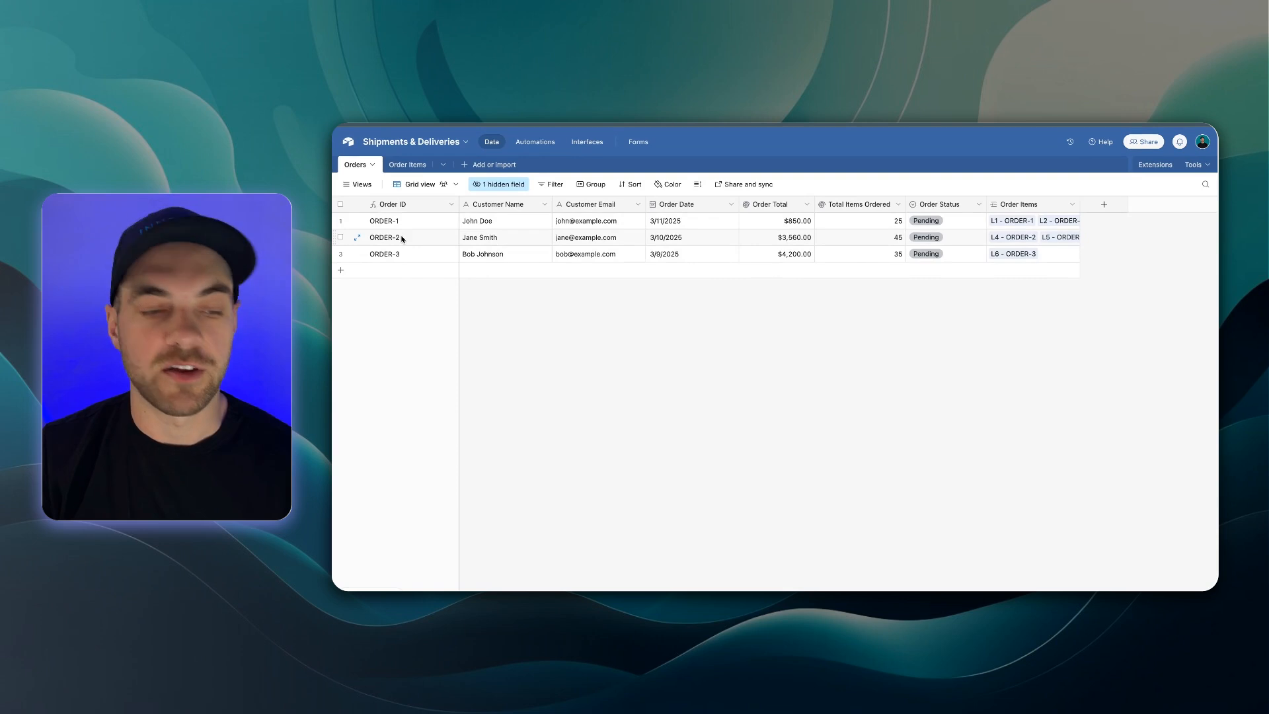
Examine the Customer Name and Customer Email fields in the Orders table.
left_click(492, 204)
left_click(585, 206)
left_click(569, 322)
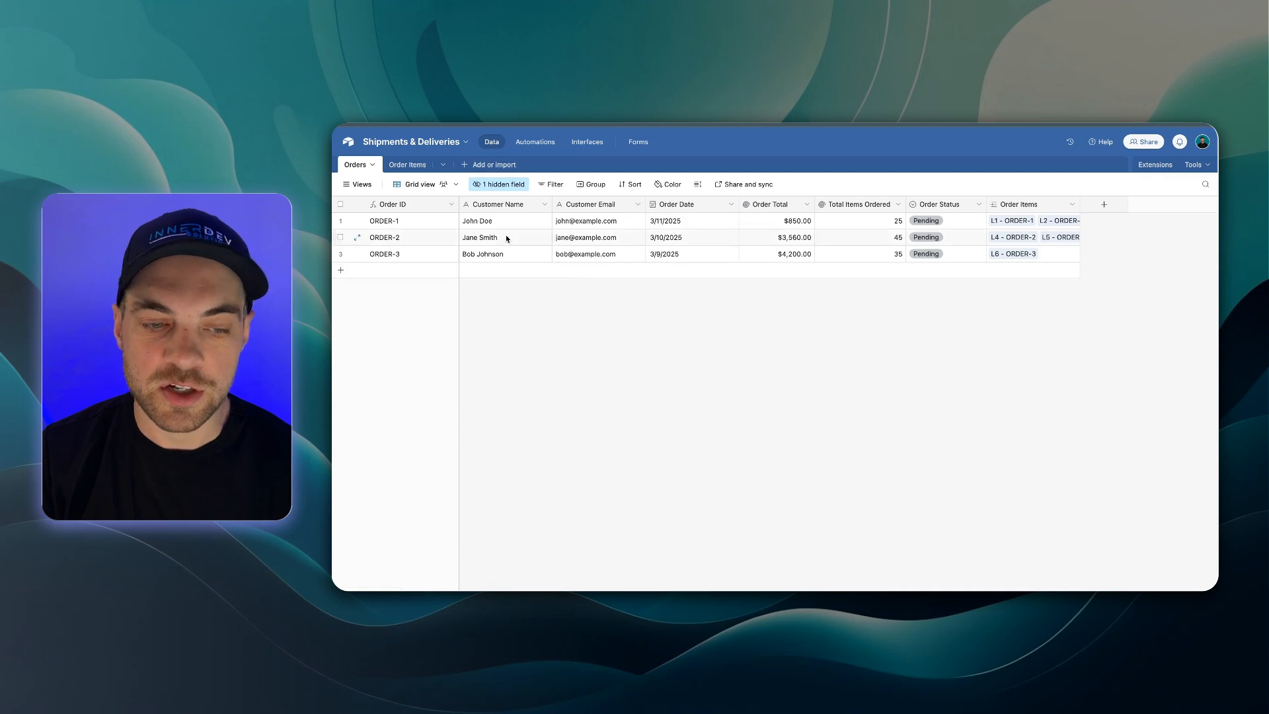
left_click(599, 219)
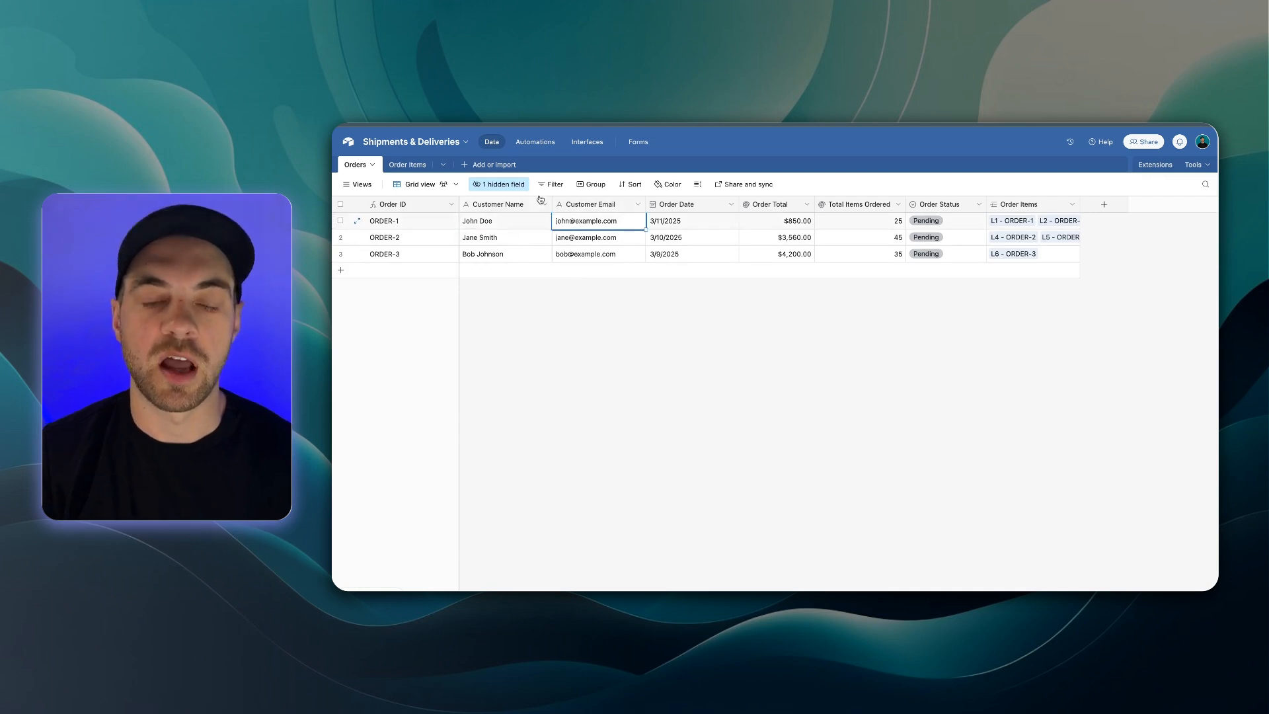
left_click(766, 339)
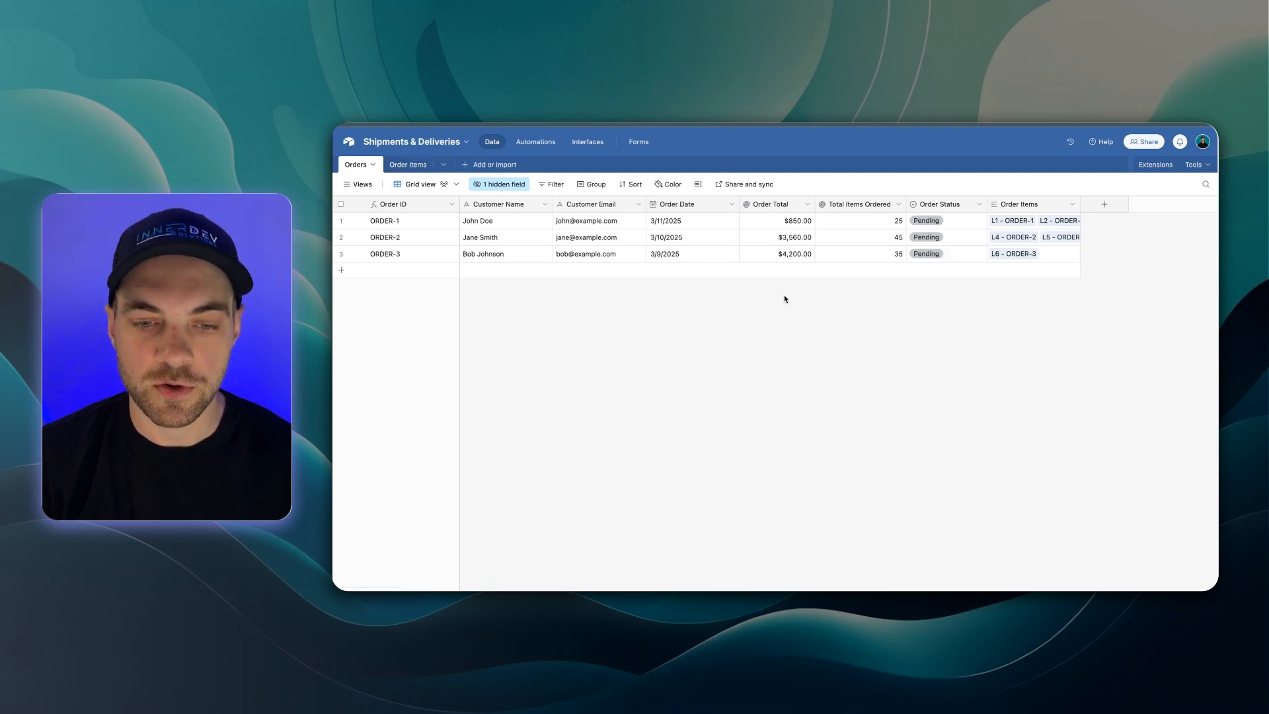
Inspect the rollup settings of the Order Total and Total Items Ordered fields, leaving both configurations as they are.
double_click(757, 205)
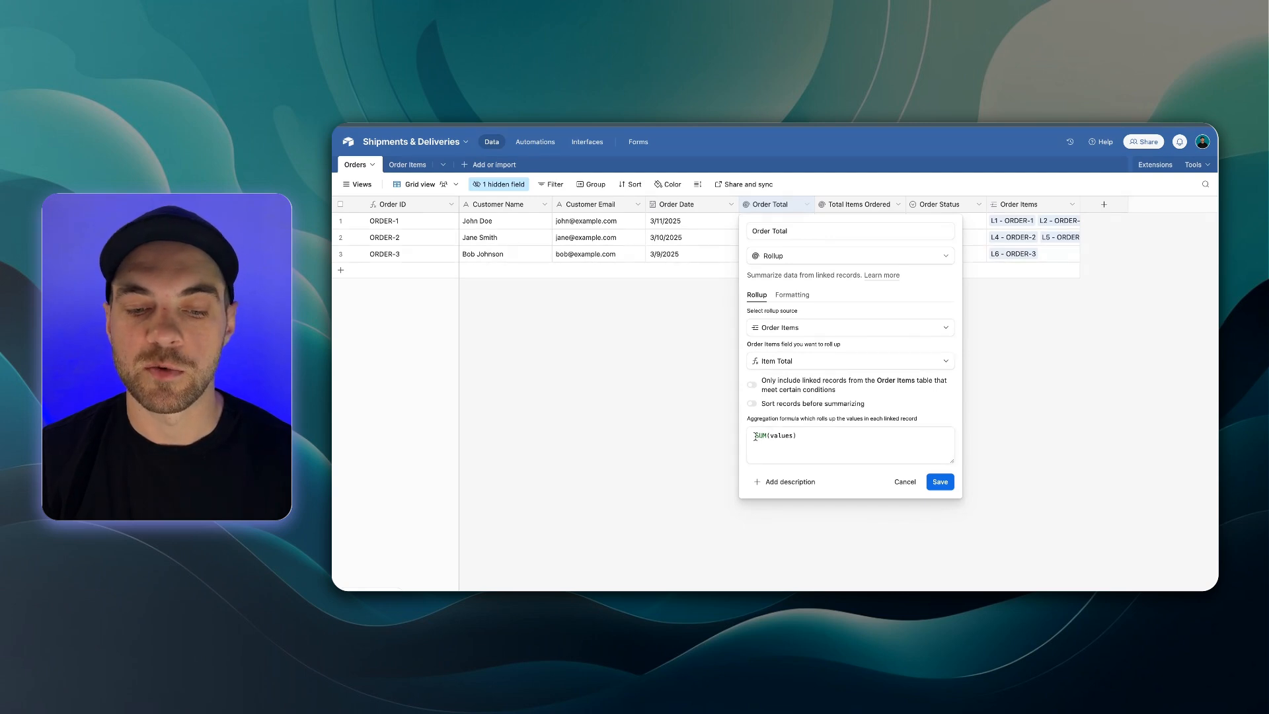
left_click_drag(755, 439, 793, 436)
left_click(930, 484)
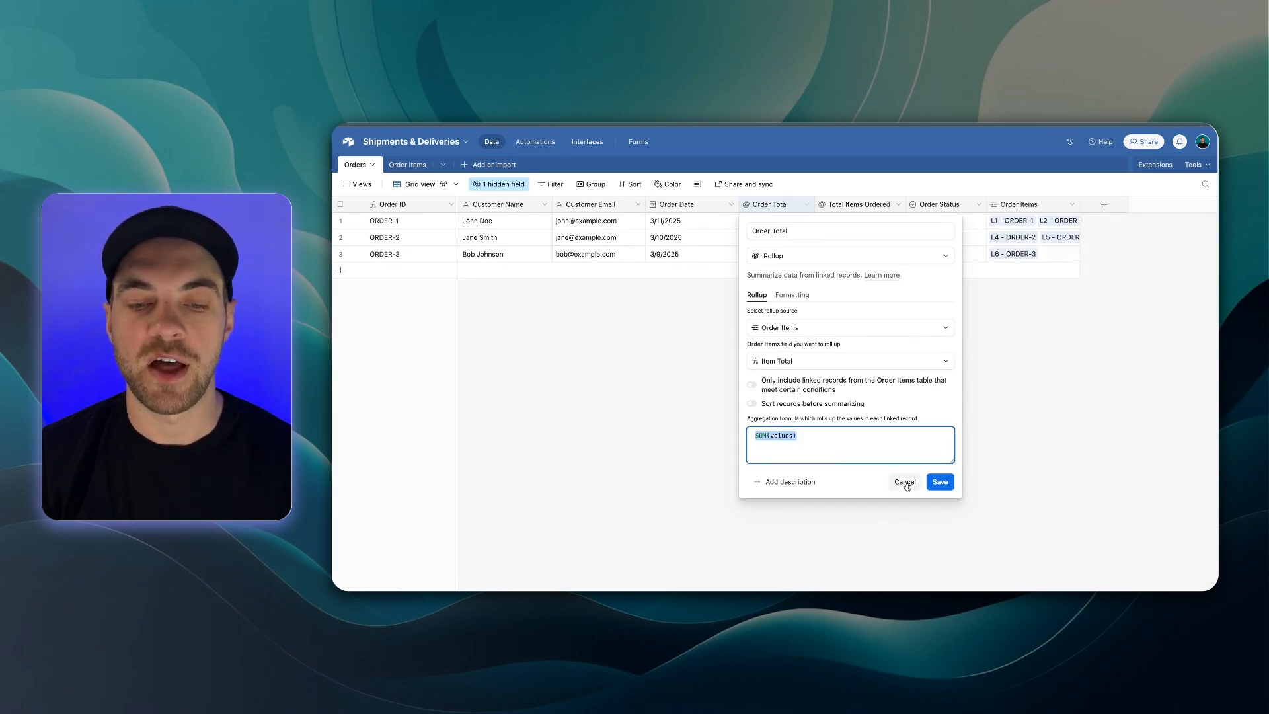
double_click(847, 206)
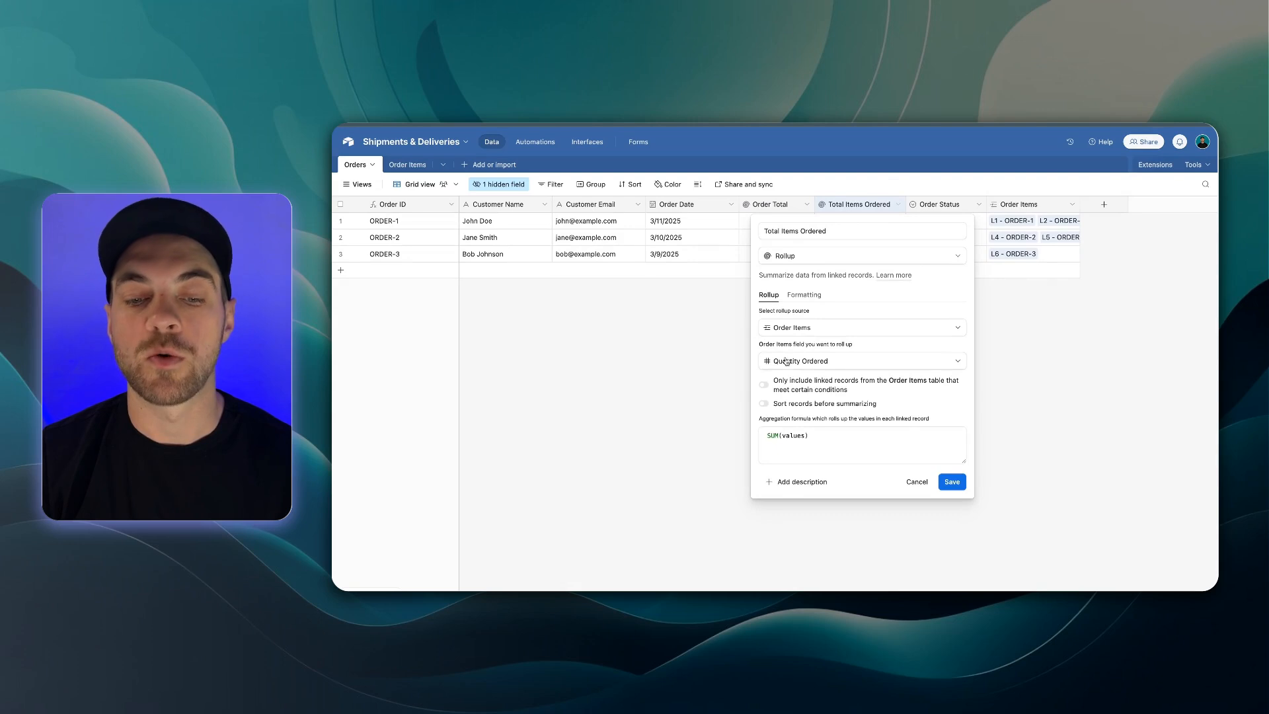
left_click(912, 488)
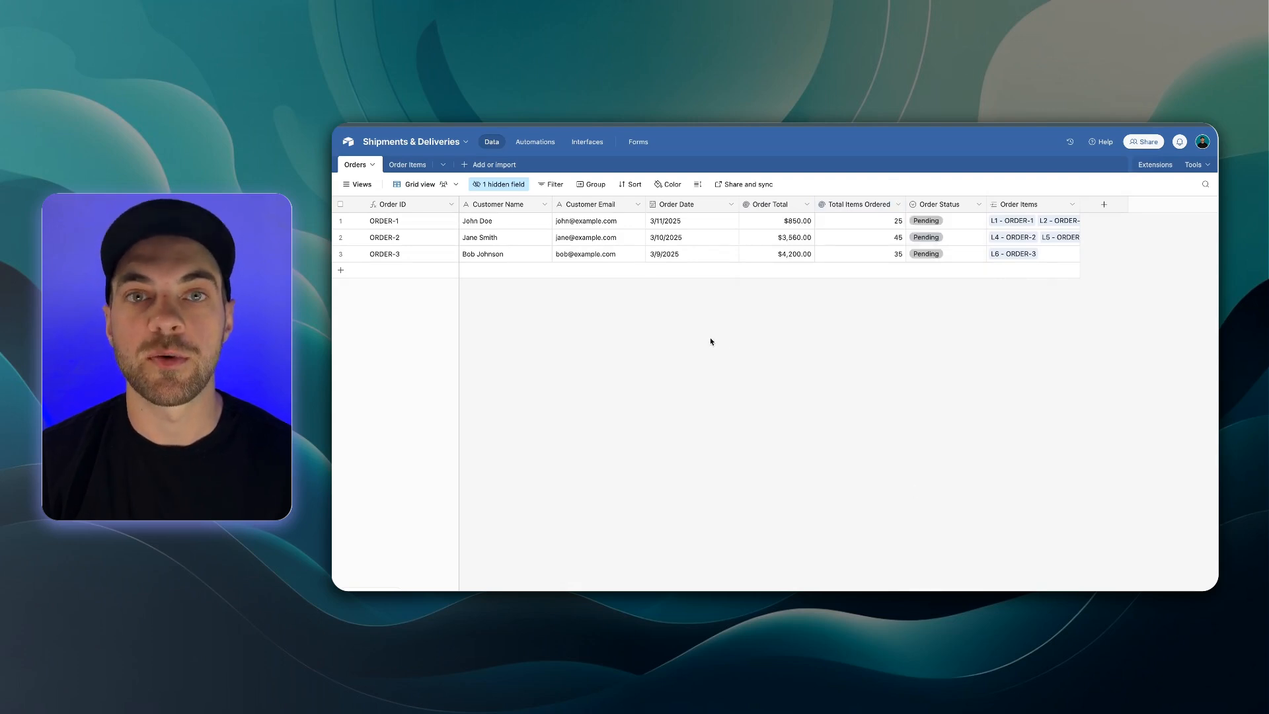
View the available Order Status options for the first order without picking one.
left_click(961, 225)
left_click(963, 227)
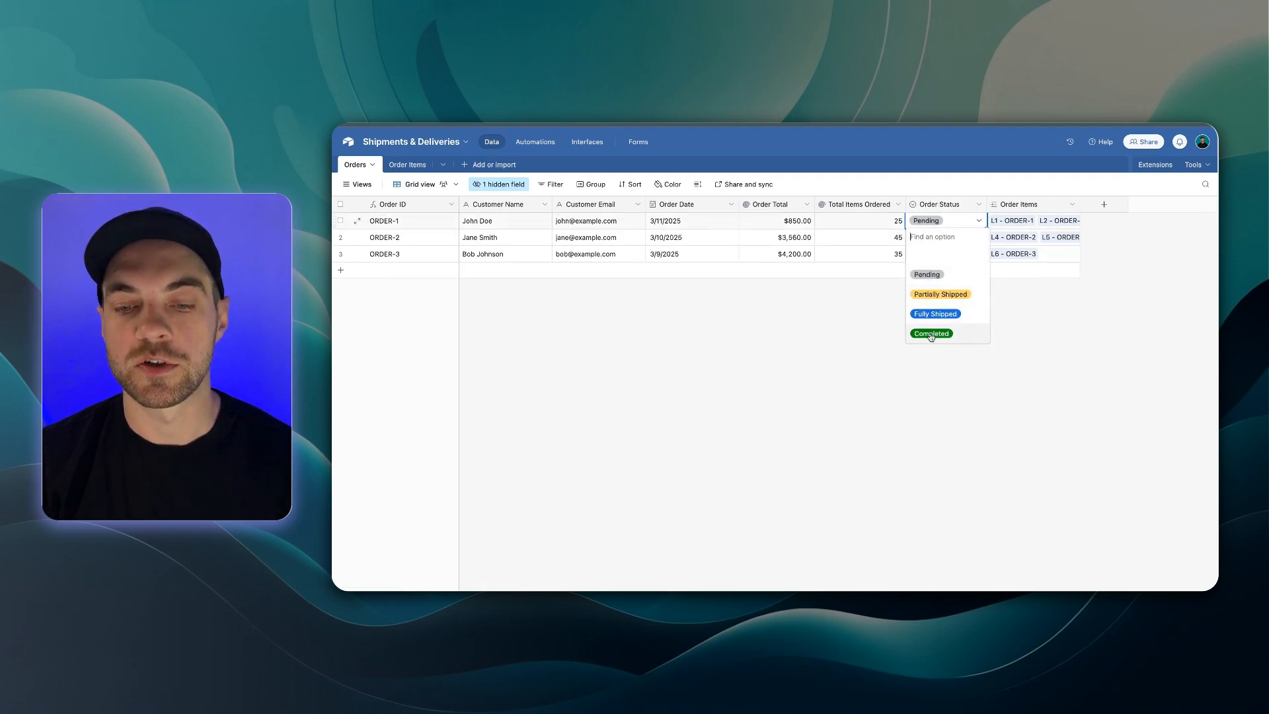
left_click(1017, 389)
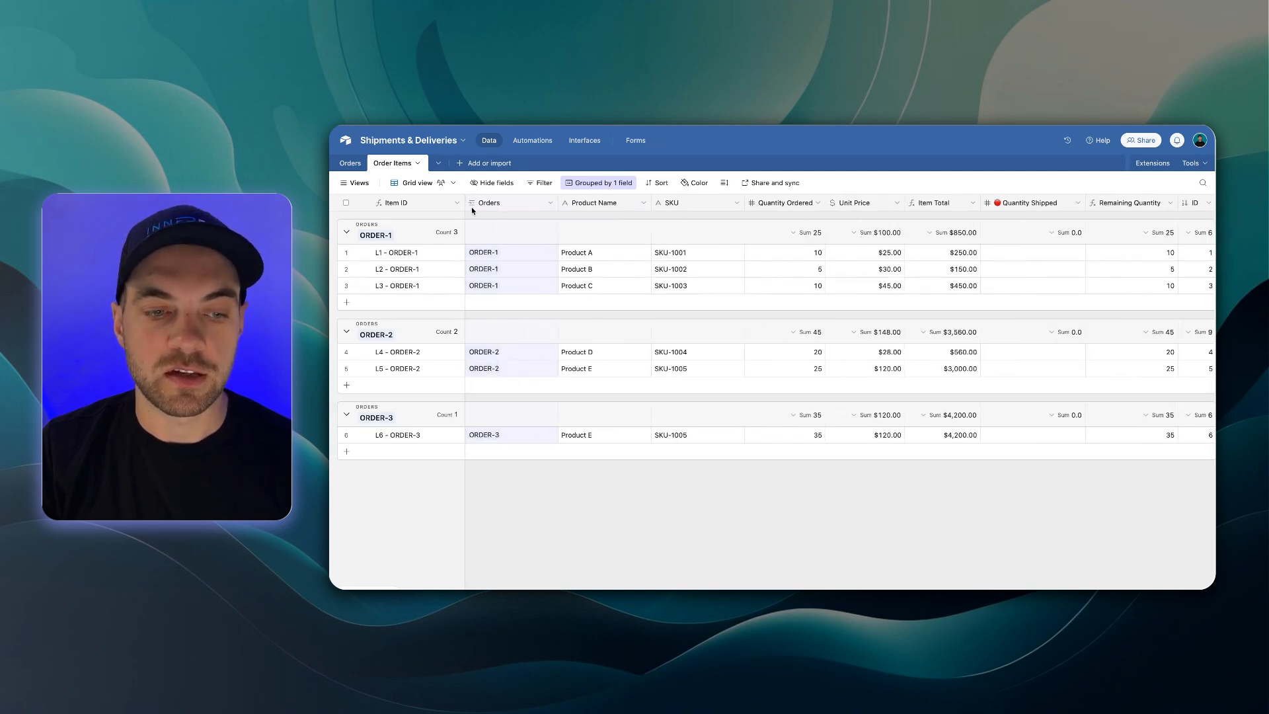
Review the Order Items link in the Orders table and the fields of the Order Items table through to its last column.
left_click(350, 163)
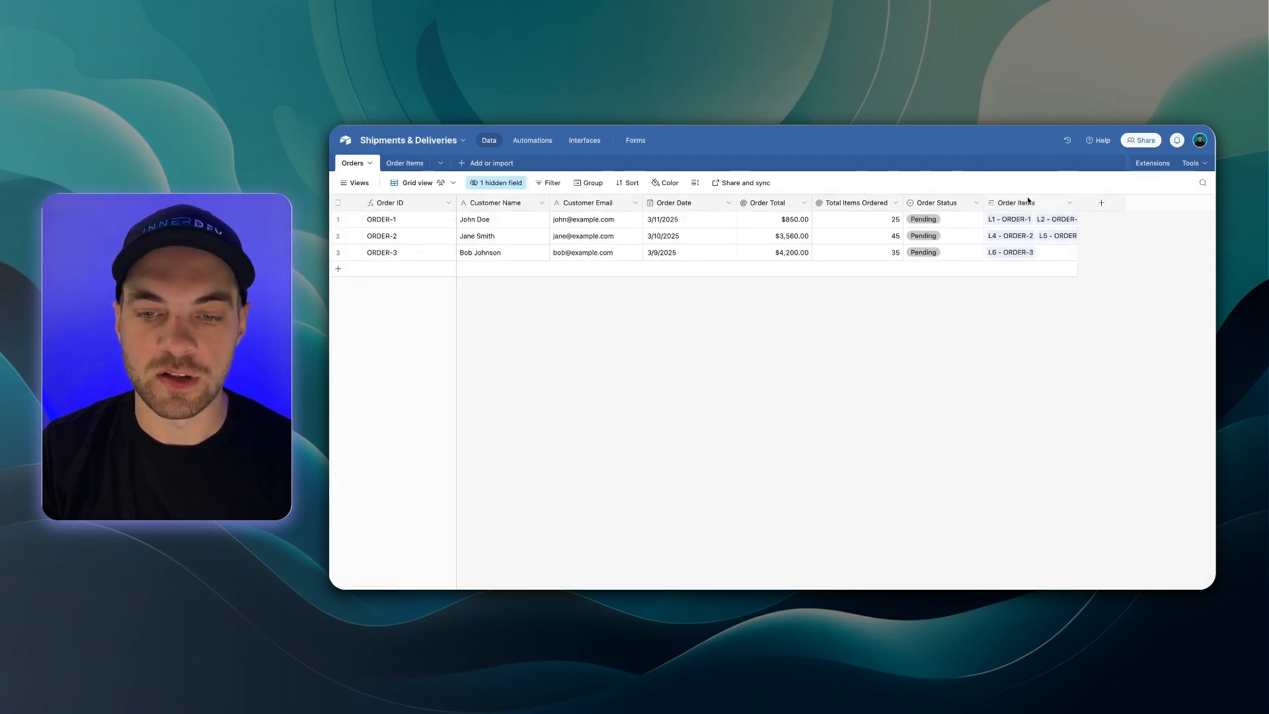
left_click(404, 164)
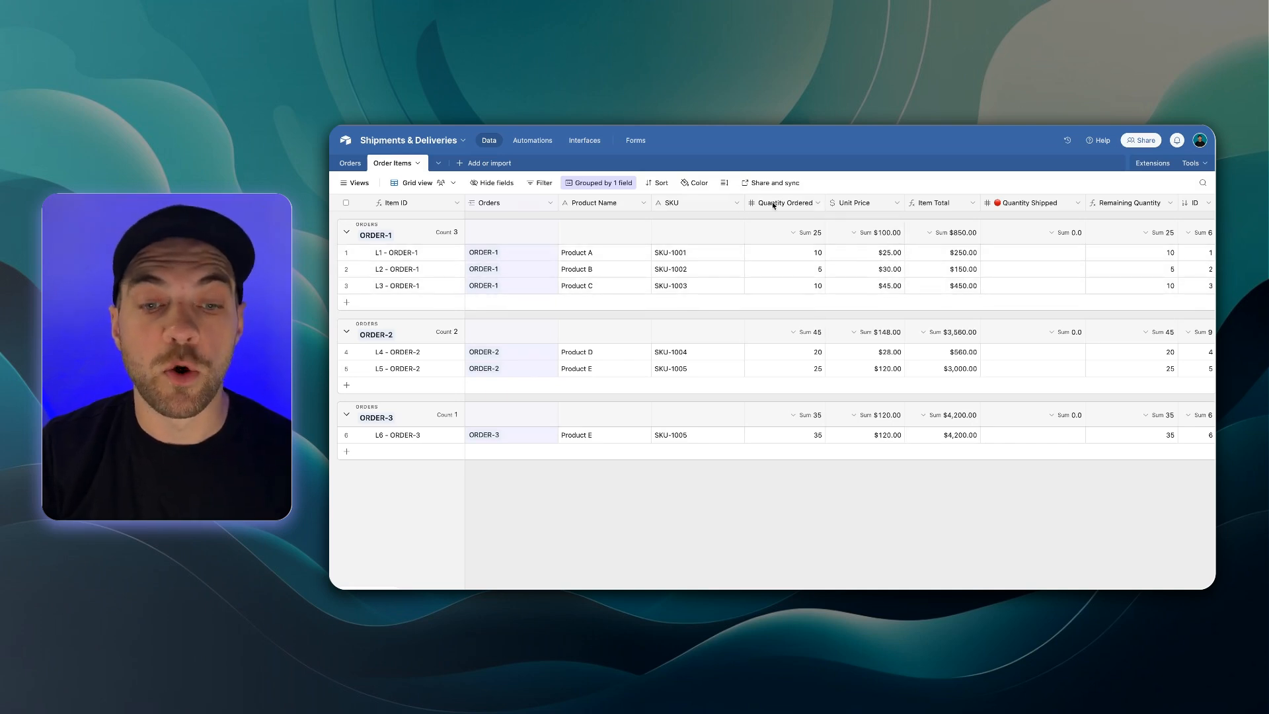
scroll(791, 206, "right", 2)
scroll(791, 205, "right", 1)
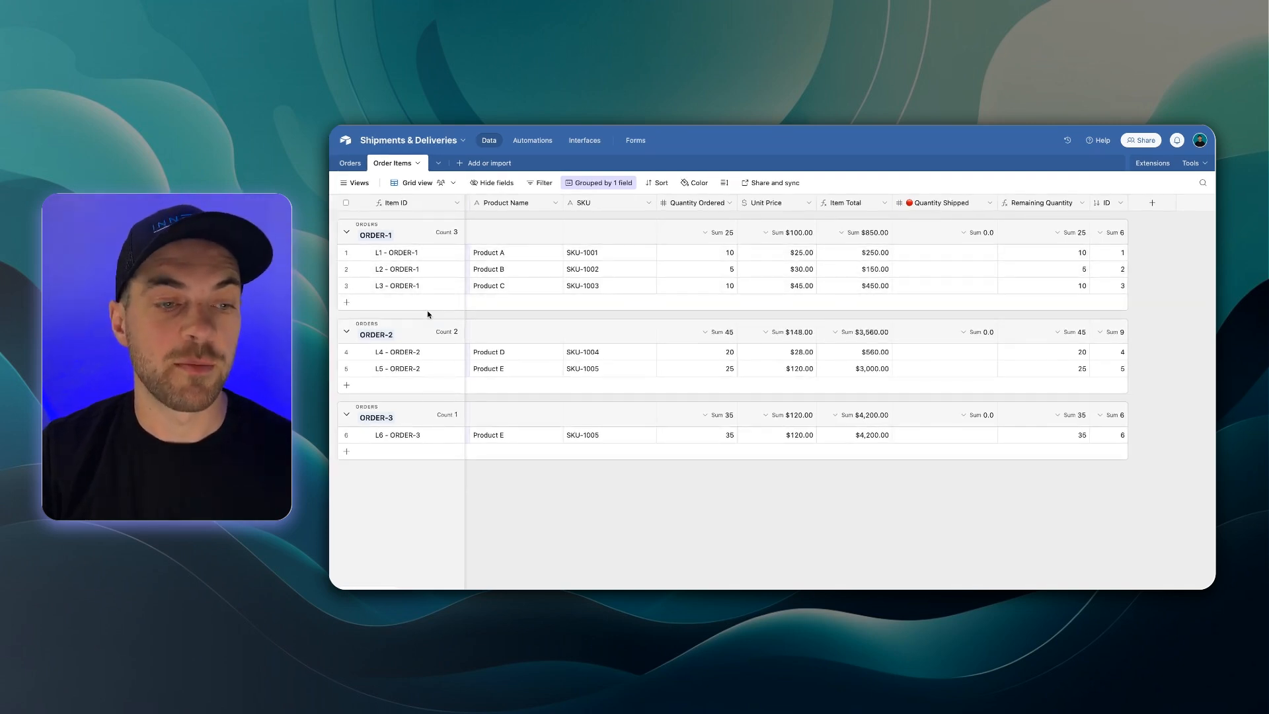
Preview the Orders interface page and browse the details and order items of each order.
left_click(584, 140)
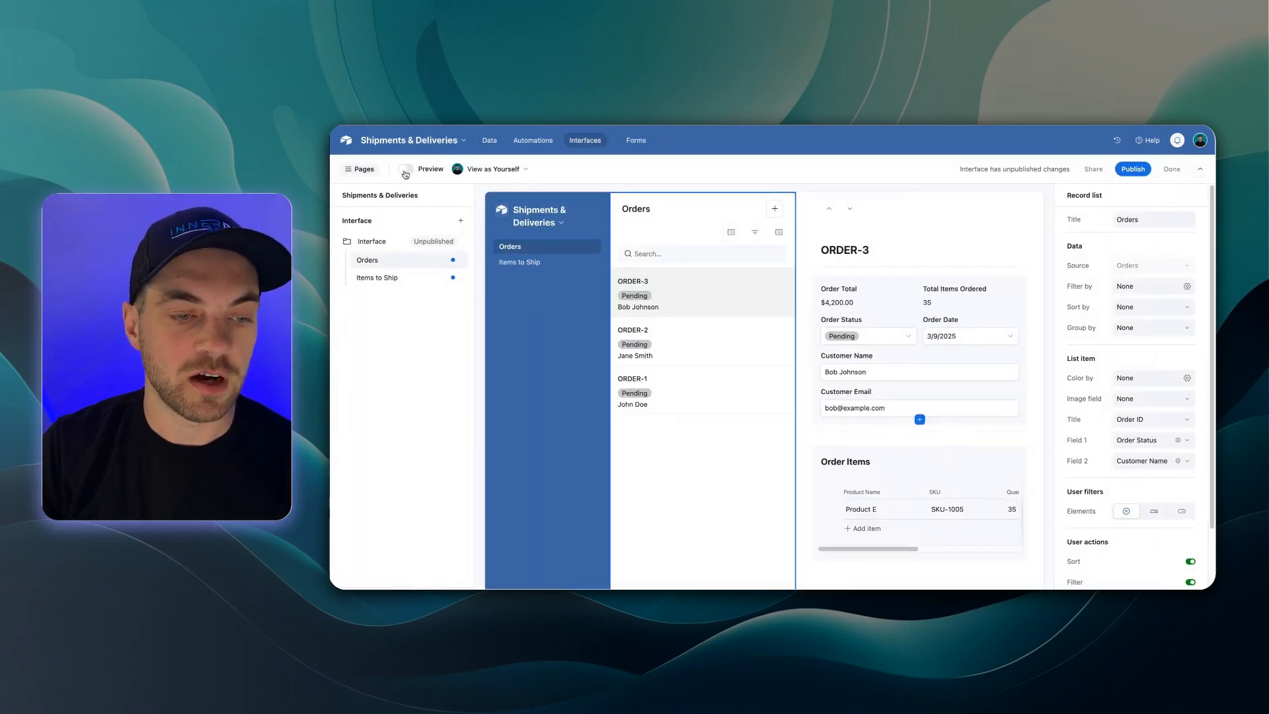
left_click(404, 169)
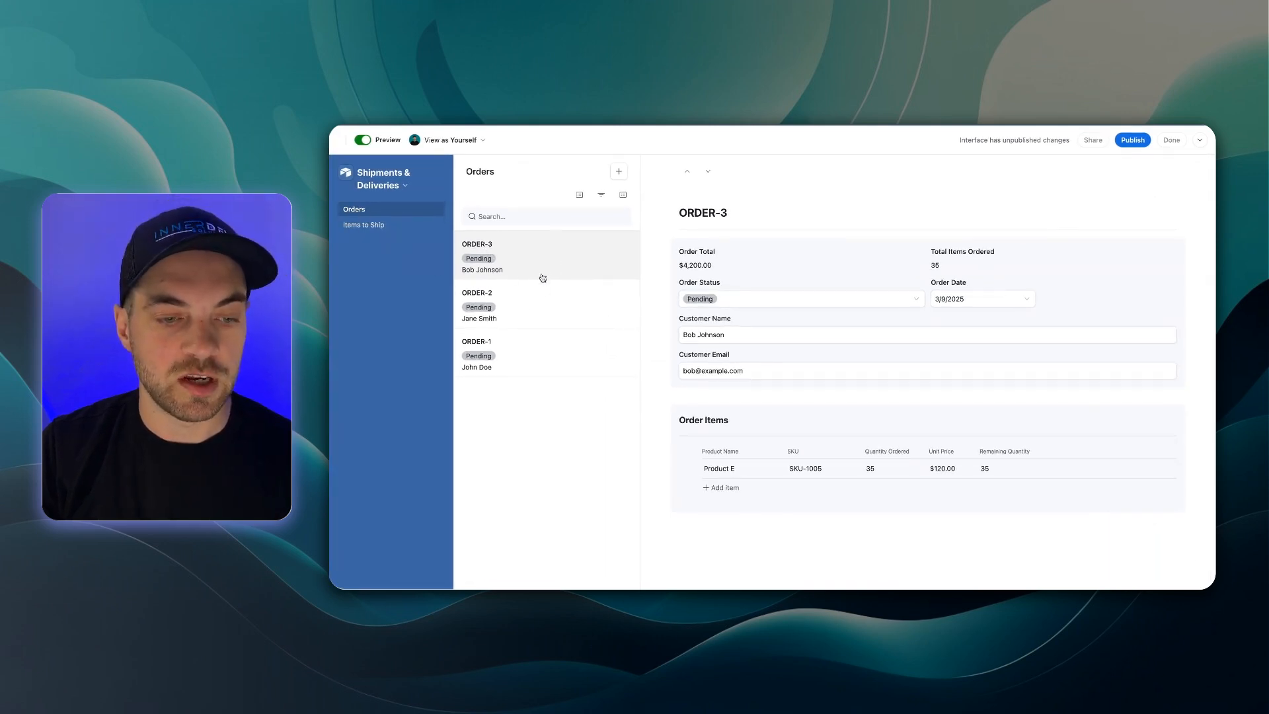
left_click(532, 306)
left_click(534, 350)
left_click(541, 250)
left_click(554, 320)
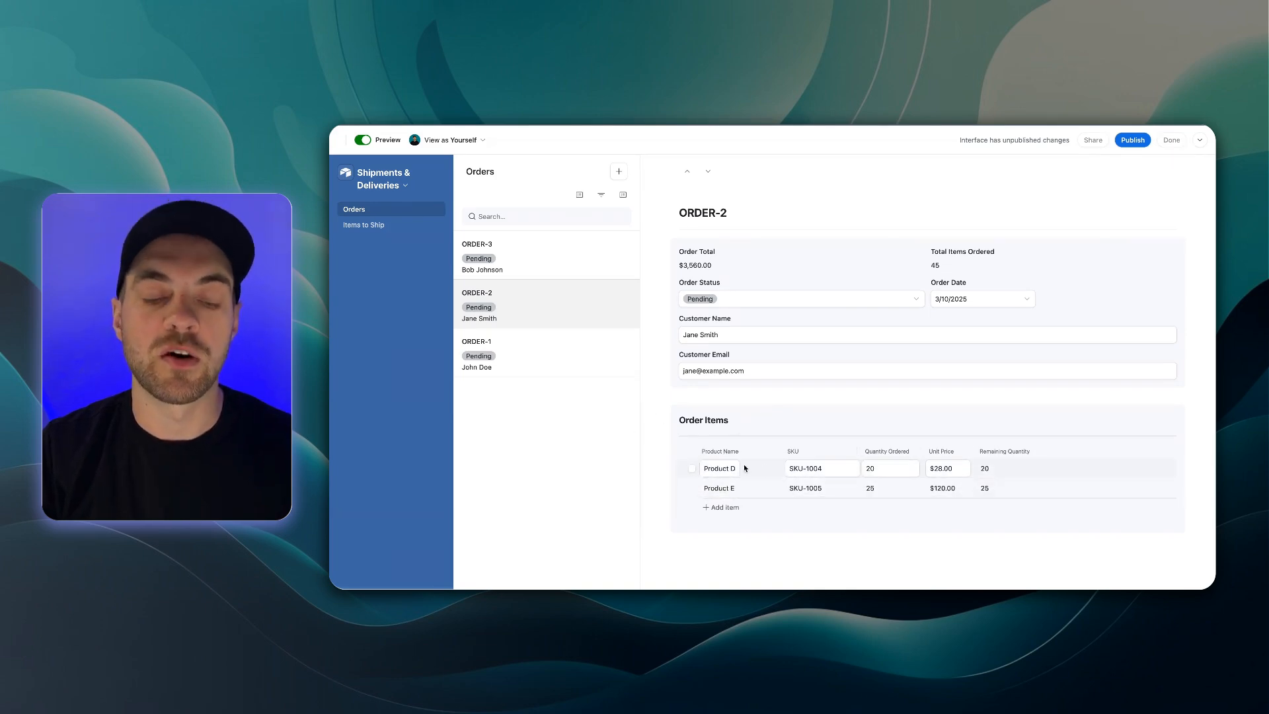
Look over the Items to Ship page in the interface preview and return to the Orders page.
left_click(364, 142)
left_click(491, 142)
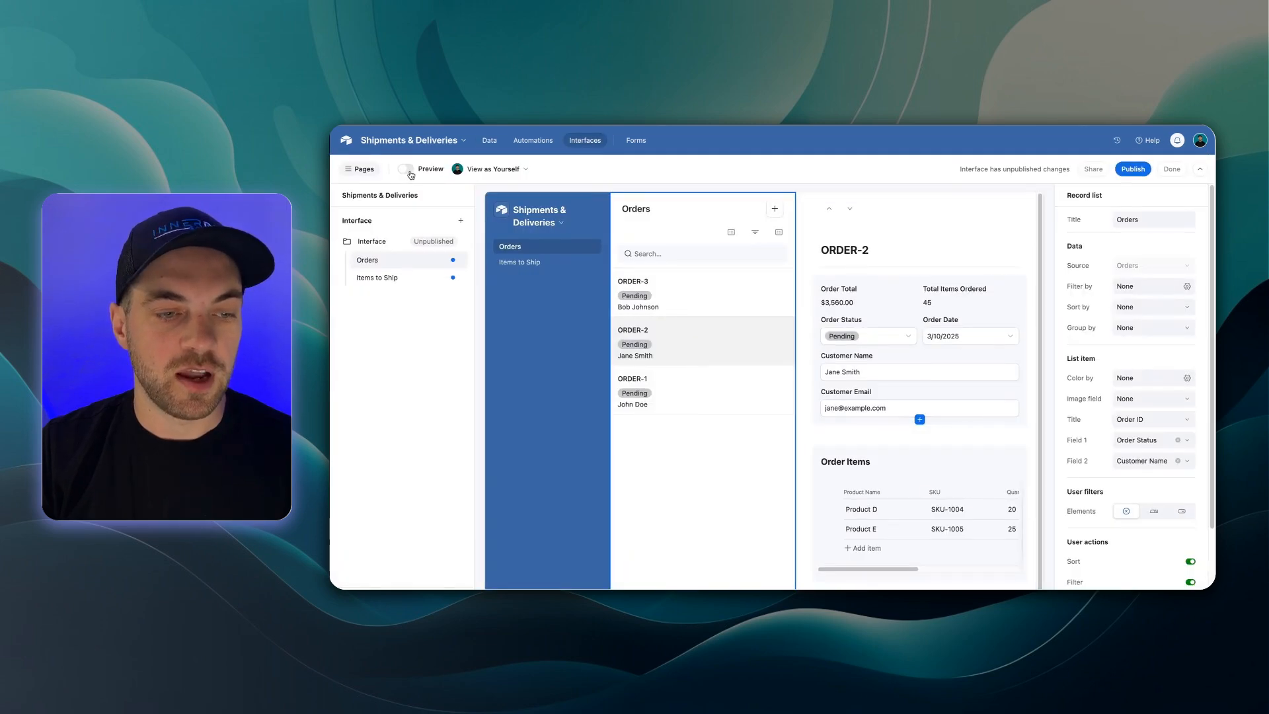
left_click(406, 170)
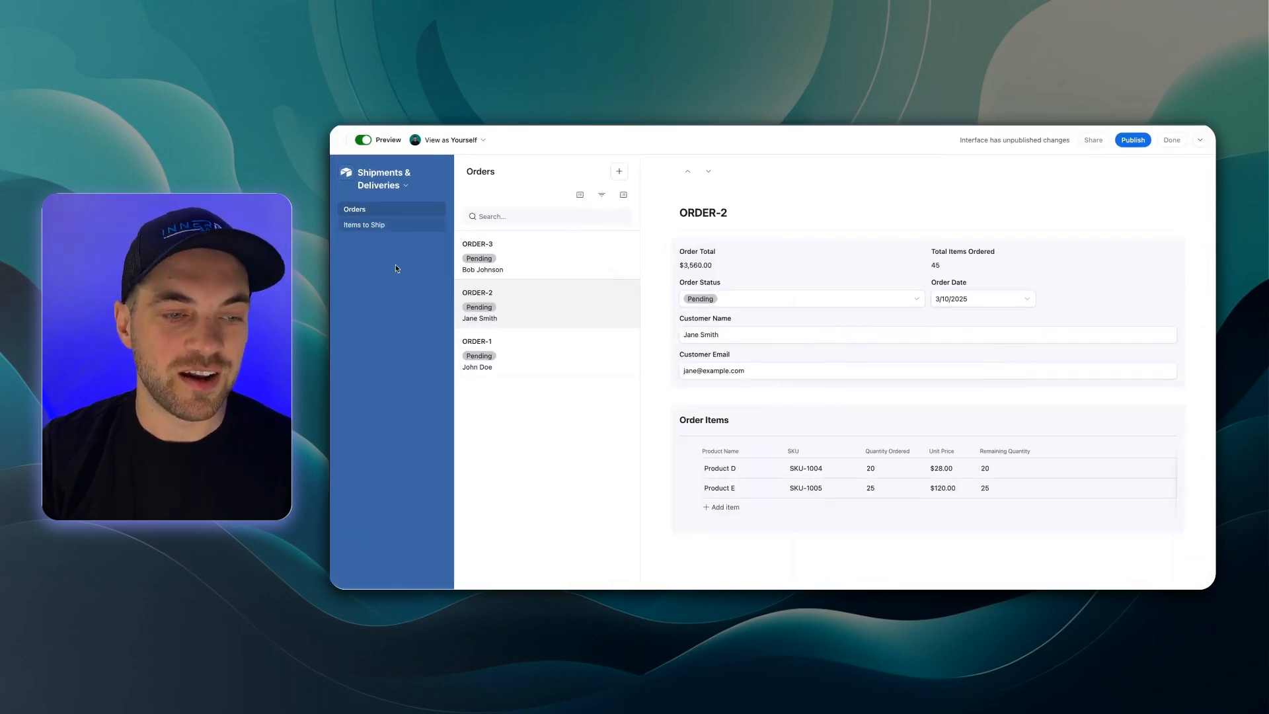
left_click(364, 226)
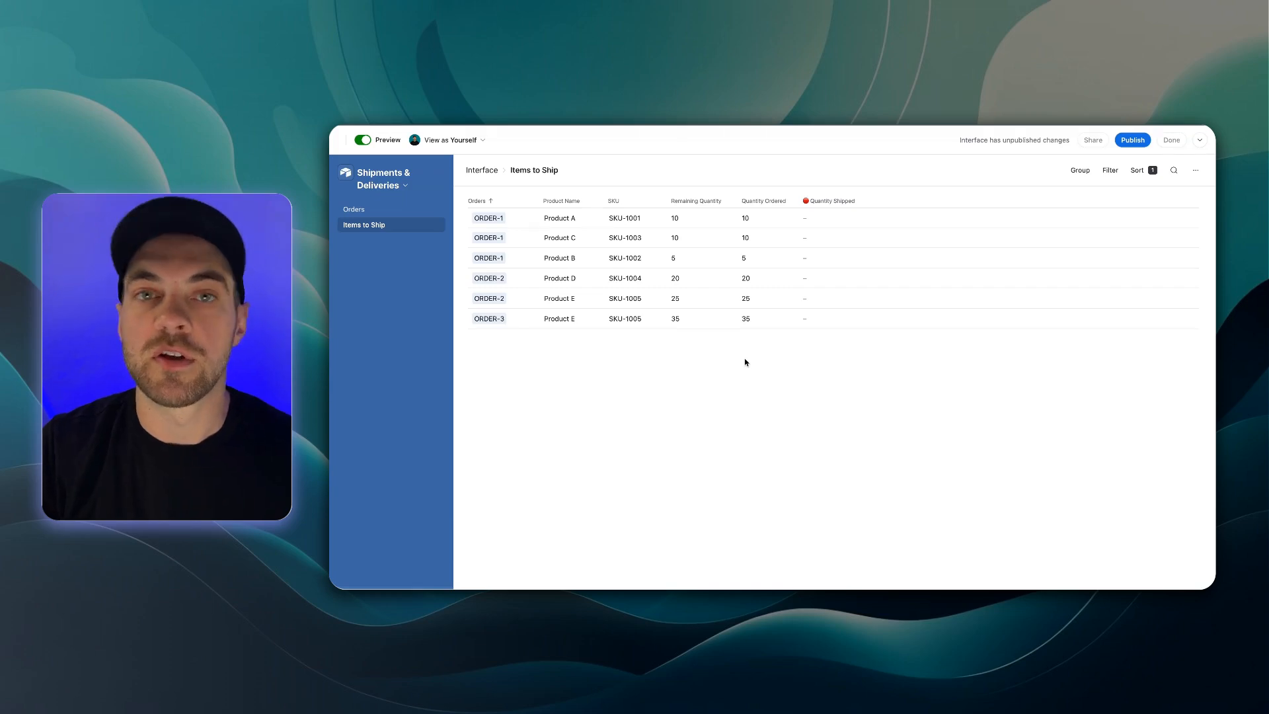
left_click(355, 210)
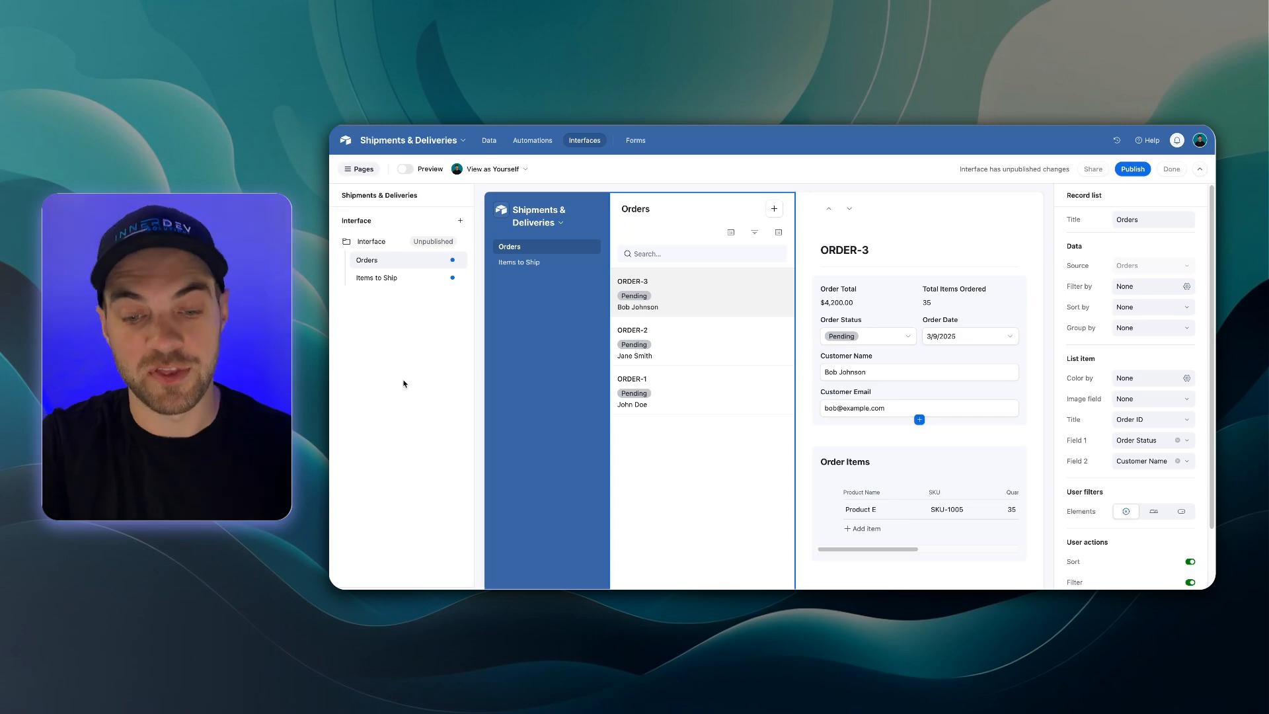
Create a blank table from scratch in the base's data and name it Shipments.
left_click(489, 140)
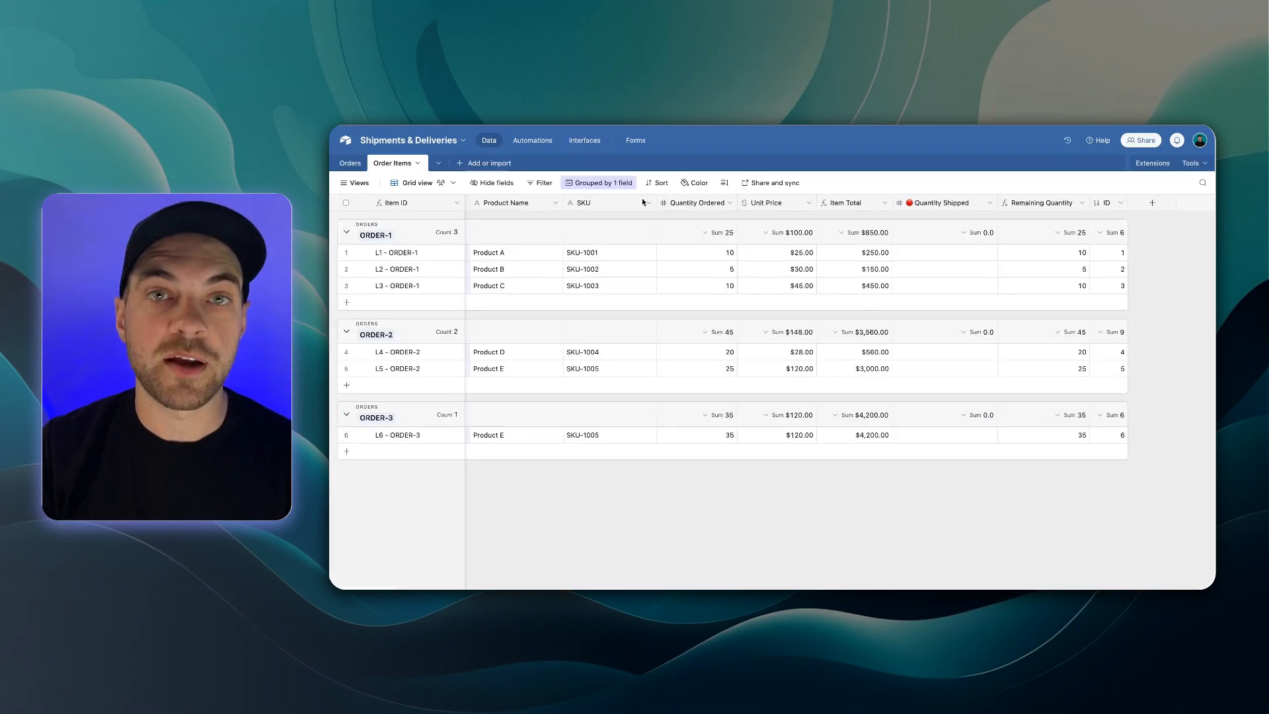
left_click(463, 166)
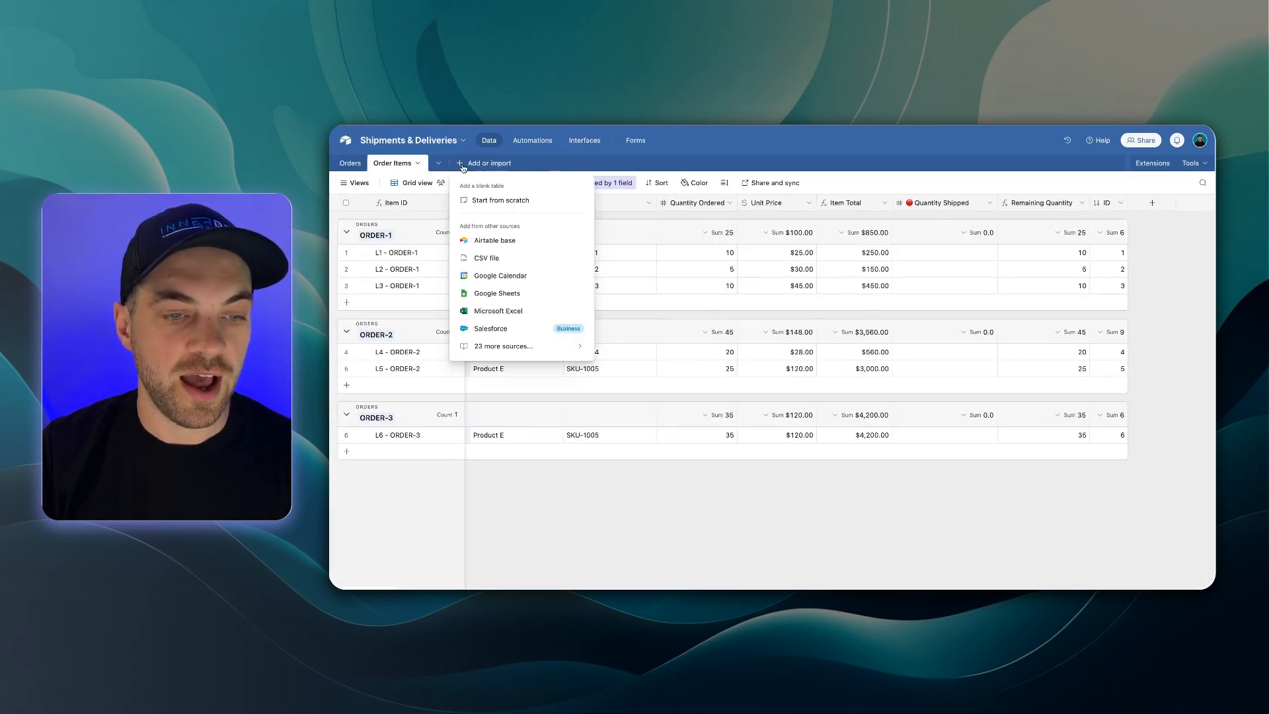
left_click(476, 203)
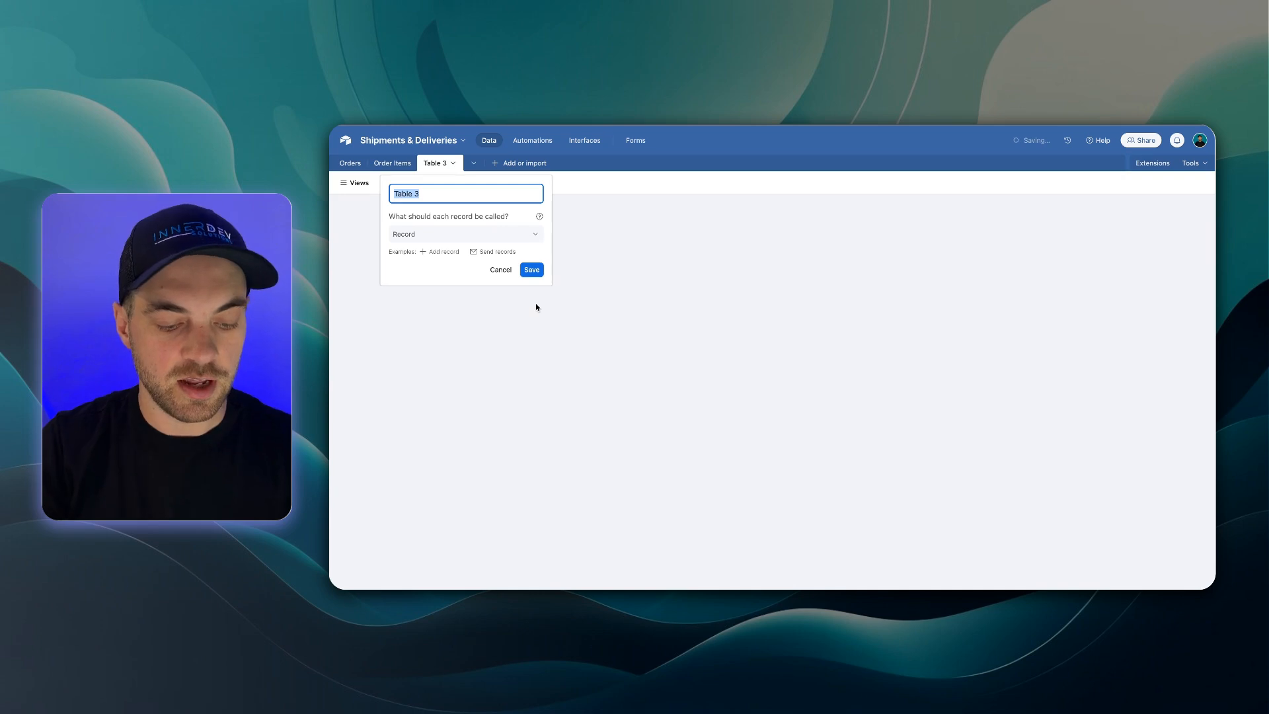
type("Shipments")
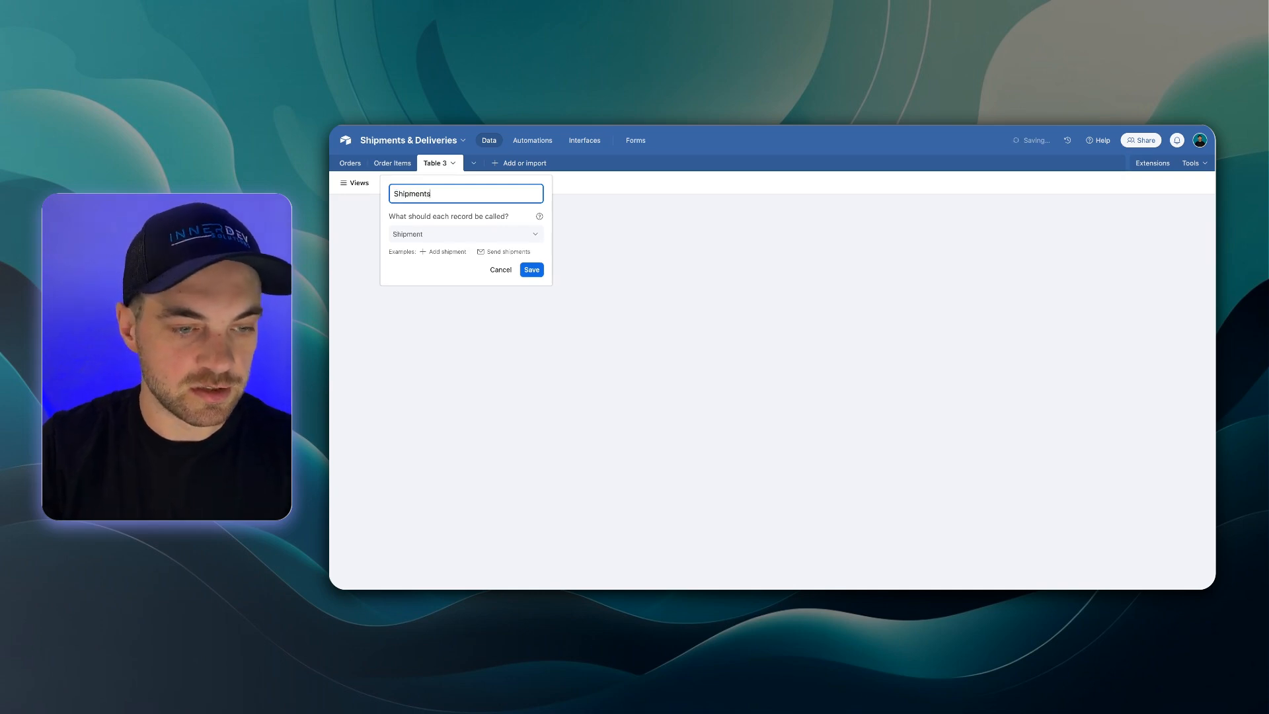
key("Return")
Delete the three default fields that follow the Name field in the Shipments table.
left_click(494, 205)
left_click(675, 203, "shift")
right_click(679, 204)
left_click(681, 318)
Add a field to the Shipments table that links to Orders, allowing multiple linked records.
left_click(479, 203)
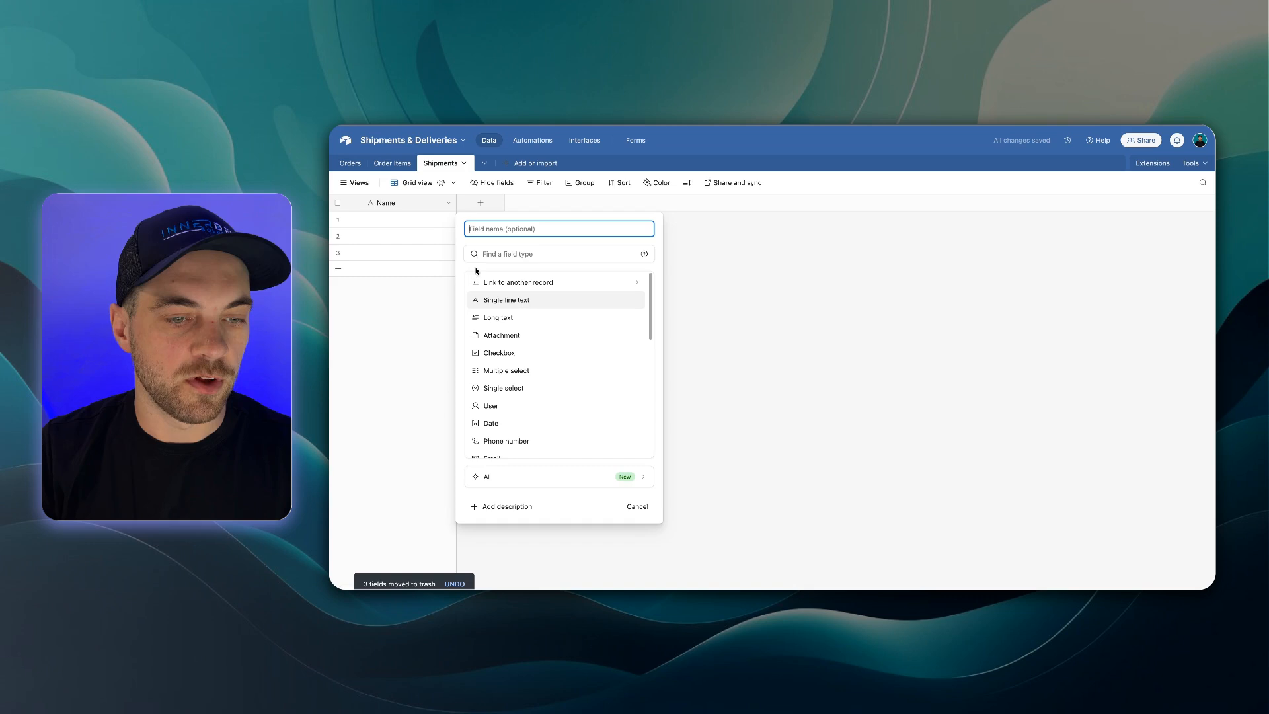
key("Tab")
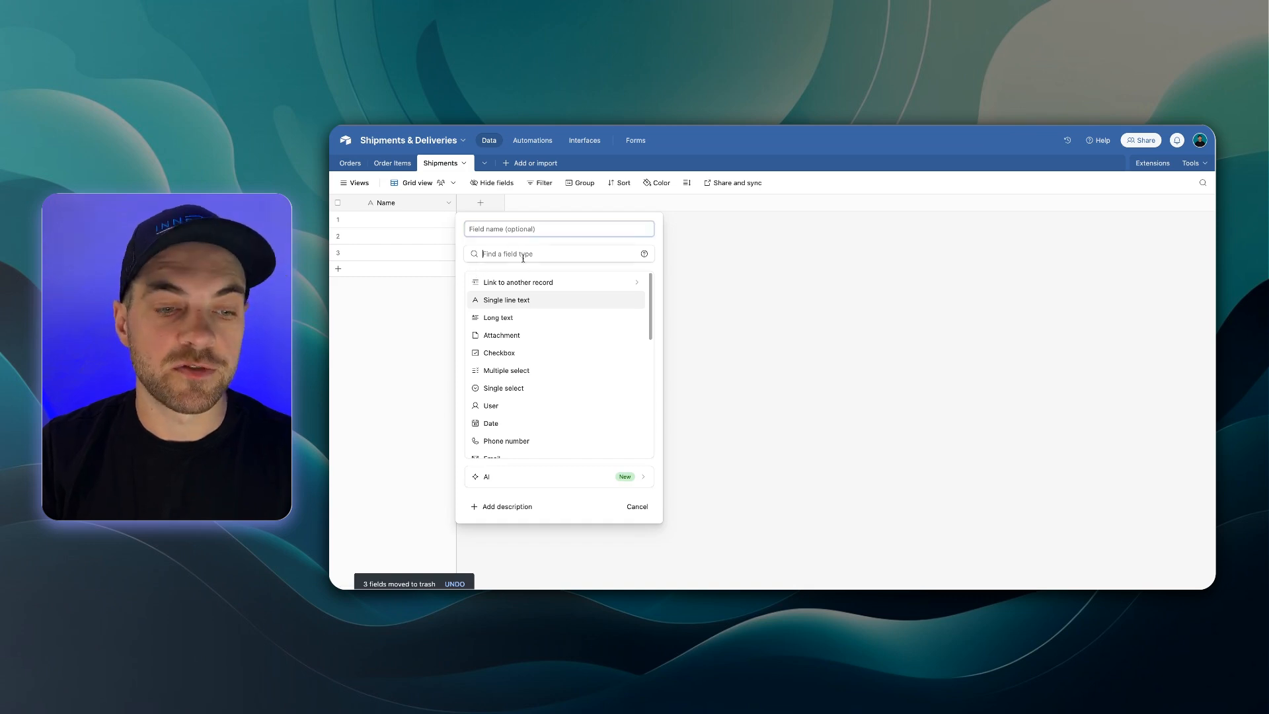
type("order")
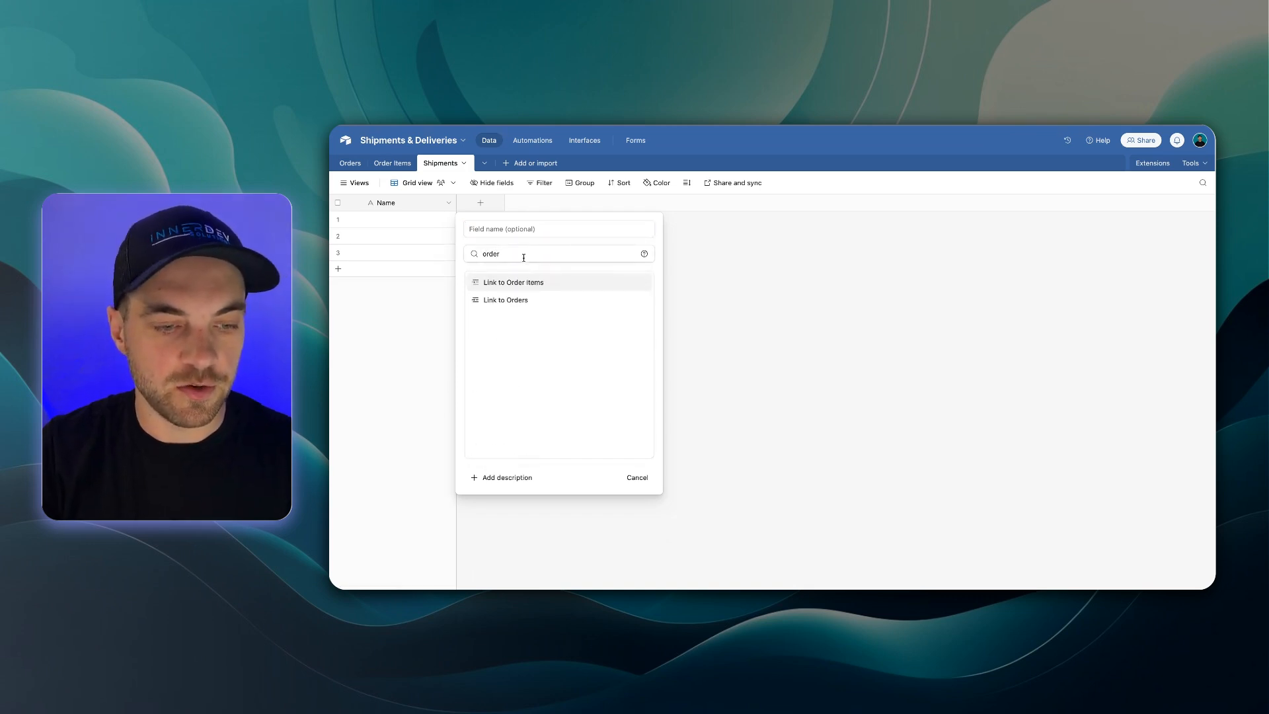
left_click(514, 301)
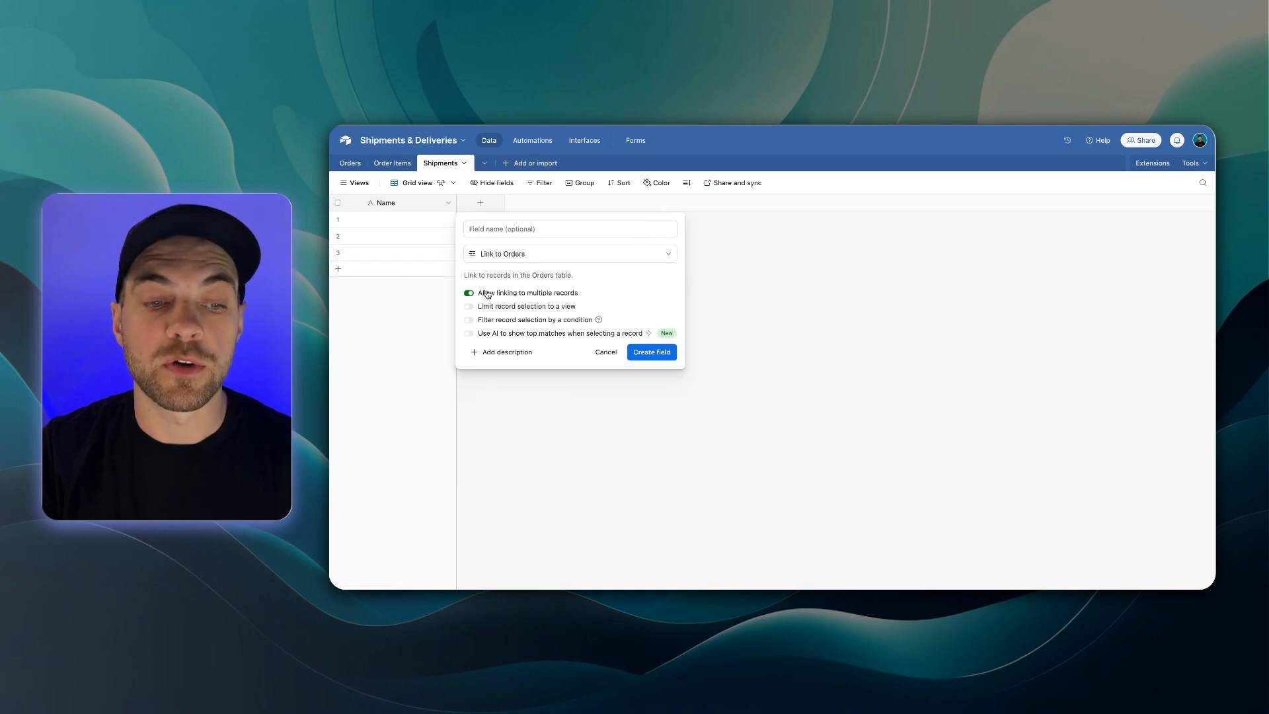
left_click(654, 352)
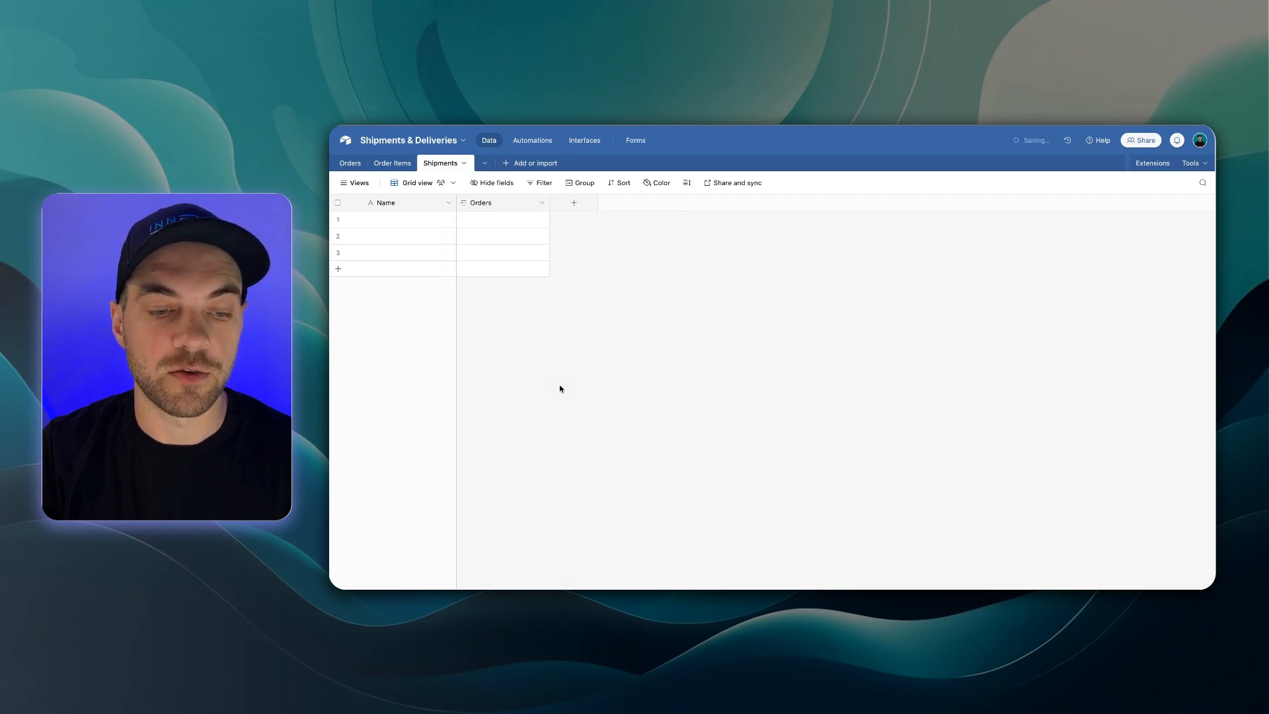
Add a date field named Shipment Date to the Shipments table, using the US date format.
left_click(573, 202)
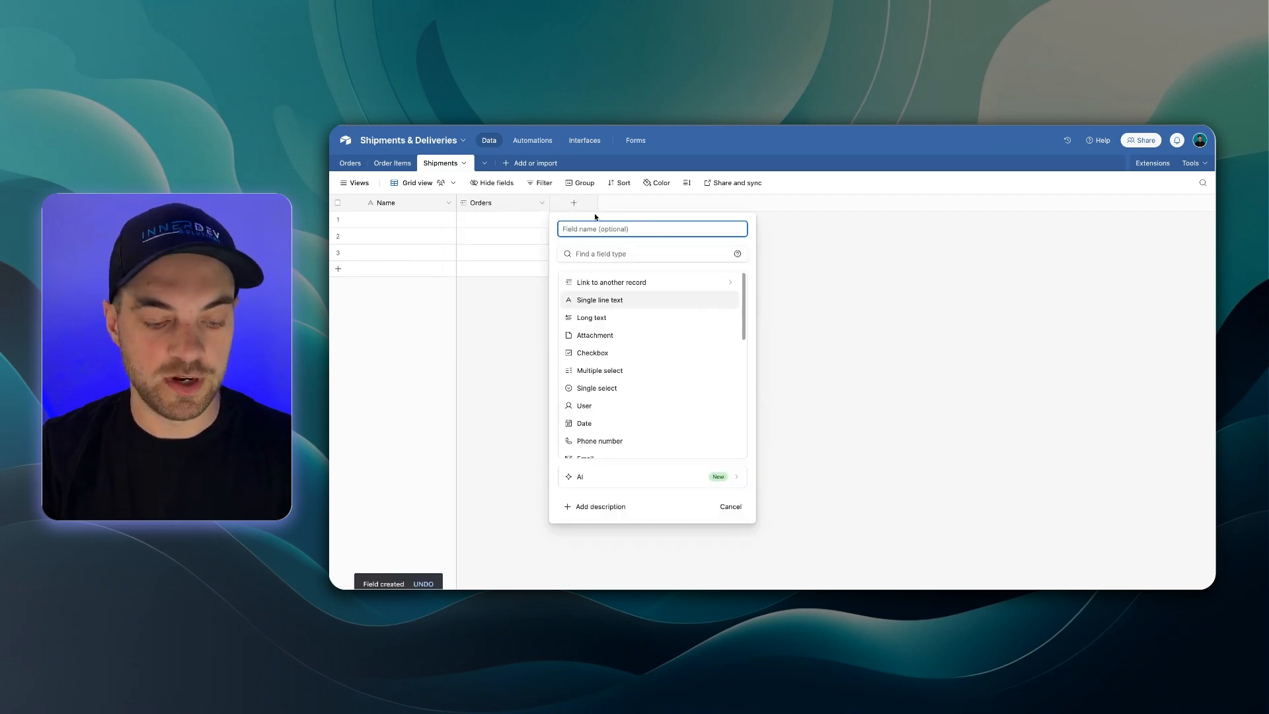
type("Shipment Date")
left_click(583, 254)
type("date")
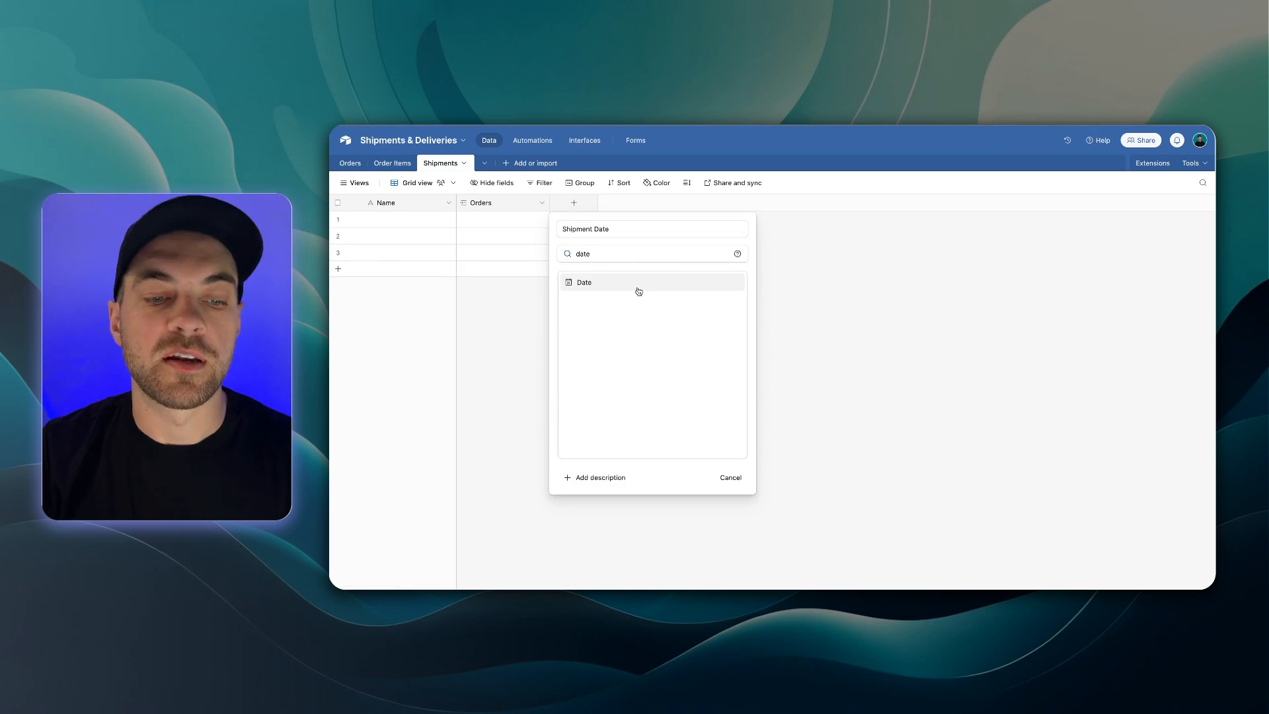
left_click(637, 288)
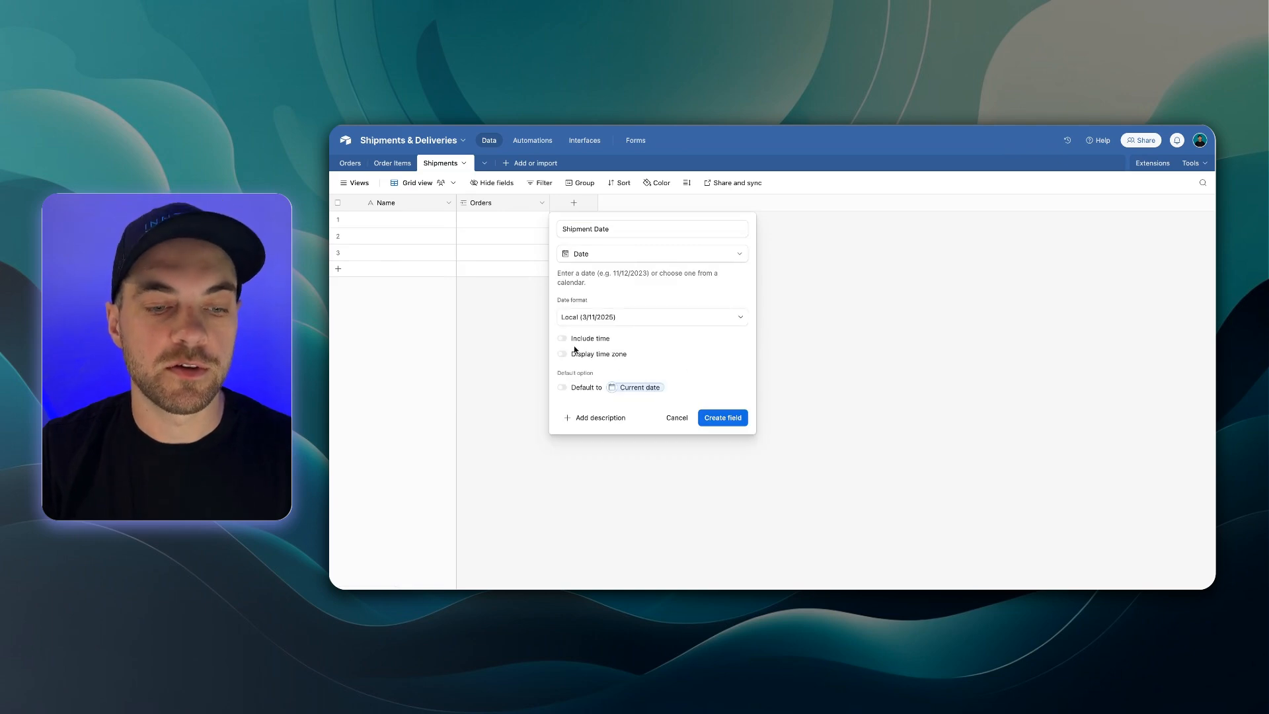
left_click(601, 317)
left_click(616, 395)
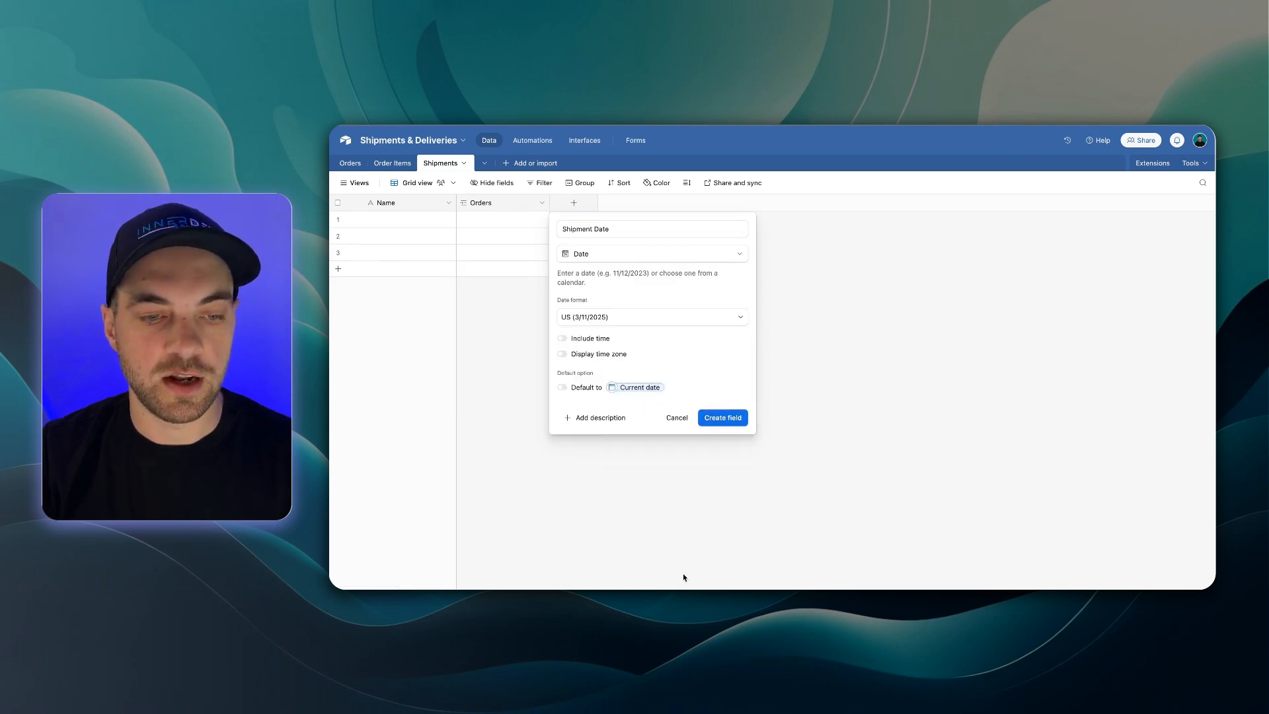
left_click(727, 411)
Add a single select field named Carrier with the options UPS, FedEx and DHL, and narrow its column slightly.
left_click(680, 208)
type("Car")
key("Tab")
type("single")
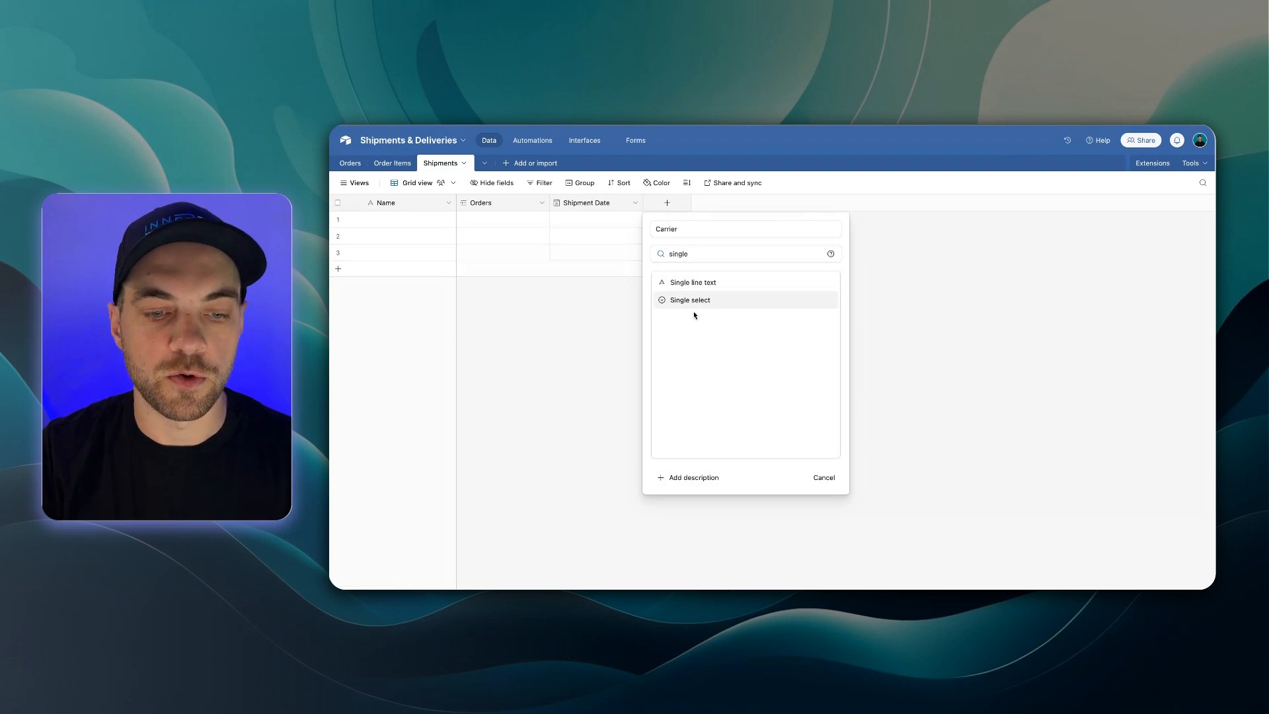
left_click(698, 302)
left_click(700, 365)
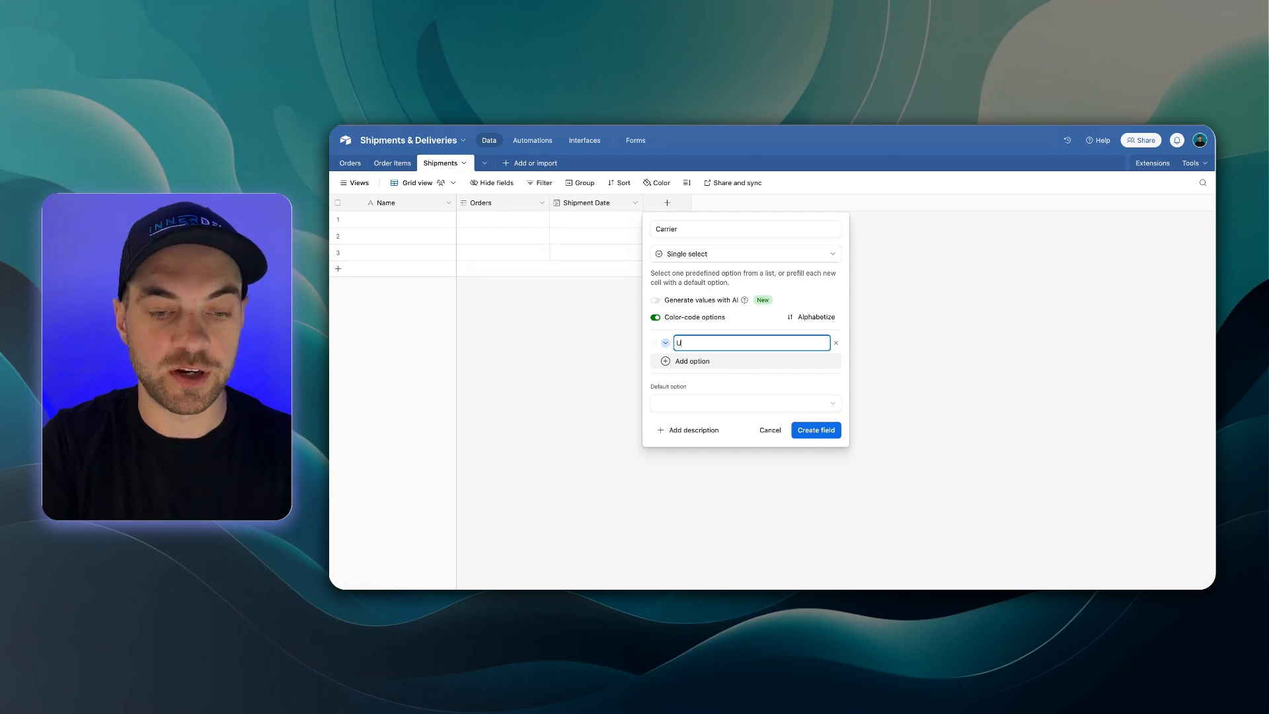
key("Return")
type("FedEx")
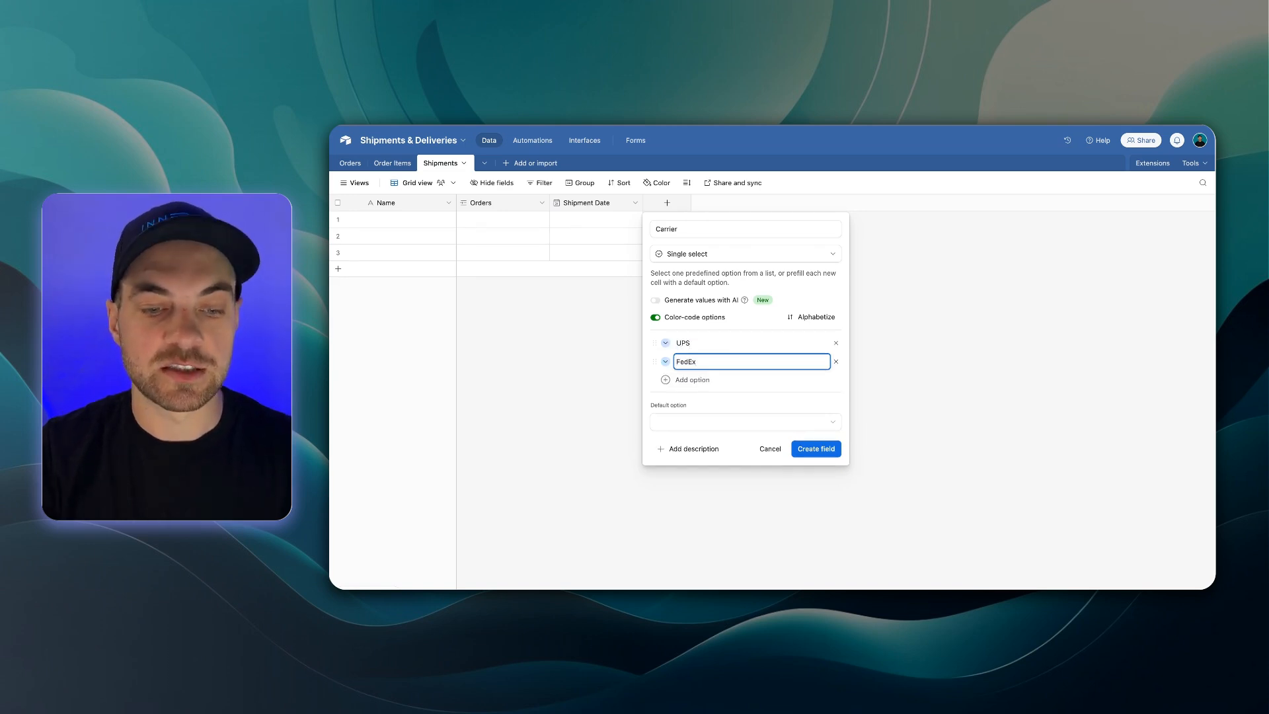
key("Return")
type("DHL")
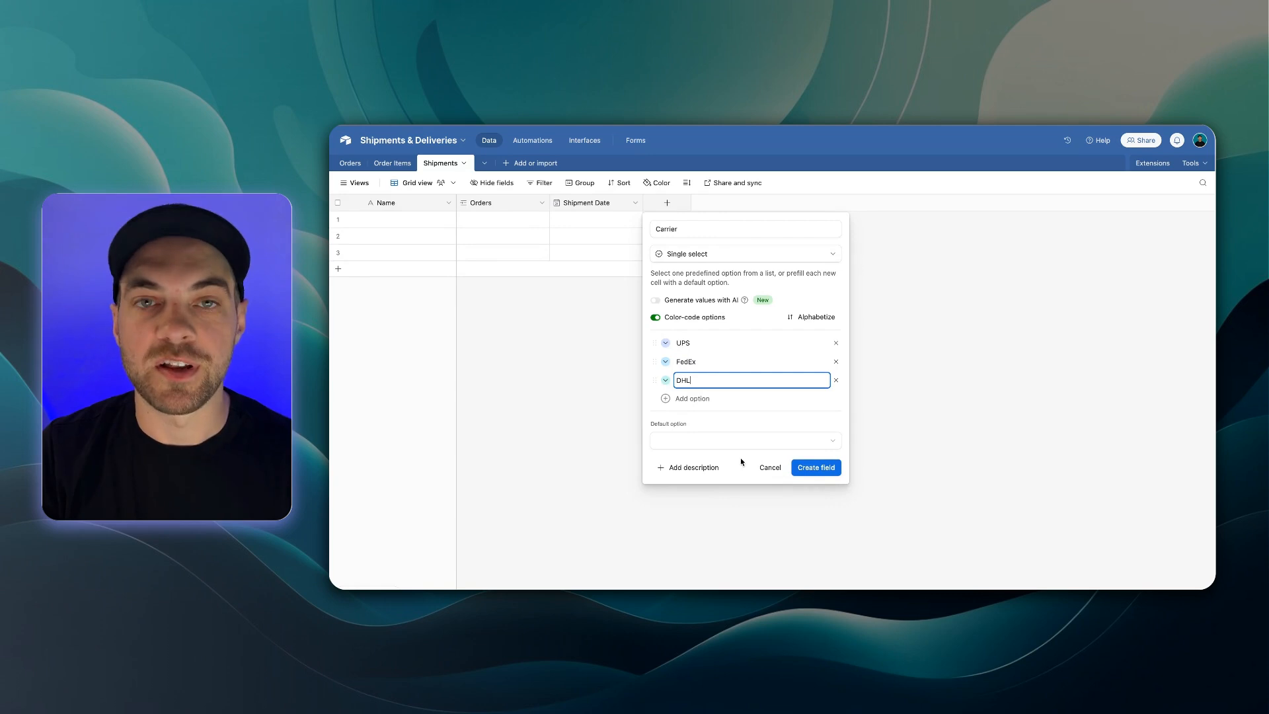
left_click(818, 467)
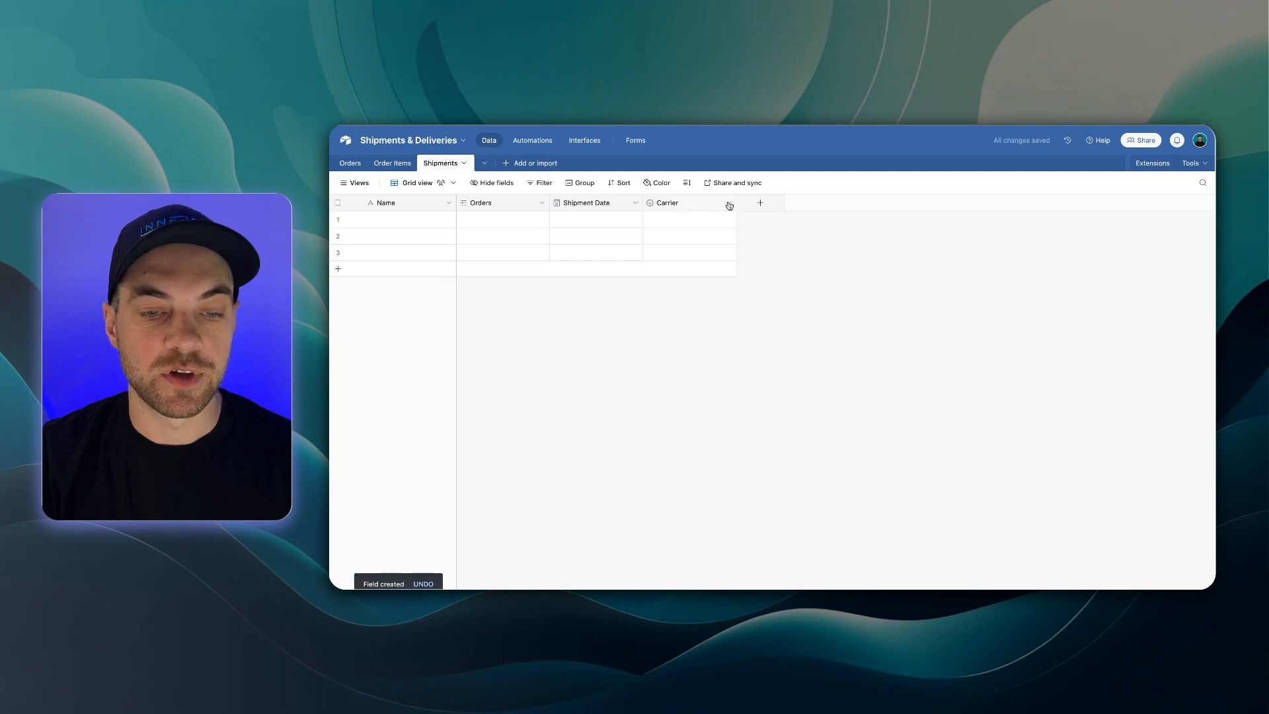
left_click_drag(736, 202, 727, 202)
Add a single line text field named Tracking Number to the Shipments table.
left_click(751, 202)
type("Tr")
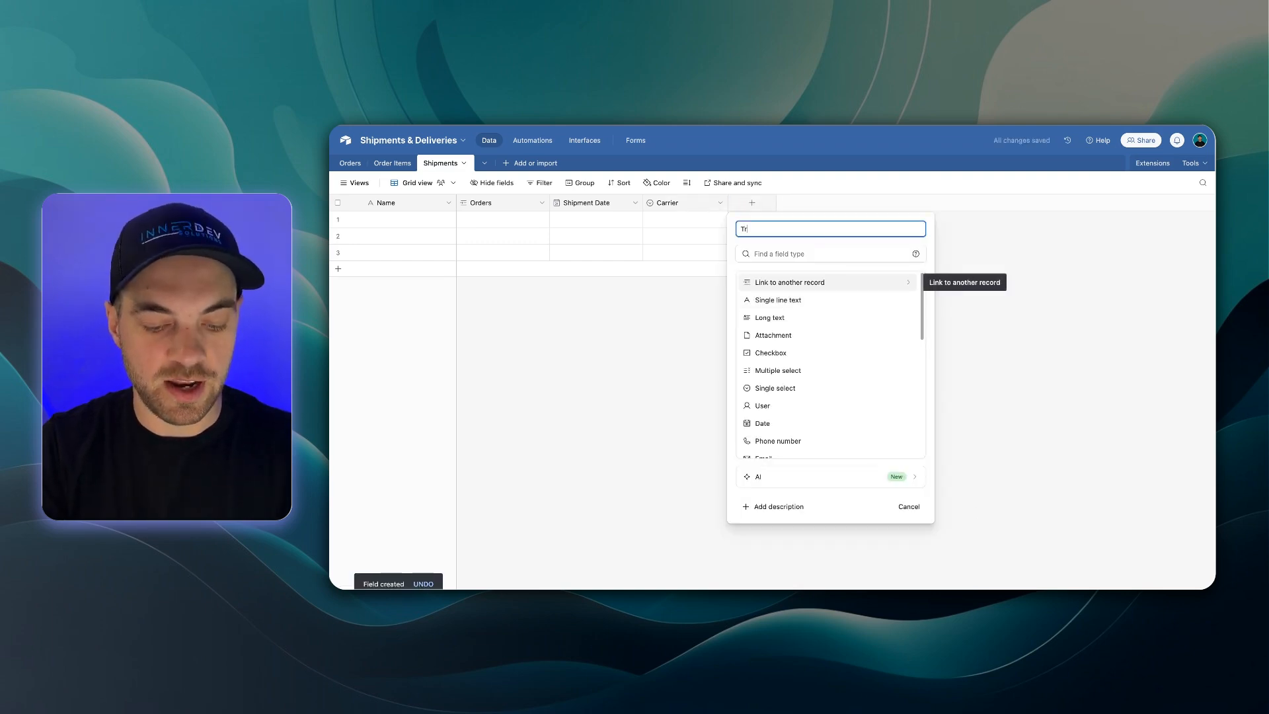
type("acking Number")
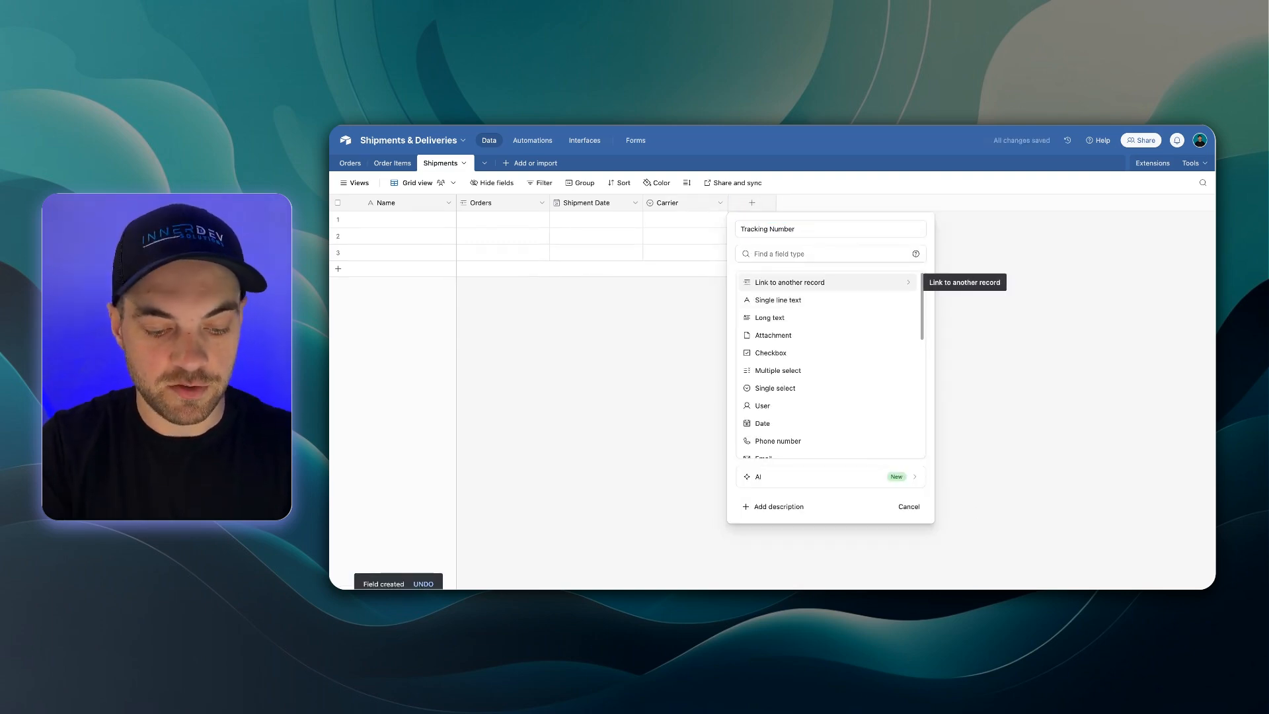
type("single")
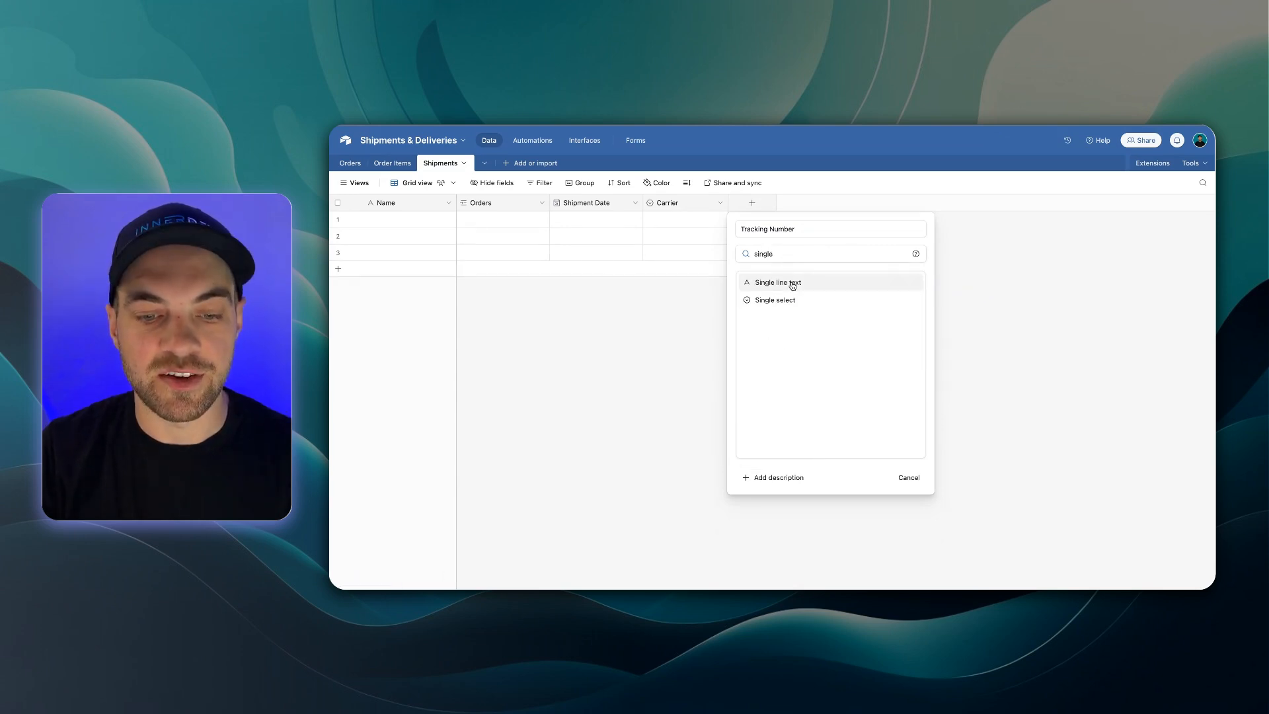
left_click(791, 283)
left_click(902, 332)
Add a single select field named Shipping Status with options Pending, Shipped and Delivered, using Pending as the default.
left_click(860, 202)
type("Shipping Status")
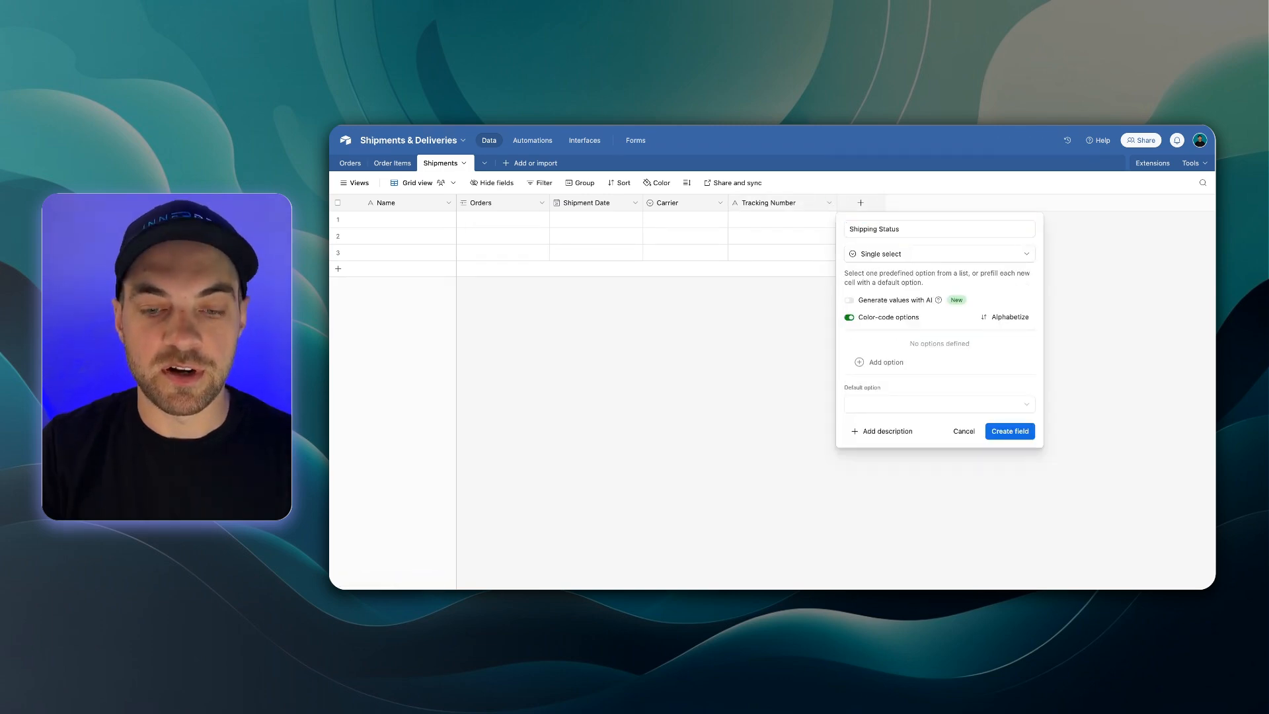
left_click(885, 363)
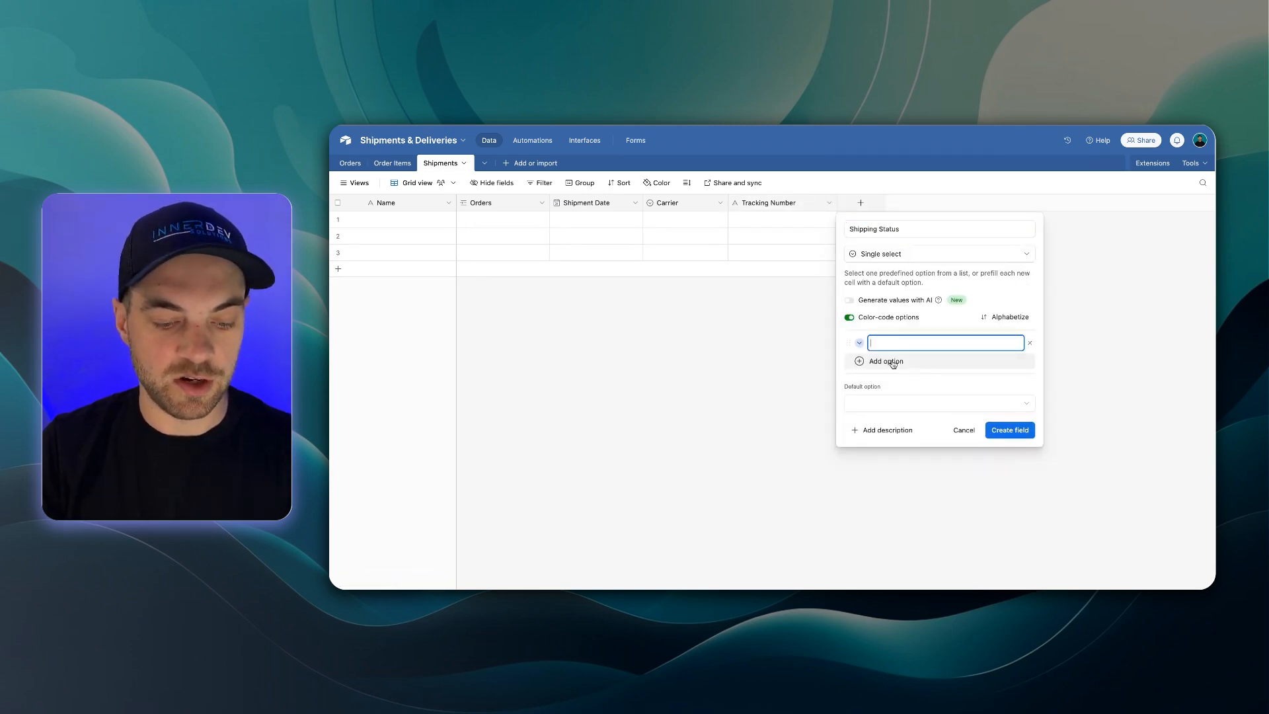
type("Pending")
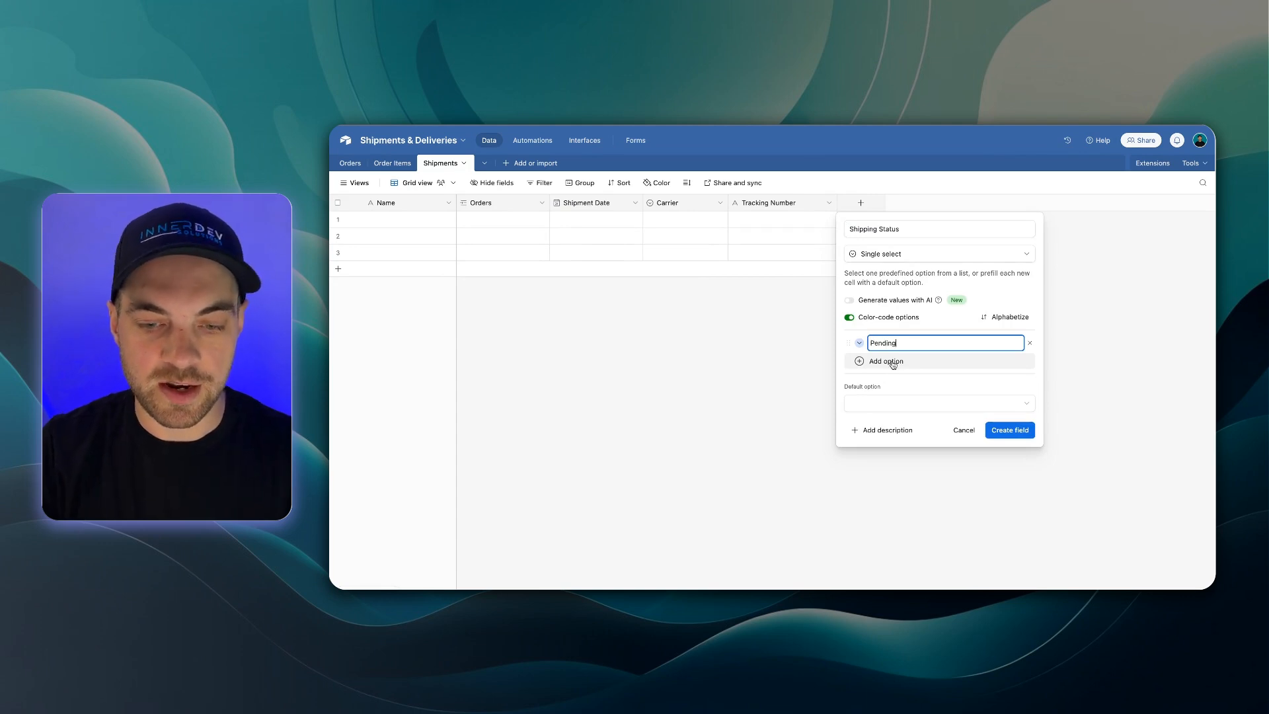
left_click(867, 443)
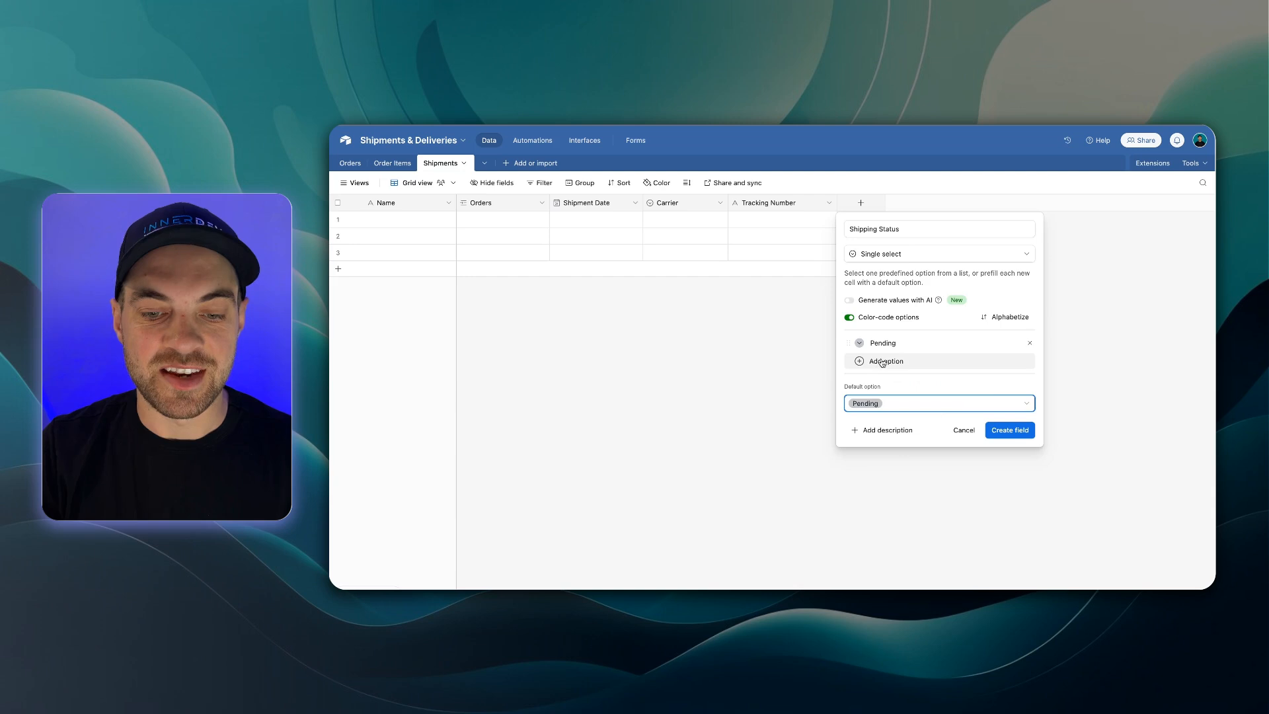
left_click(881, 363)
type("Shipped")
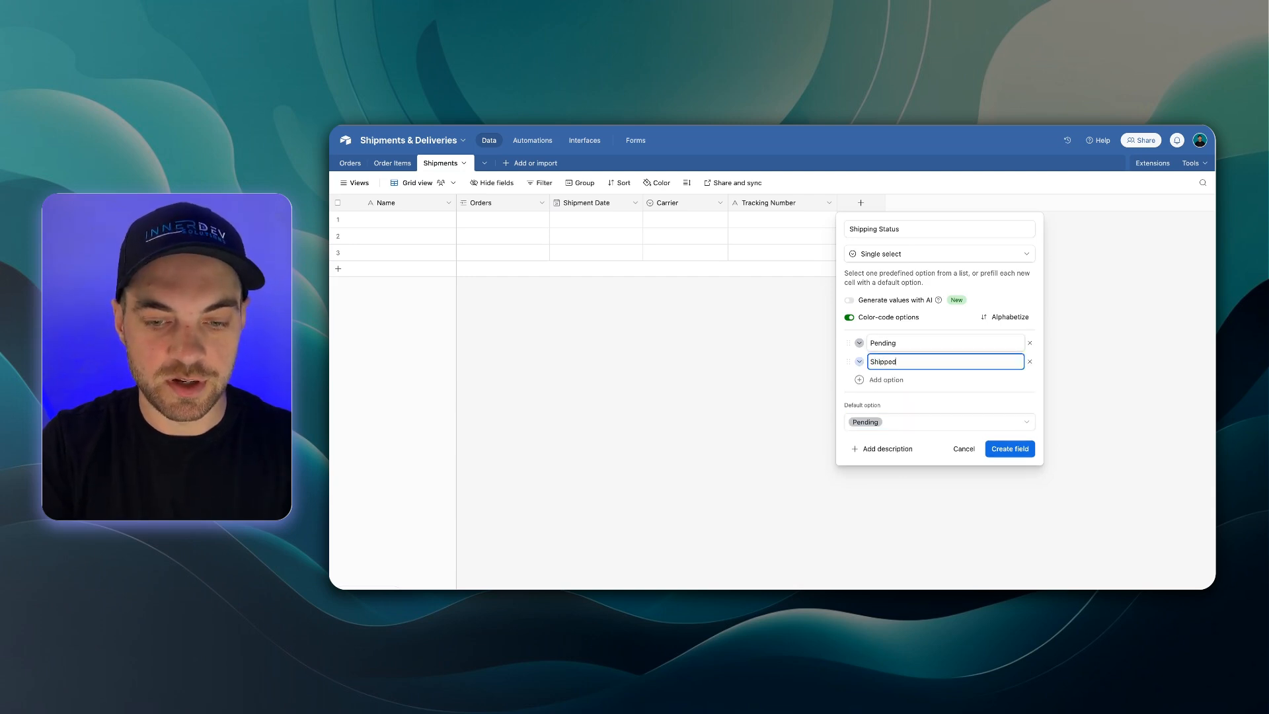
key("Return")
type("Delivered")
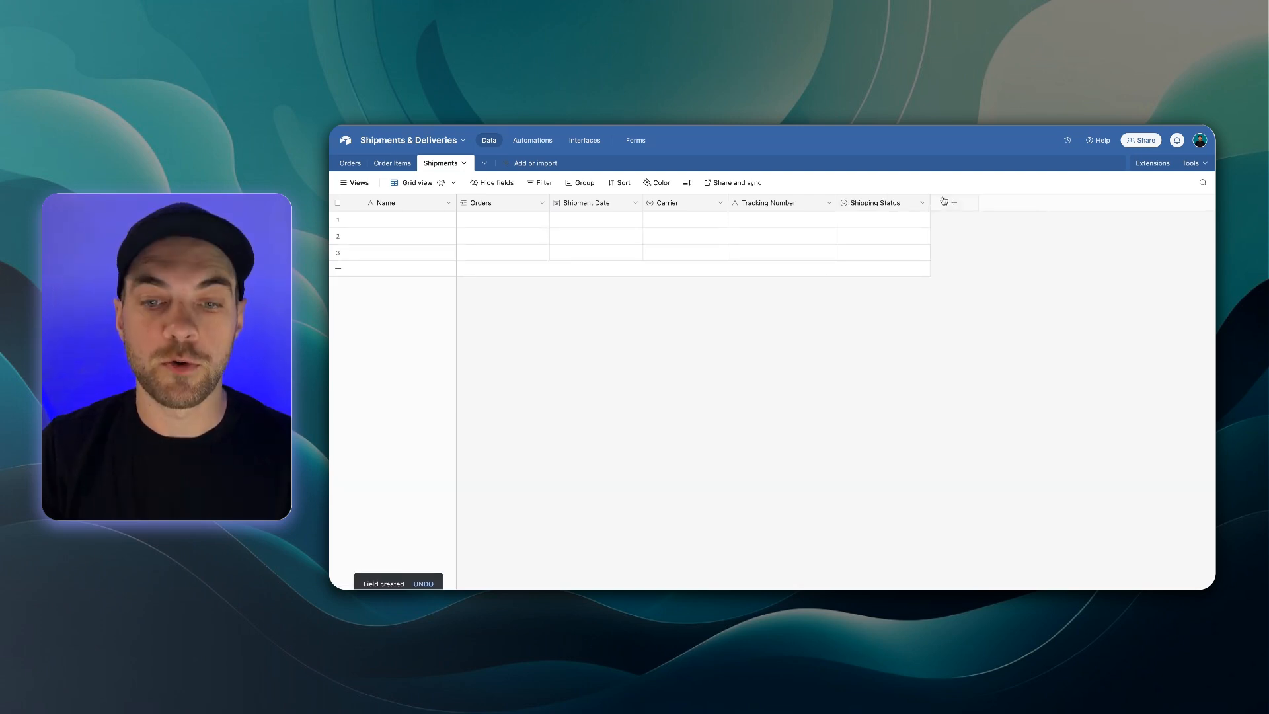
Add an autonumber field named ID to the Shipments table and narrow its column.
left_click(943, 202)
key("Tab")
type("auto")
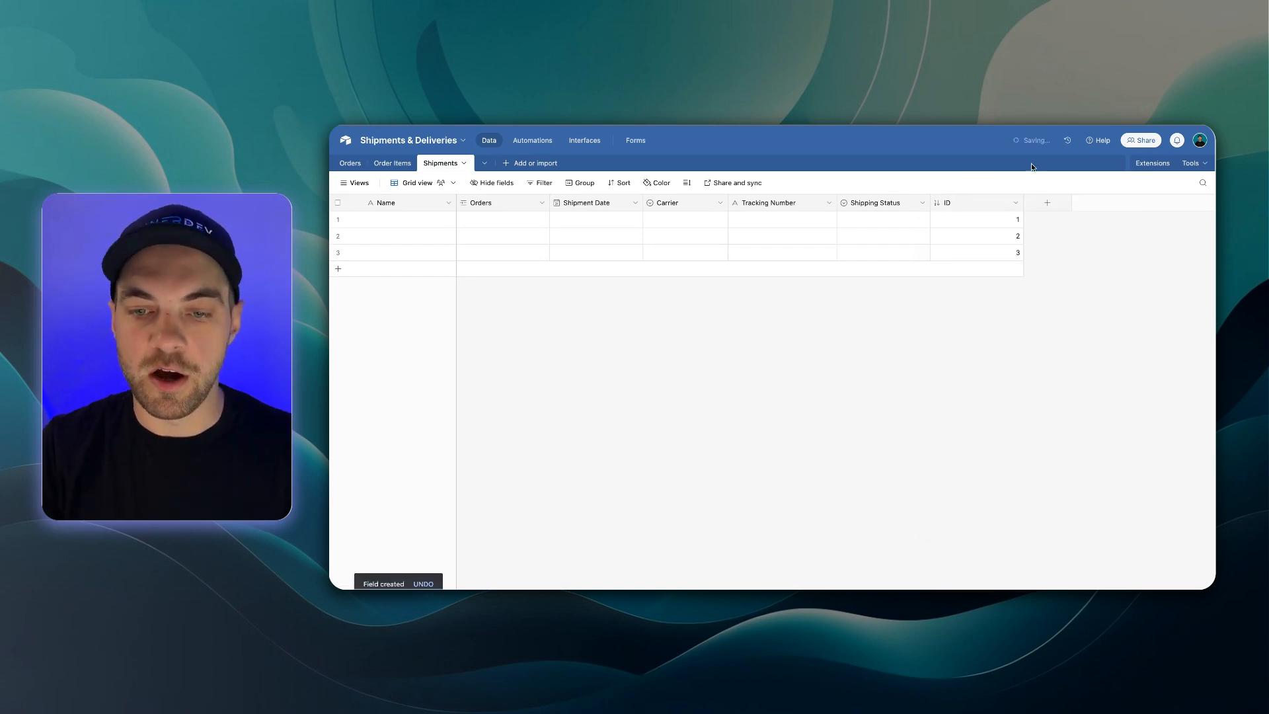
left_click_drag(1022, 202, 983, 203)
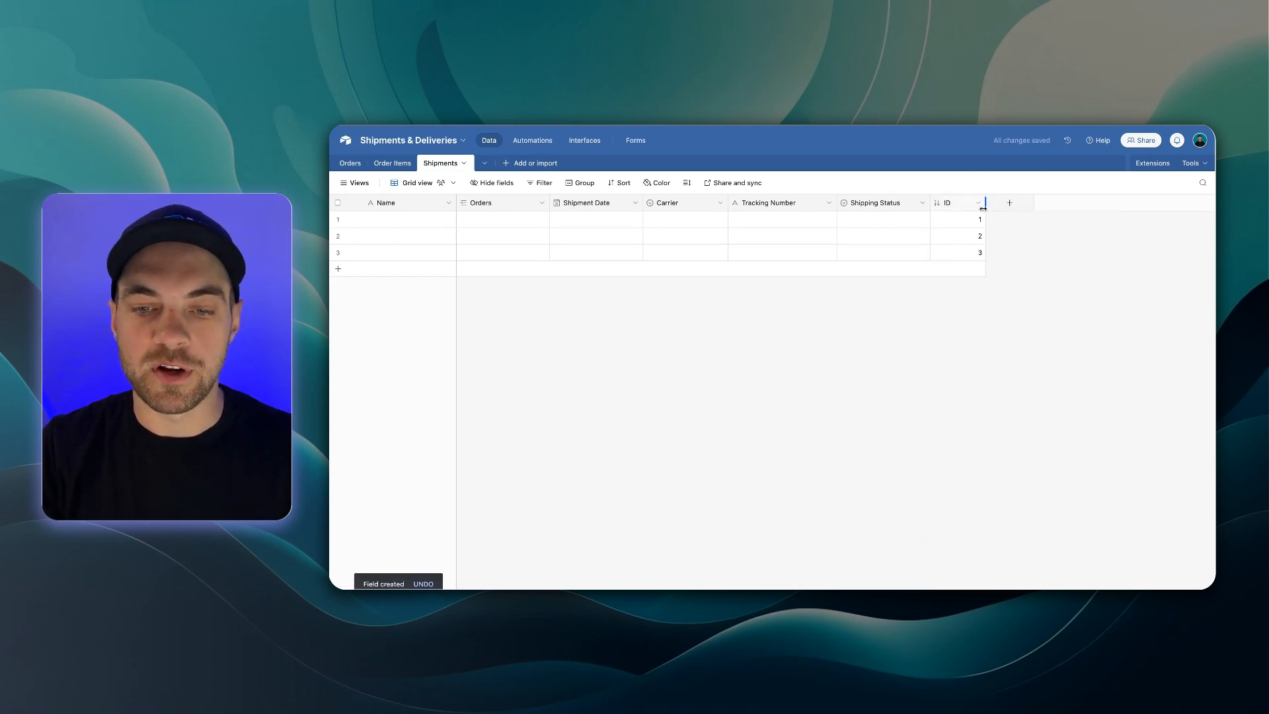
Open the Shipments table's primary Name field for editing and rename it Shipment ID.
double_click(385, 205)
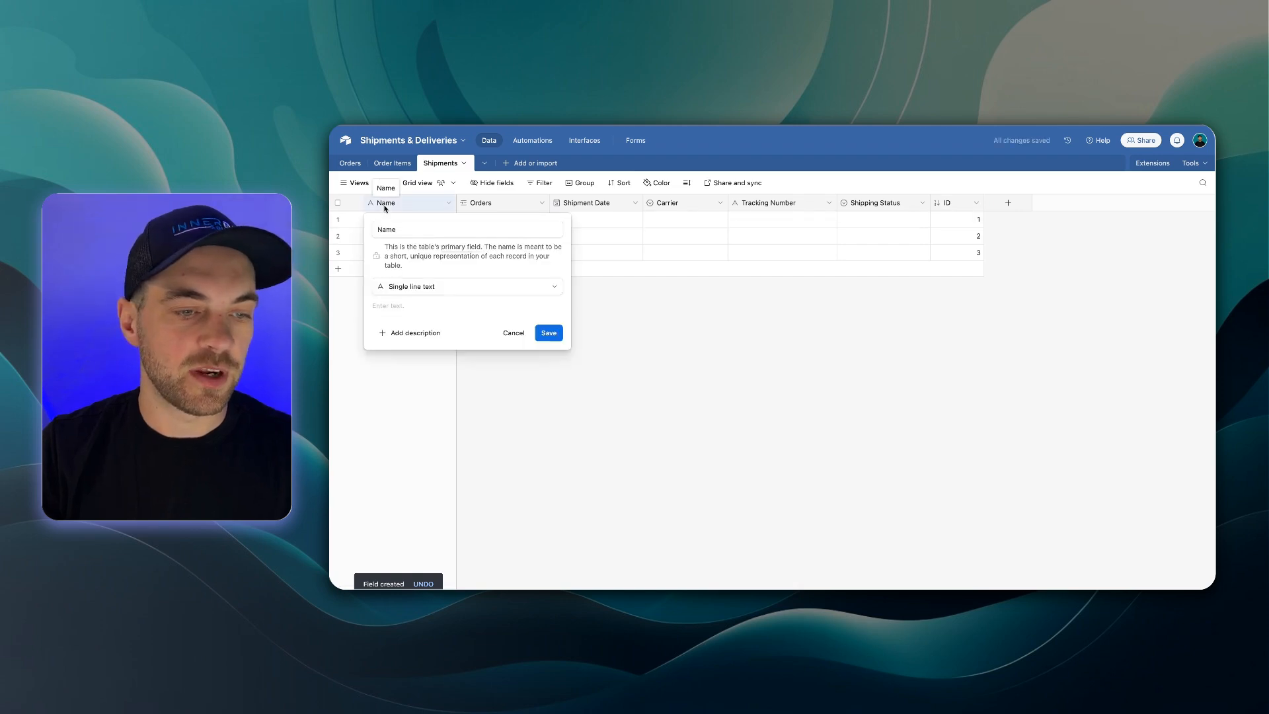
left_click(410, 229)
type("S")
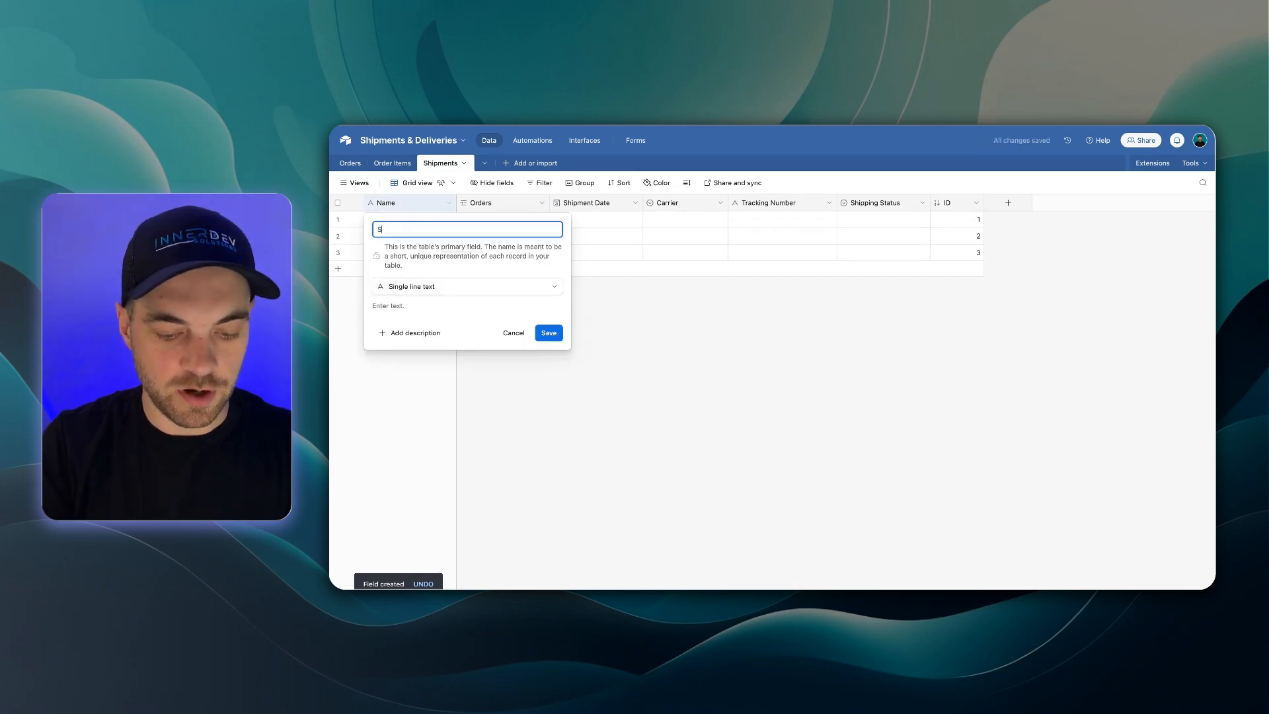
type("hipment ID")
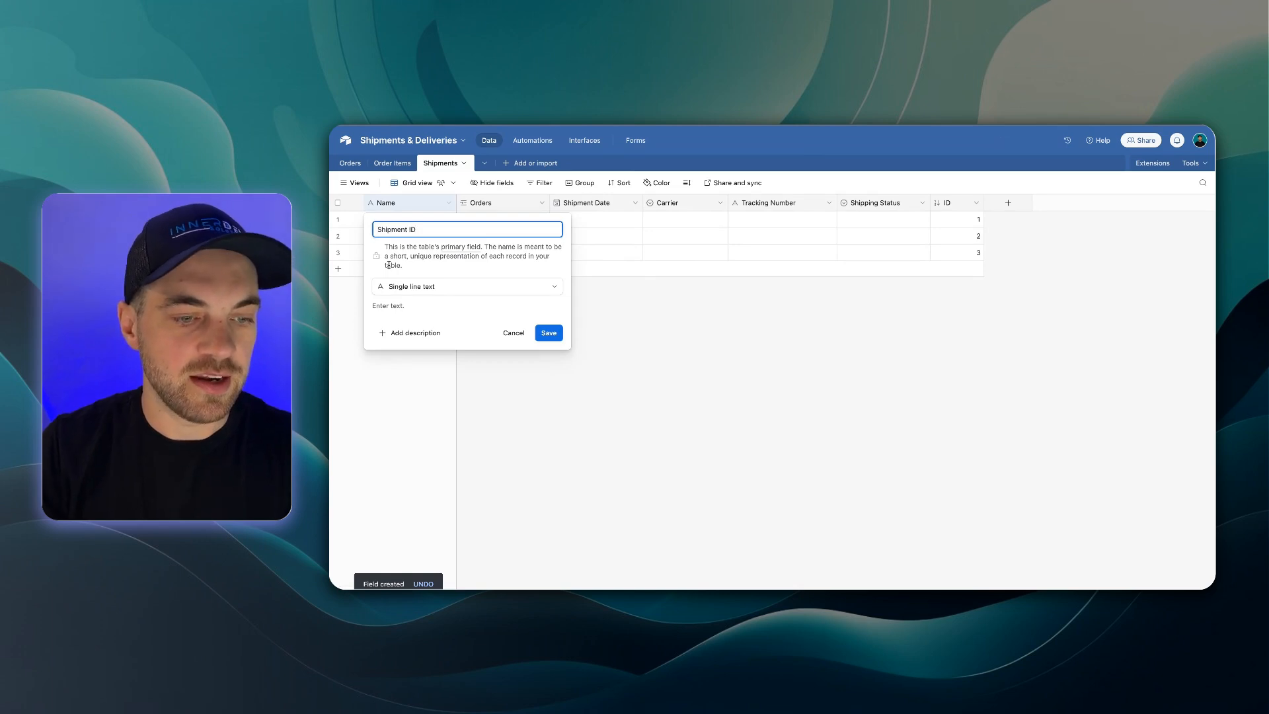
Convert the Shipment ID field to a formula, "SHIP-" & ID, and widen its column slightly.
left_click(396, 286)
type("form")
key("Return")
left_click(422, 349)
type("\"SHIP-\"")
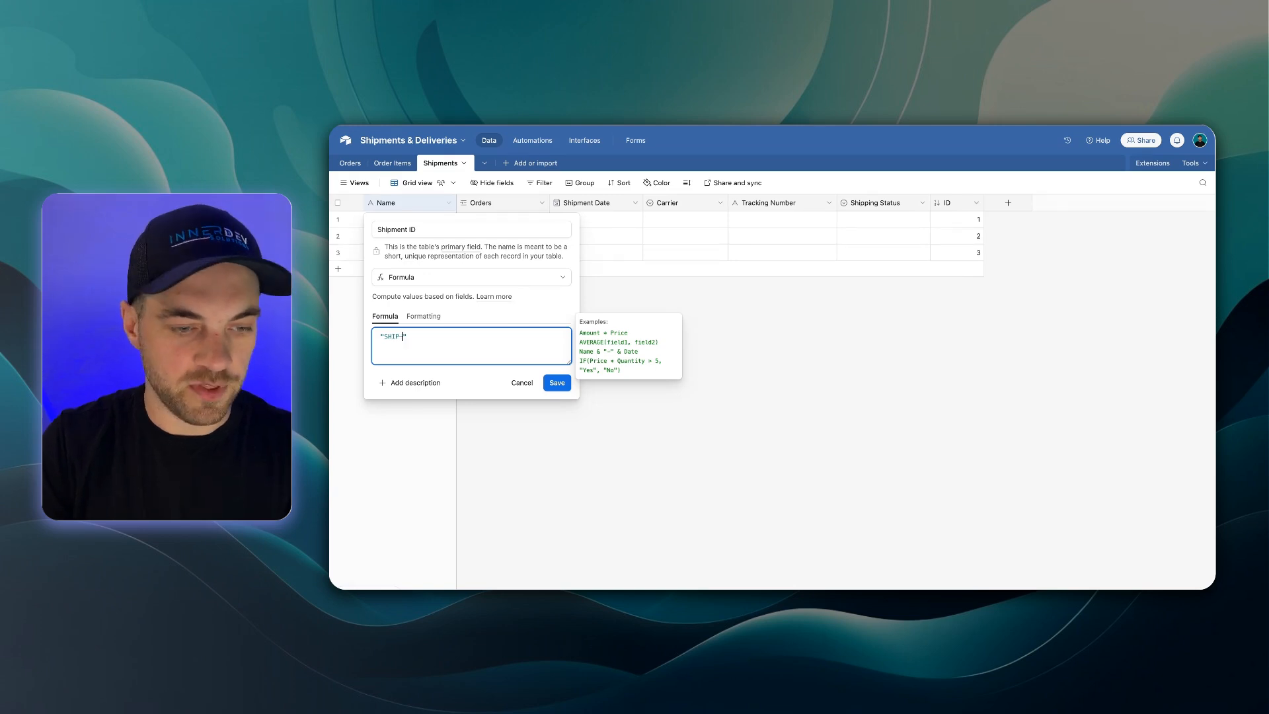
type(" &")
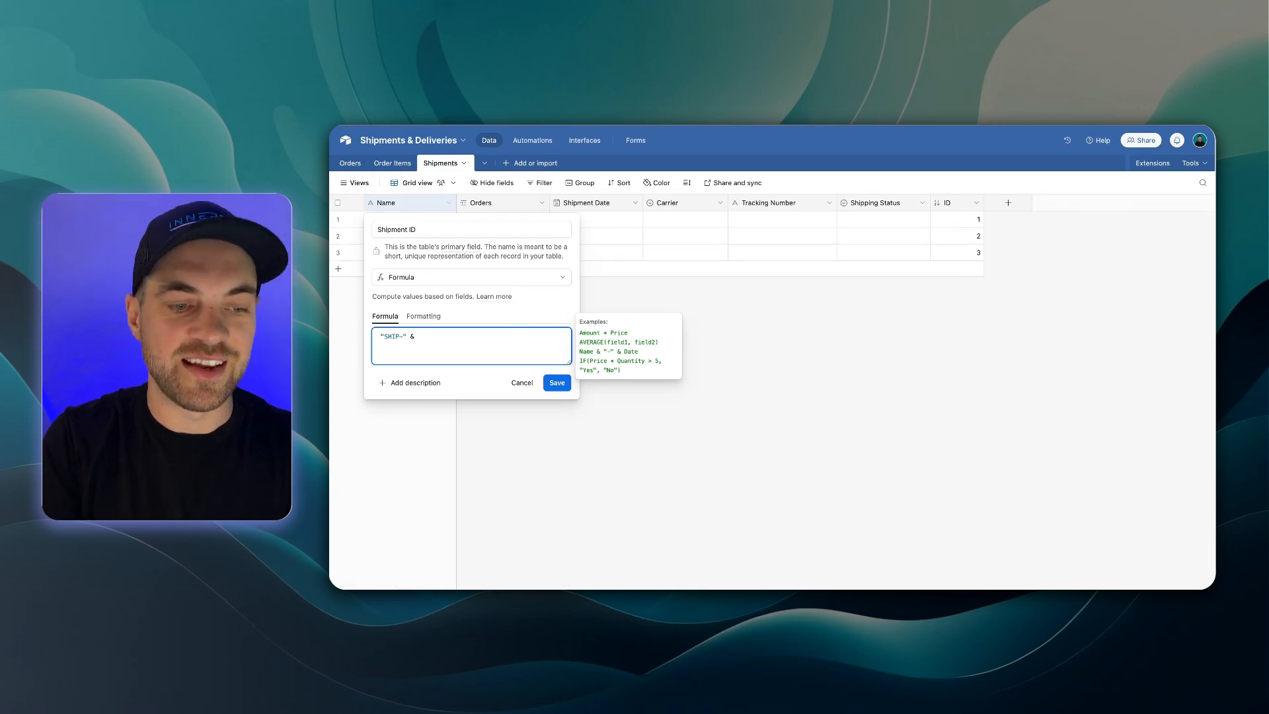
type(" id")
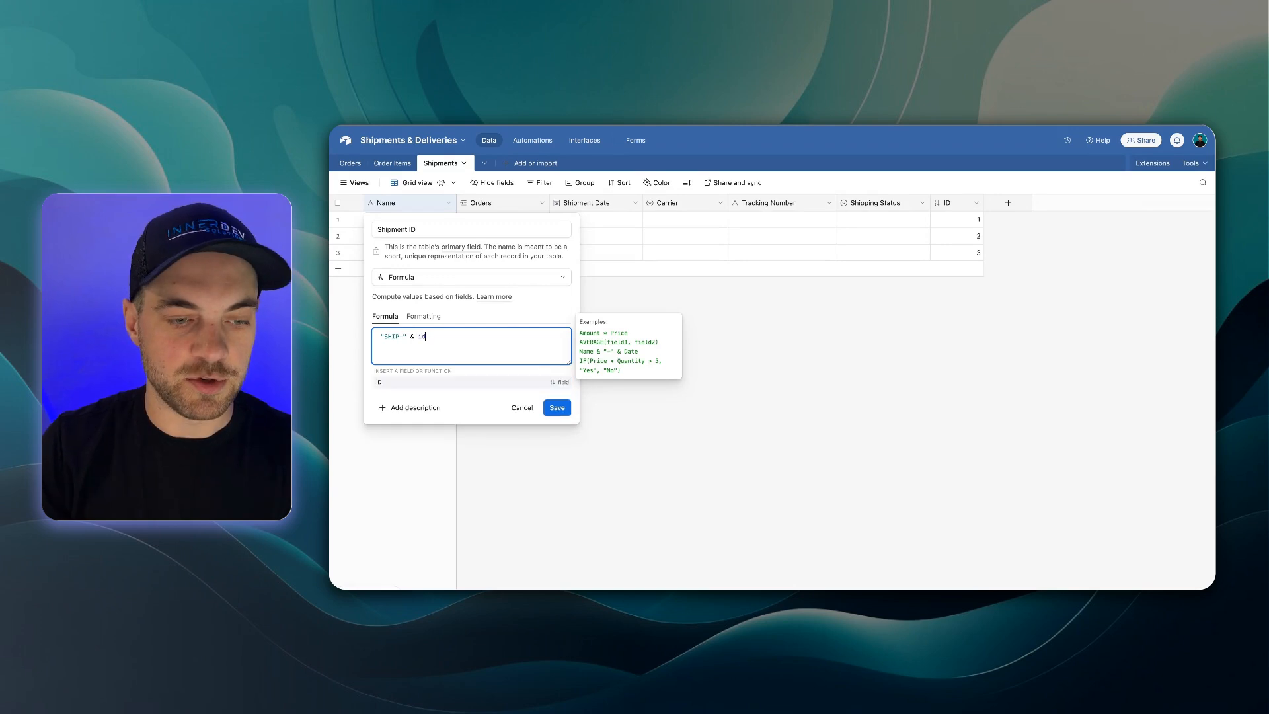
left_click(405, 382)
left_click(561, 384)
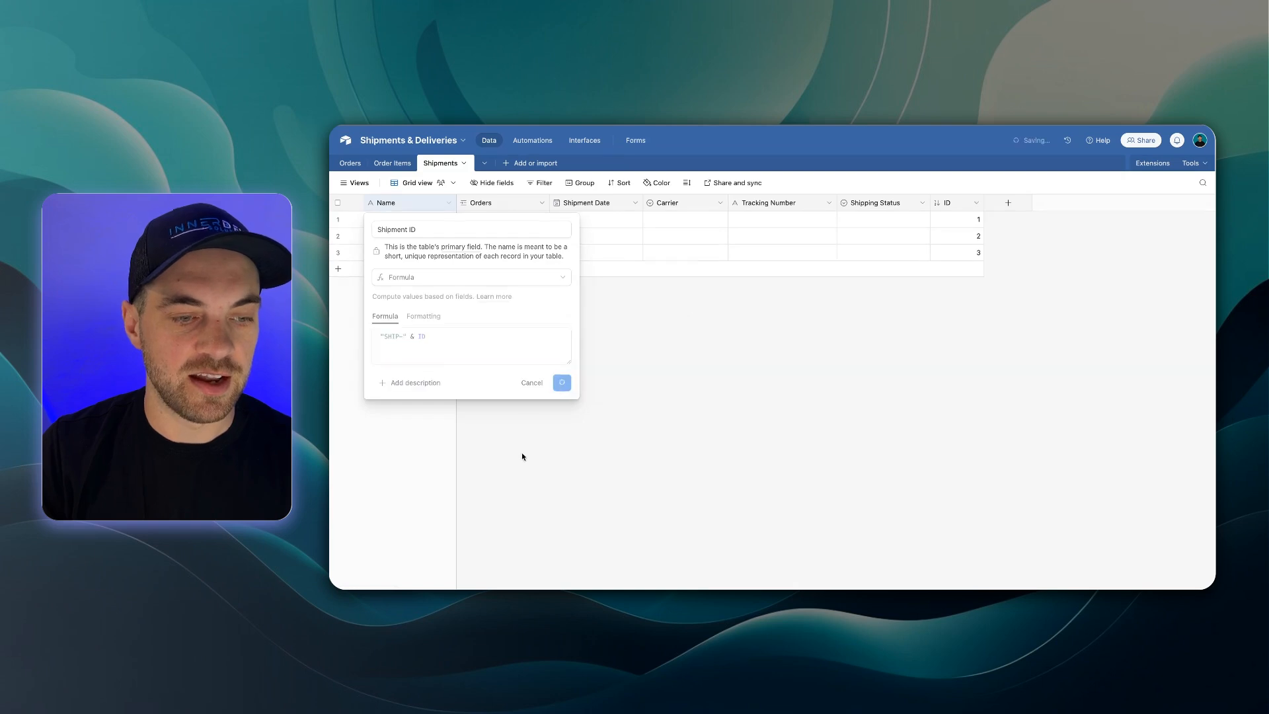
key("Return")
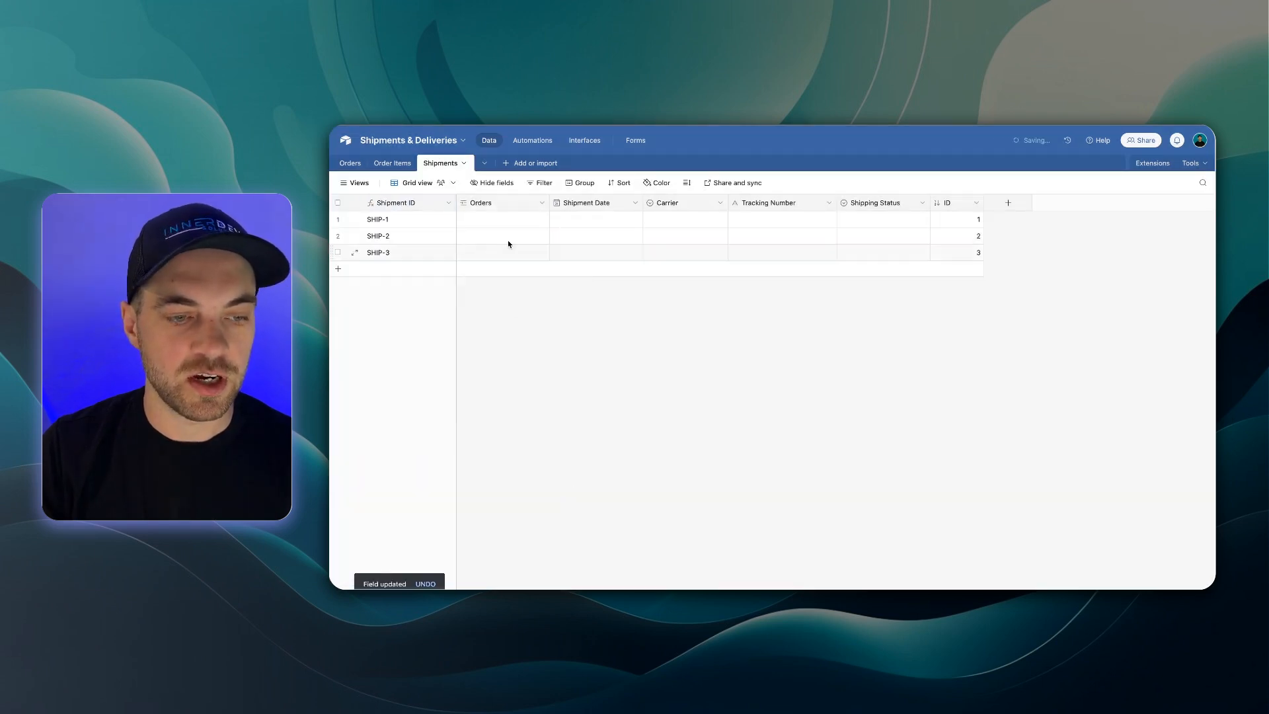
left_click_drag(456, 202, 458, 203)
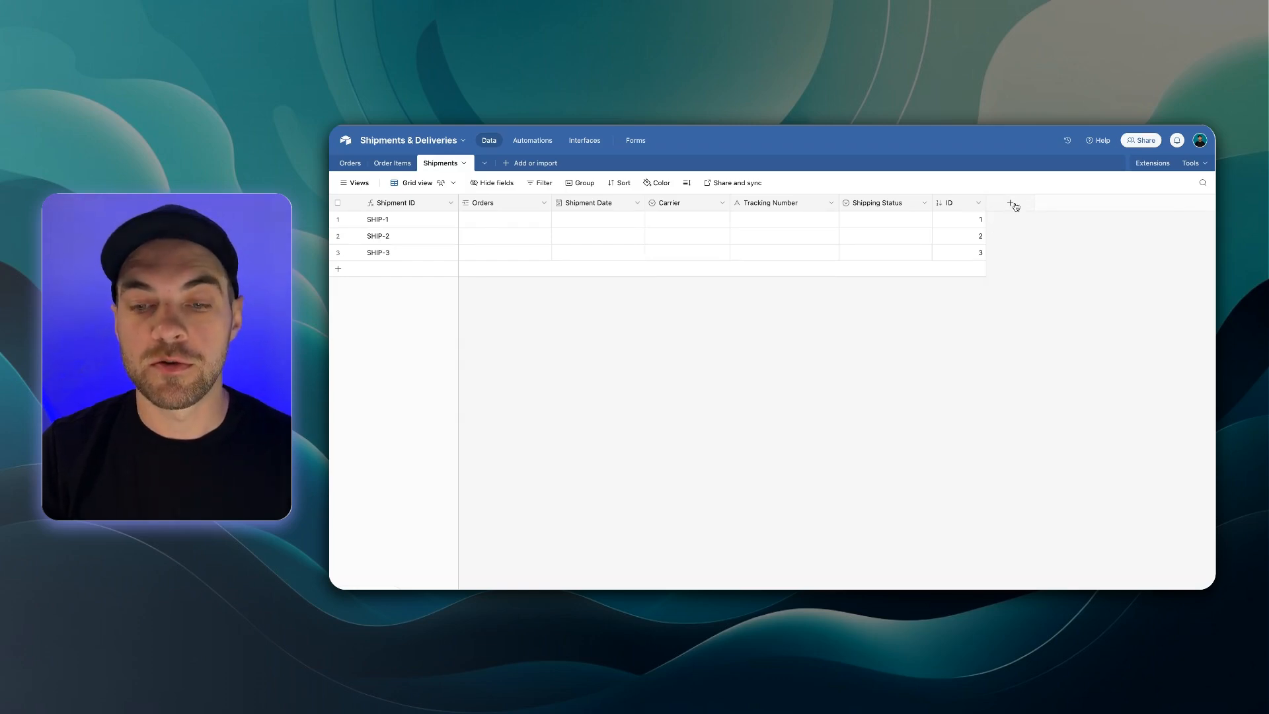
Add a field to Shipments that links to a new table named Shipment Items, allowing multiple linked records.
left_click(1010, 204)
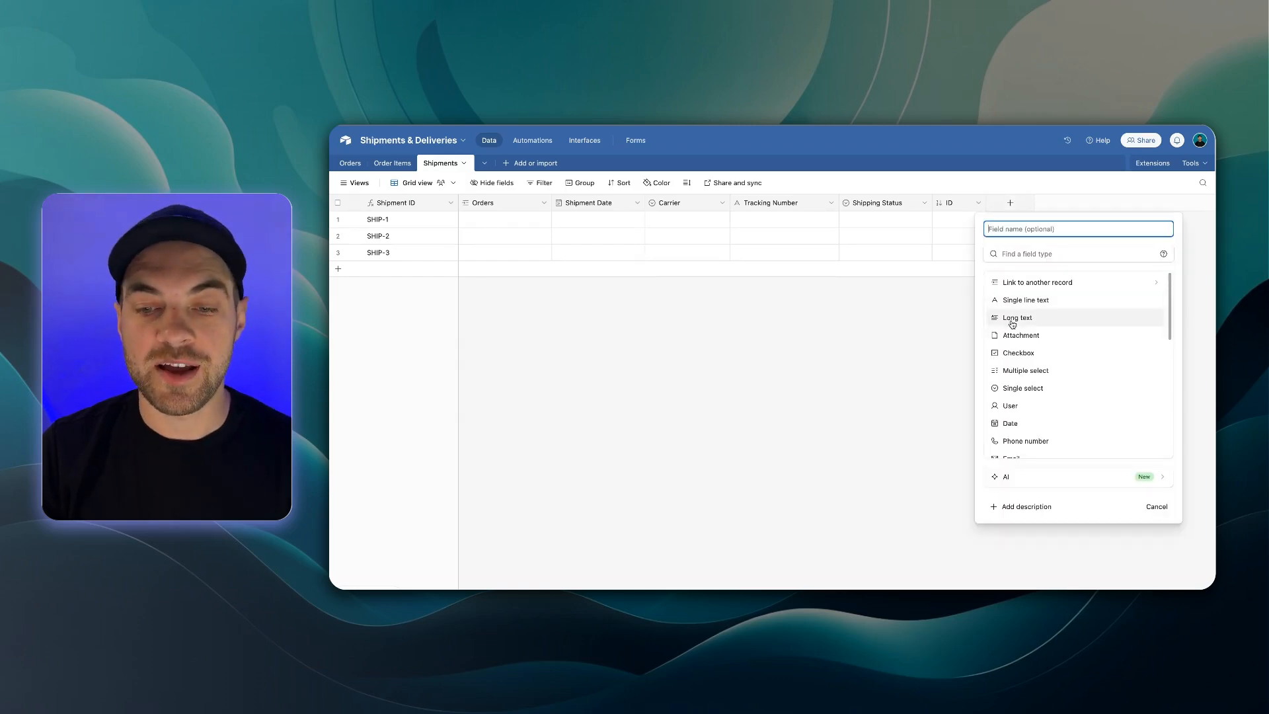
left_click(1015, 285)
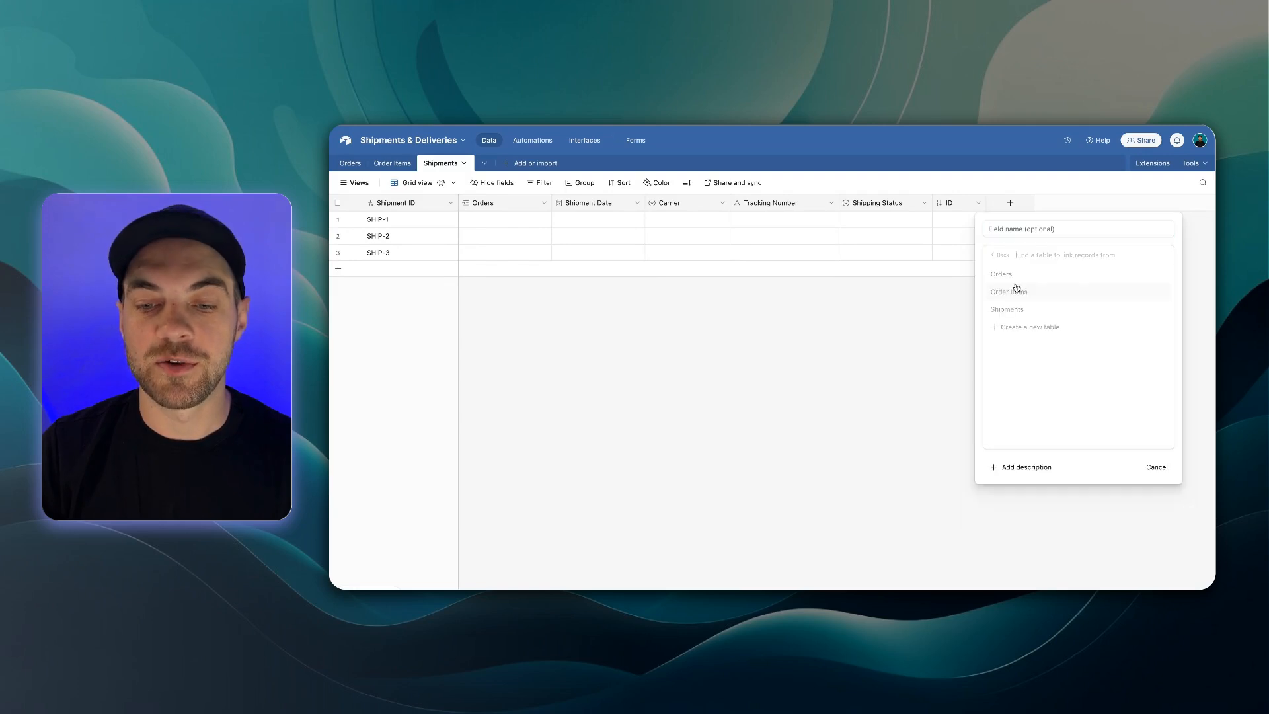
left_click(1016, 330)
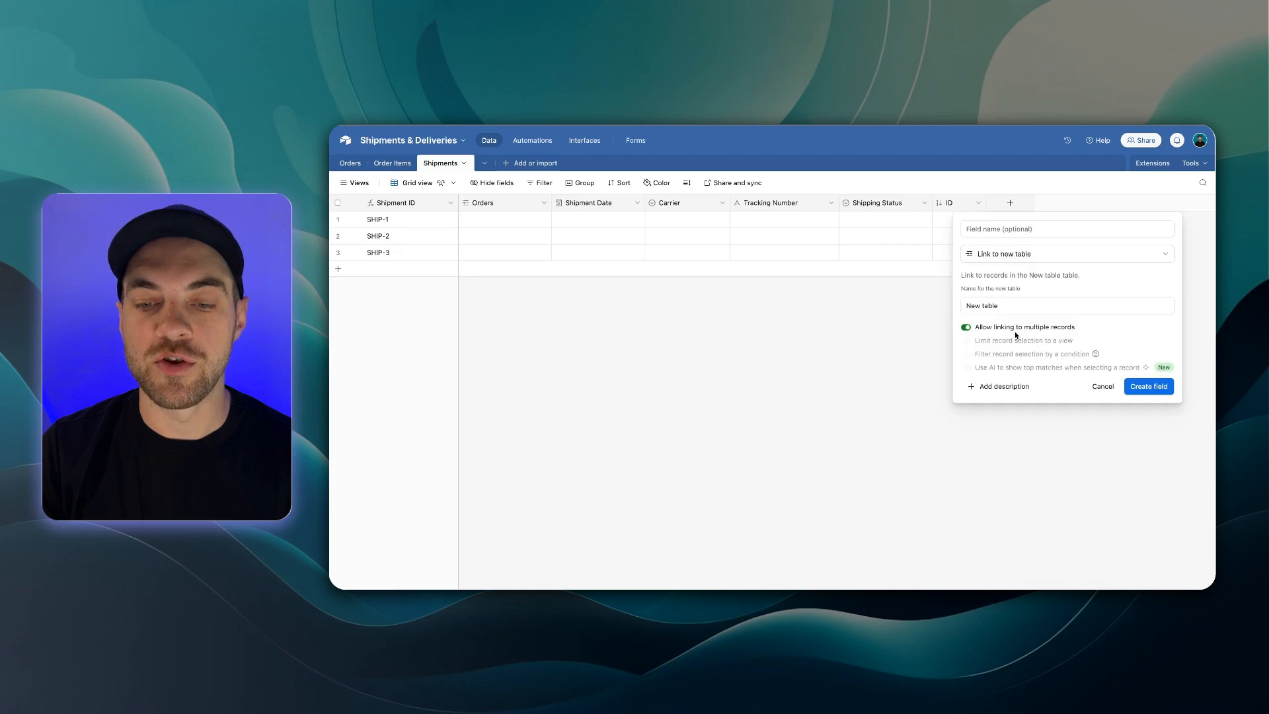
left_click(1008, 306)
left_click_drag(1001, 307, 929, 307)
type("Shi")
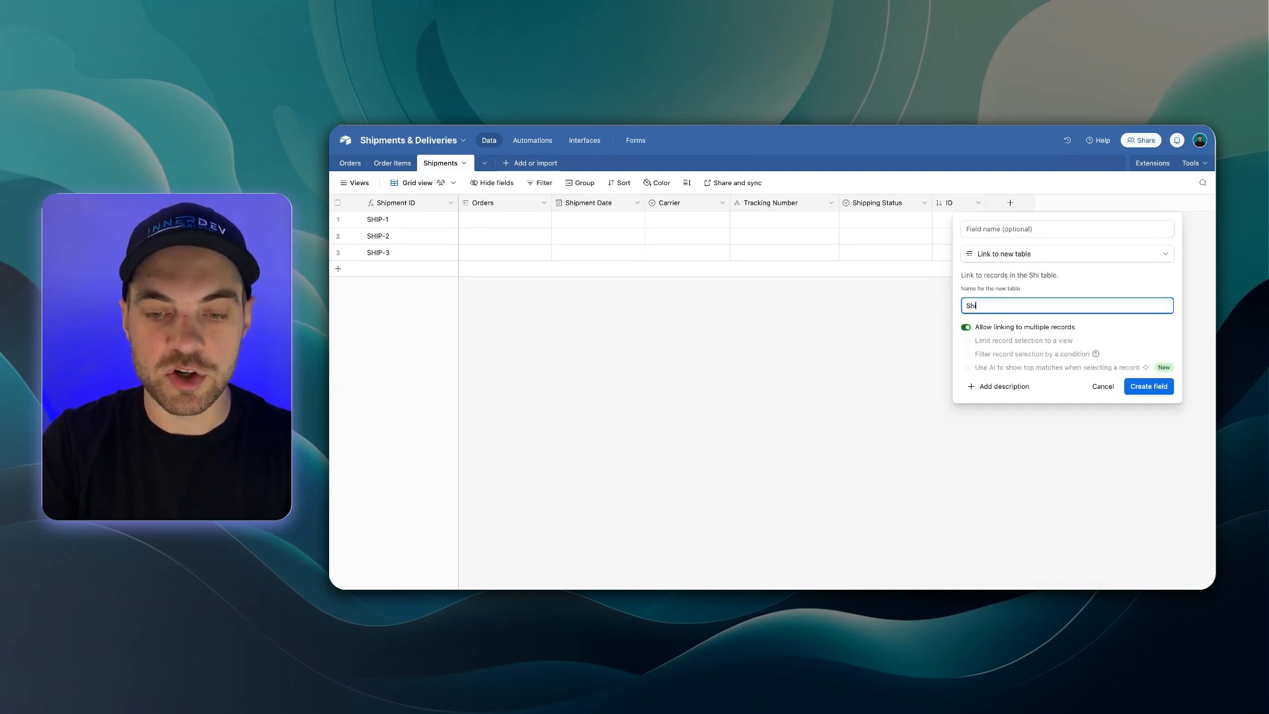
type("pment Items")
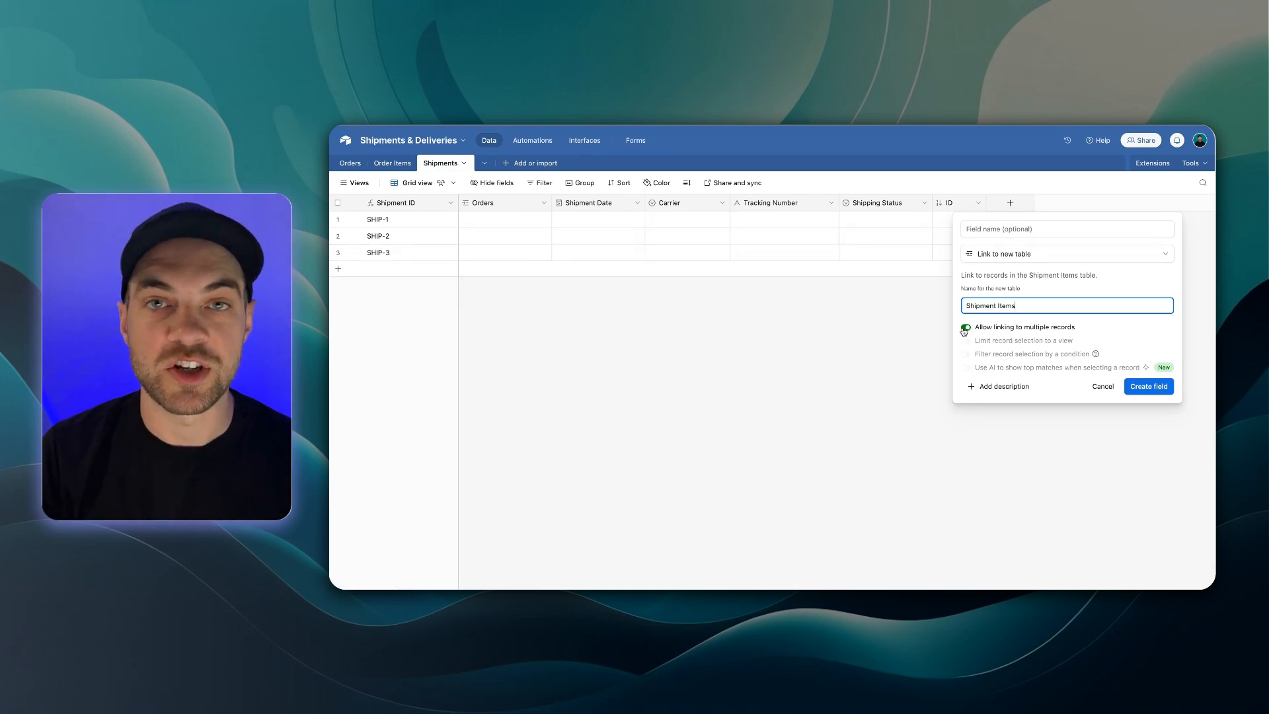
left_click(1155, 392)
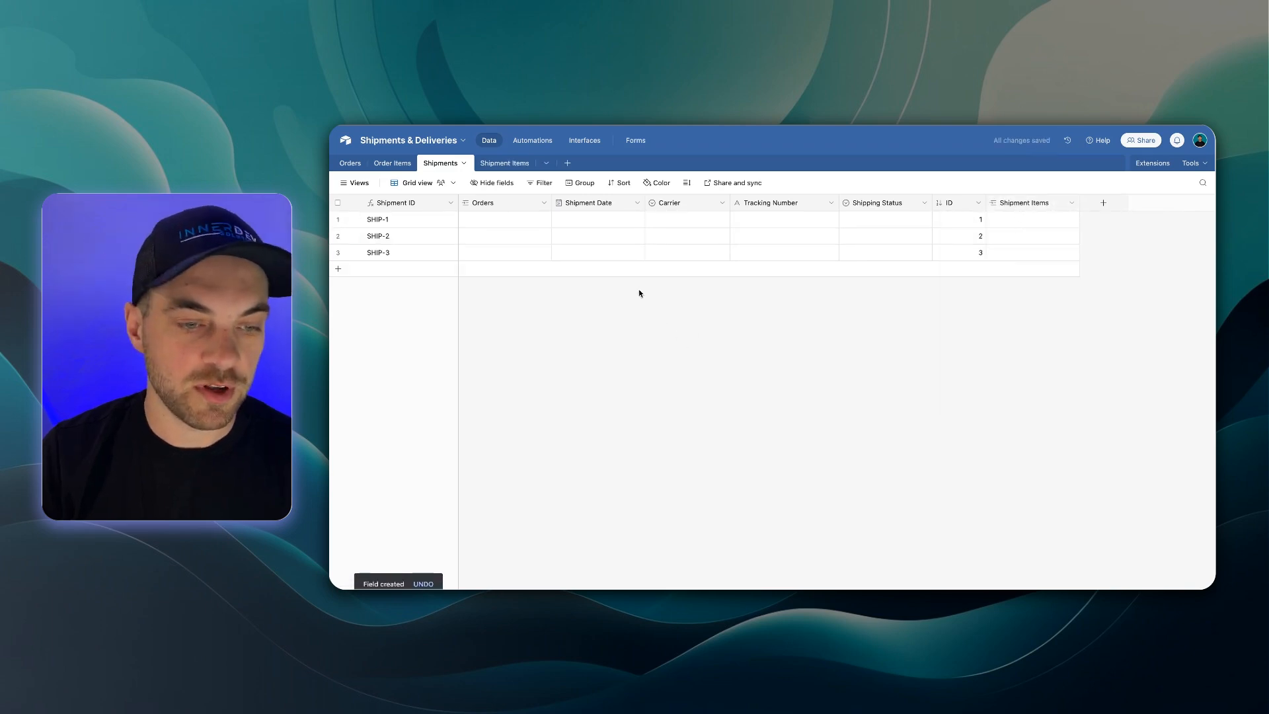
In the Shipment Items table, turn off linking to multiple records for the Shipments field and save it.
left_click(503, 165)
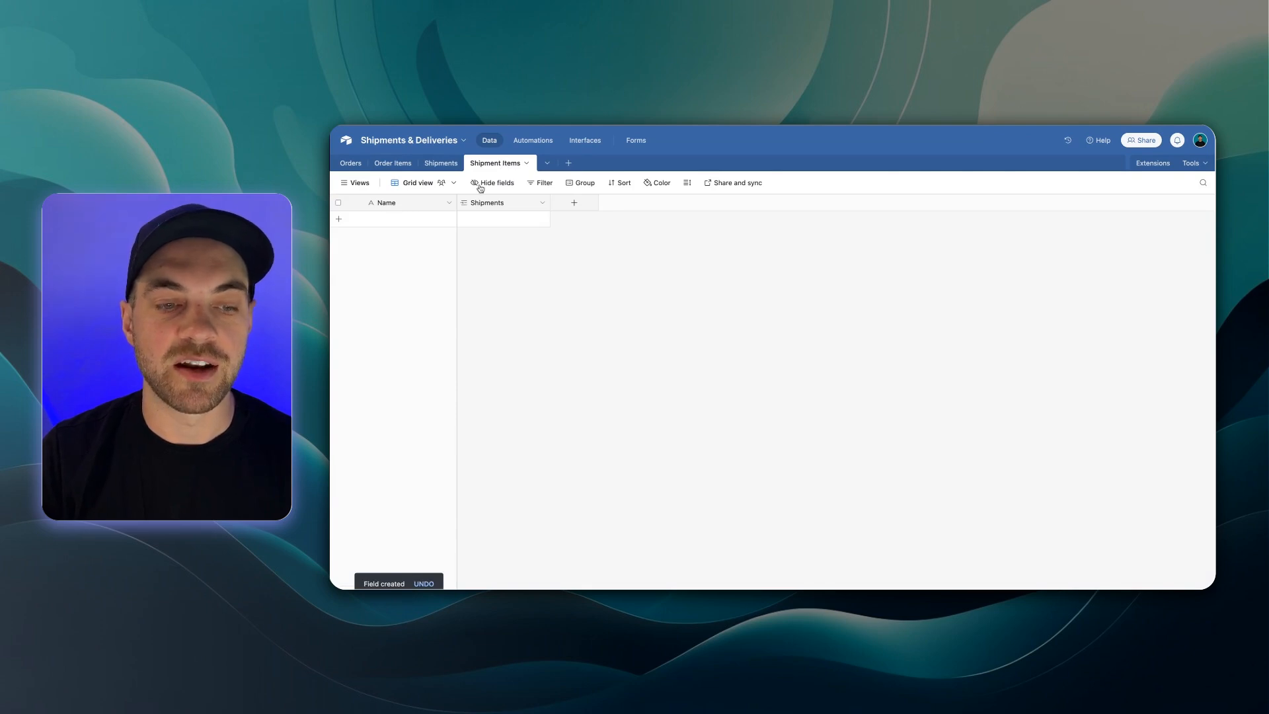
left_click_drag(550, 202, 552, 203)
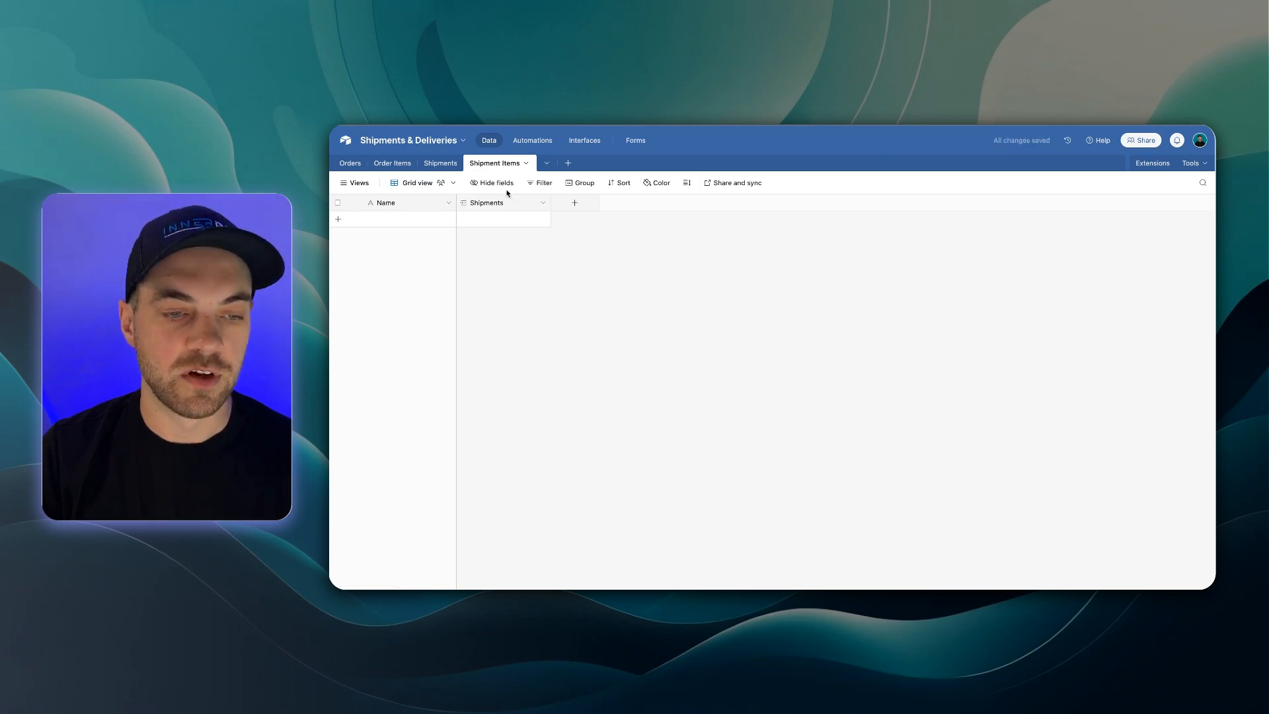
double_click(492, 204)
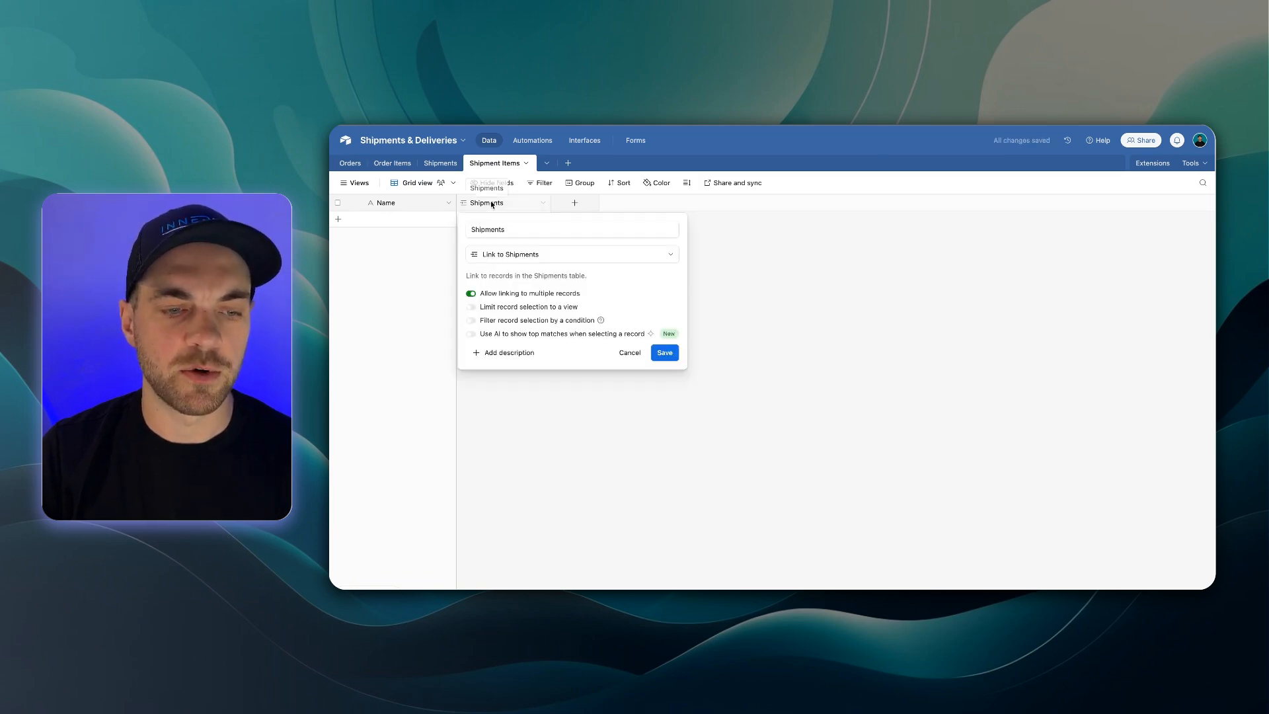
left_click(491, 295)
left_click(662, 354)
left_click(854, 440)
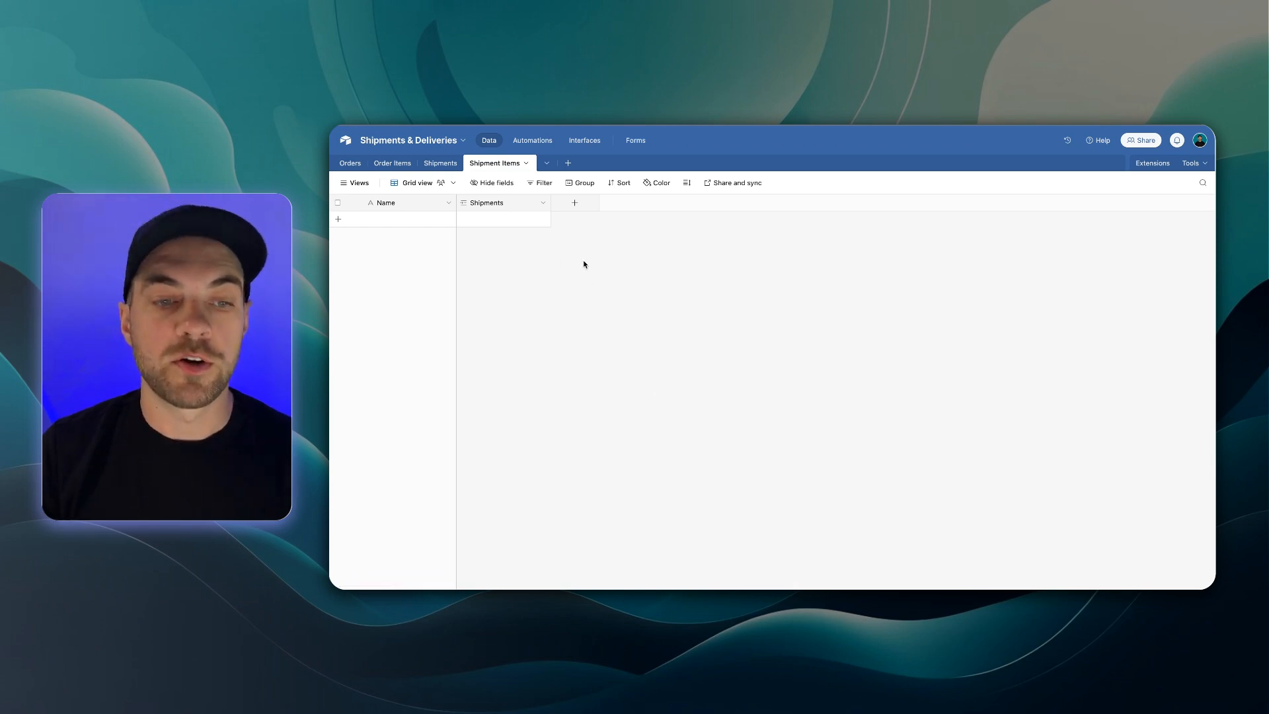
Add a field to Shipment Items that links to the Order Items table, with linking to multiple records turned off.
left_click(579, 208)
left_click(611, 254)
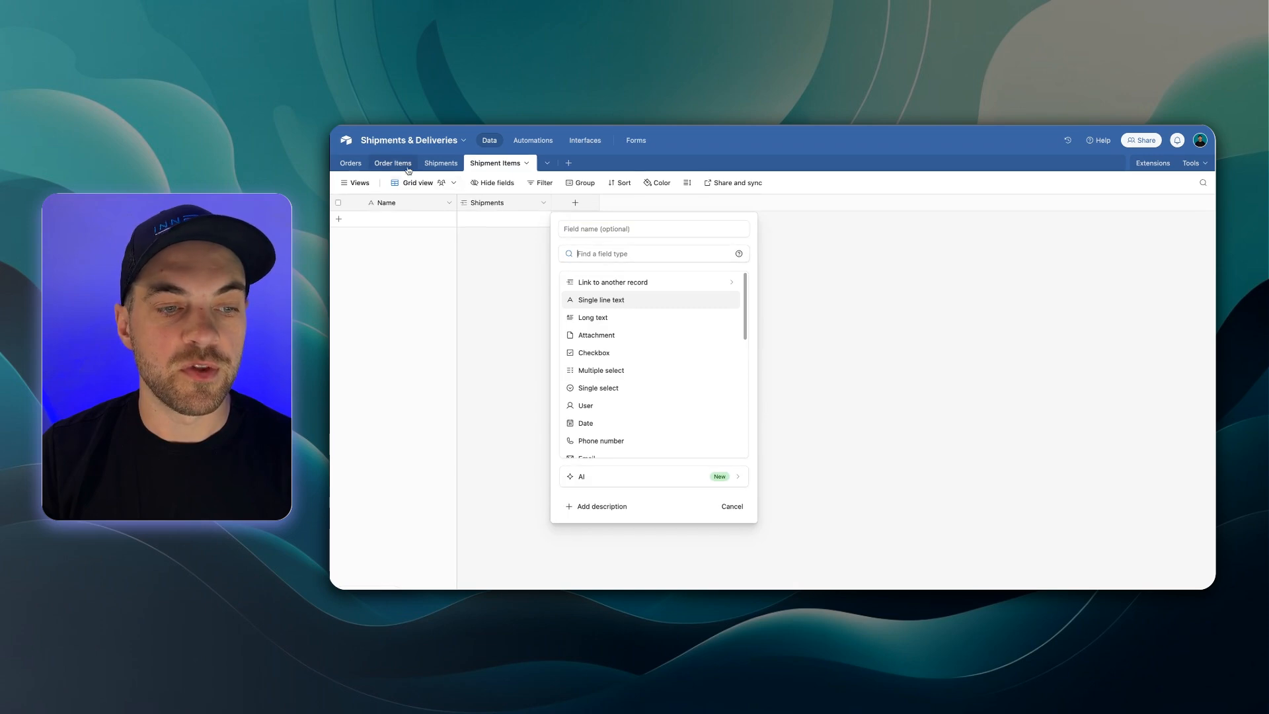
type("order")
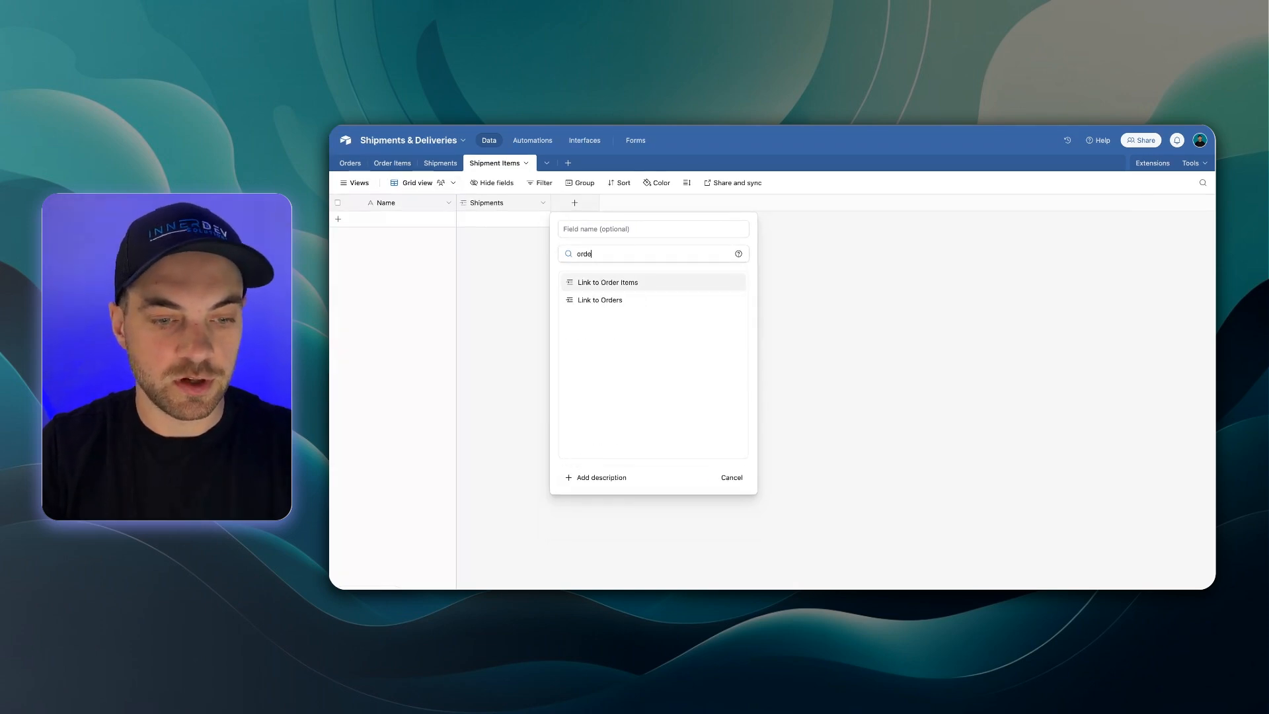
left_click(585, 284)
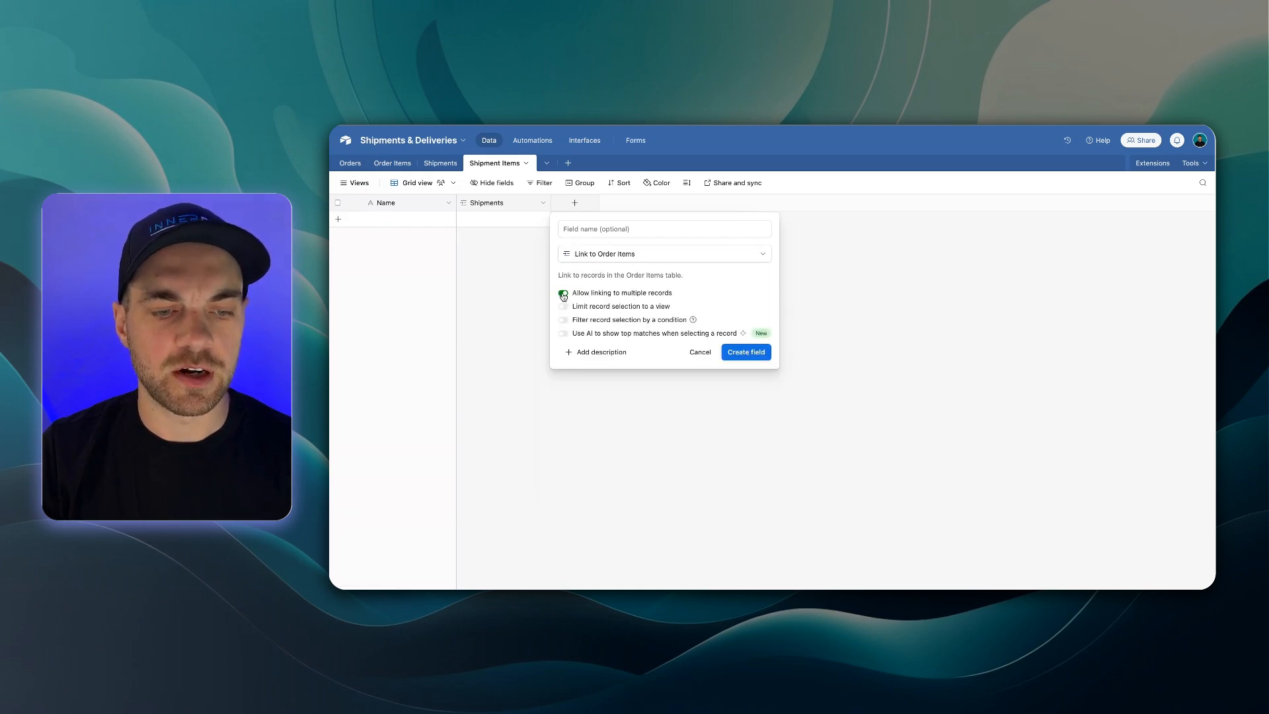
left_click(563, 294)
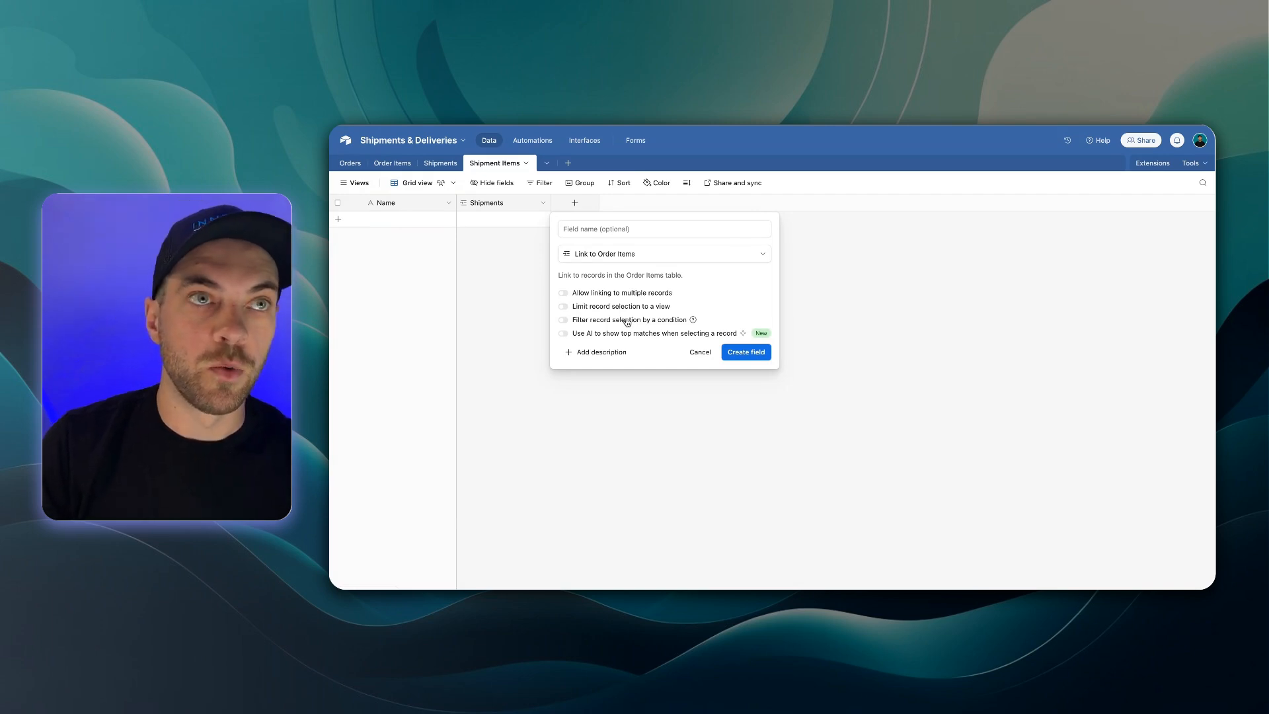
left_click(744, 353)
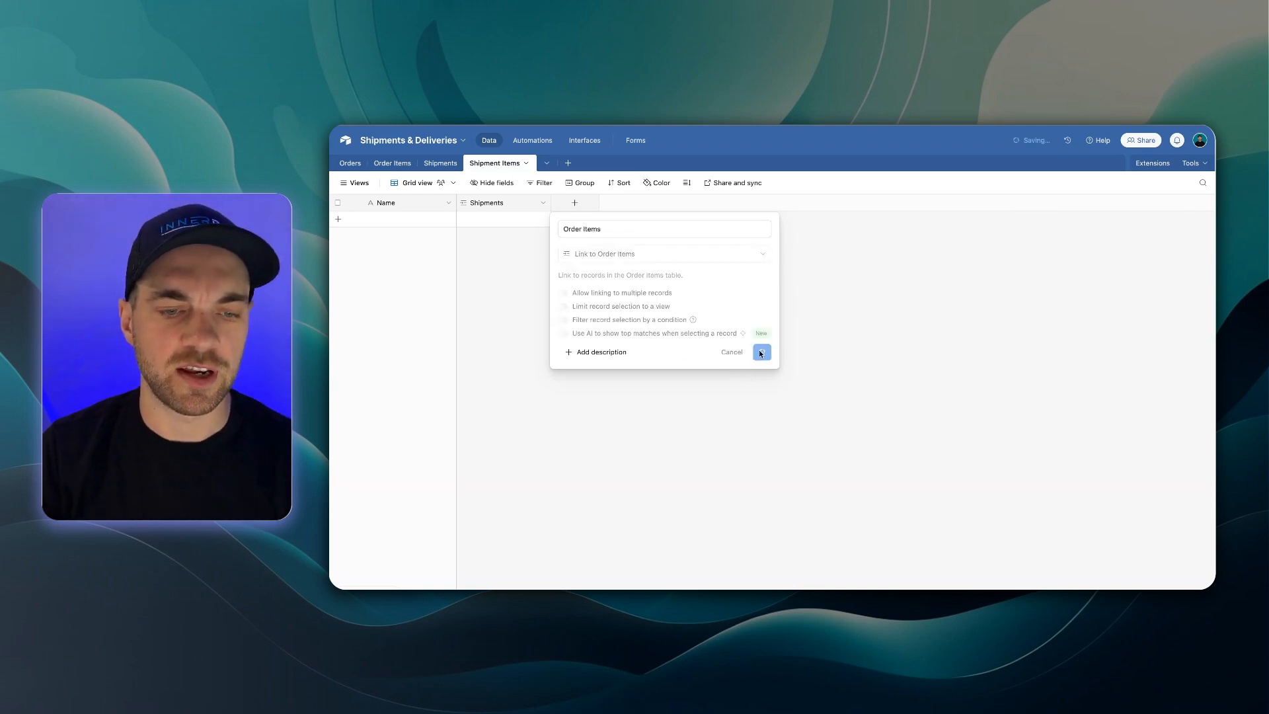
Add Product Name and SKU lookup fields from the Order Items link and widen both new columns.
right_click(597, 205)
left_click(597, 244)
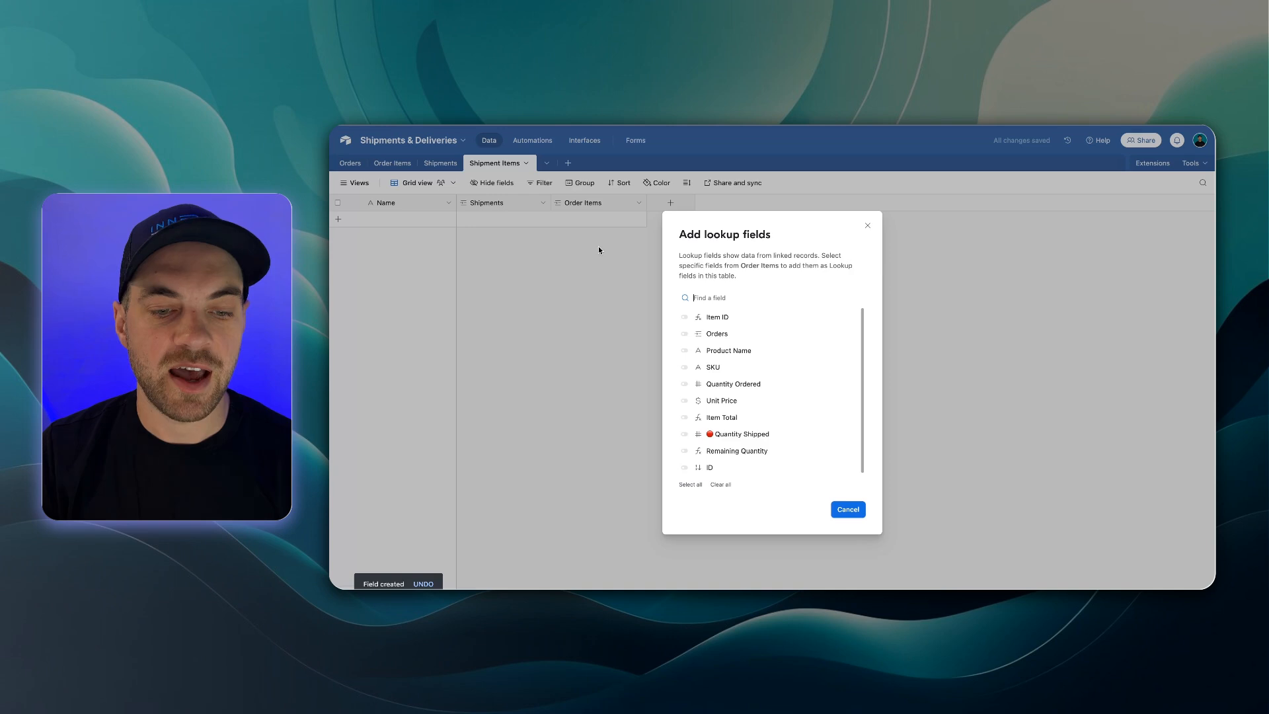
left_click(704, 352)
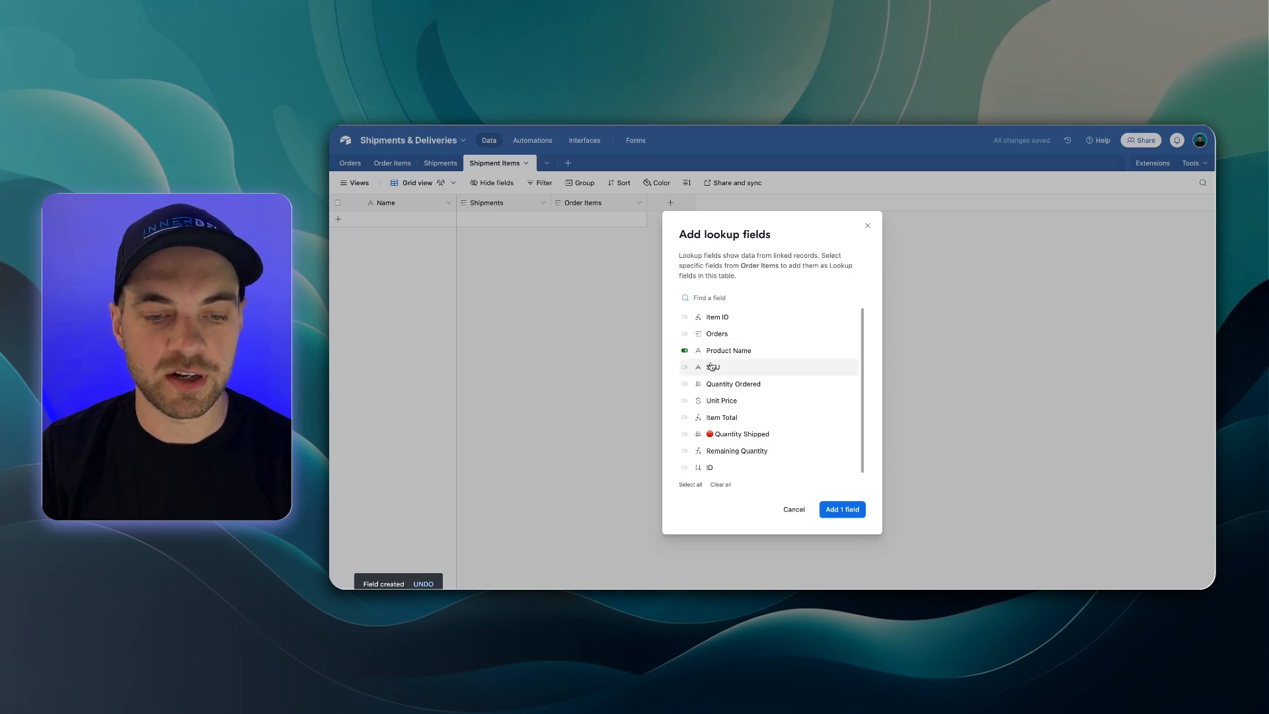
left_click(708, 367)
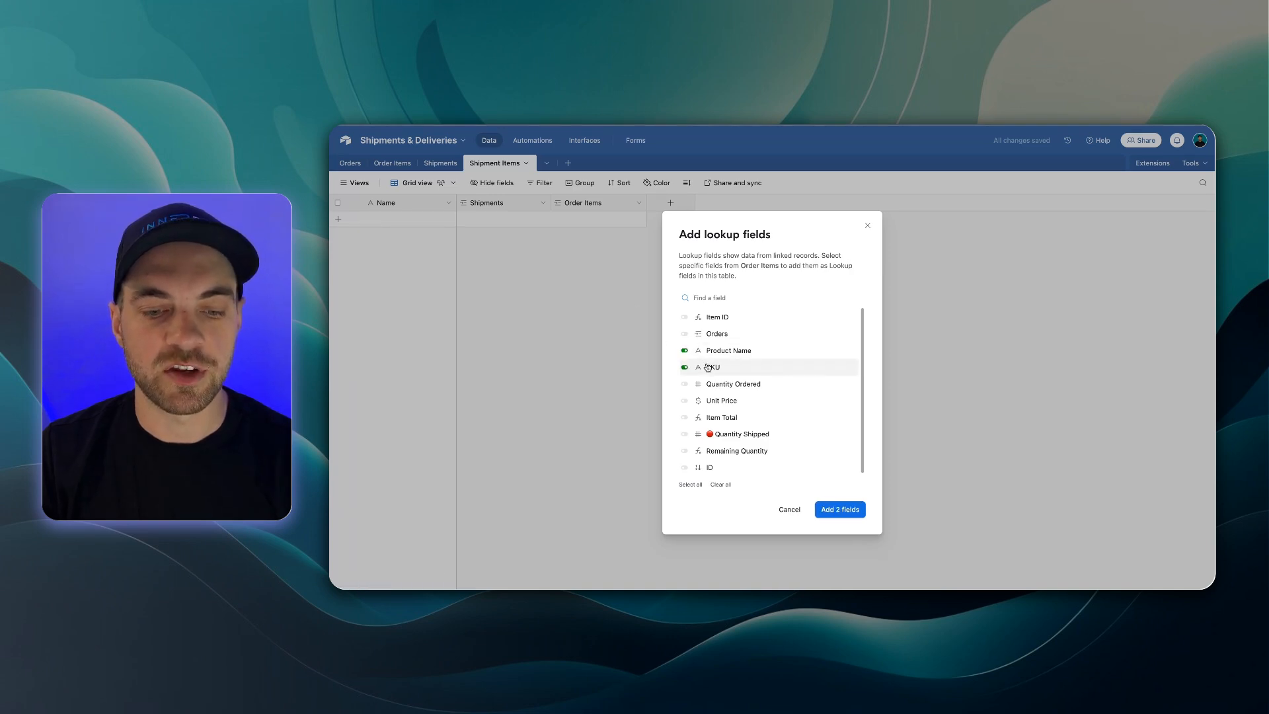
left_click(839, 510)
left_click_drag(739, 202, 787, 203)
left_click_drag(879, 203, 903, 202)
Add a number field named Quantity Shipped with 0 decimal places to the Shipment Items table.
left_click(926, 204)
type("Quantity Shipped")
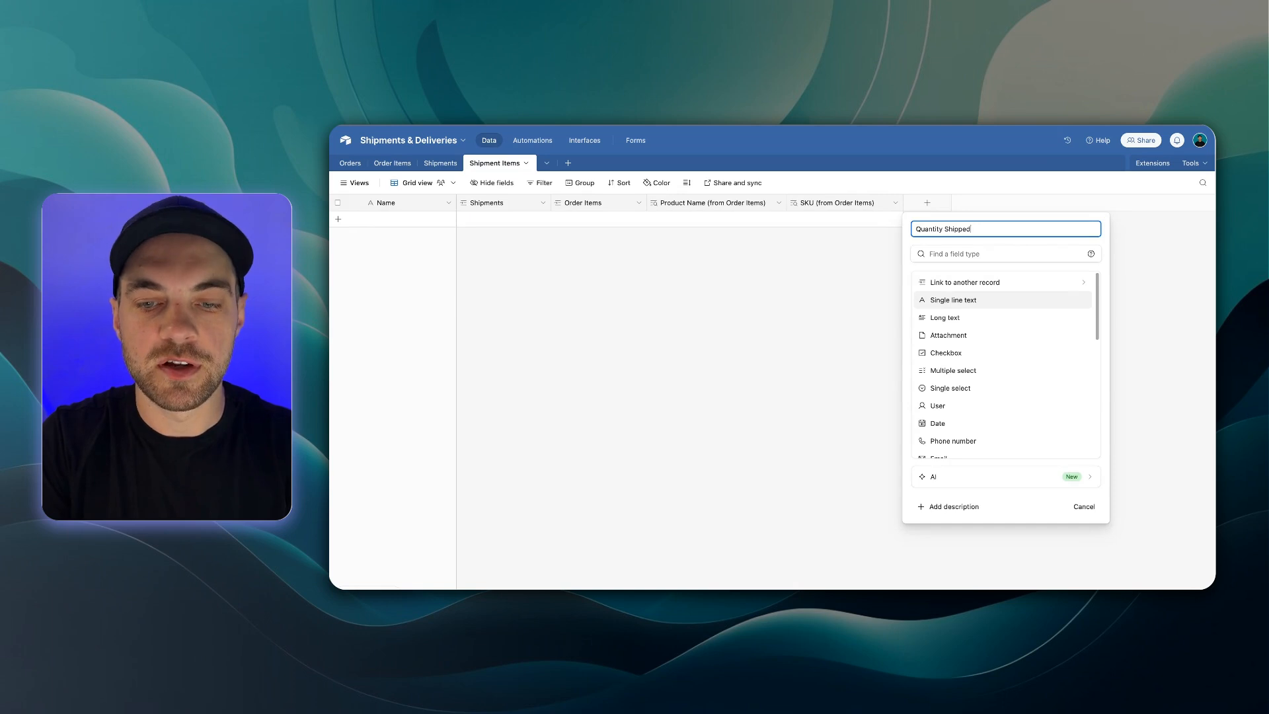
key("Tab")
type("num")
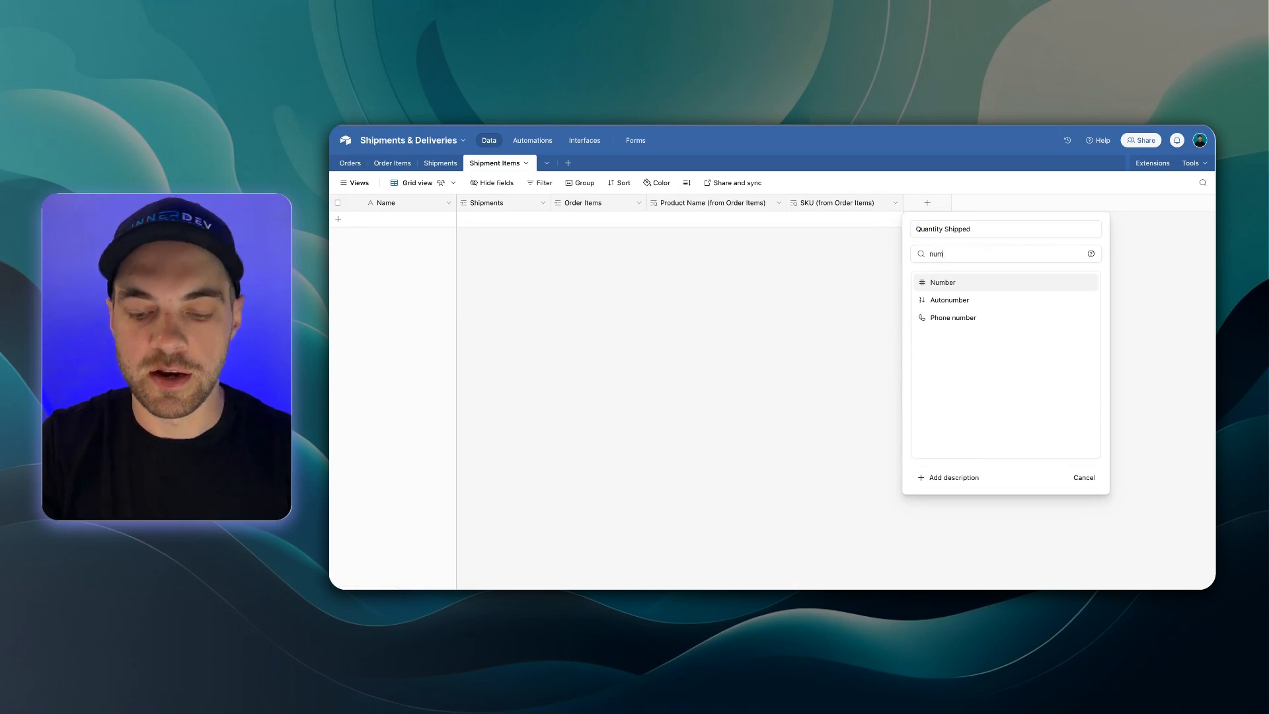
key("Return")
left_click(955, 400)
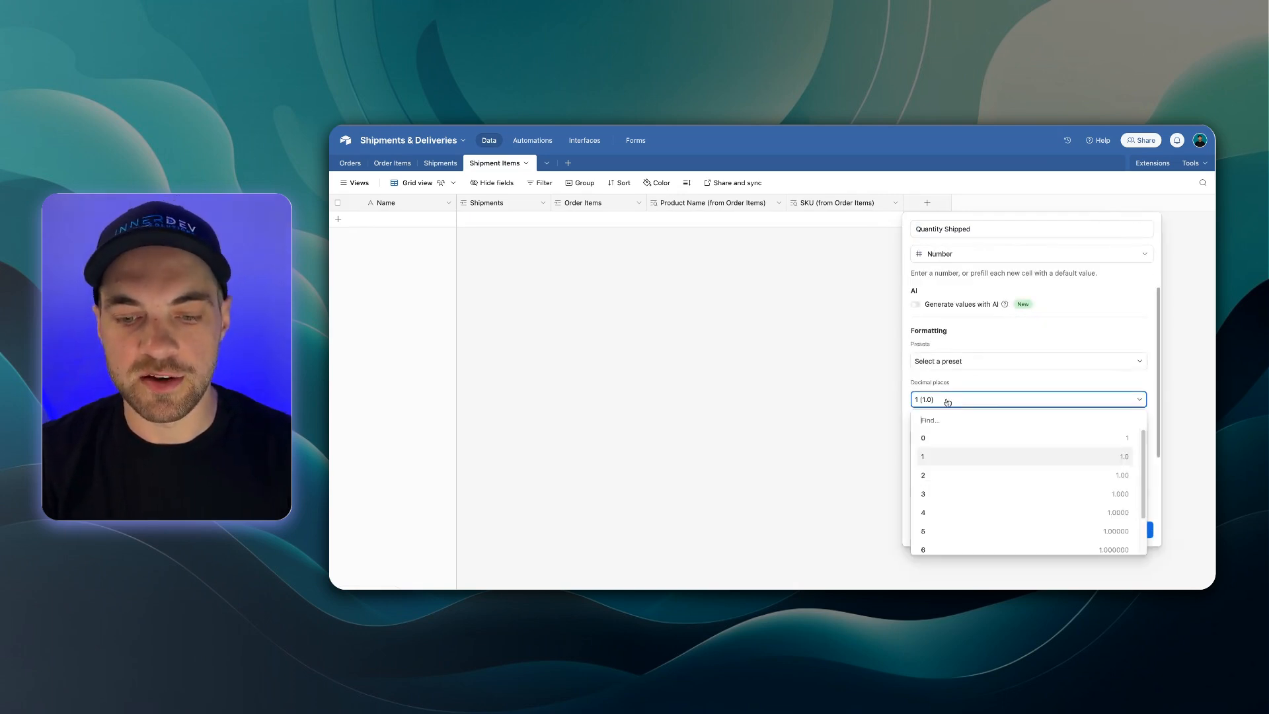
left_click(939, 436)
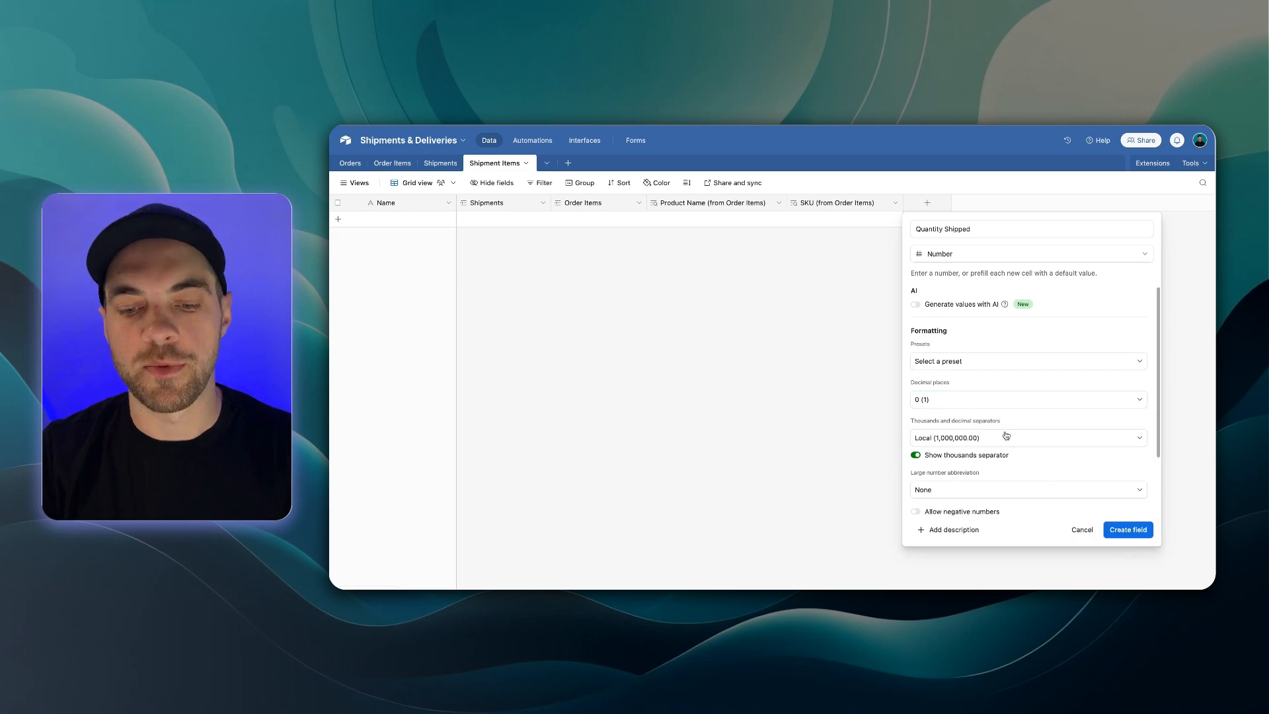
scroll(1083, 466, "down", 2)
left_click(1137, 531)
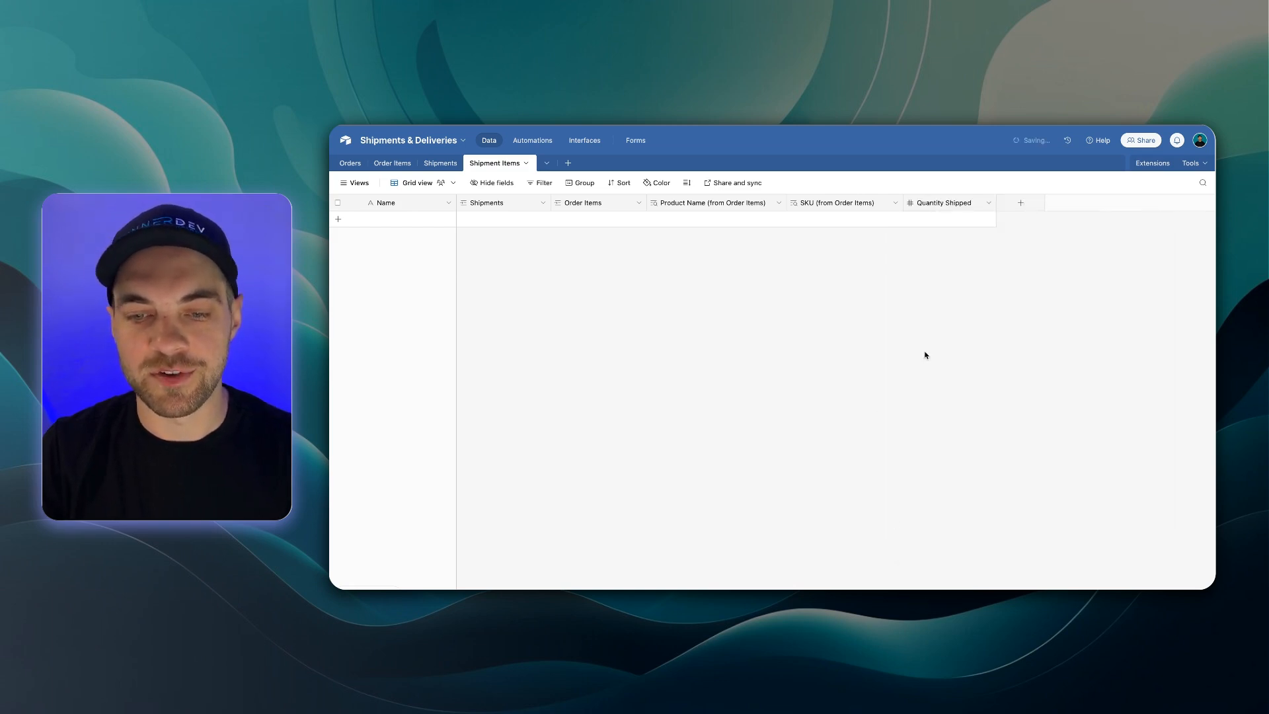
Add an autonumber field named ID to the Shipment Items table.
left_click(1019, 202)
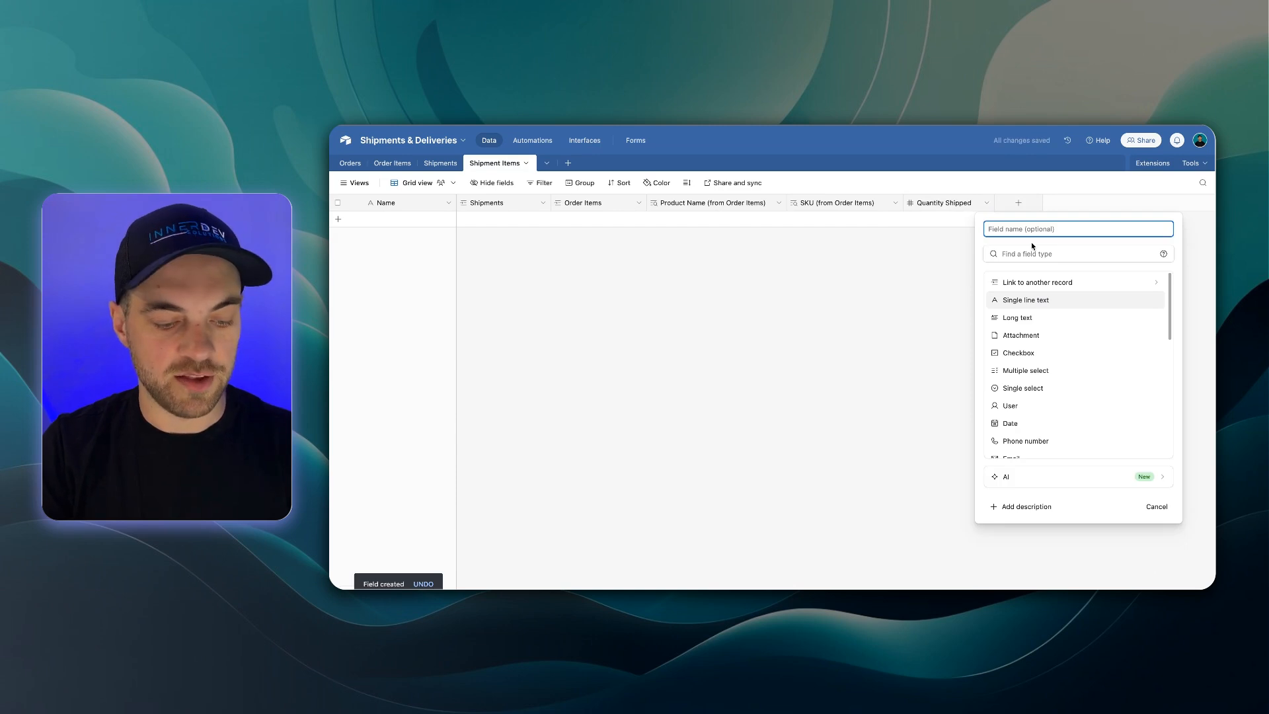
left_click(1031, 247)
type("auto")
left_click(1031, 283)
left_click(1148, 312)
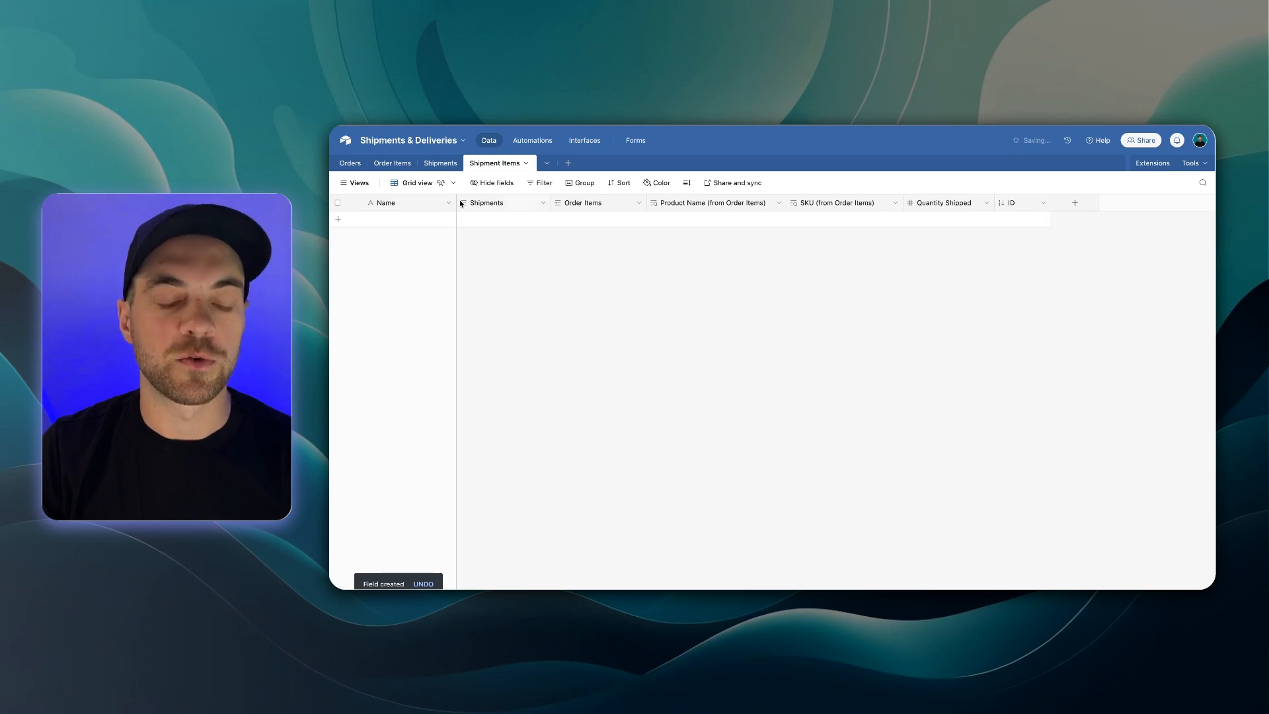
Rename the primary Name field Shipment Item ID and change its type to Formula.
double_click(396, 203)
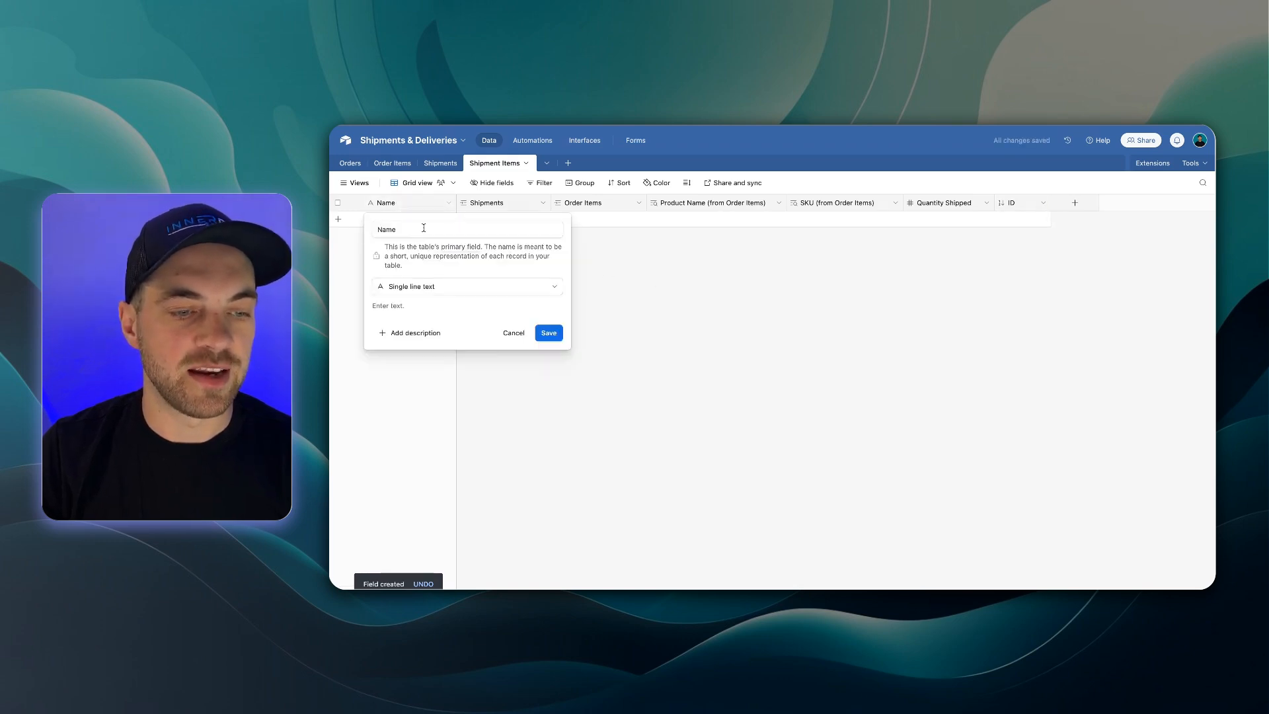
type("Shipment Item ID")
left_click(502, 286)
type("firm")
key("BackSpace")
key("BackSpace")
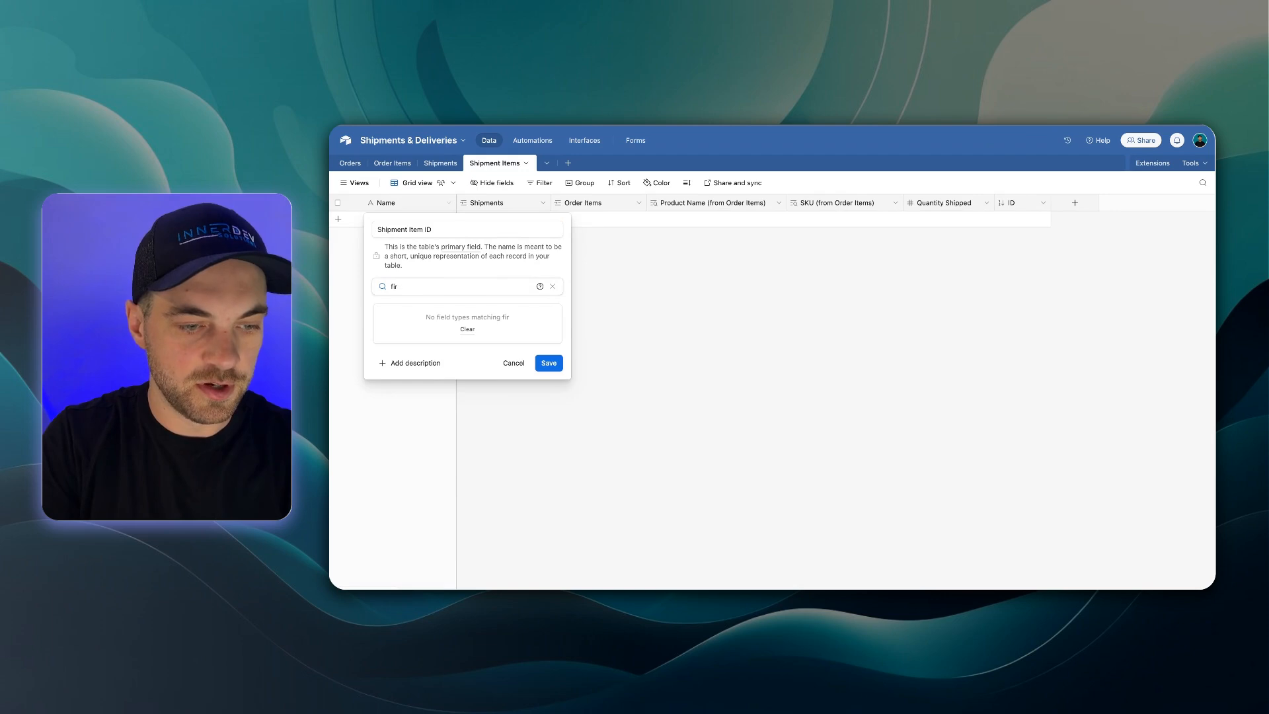
key("BackSpace")
type("orm")
key("Return")
Set the Shipment Item ID formula to "SI-" & ID & " - " & Shipments, save it and widen the column slightly.
type("\"")
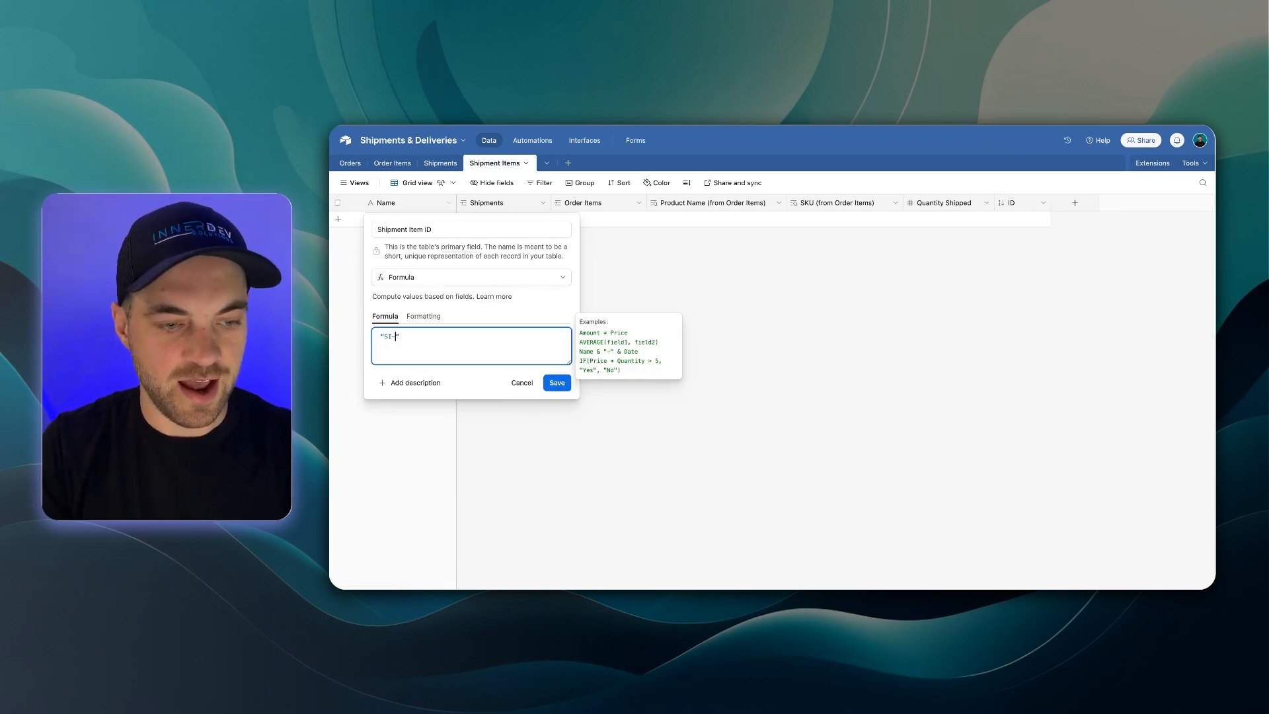
type("\"SI-\", id")
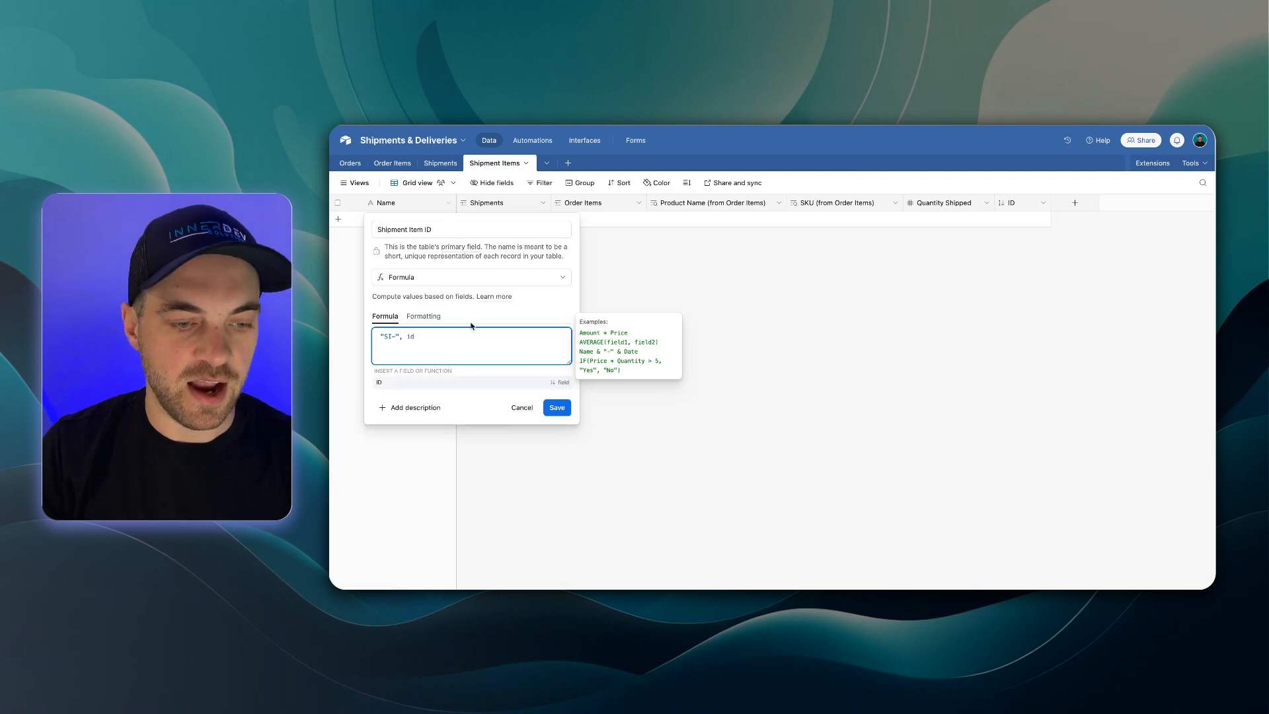
left_click(478, 388)
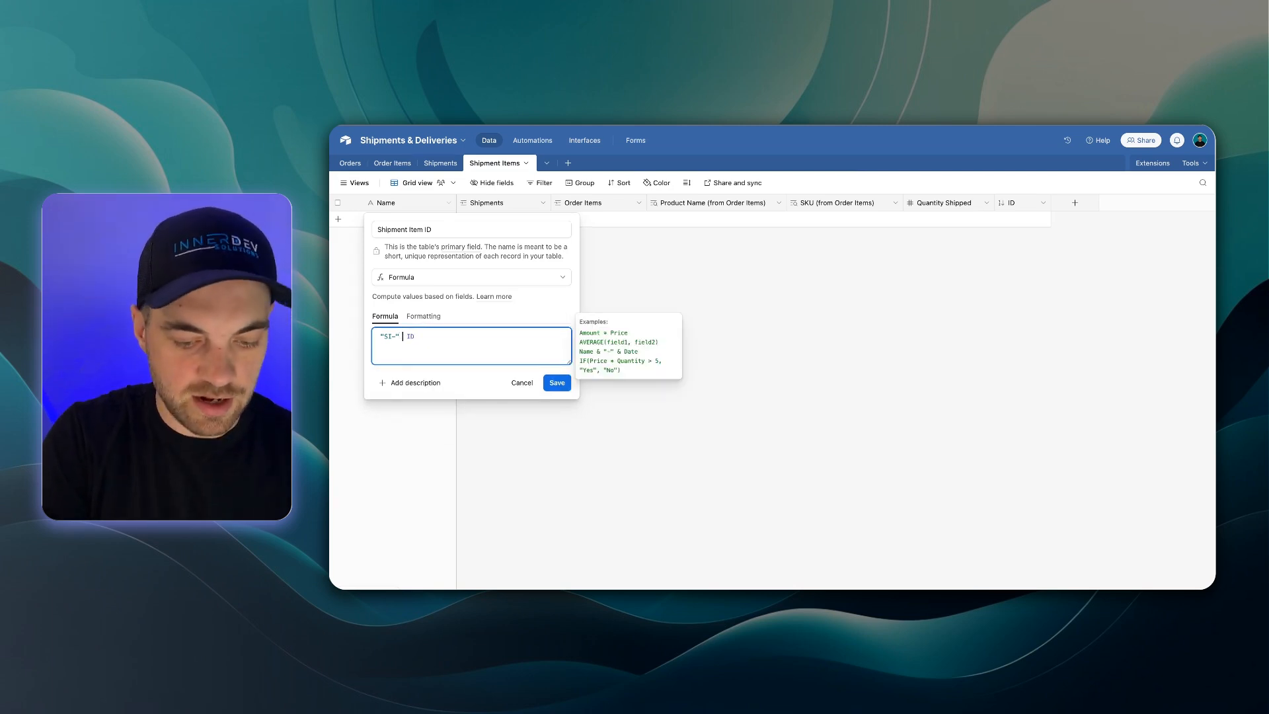
type("&")
type("& \" - ")
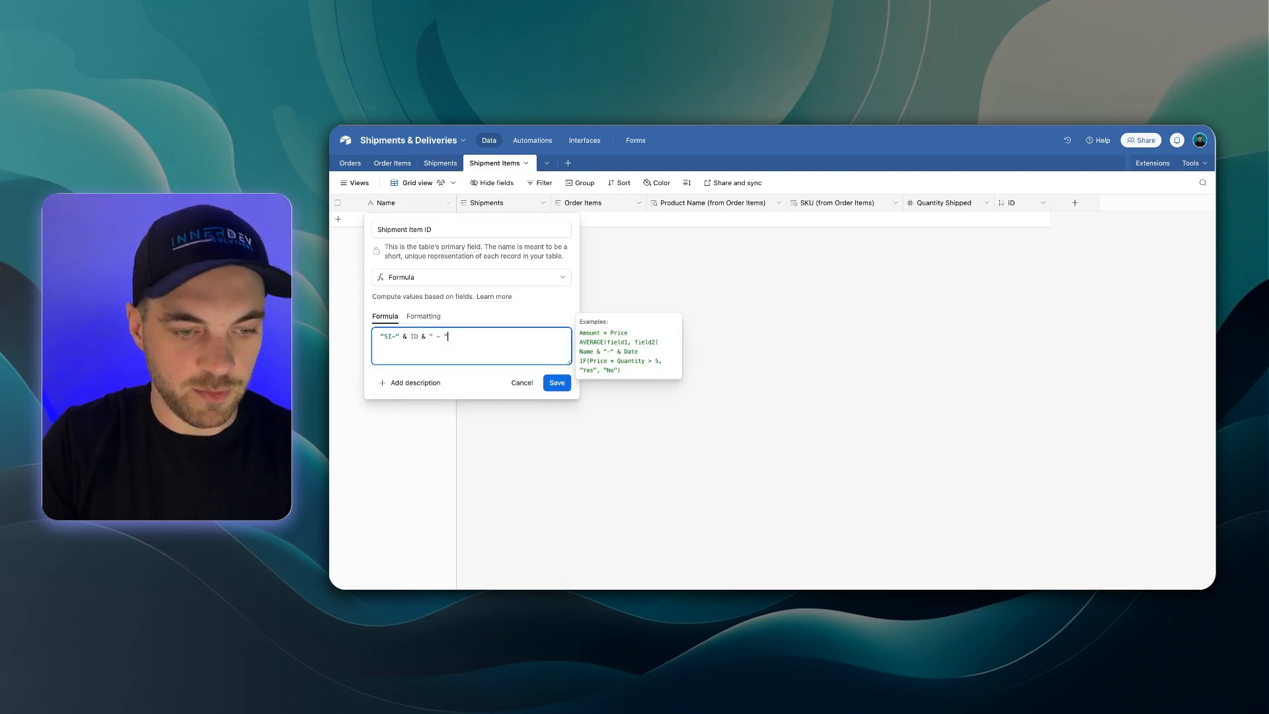
type(" &")
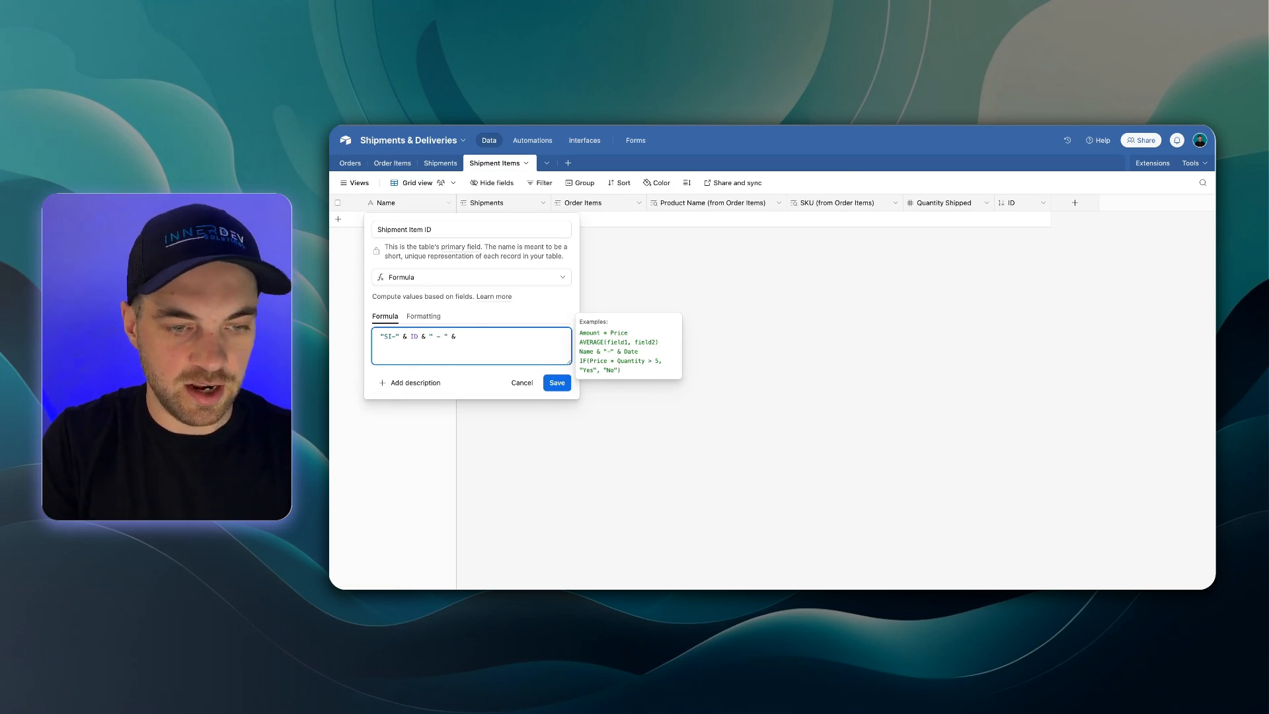
type(" shipem")
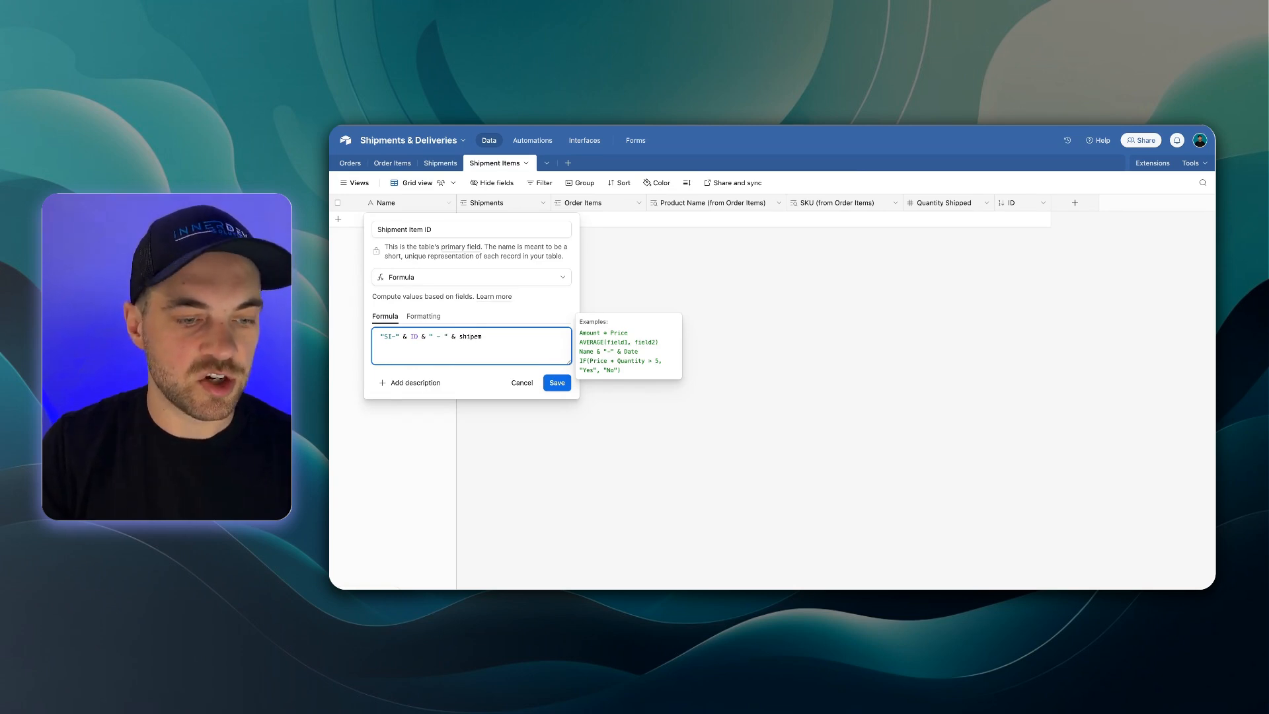
key("BackSpace")
key("BackSpace")
key("Return")
key("Return")
left_click(871, 438)
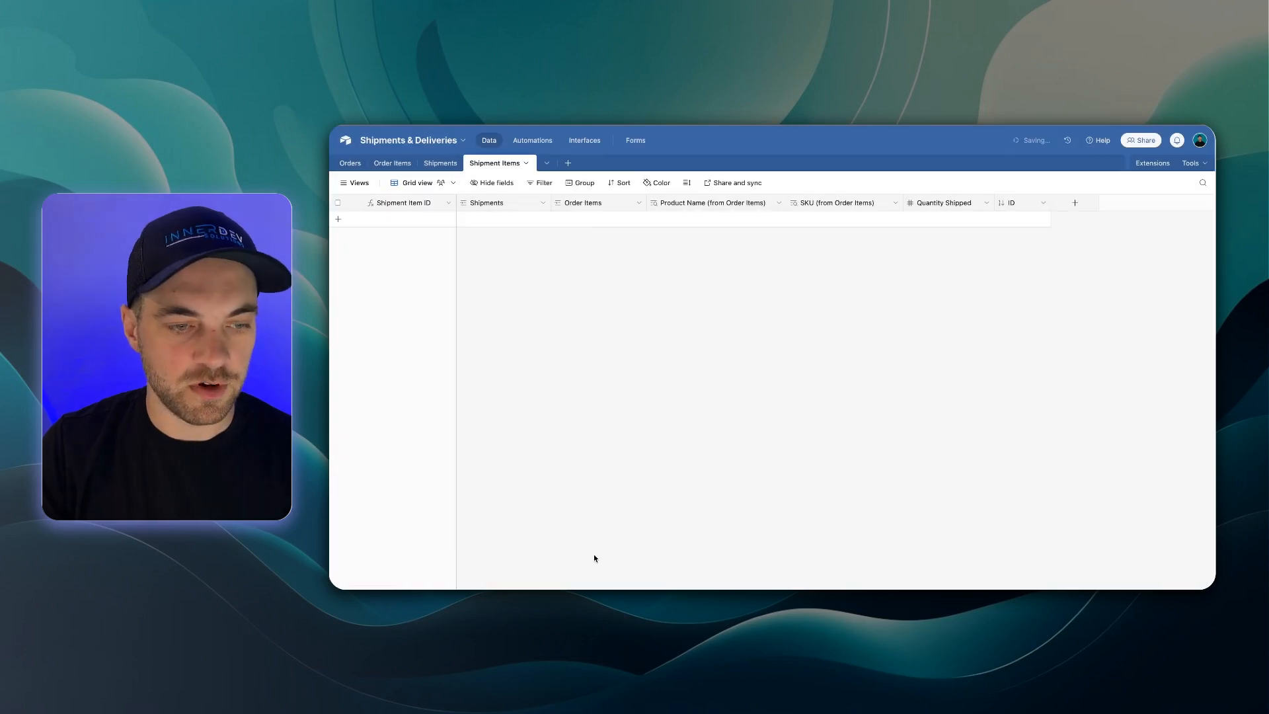
left_click_drag(457, 204, 487, 205)
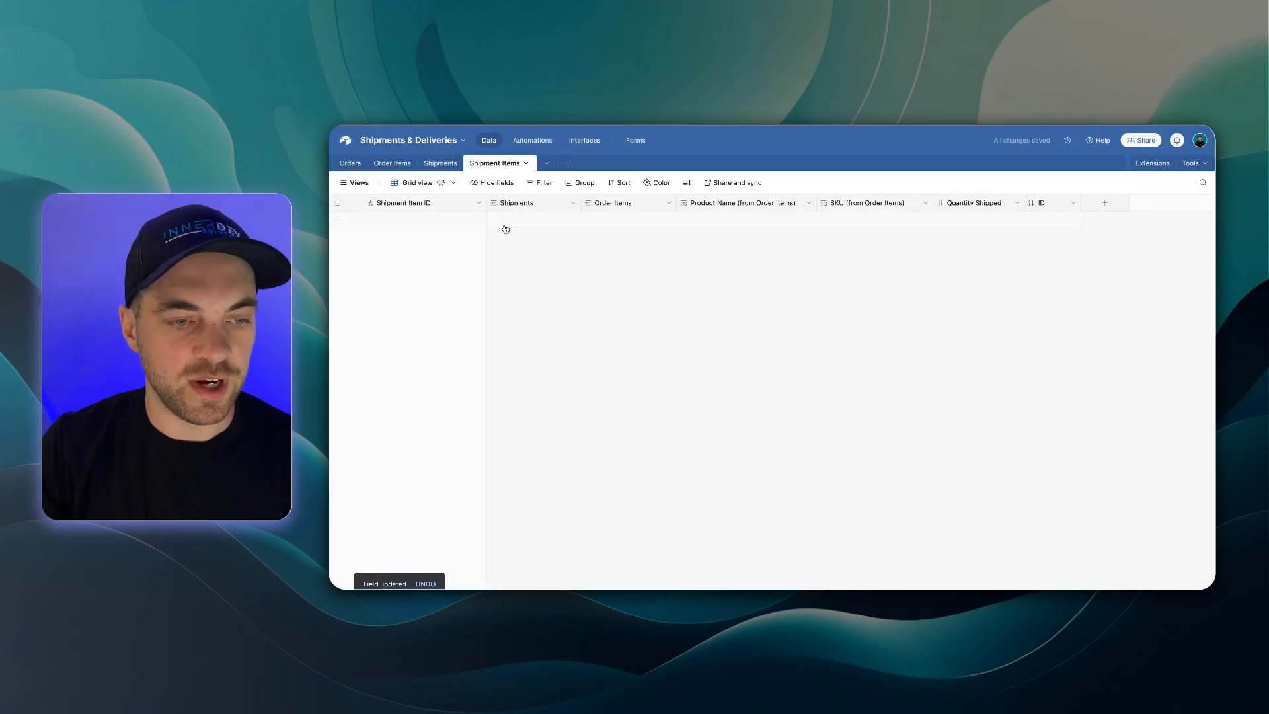
Add a record to Shipment Items and link its Shipments field to SHIP-1.
left_click(338, 219)
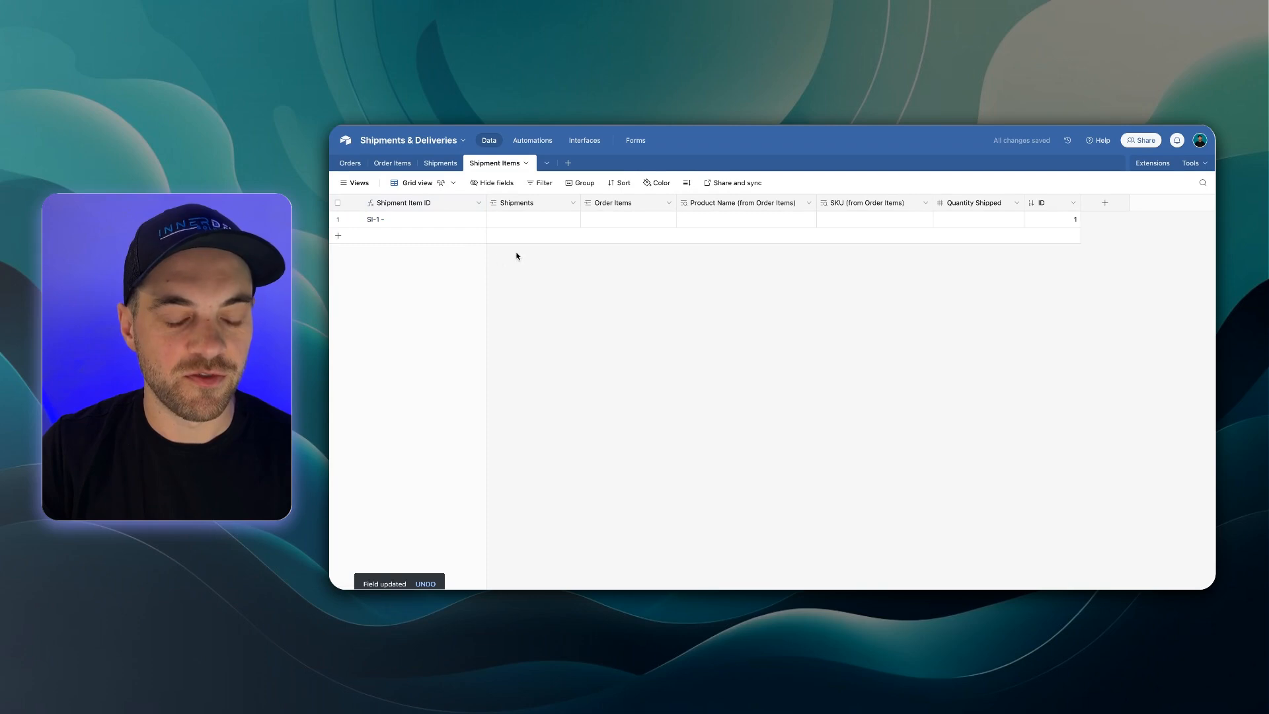
left_click(502, 219)
left_click(495, 218)
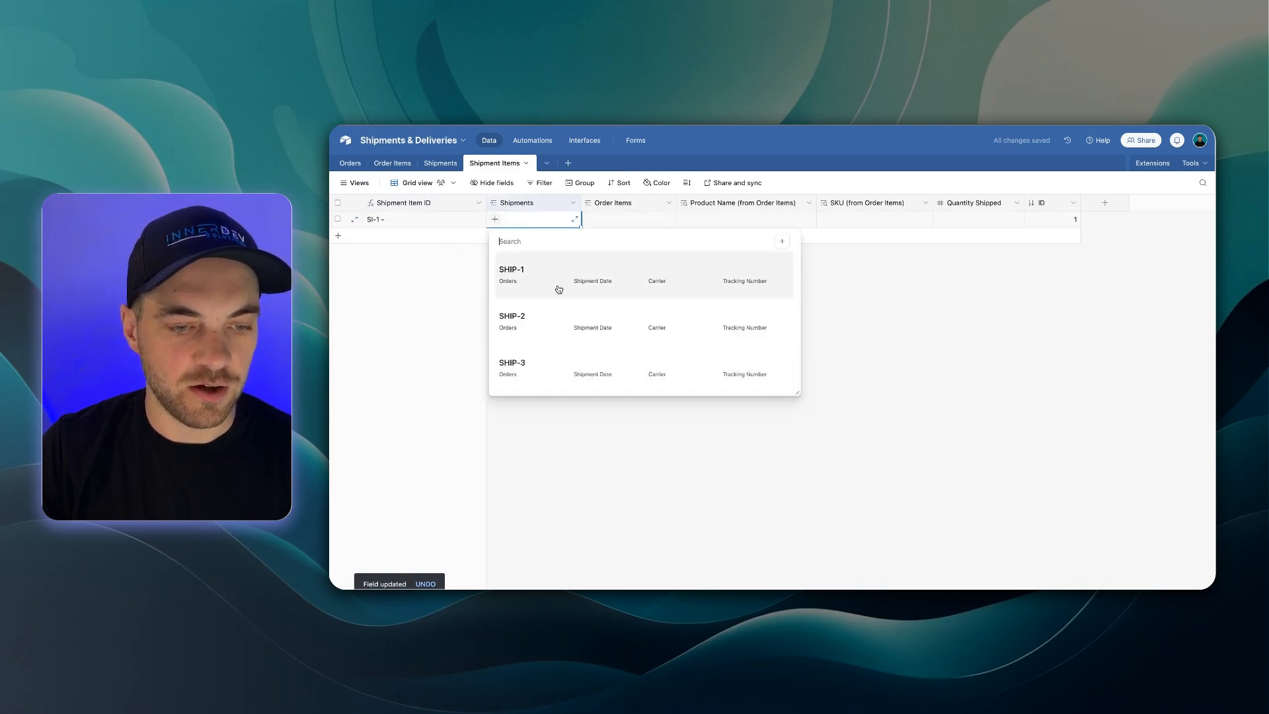
left_click(554, 277)
left_click(595, 219)
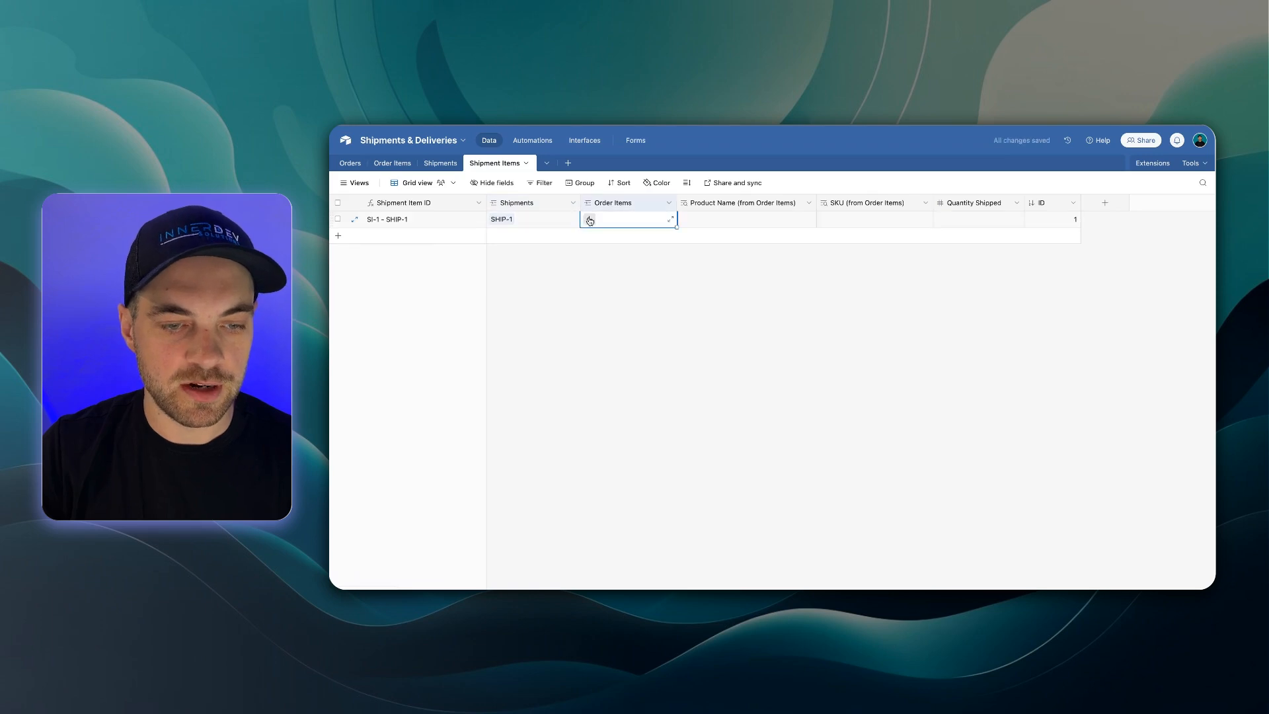
left_click(589, 218)
key("Escape")
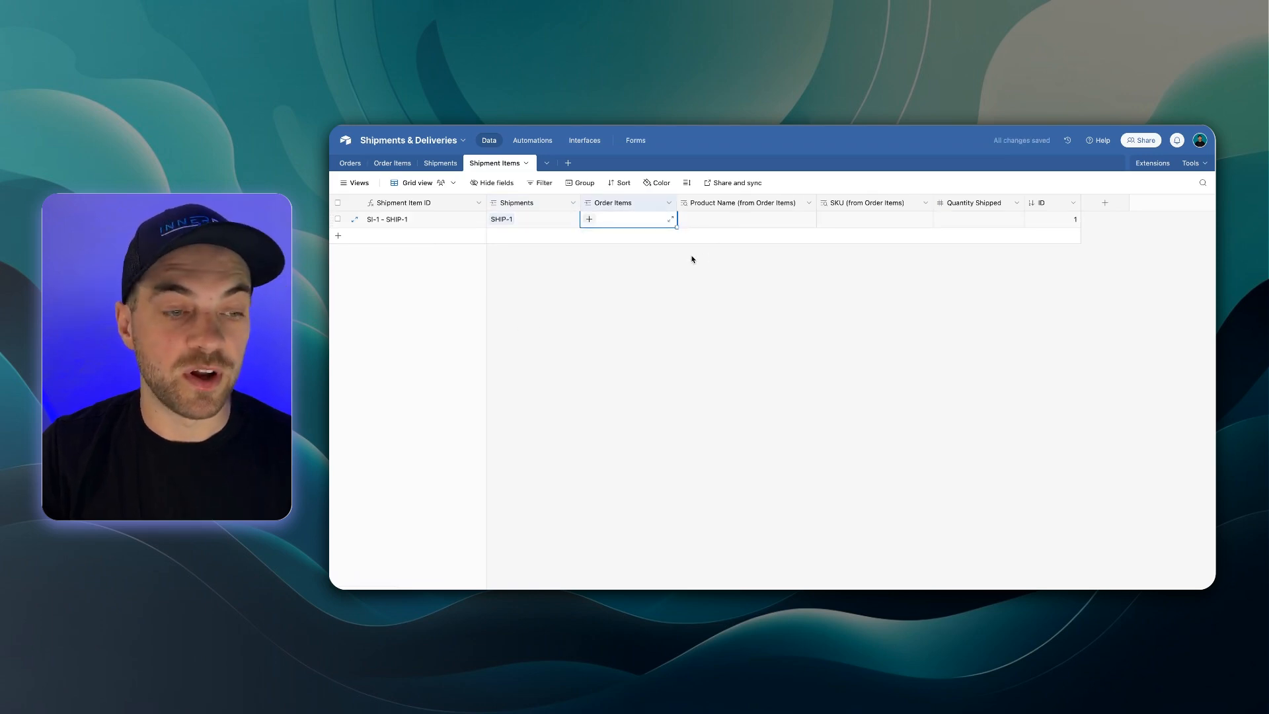
left_click(598, 327)
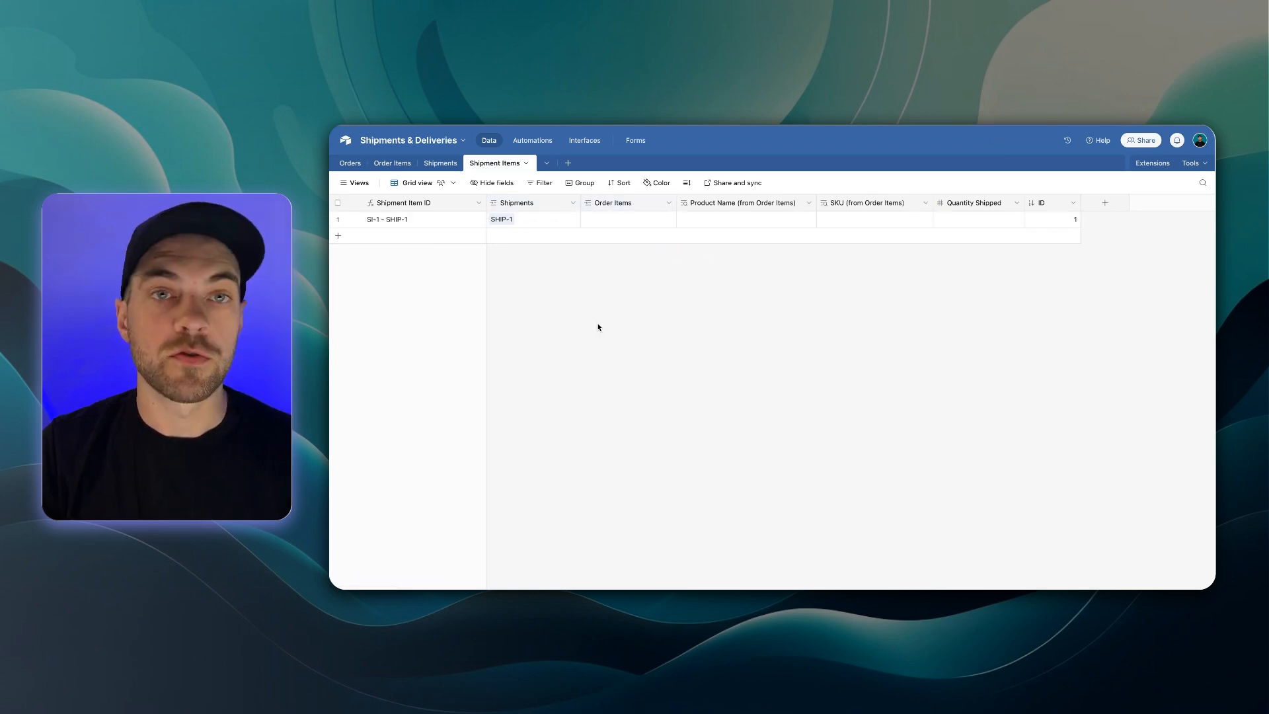
Add a lookup field for Orders from the Shipments link in the Shipment Items table.
right_click(519, 204)
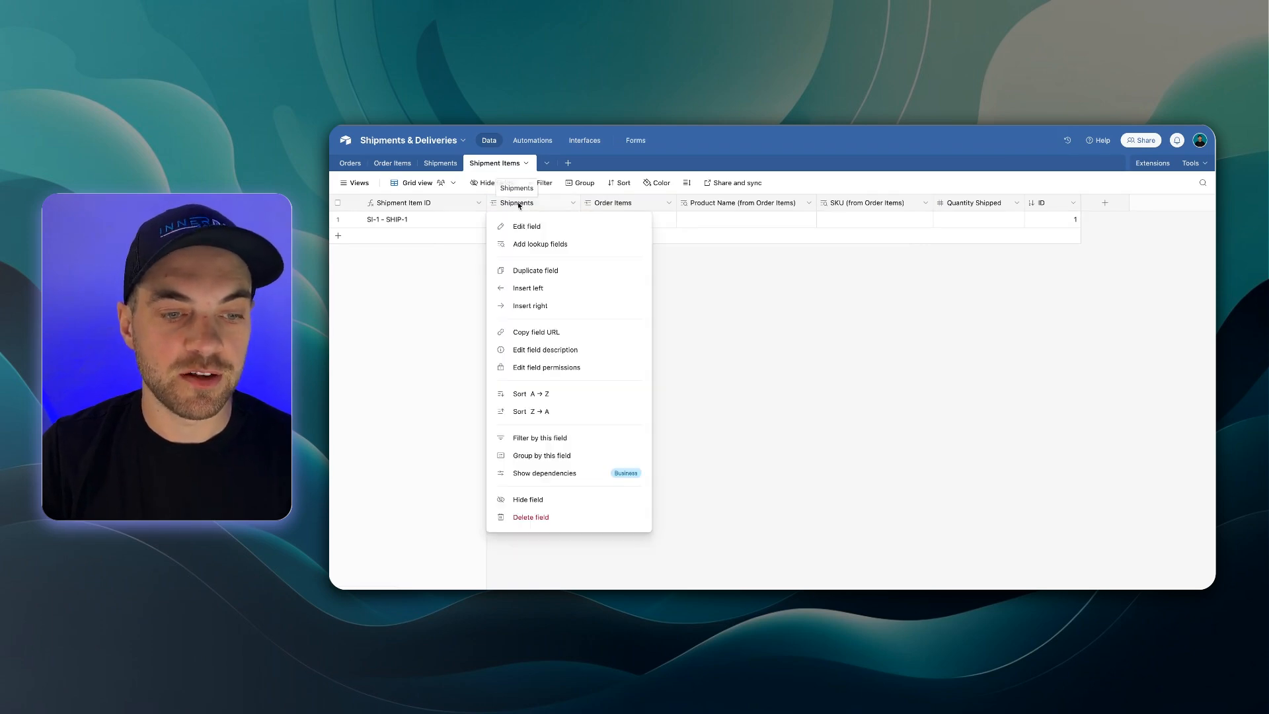
left_click(539, 245)
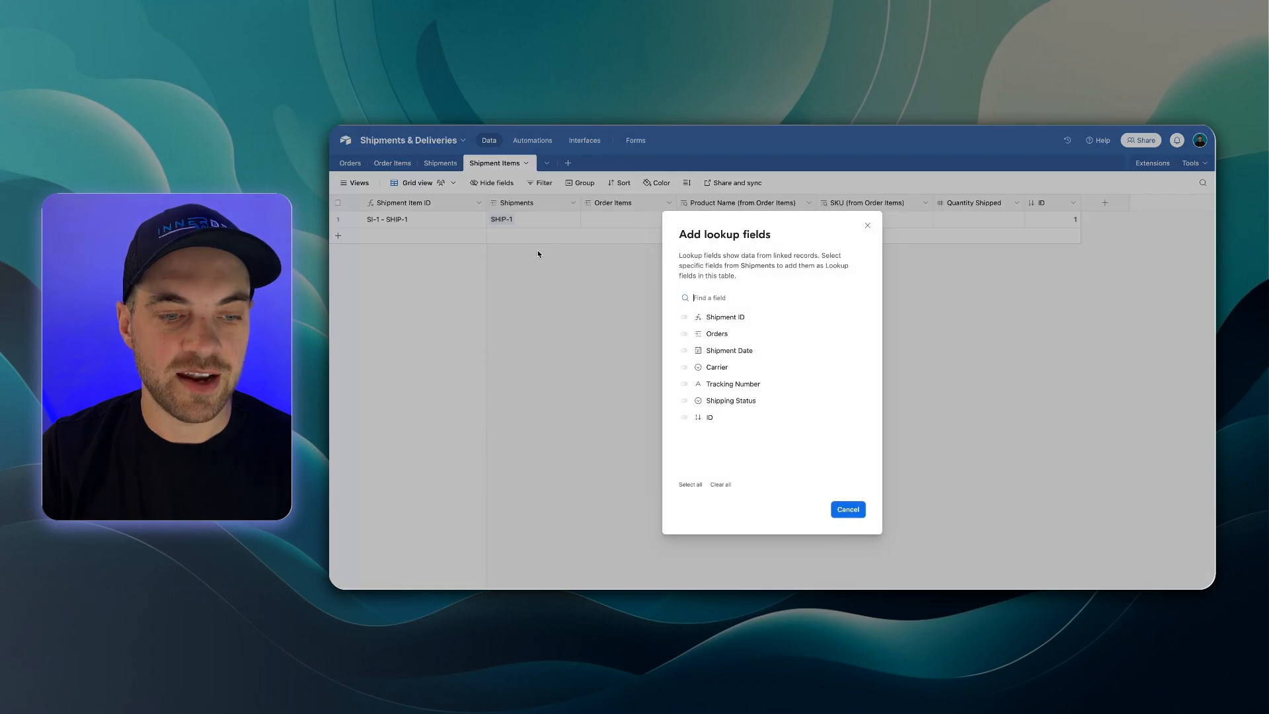
left_click(684, 335)
left_click(836, 510)
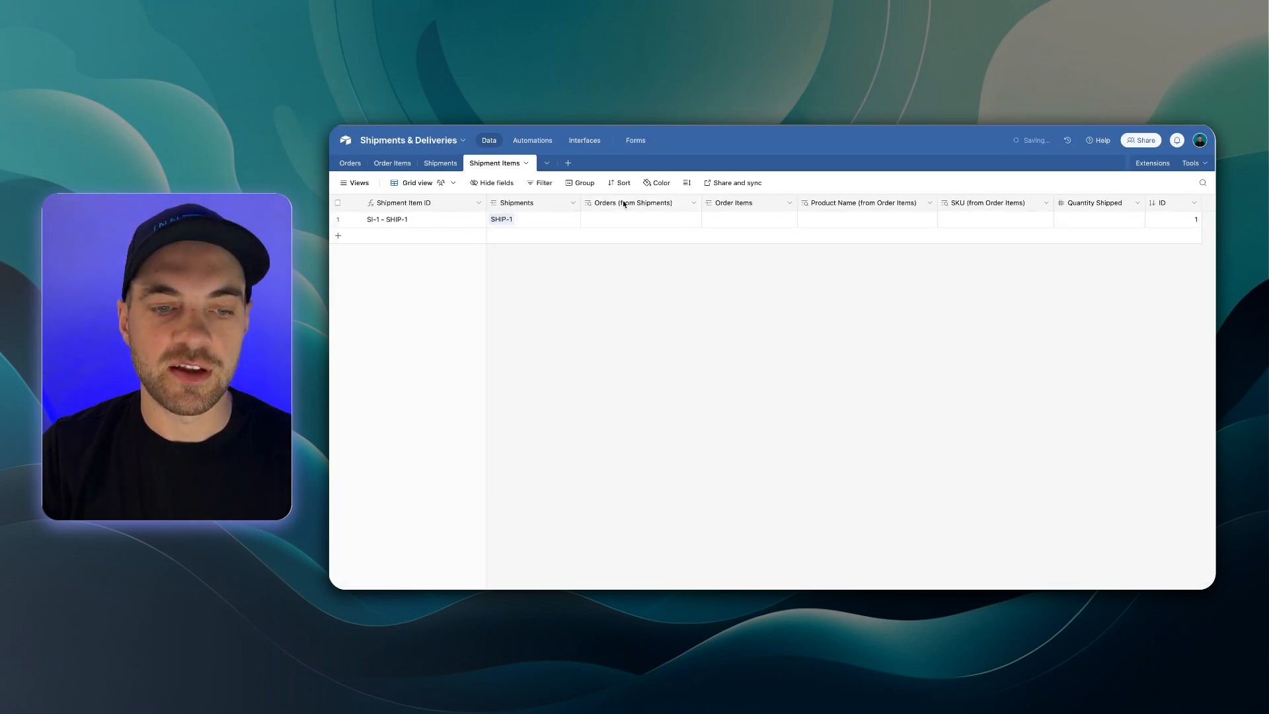
Limit the Orders (from Shipments) lookup field to show only the last 1 item and save it.
double_click(612, 205)
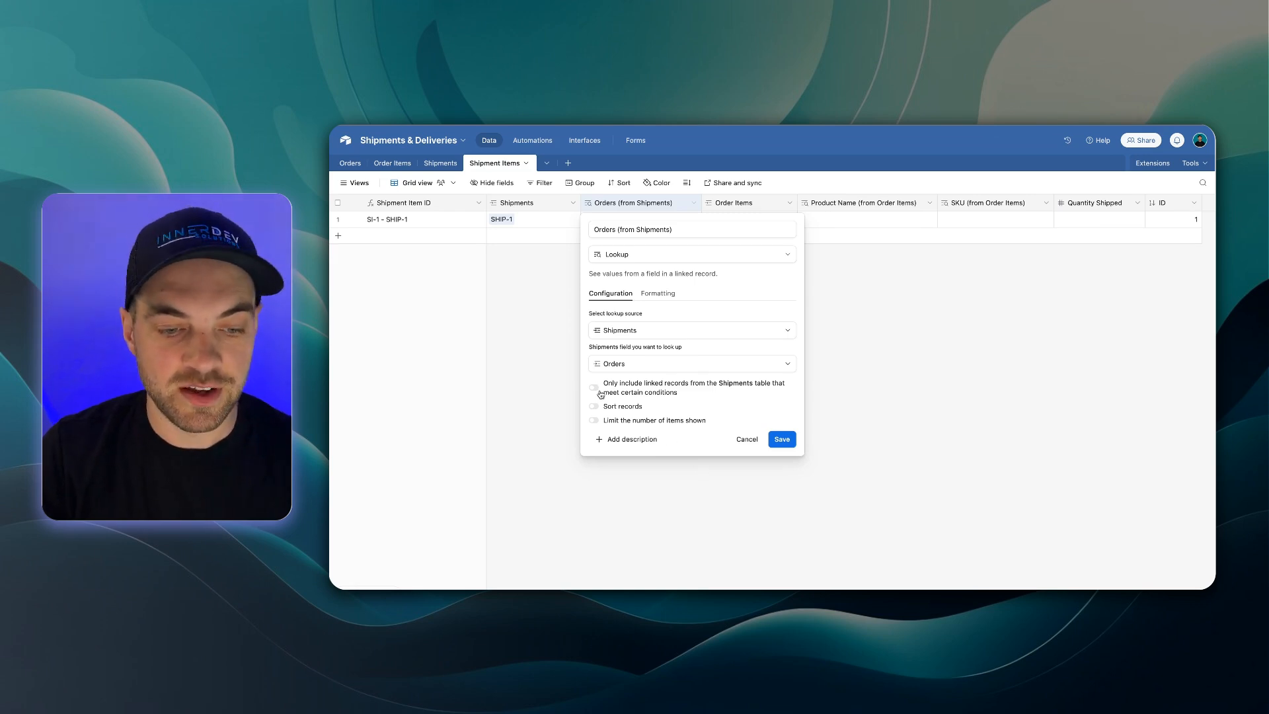
left_click(594, 420)
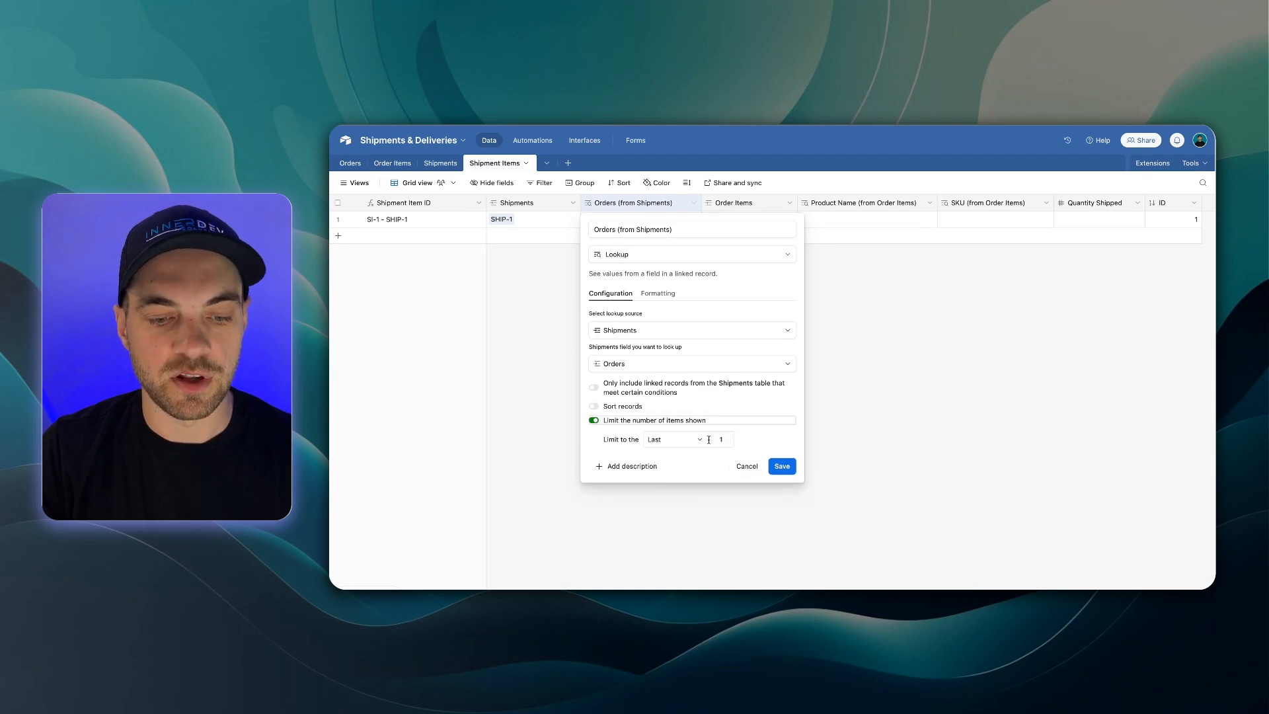
left_click(781, 466)
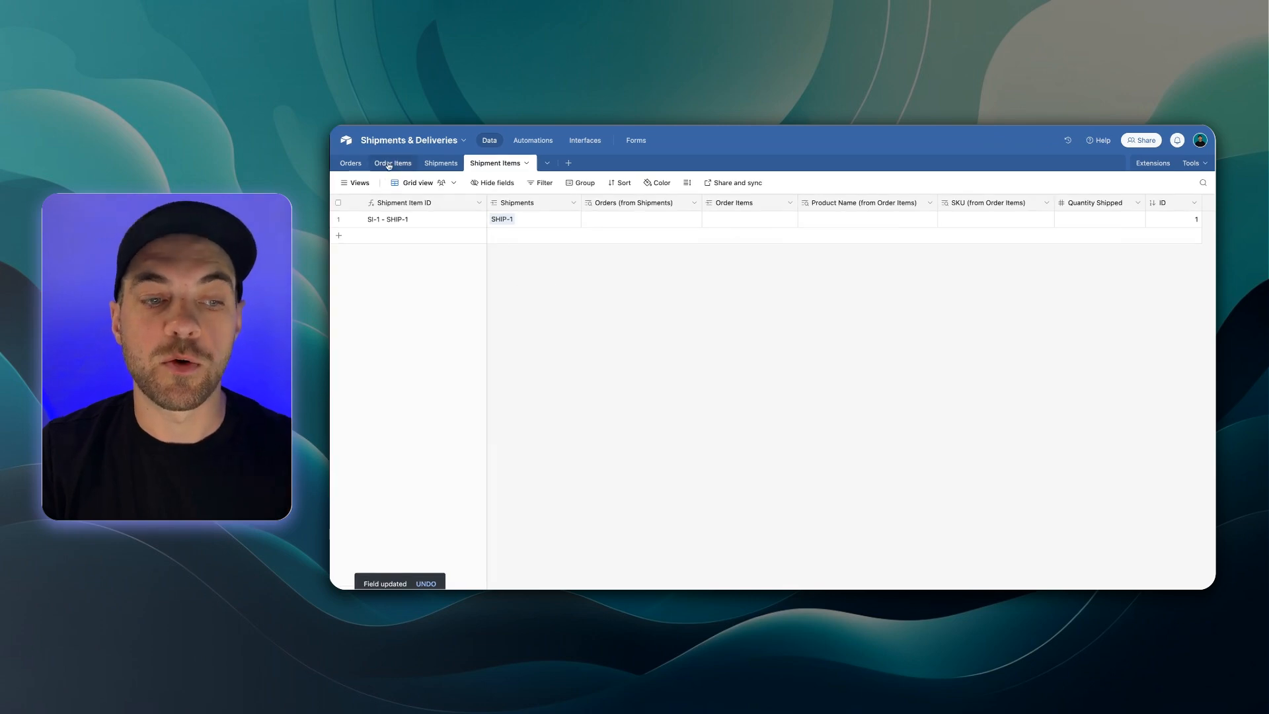
Examine which order items can be linked to the SI-1 shipment item and compare them with the Order Items table.
left_click(709, 222)
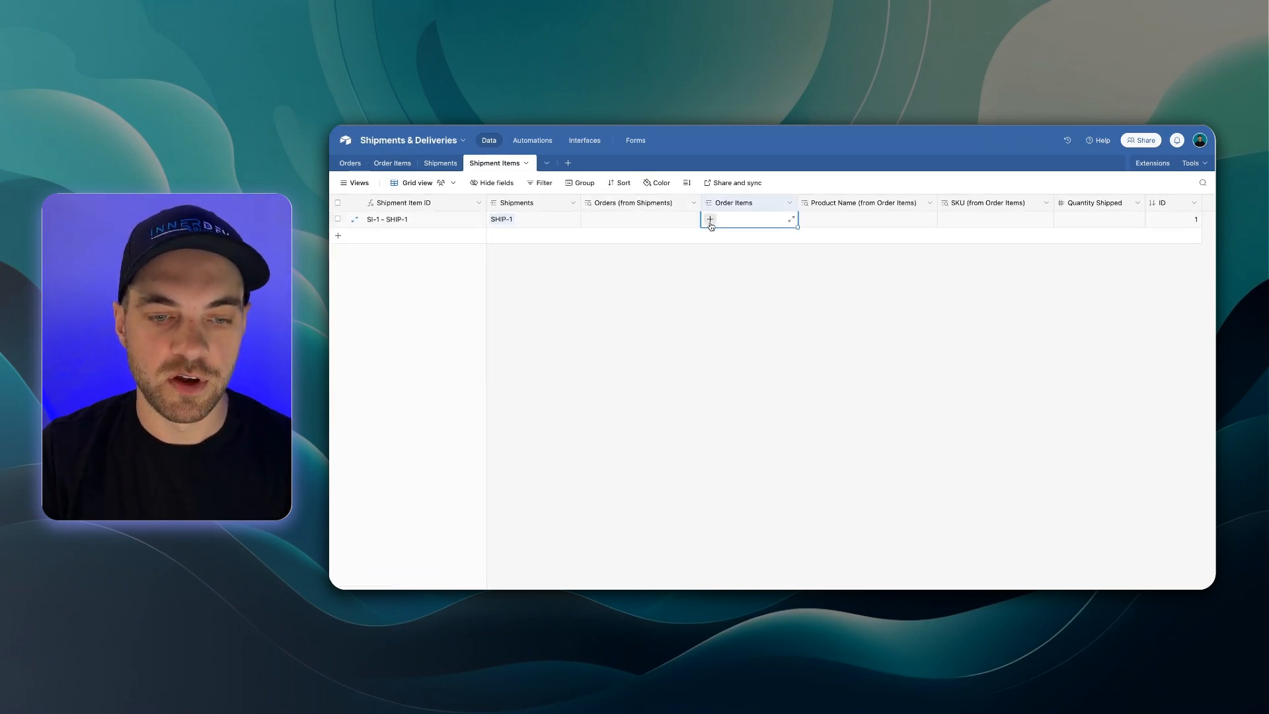
left_click(711, 224)
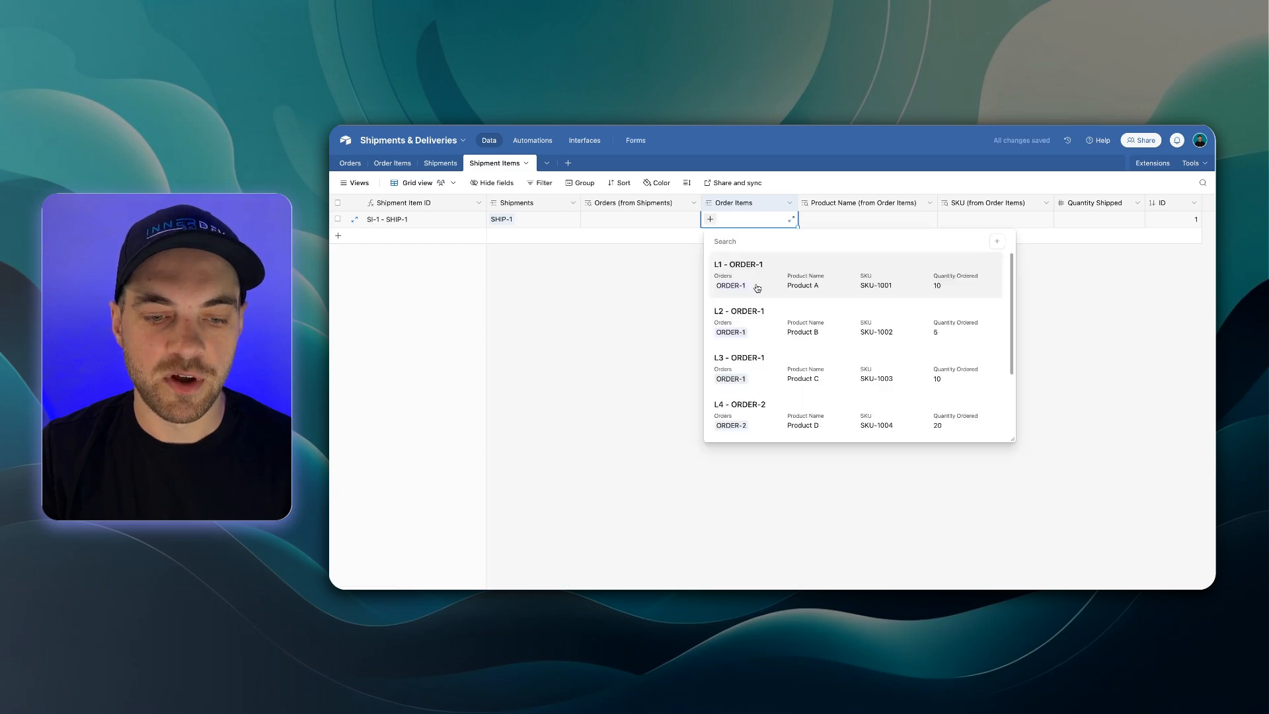
scroll(756, 291, "down", 2)
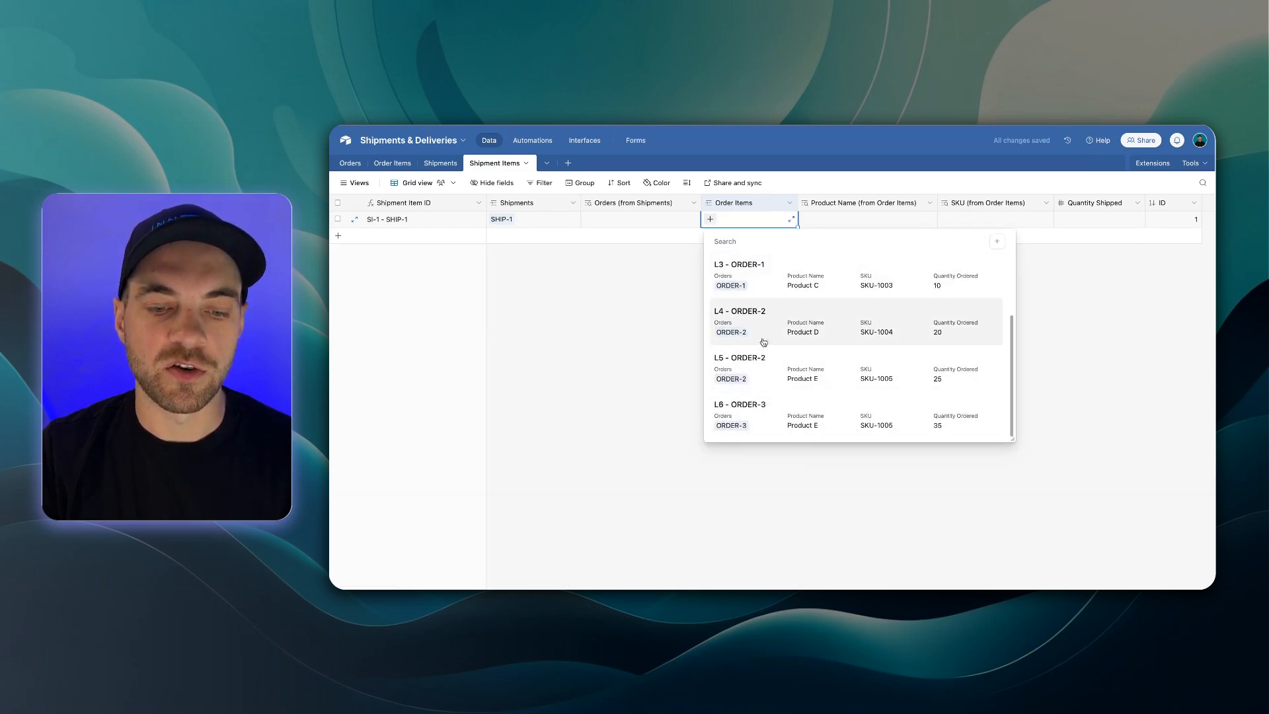
key("Escape")
left_click(392, 162)
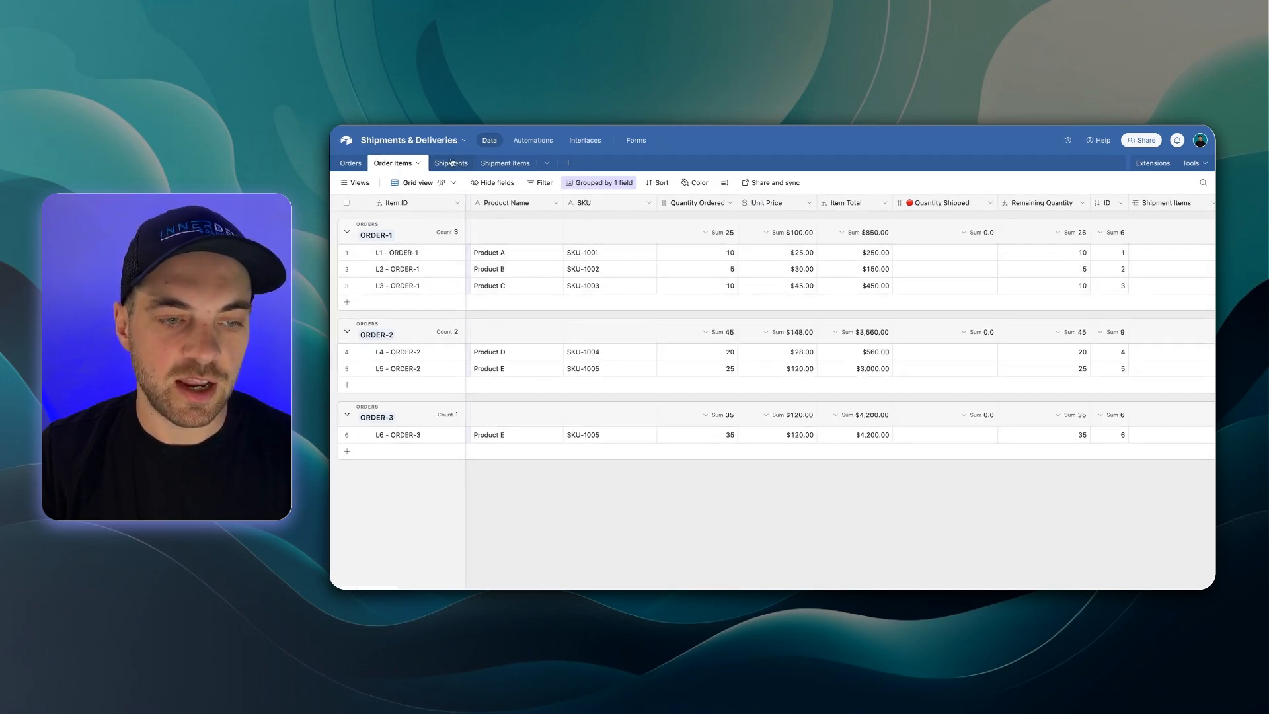
left_click(529, 167)
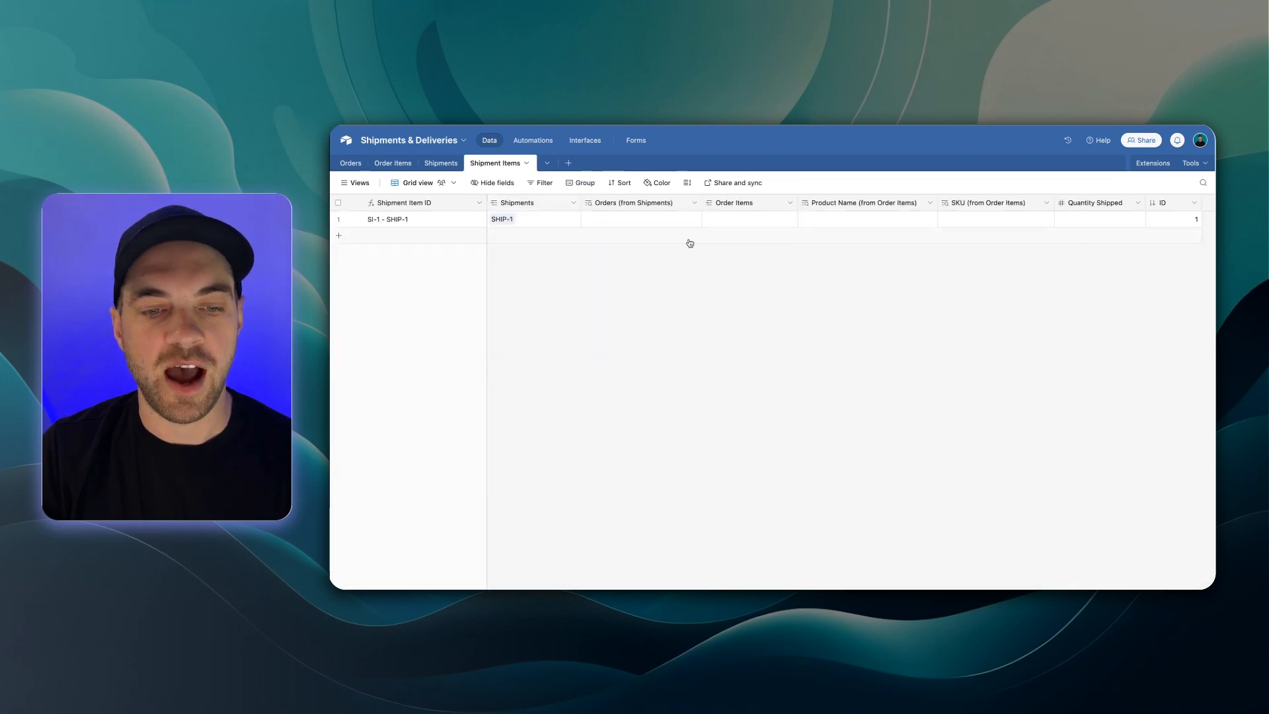
left_click(713, 224)
left_click(710, 220)
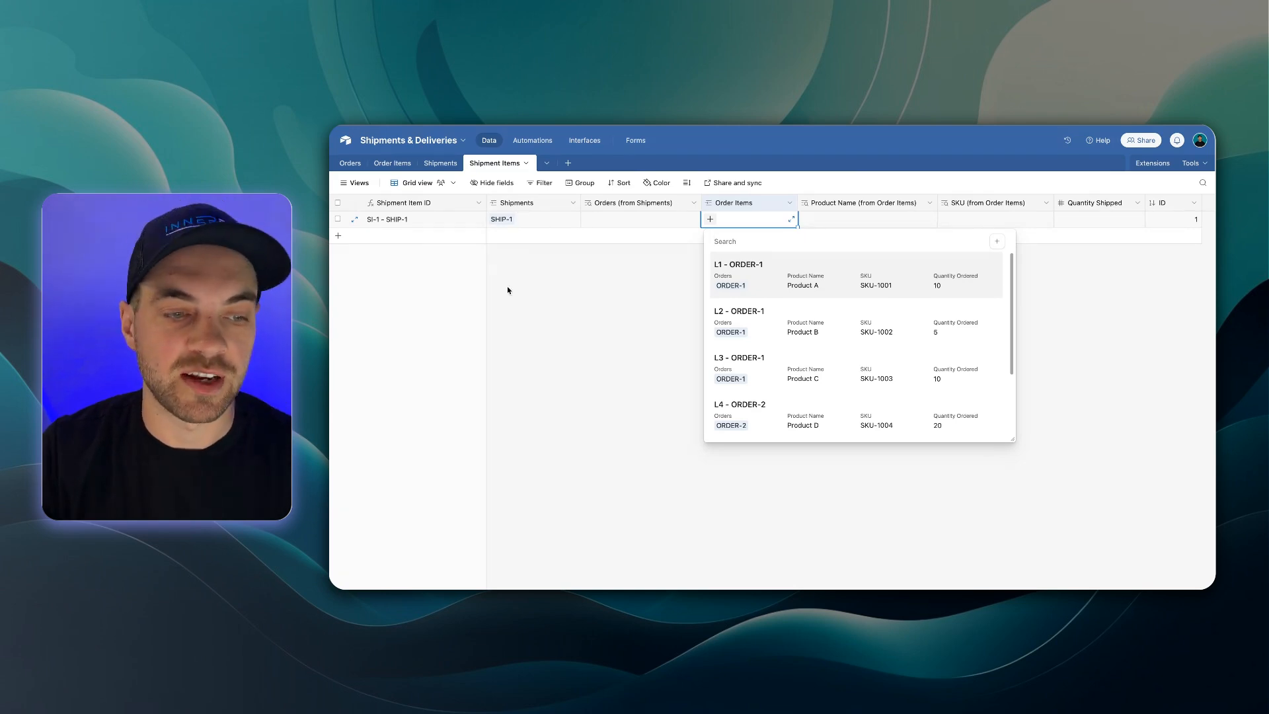
key("Escape")
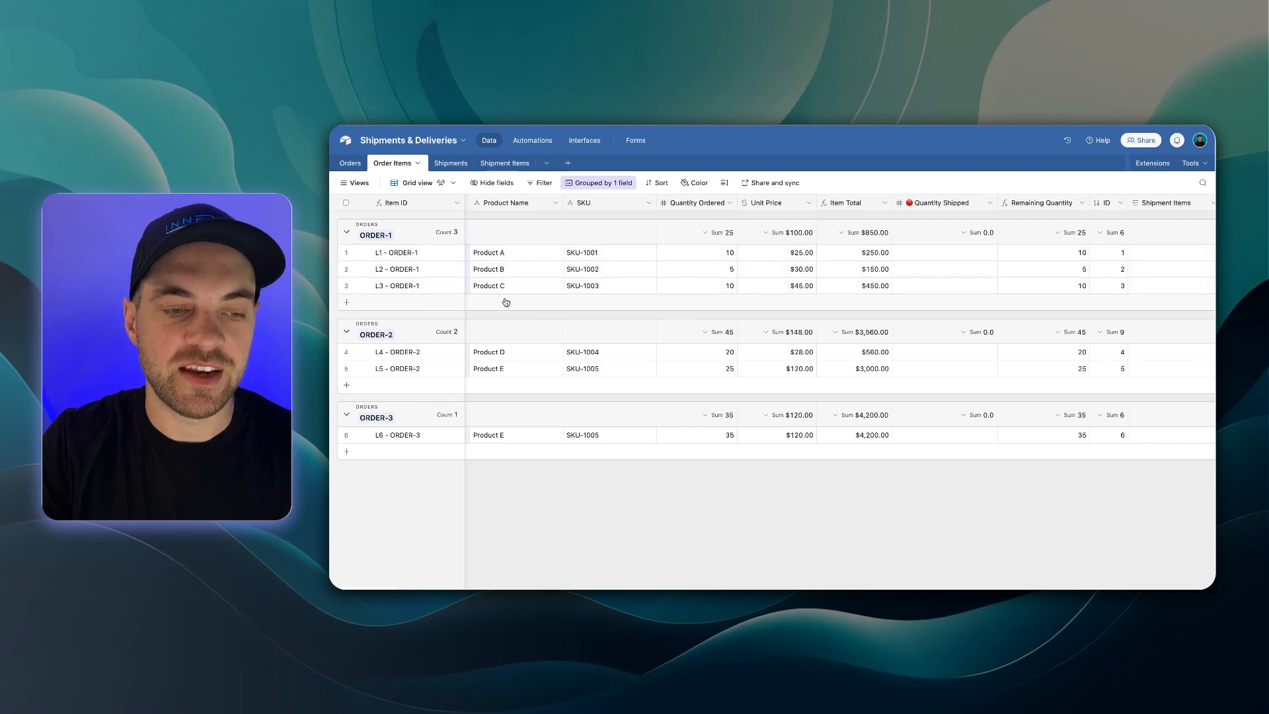
In the Shipments table, link the Orders field of SHIP-1 to ORDER-1.
left_click(449, 164)
left_click(490, 219)
left_click(468, 219)
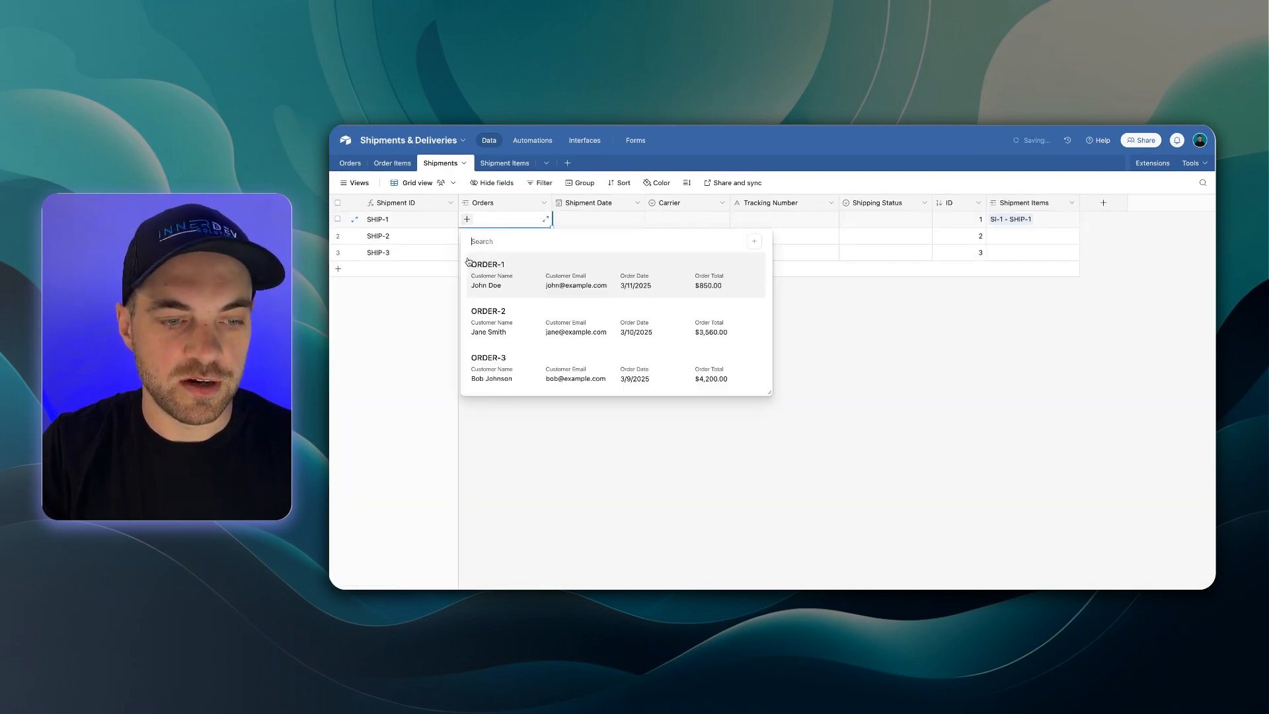
left_click(515, 279)
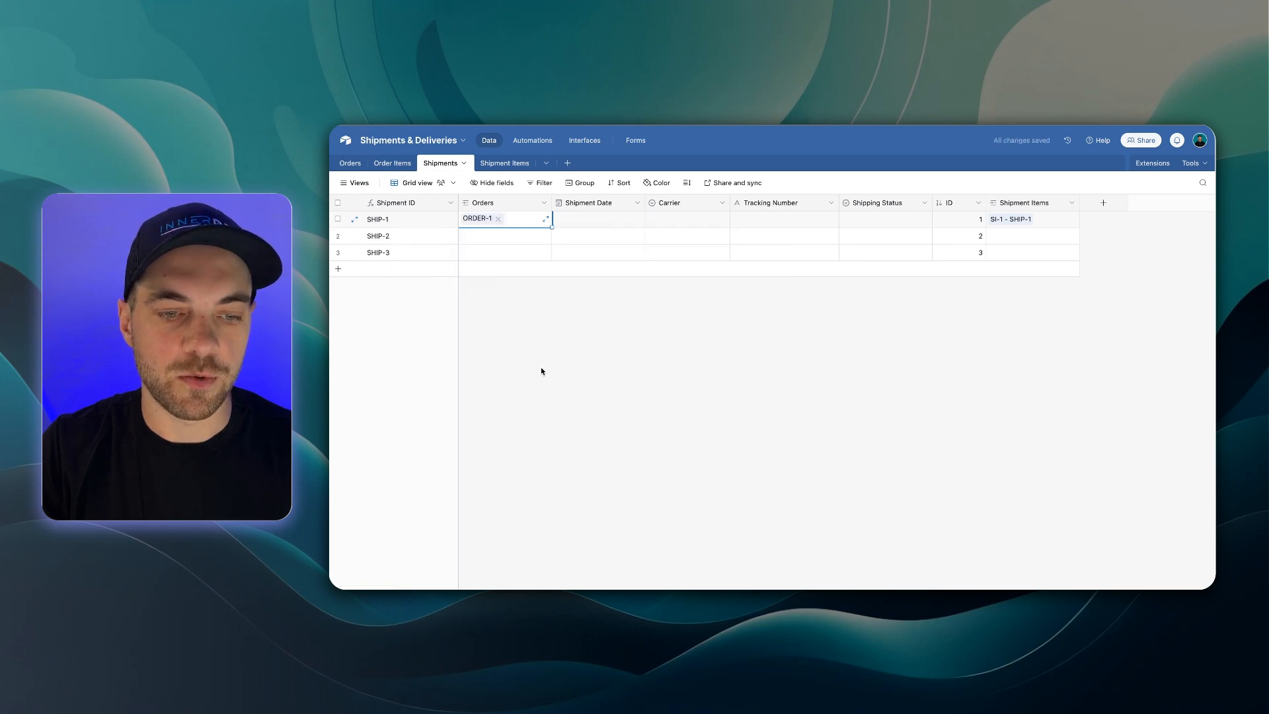
Return to the Shipment Items table and look through the order items offered for linking to SI-1.
left_click(499, 165)
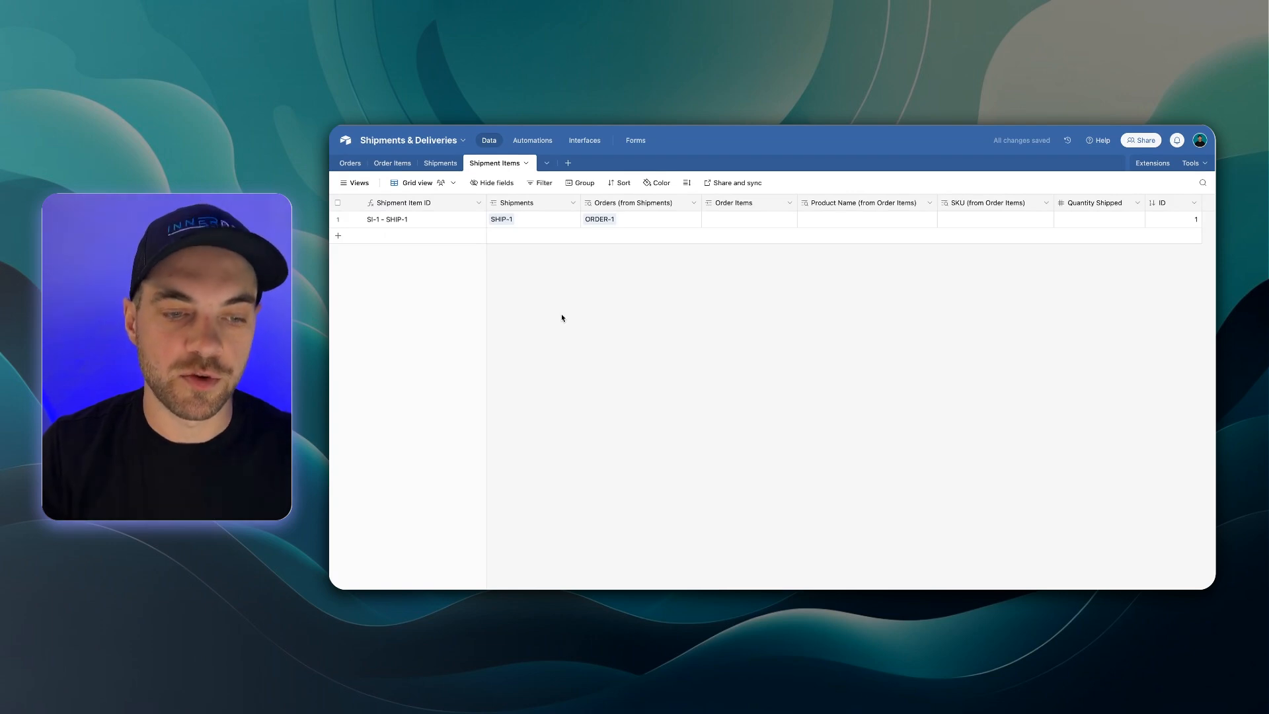
left_click(734, 219)
left_click(709, 219)
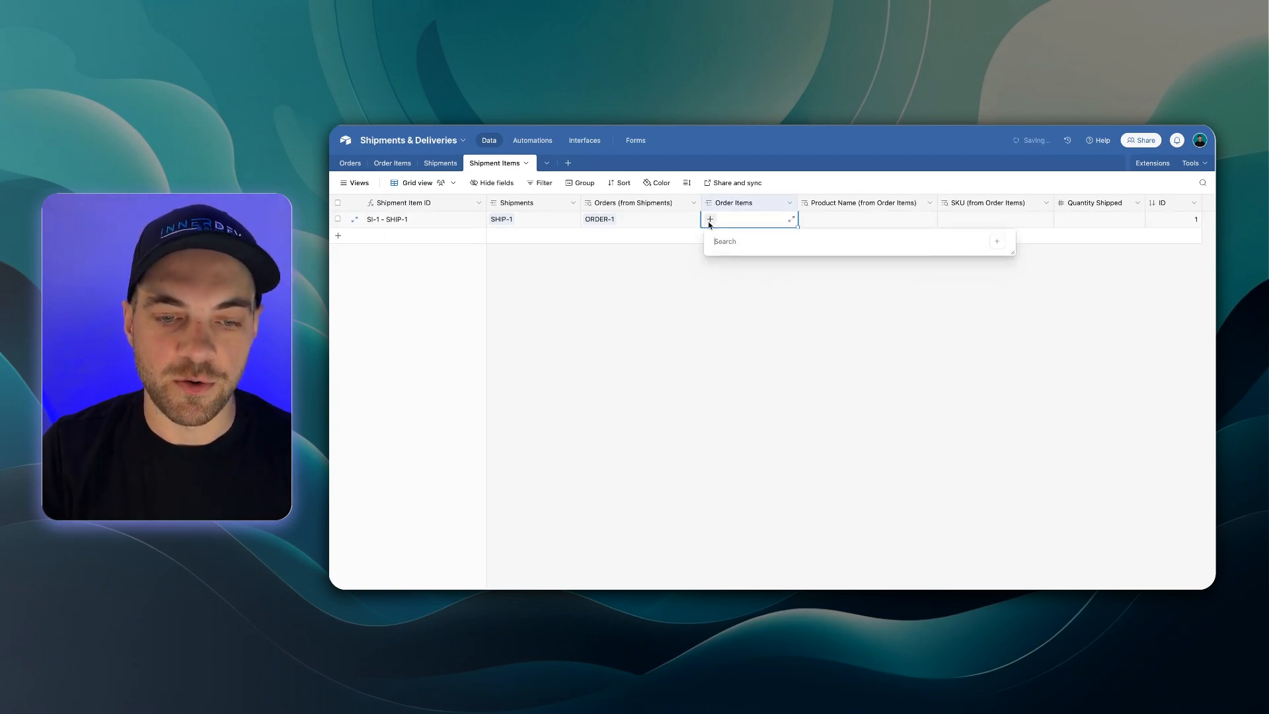
scroll(767, 319, "down", 2)
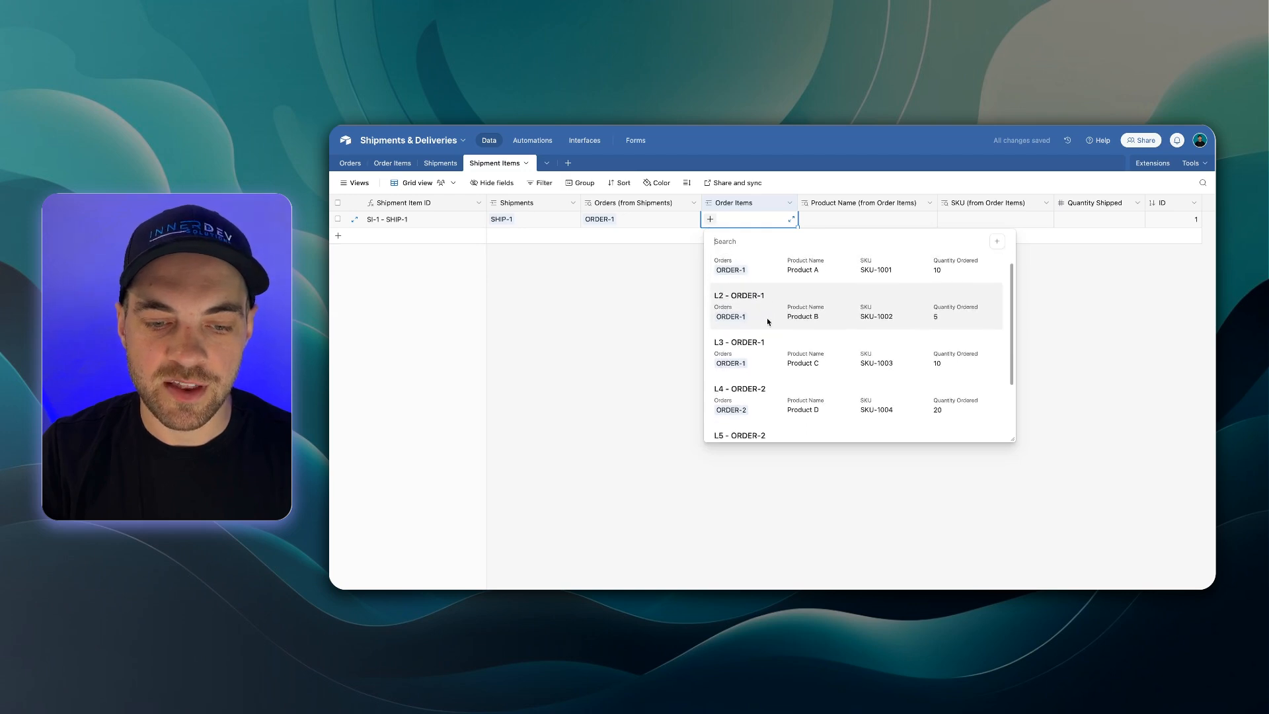
scroll(770, 324, "up", 2)
scroll(793, 383, "down", 3)
scroll(789, 402, "up", 3)
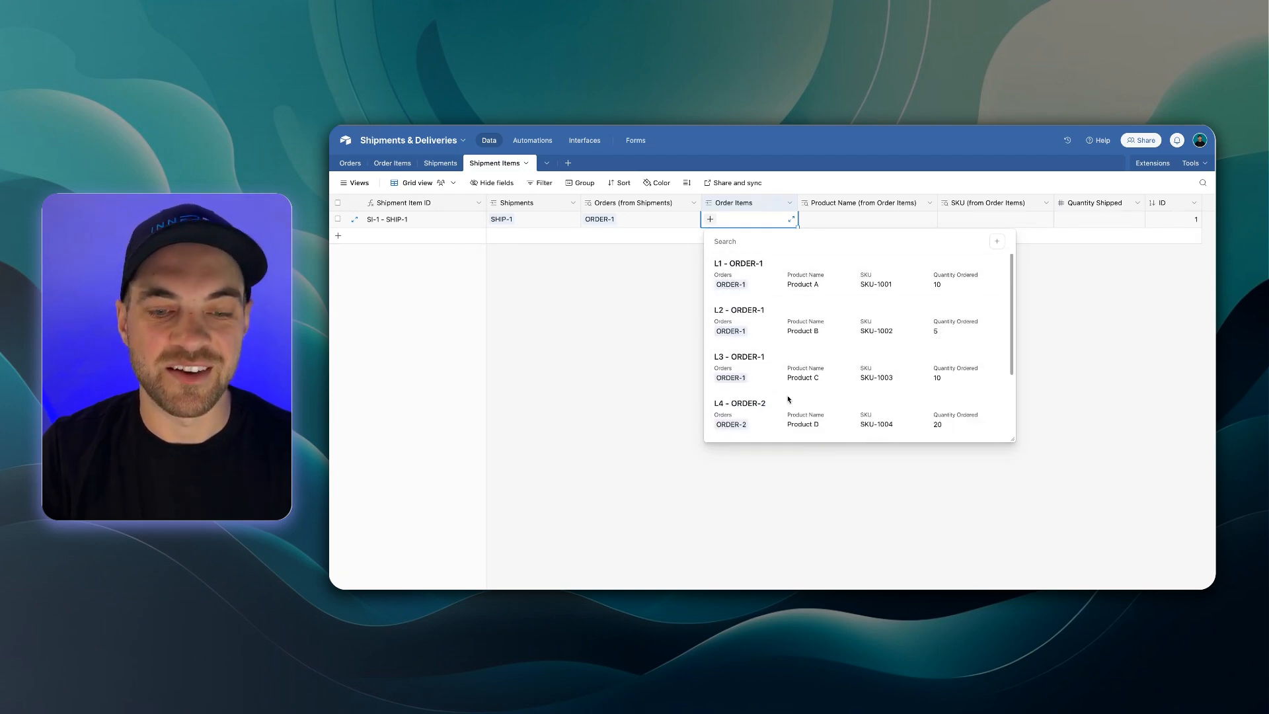
left_click(556, 364)
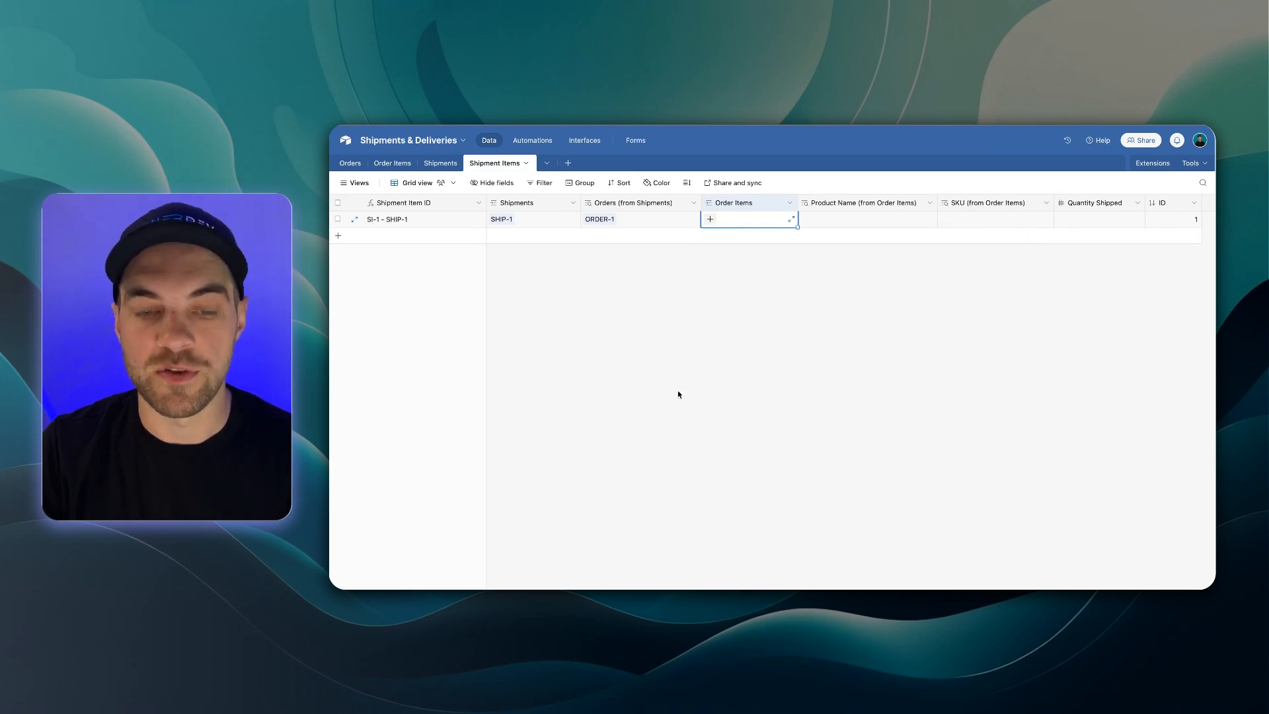
Enable filtering of record selection on the Order Items link field, with a condition where Orders is exactly a value.
double_click(733, 202)
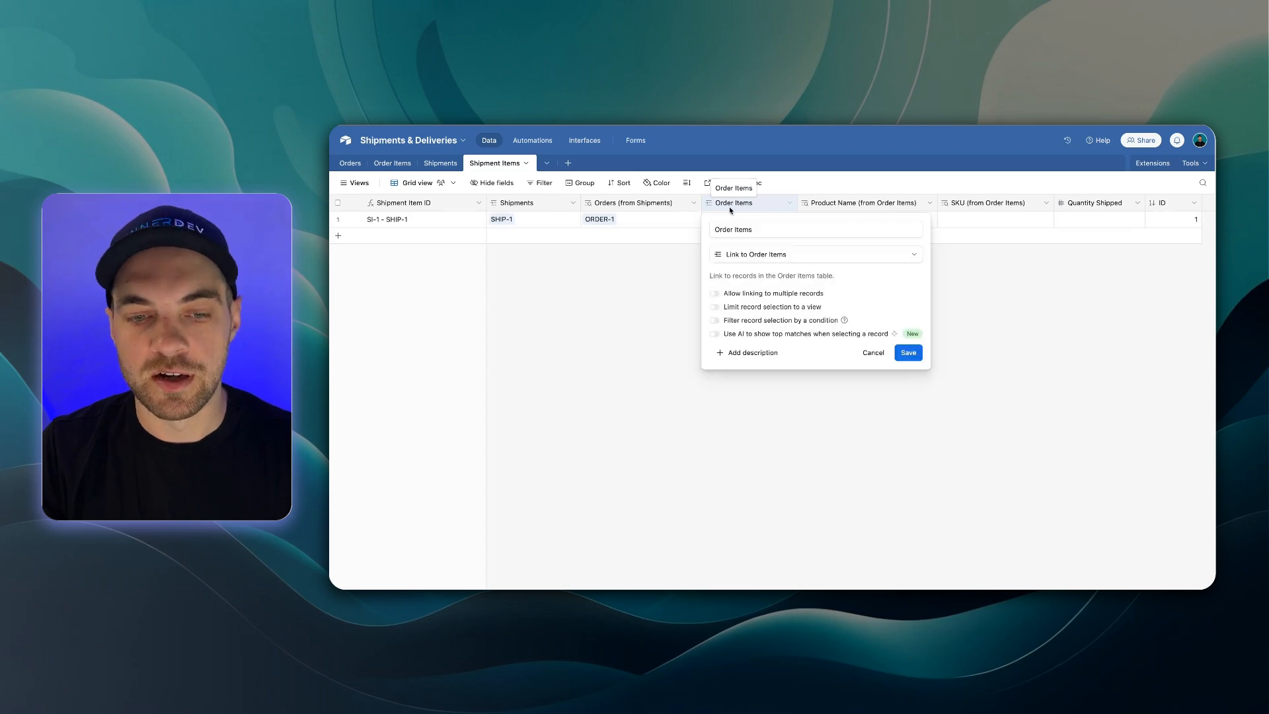
left_click(740, 321)
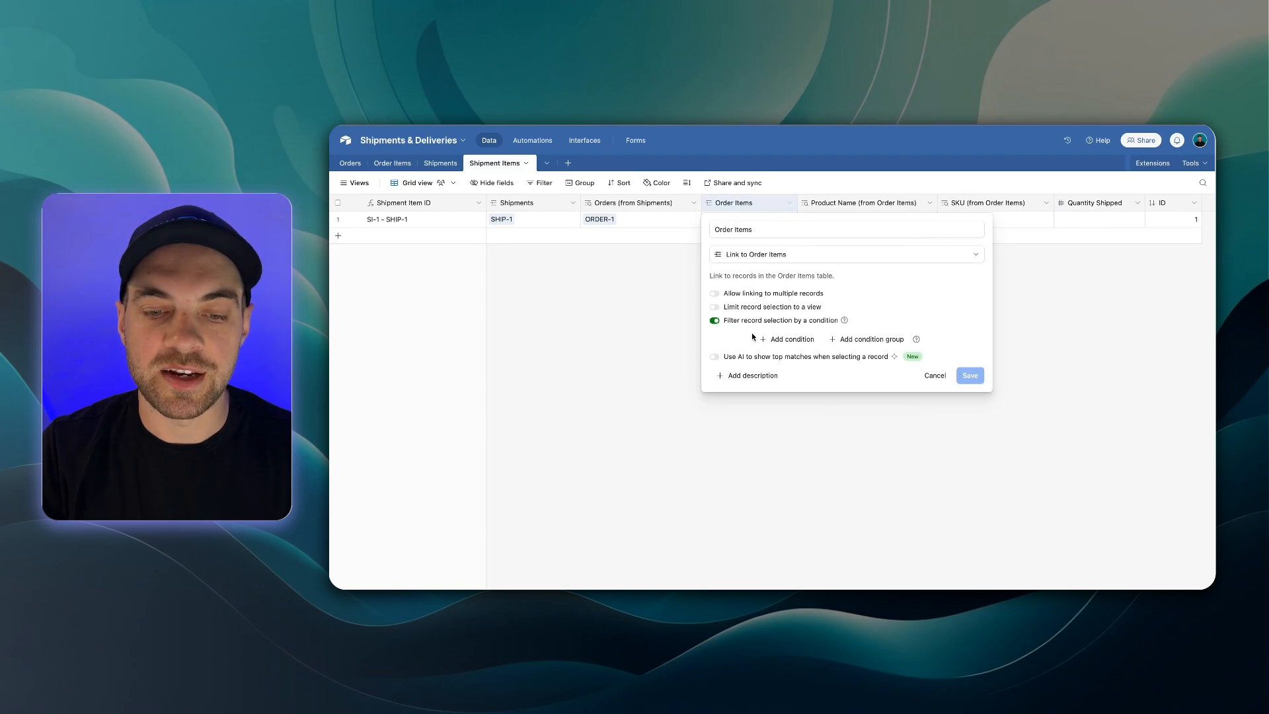
left_click(792, 340)
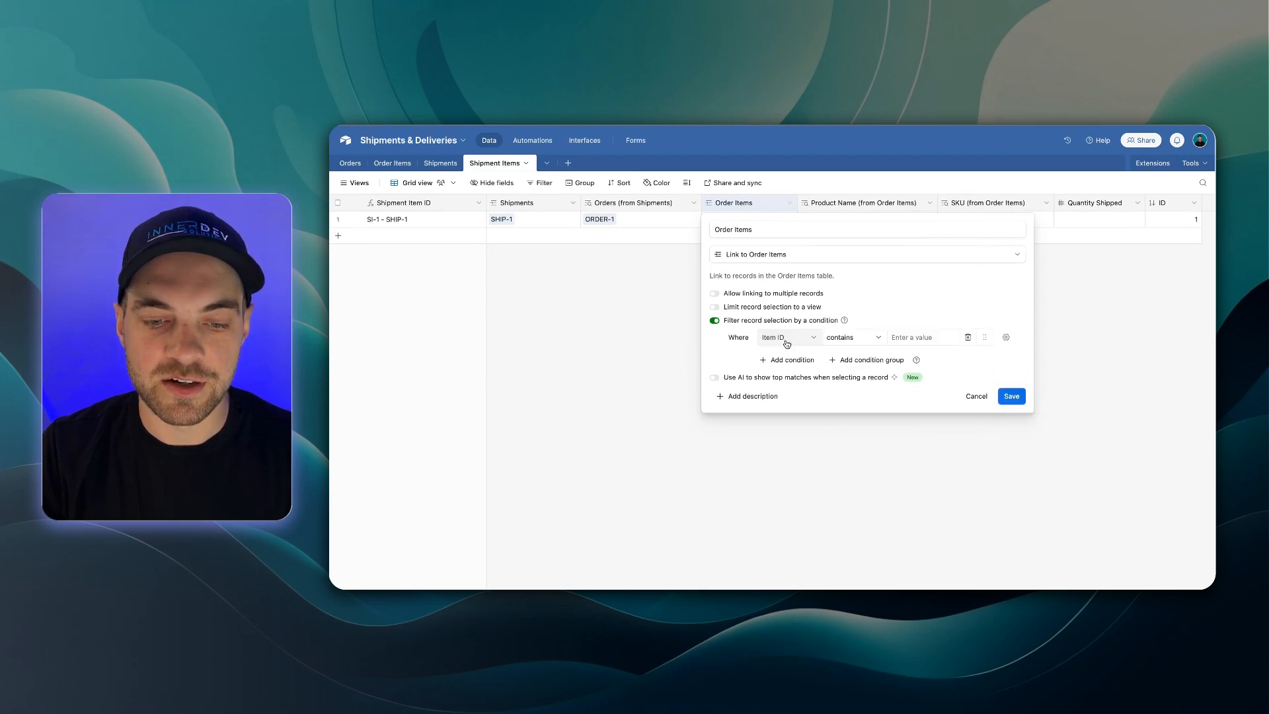
left_click(787, 343)
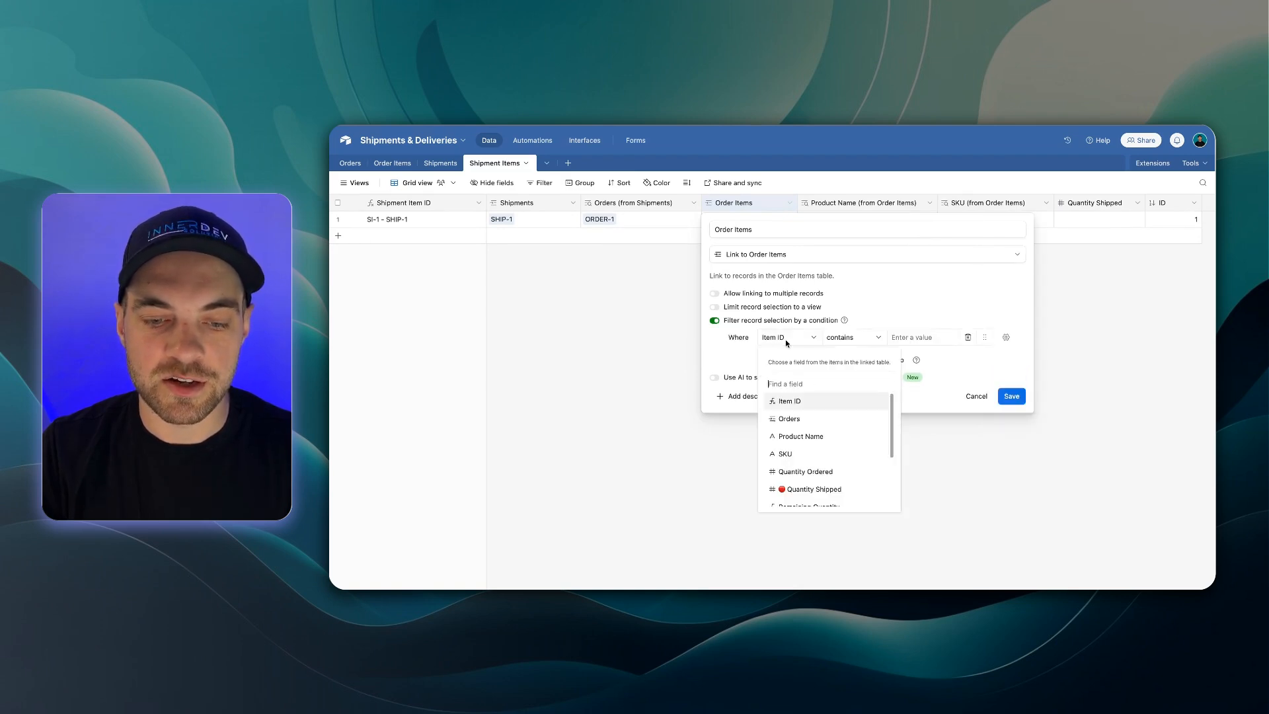
left_click(792, 421)
left_click(853, 337)
left_click(870, 417)
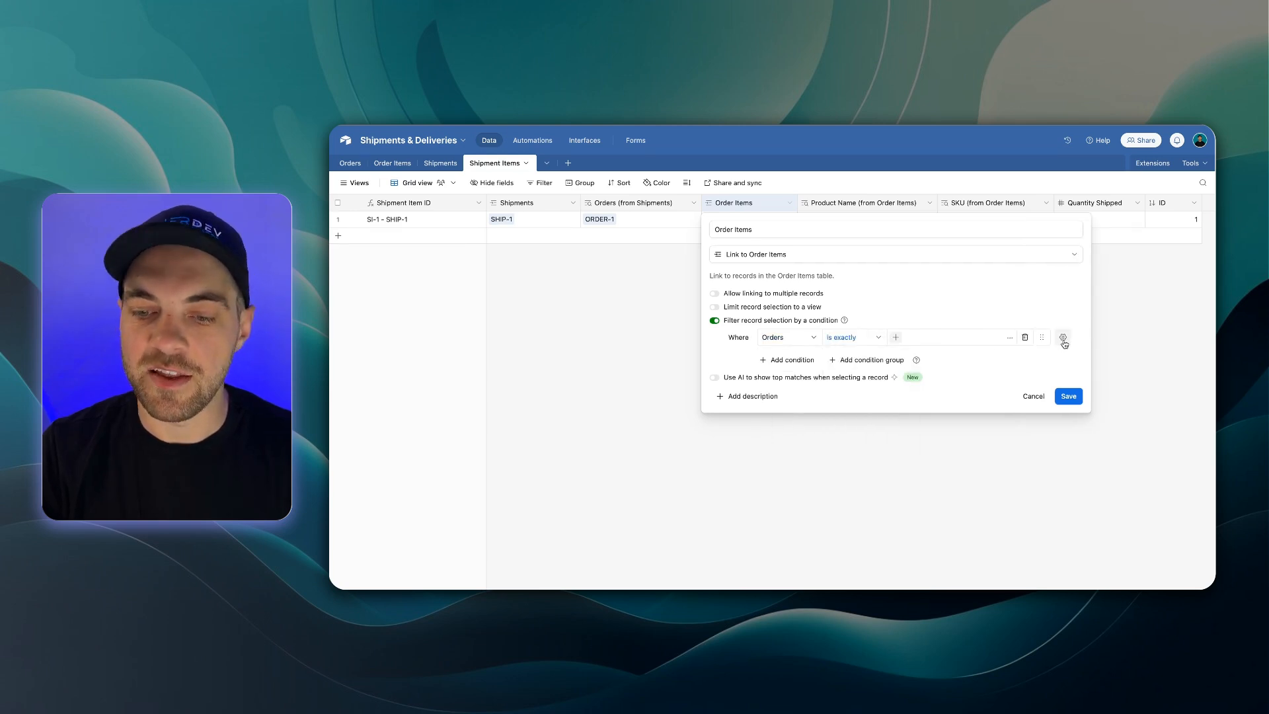
Make the filter condition dynamic, match it to Orders (from Shipments), and save the field, confirming the change.
left_click(1063, 338)
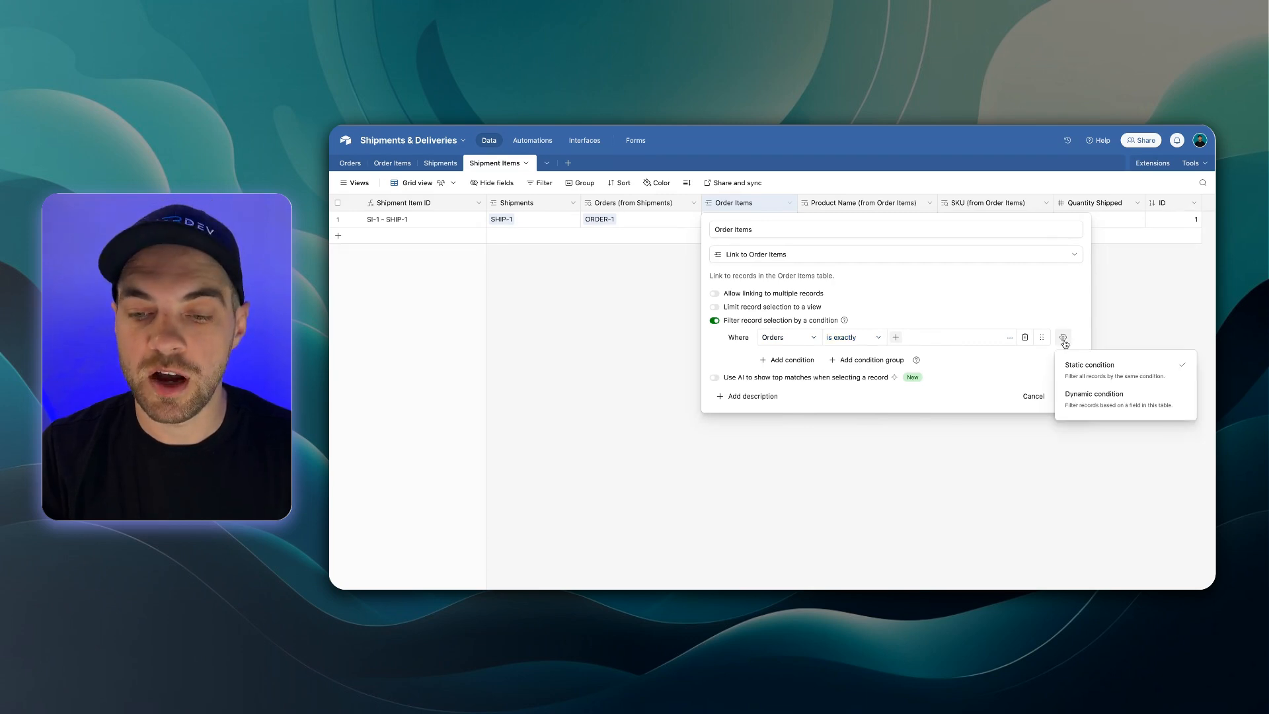
left_click(1091, 399)
left_click(1011, 339)
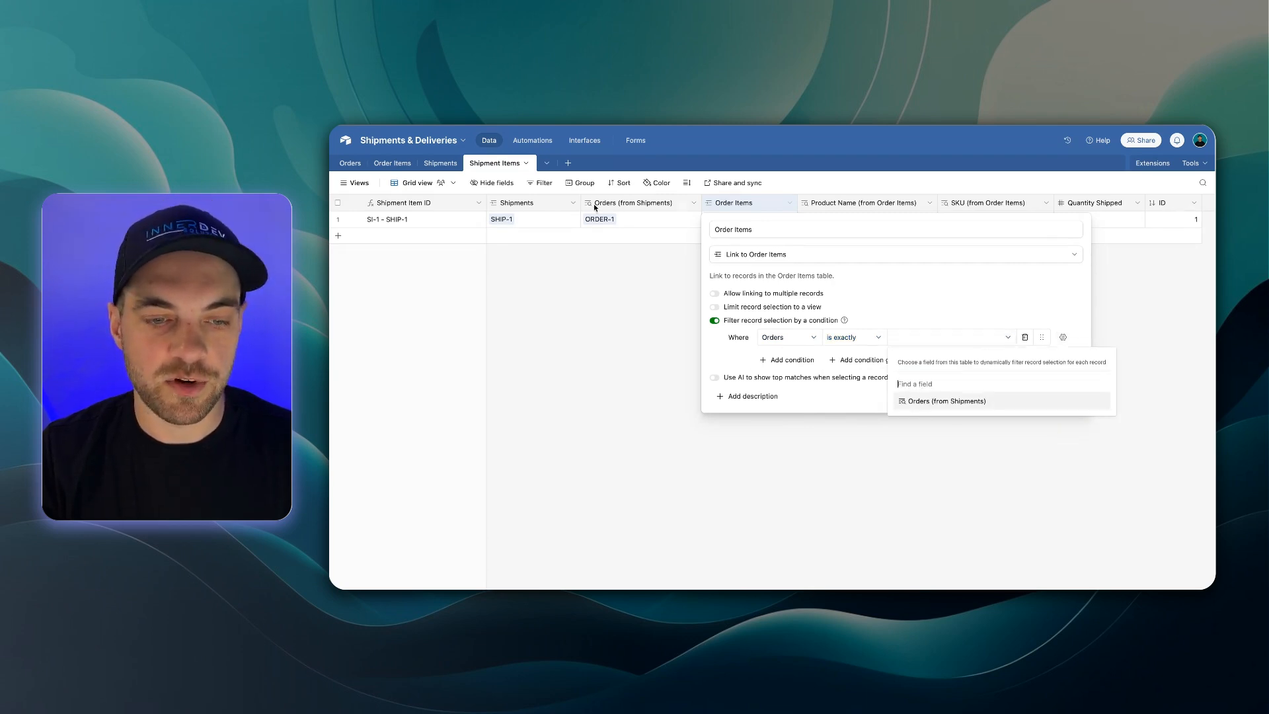
left_click(946, 401)
left_click(1067, 427)
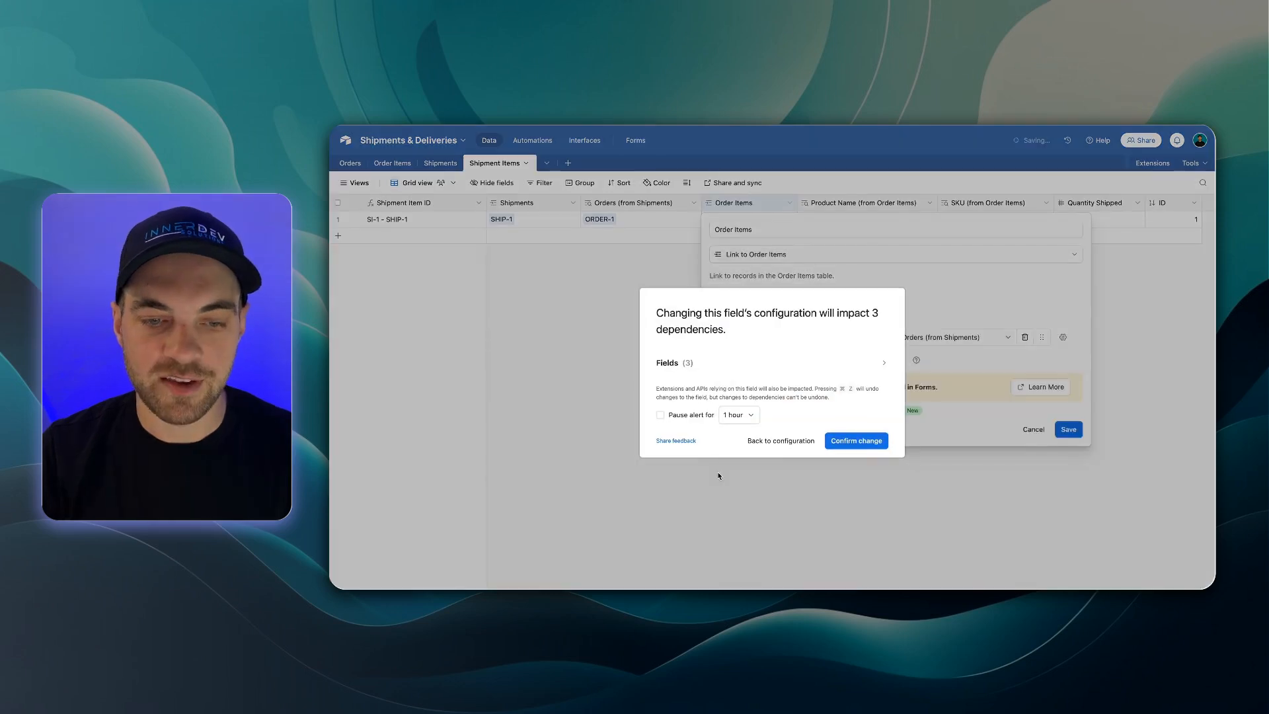
left_click(852, 440)
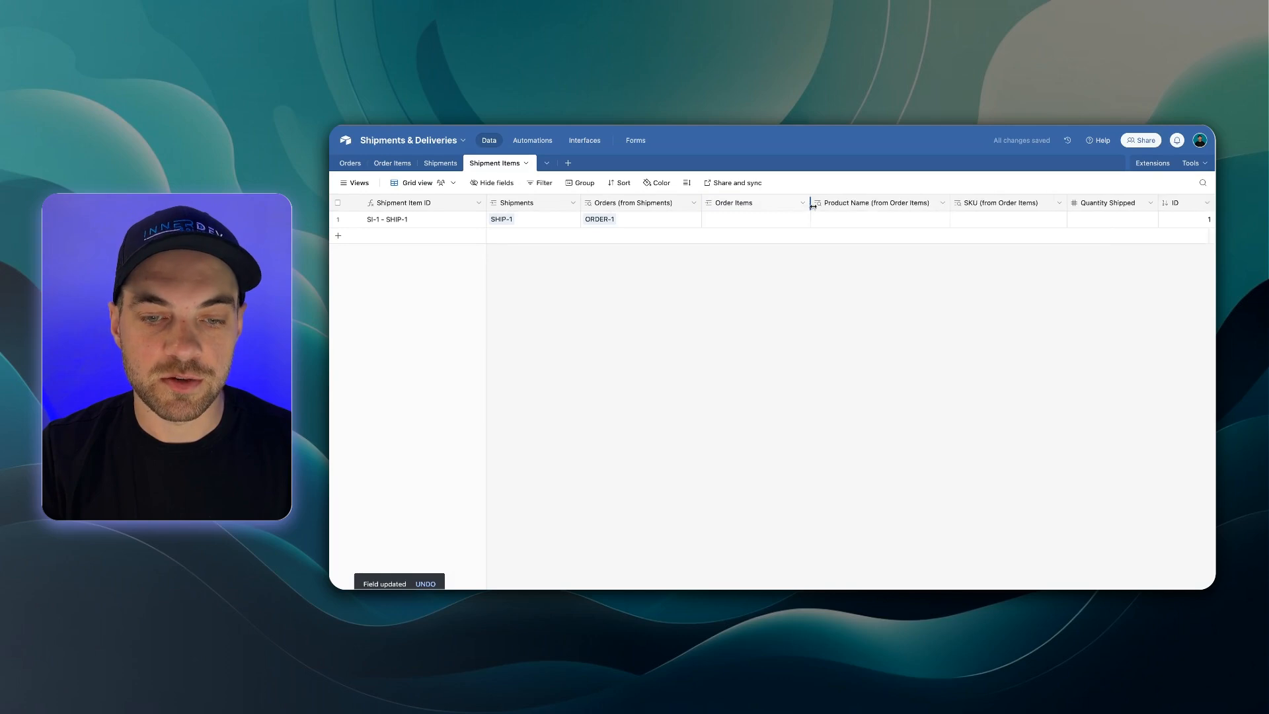
Widen the Order Items column slightly and check the order items now offered for linking to SI-1.
left_click_drag(797, 207, 817, 207)
left_click(709, 221)
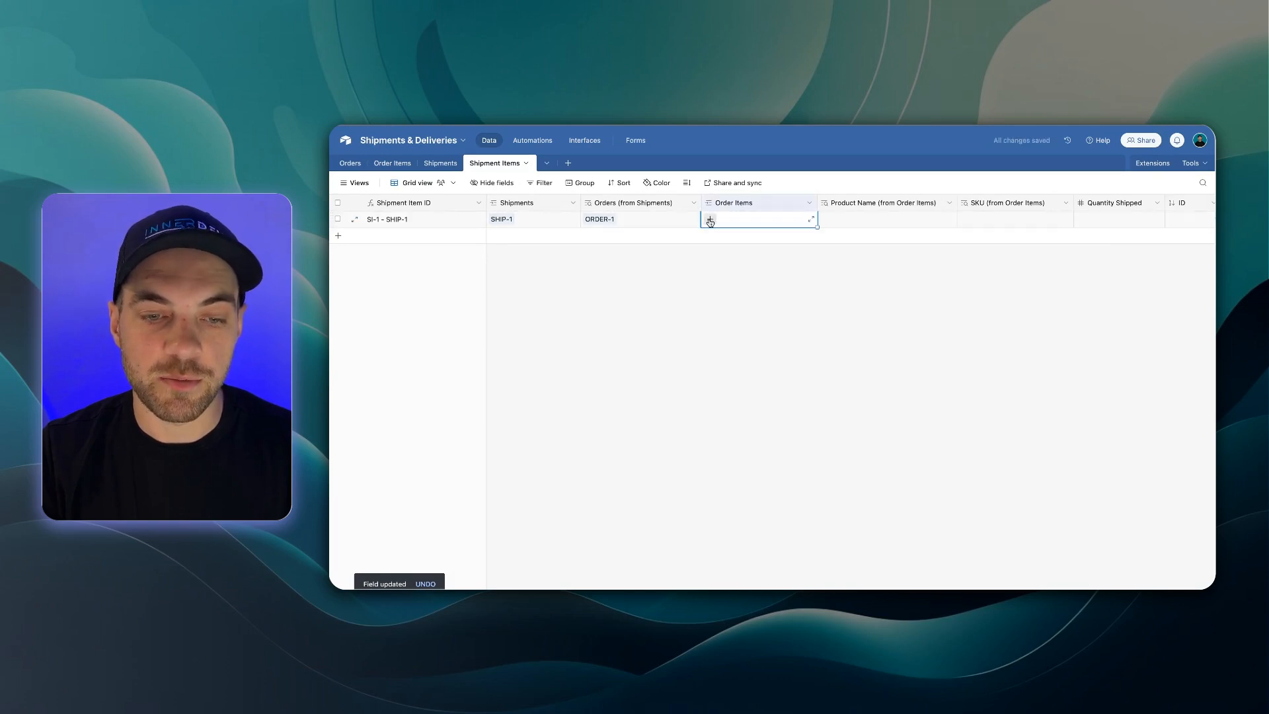
left_click(710, 220)
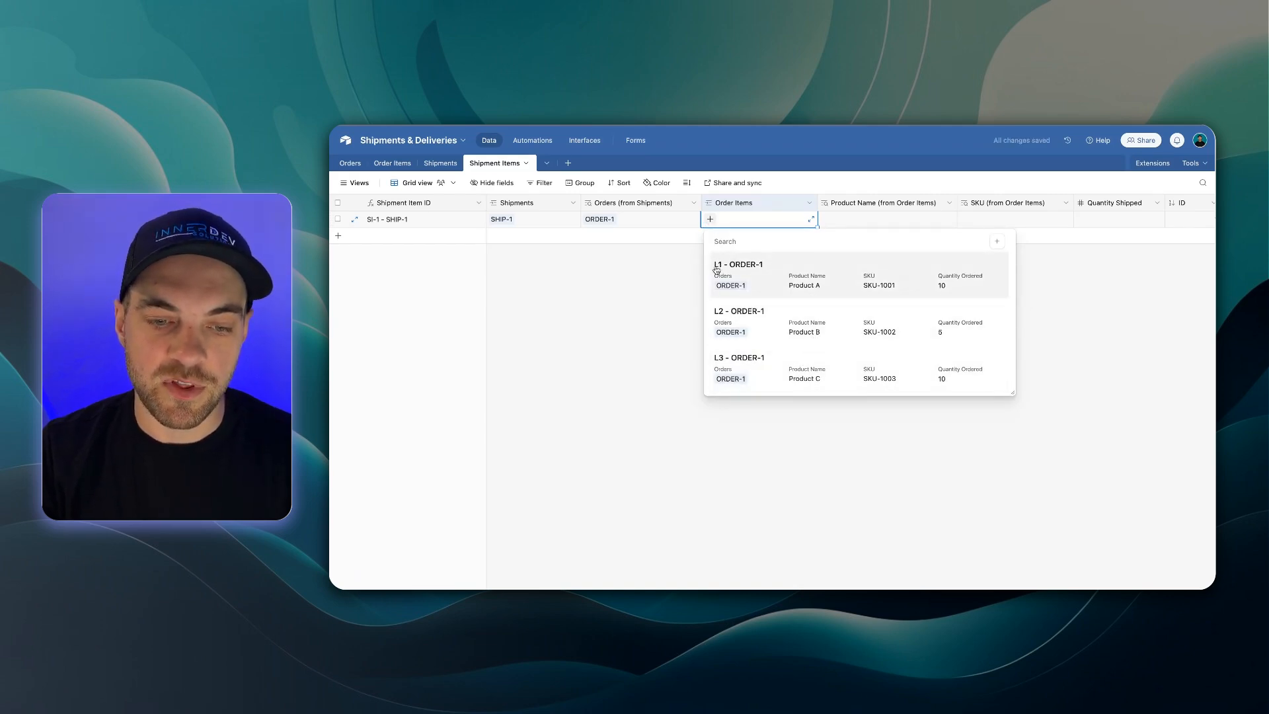
left_click(594, 342)
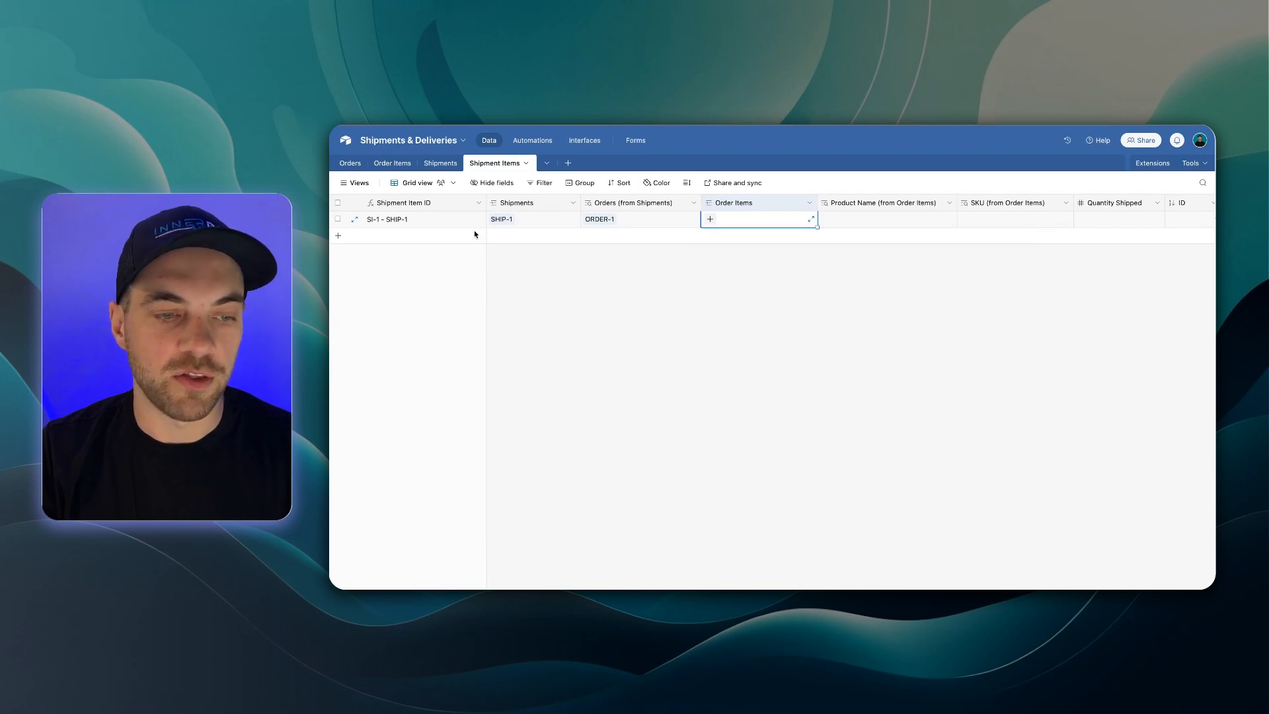
Widen the Shipment Items column in the Shipments table and review the records in the Shipment Items table.
left_click(394, 163)
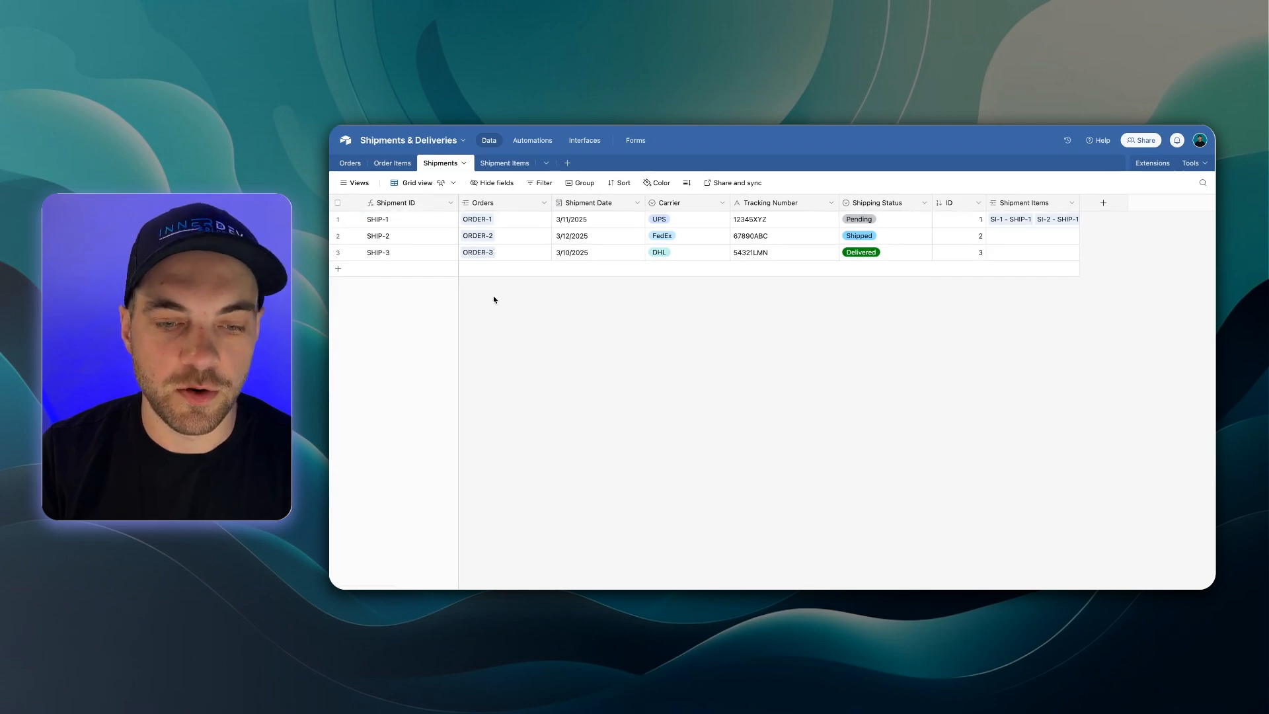
left_click_drag(1115, 202, 1119, 203)
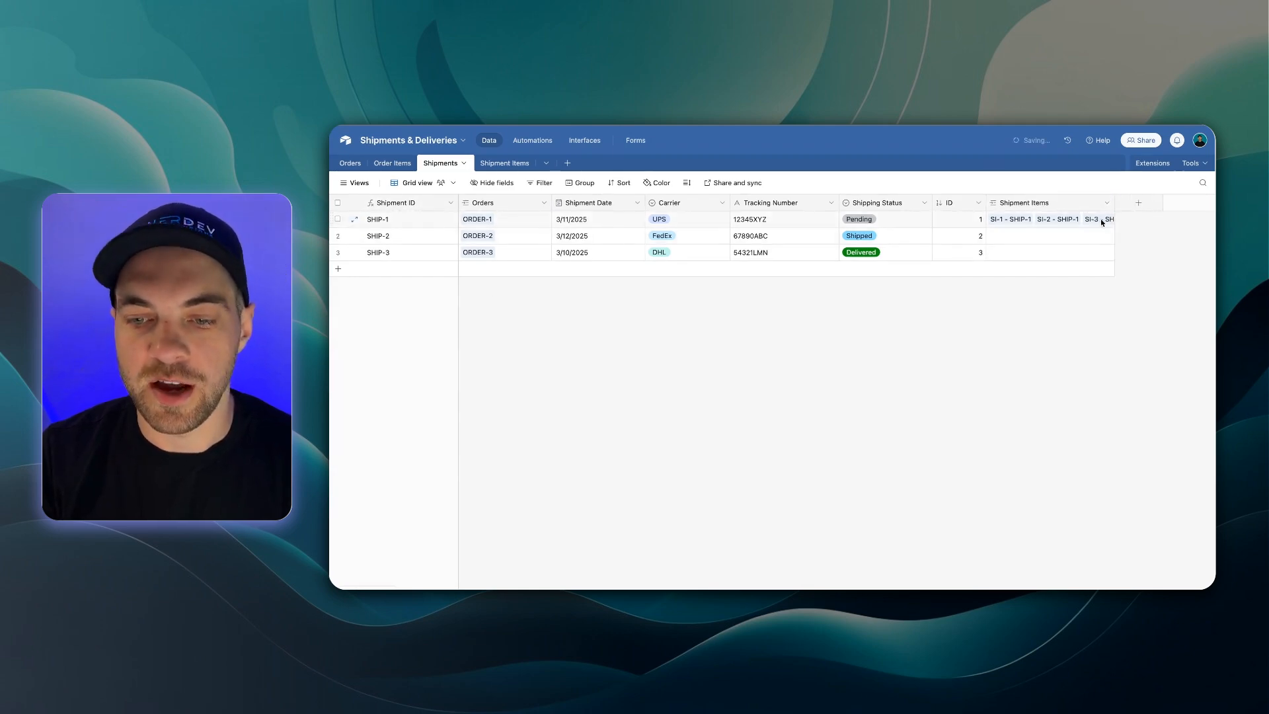
left_click(494, 162)
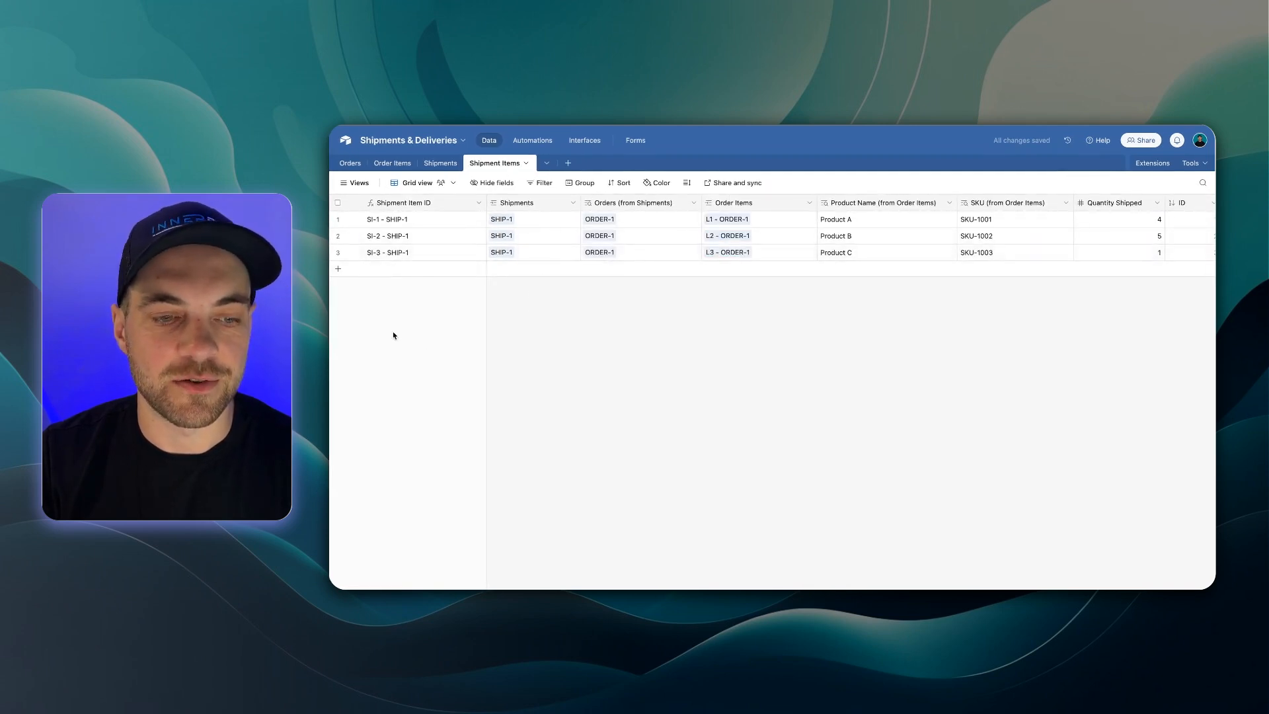
In the Shipments table, set the Shipping Status of SHIP-2 and SHIP-3 to Pending.
left_click(442, 165)
left_click(906, 242)
left_click(917, 236)
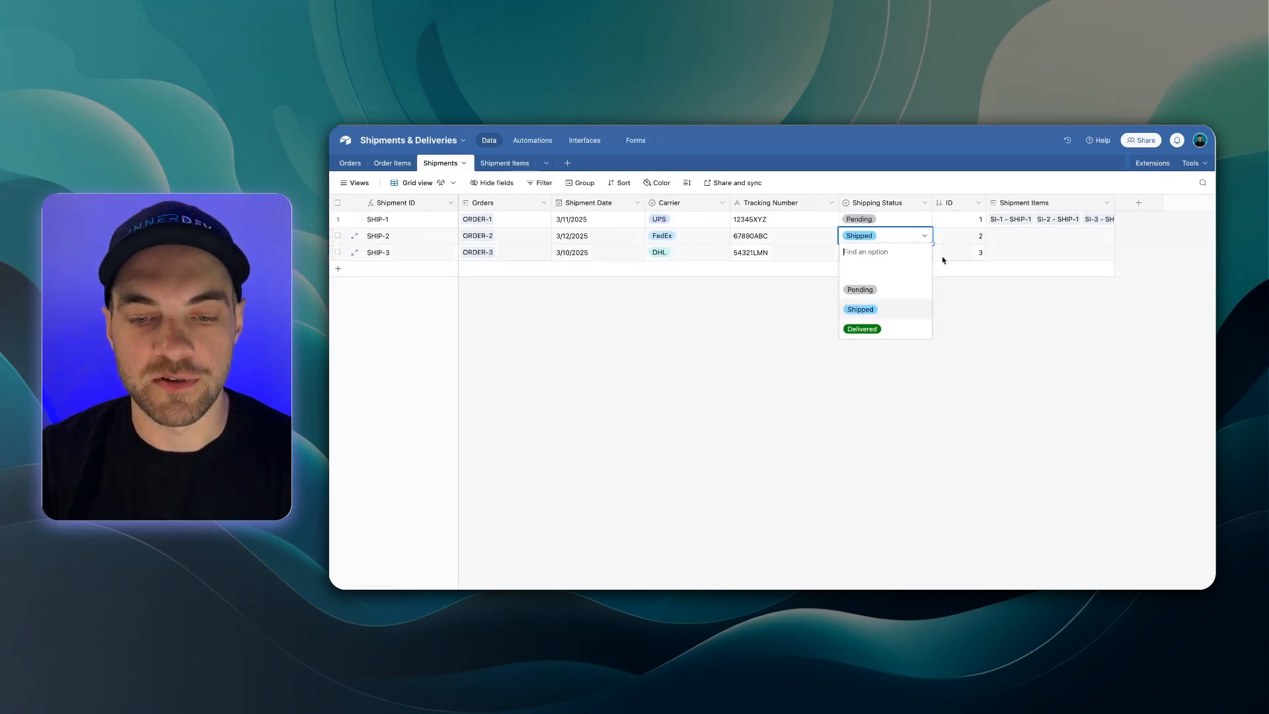
left_click(889, 284)
left_click(904, 257)
left_click(906, 255)
left_click(890, 306)
left_click(912, 327)
Set the Shipping Status of SHIP-1 to Shipped.
left_click(904, 221)
left_click(943, 237)
double_click(907, 221)
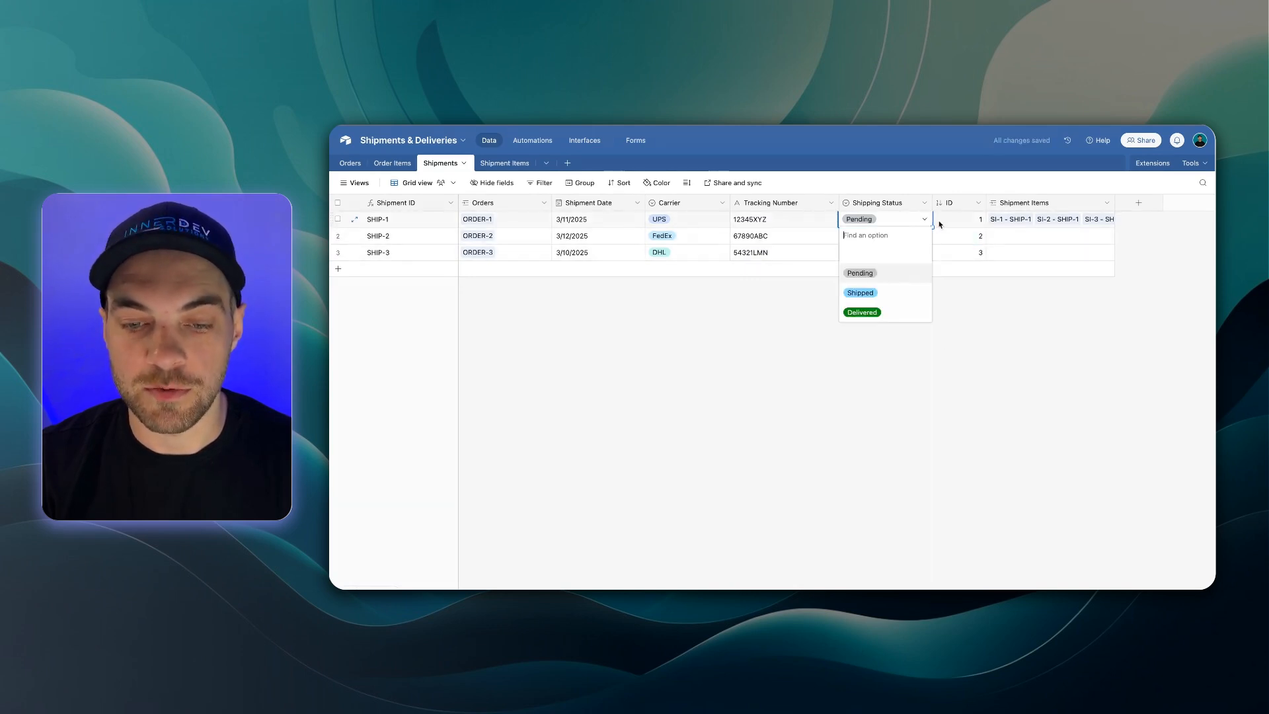
left_click(895, 291)
left_click(881, 474)
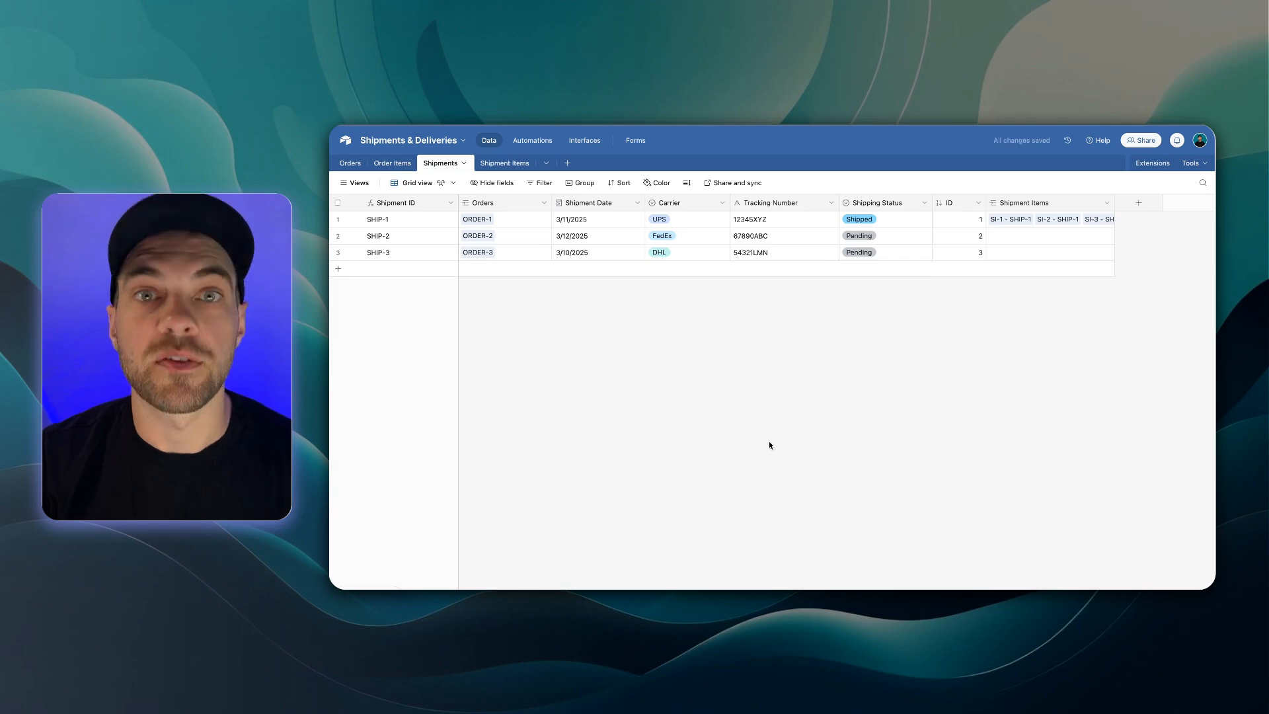
In the Order Items table, remove the red emoji from the Quantity Shipped field's name and change its type to Rollup.
left_click(396, 163)
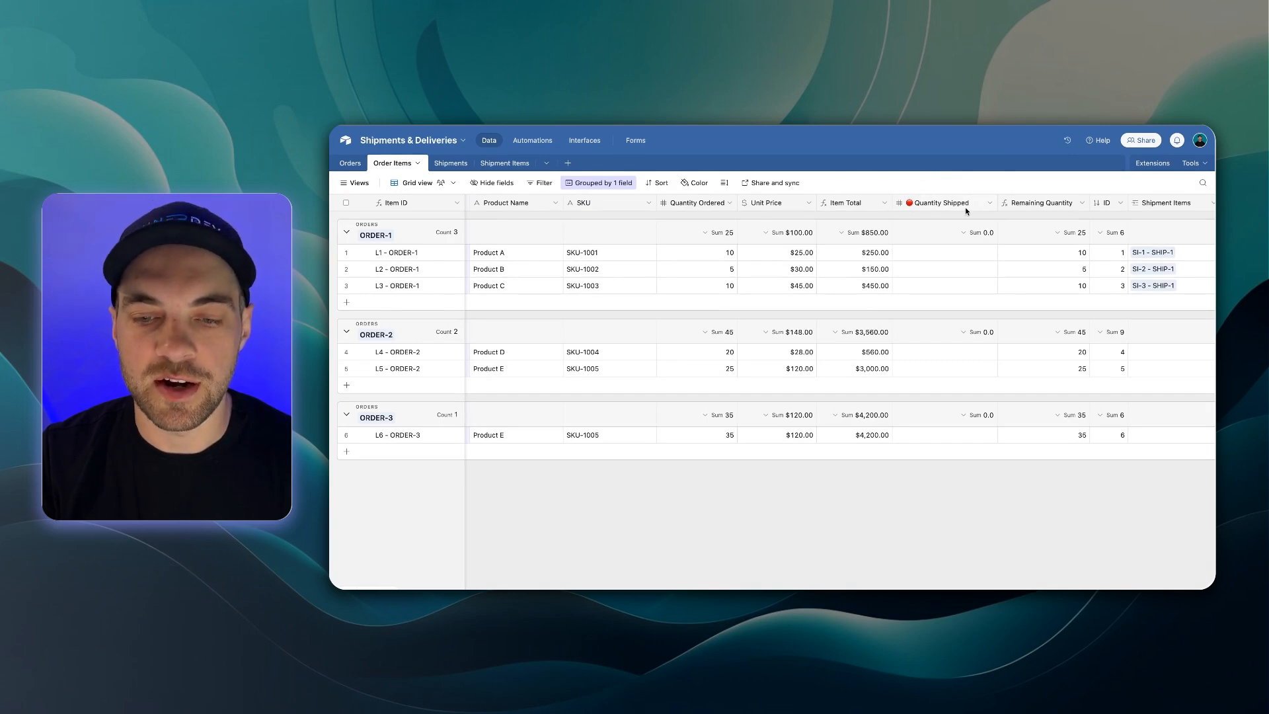
double_click(939, 205)
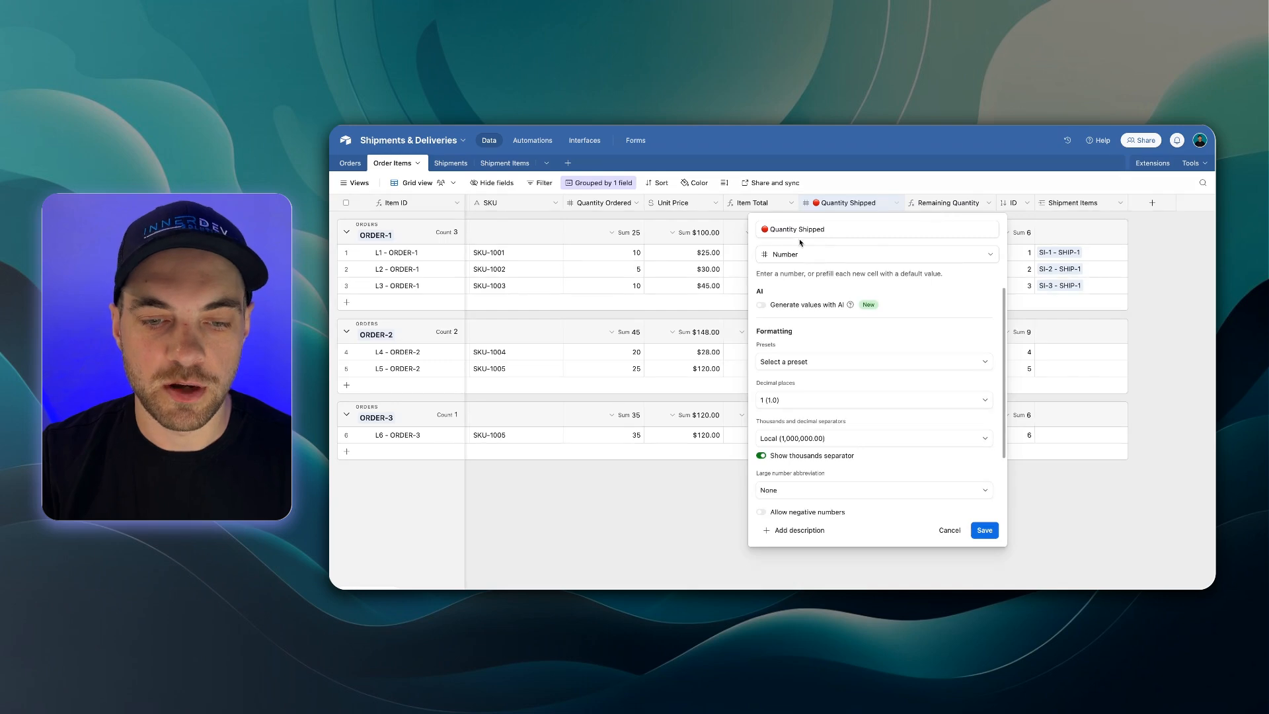
left_click(771, 228)
key("BackSpace")
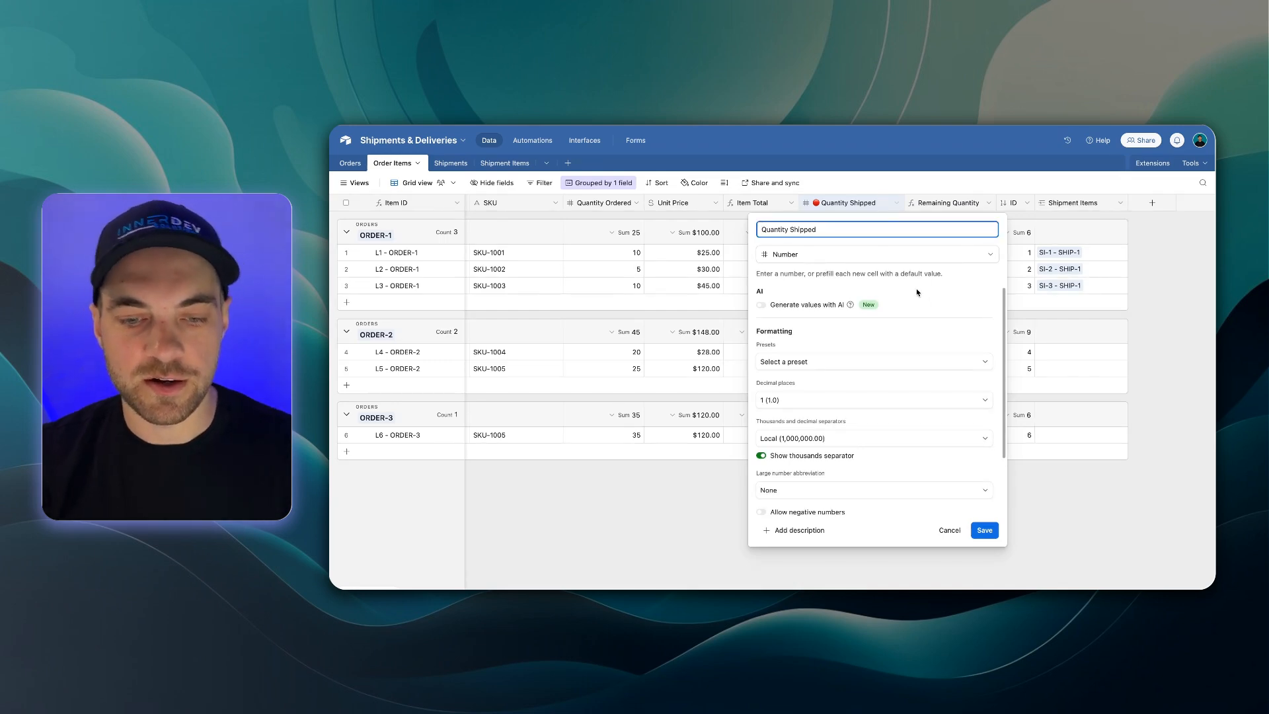
left_click(822, 255)
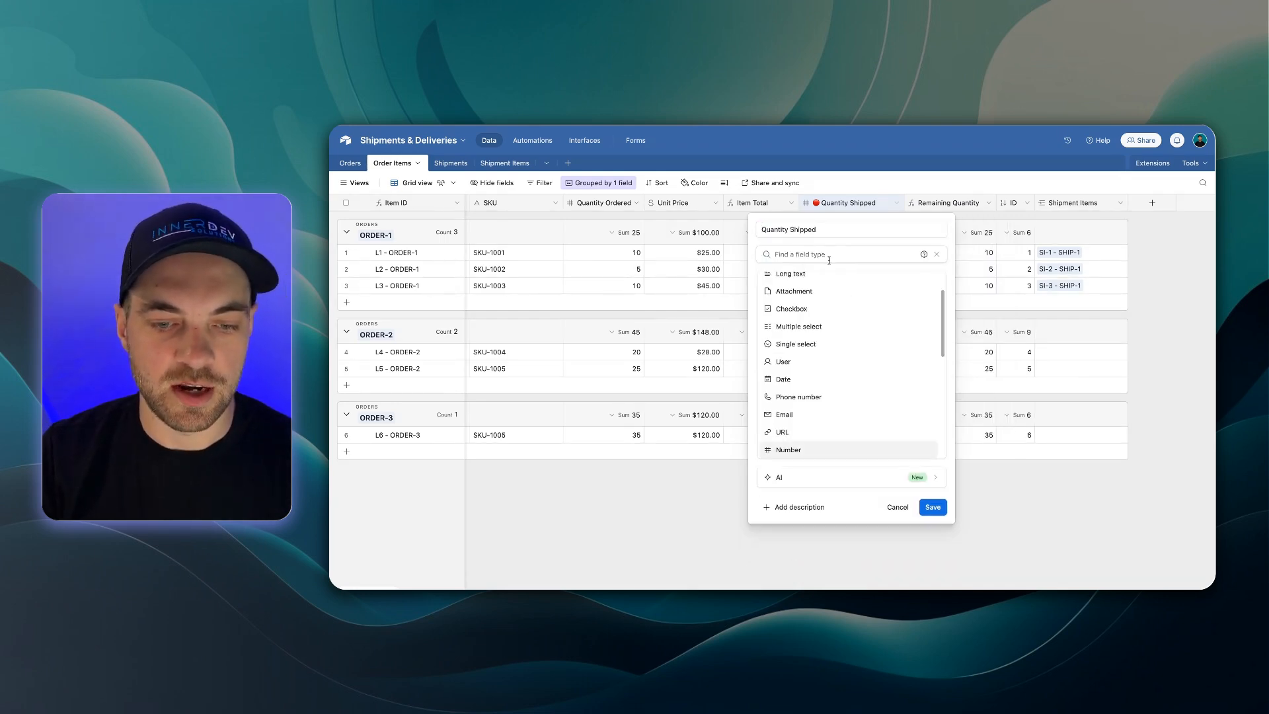
type("rol")
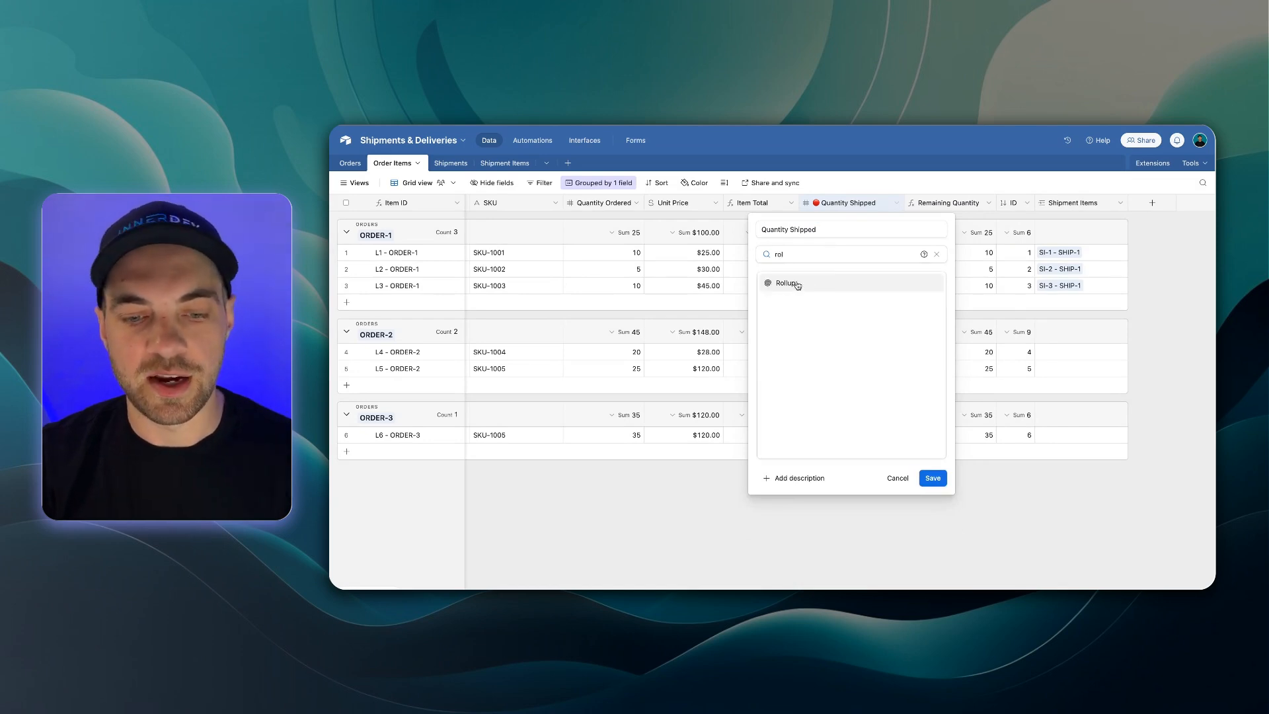
left_click(797, 285)
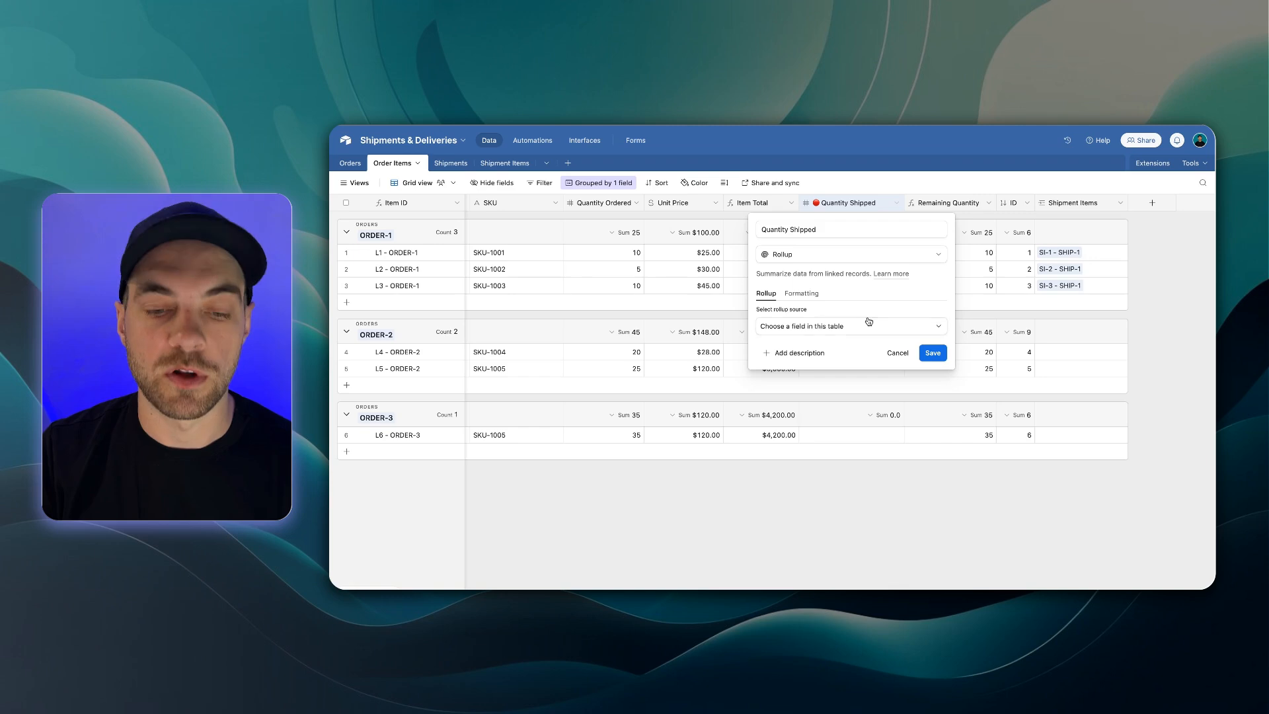
Roll up Quantity Shipped from Shipment Items with SUM(values), then save the field and accept the configuration change.
left_click(806, 328)
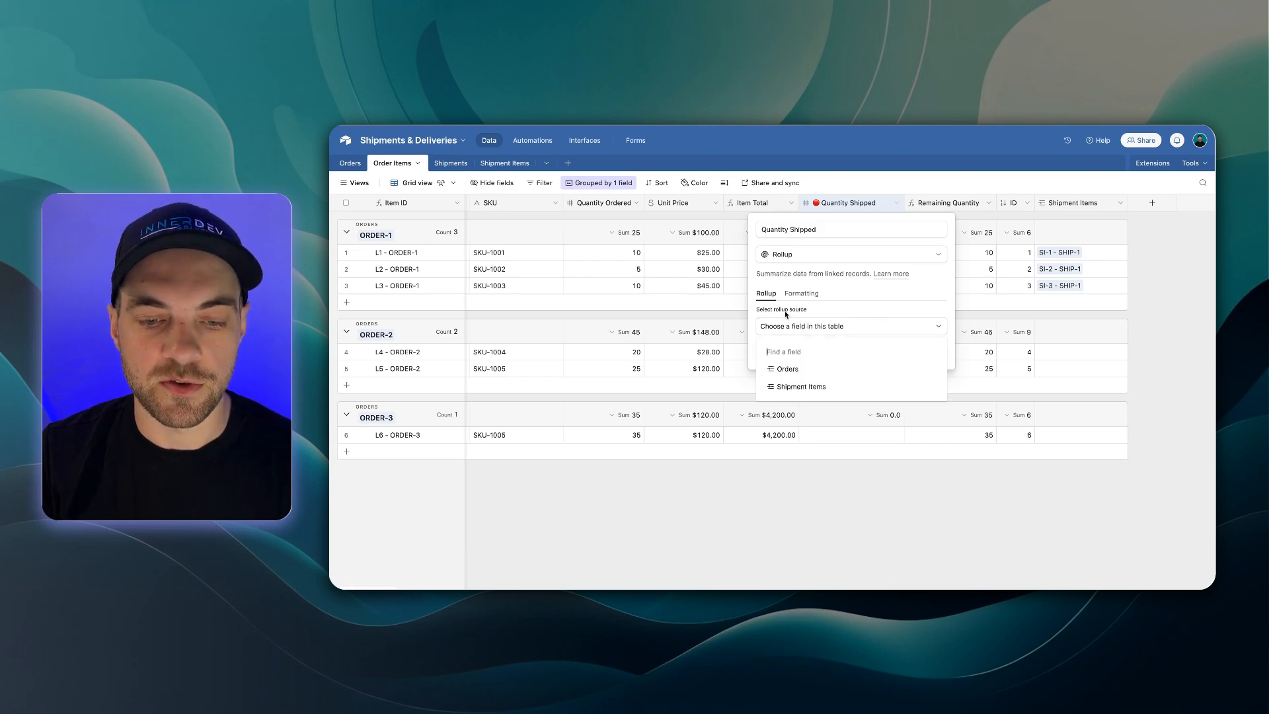
left_click(802, 388)
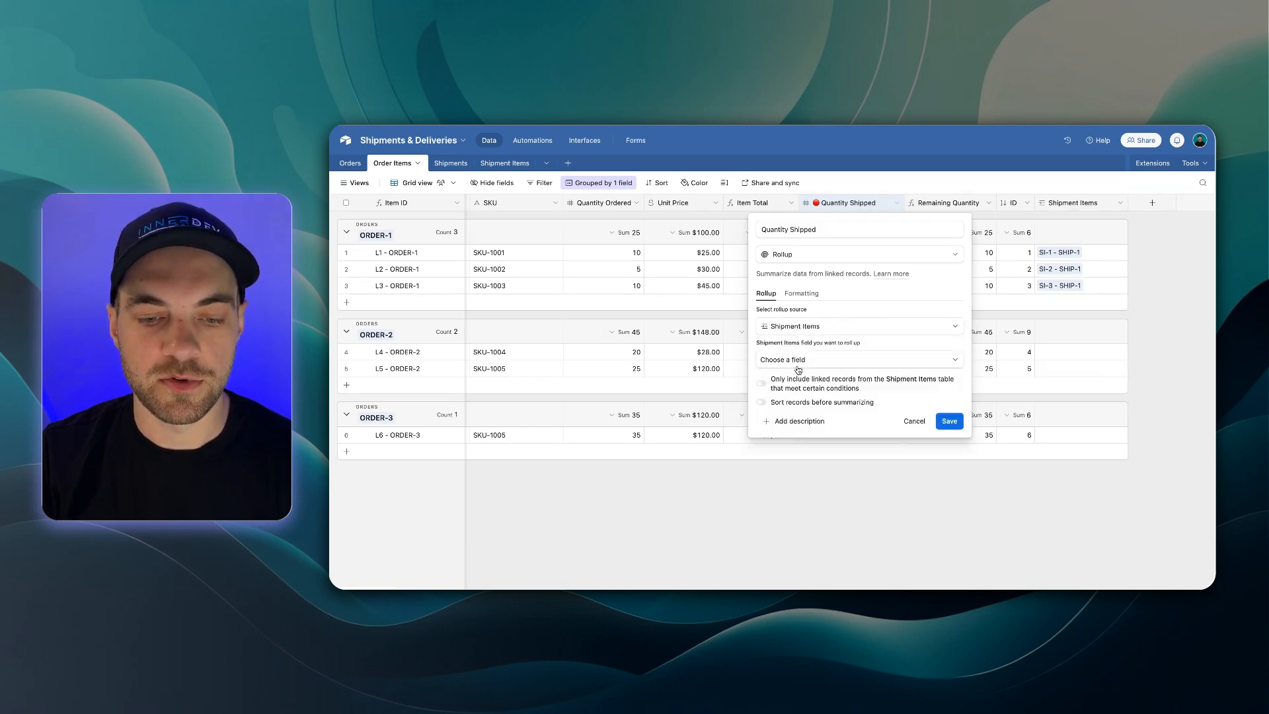
left_click(797, 362)
type("qua")
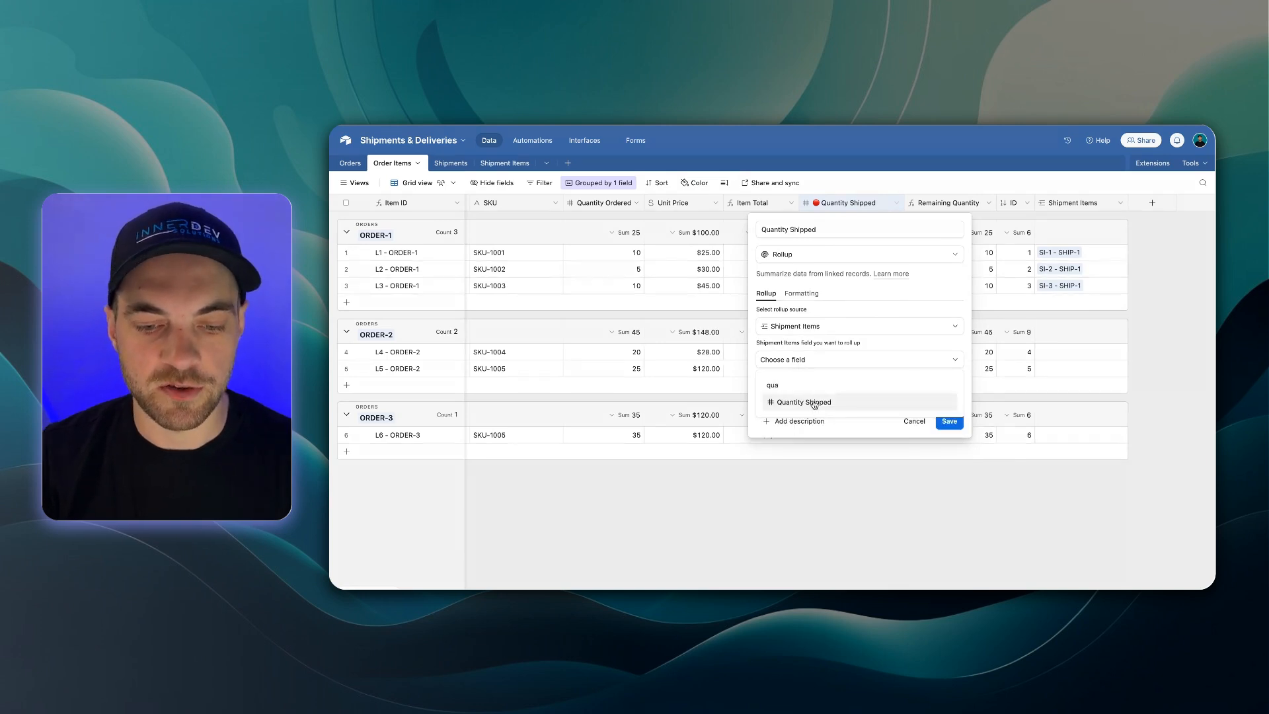
left_click(814, 403)
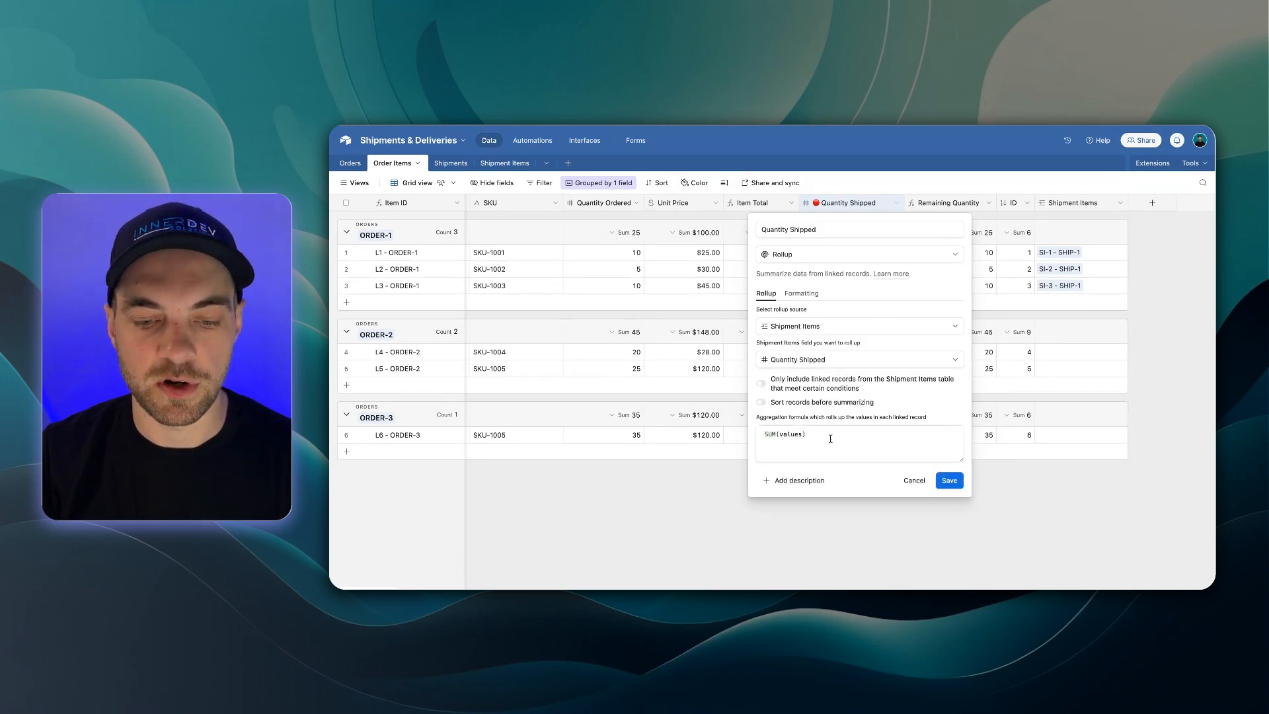
left_click(937, 484)
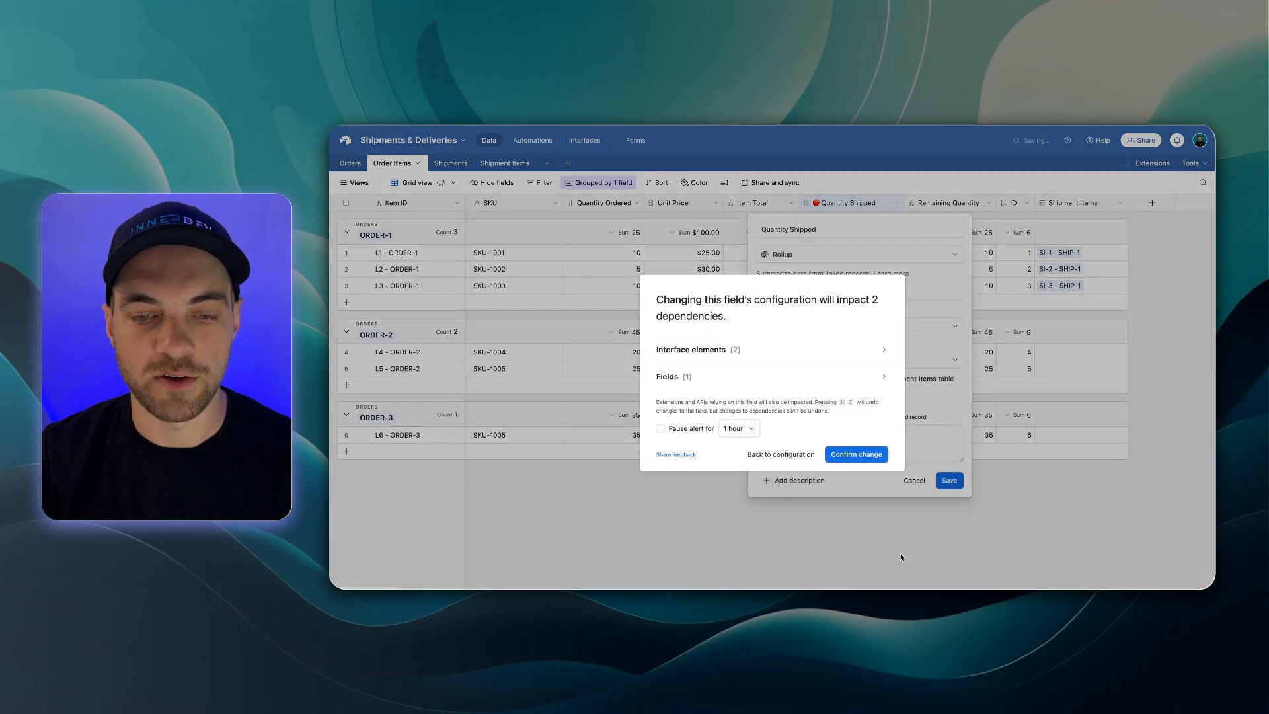
left_click(841, 456)
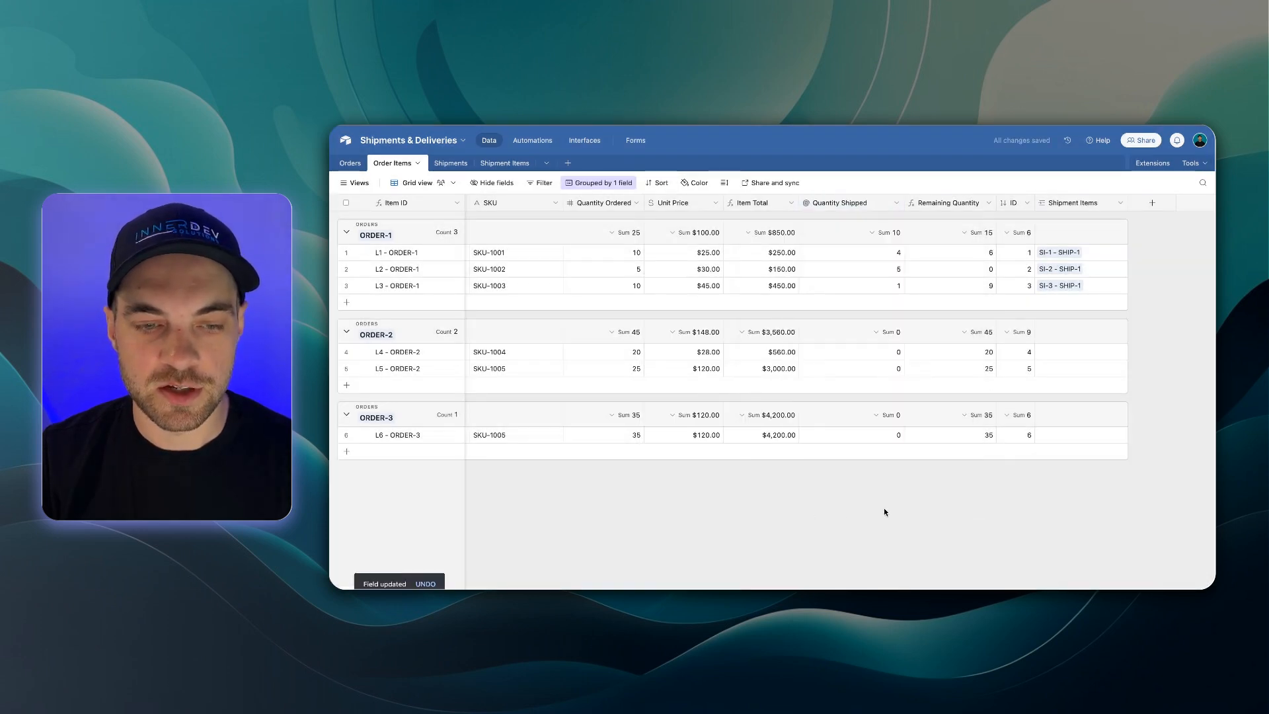
Compare the quantities in the Shipment Items table with the Quantity Shipped and Remaining Quantity values of ORDER-1's items in Order Items.
left_click(504, 162)
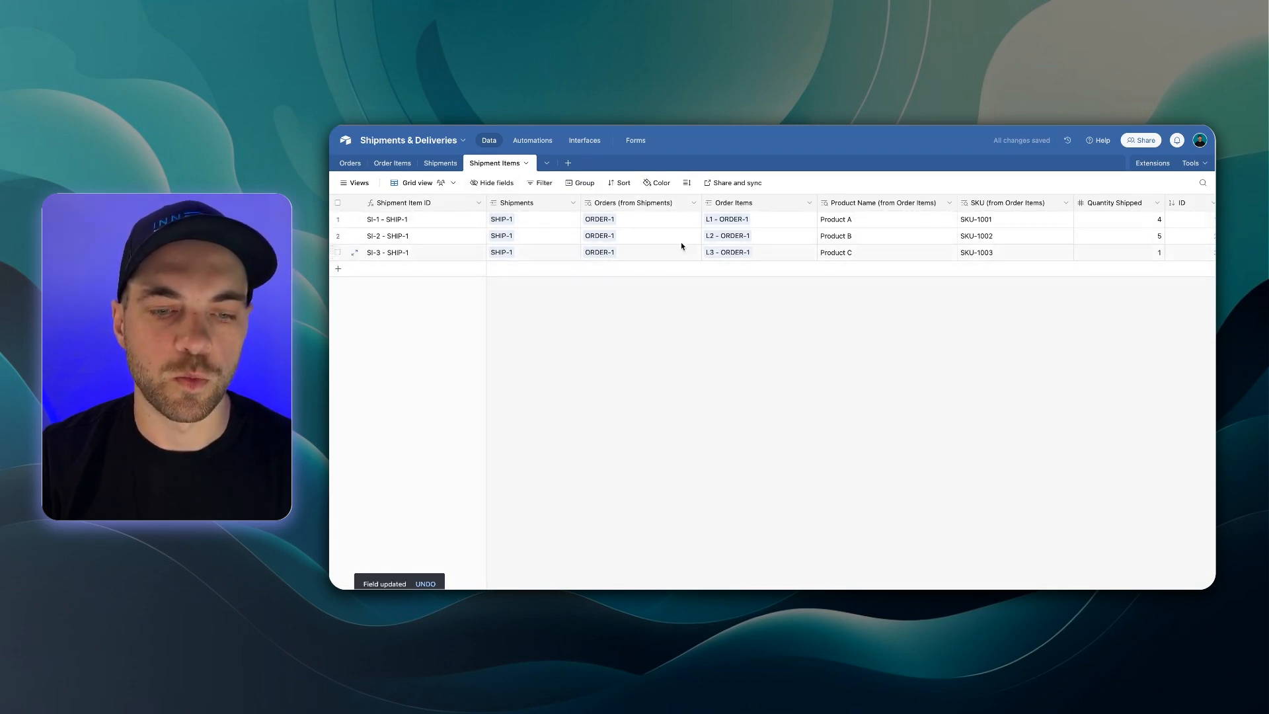
scroll(1047, 250, "right", 2)
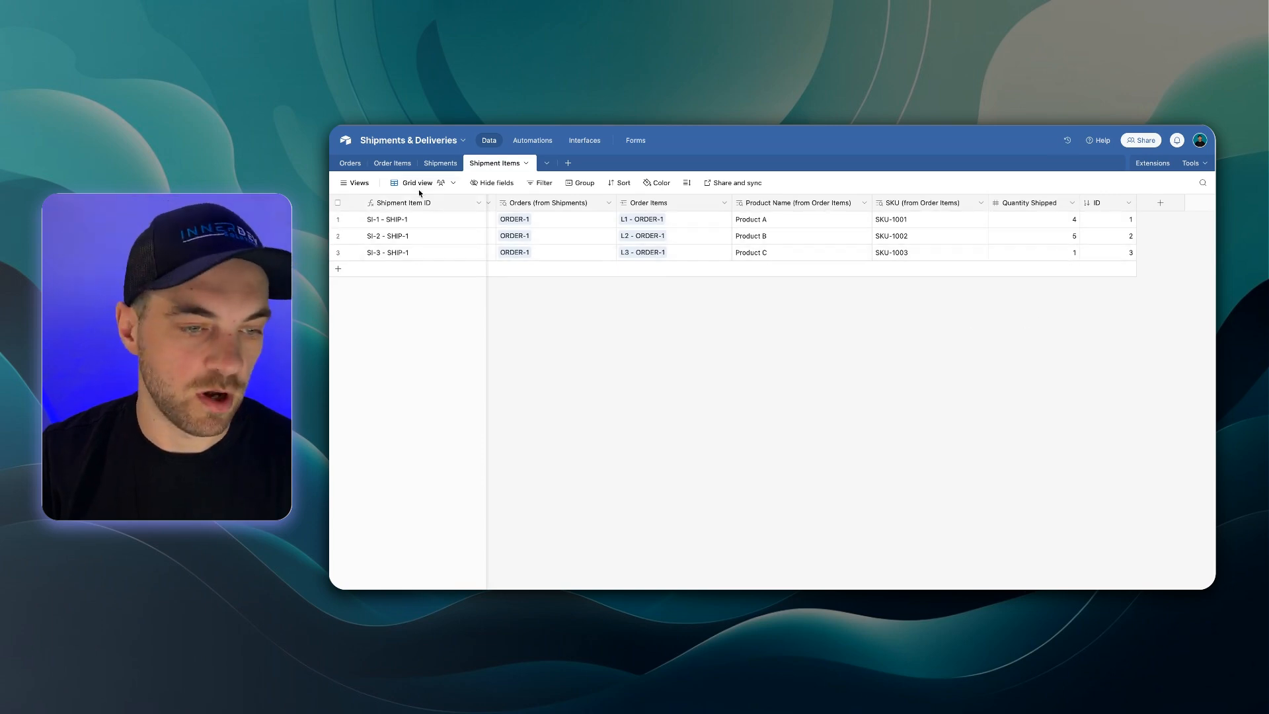
left_click(388, 163)
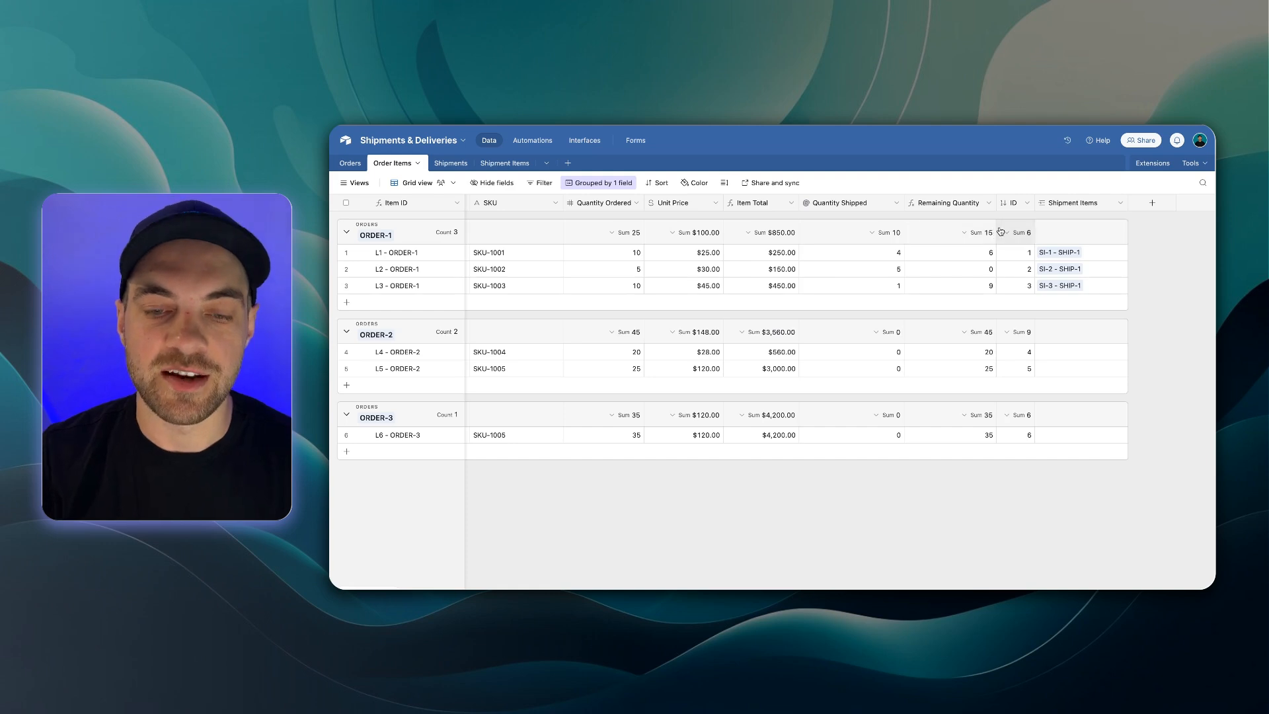
scroll(981, 238, "left", 2)
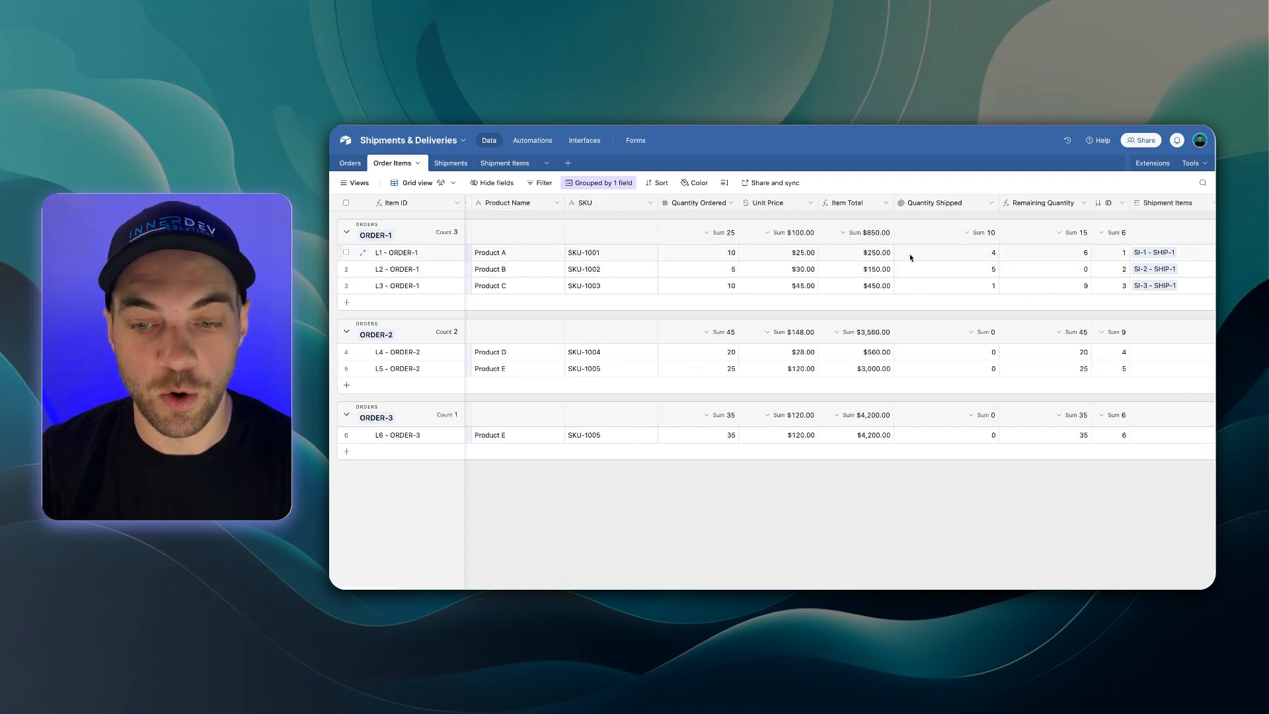
scroll(910, 257, "right", 2)
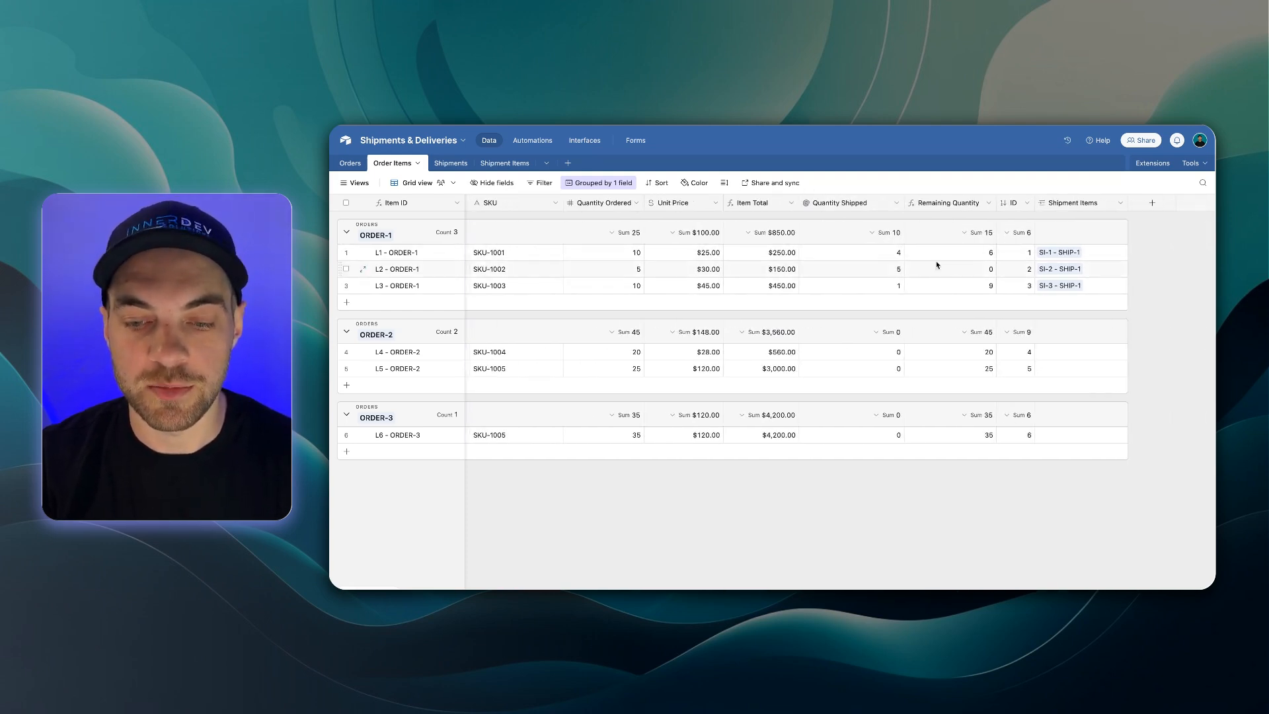
left_click(985, 258)
left_click(987, 270)
left_click(978, 290)
left_click(1178, 308)
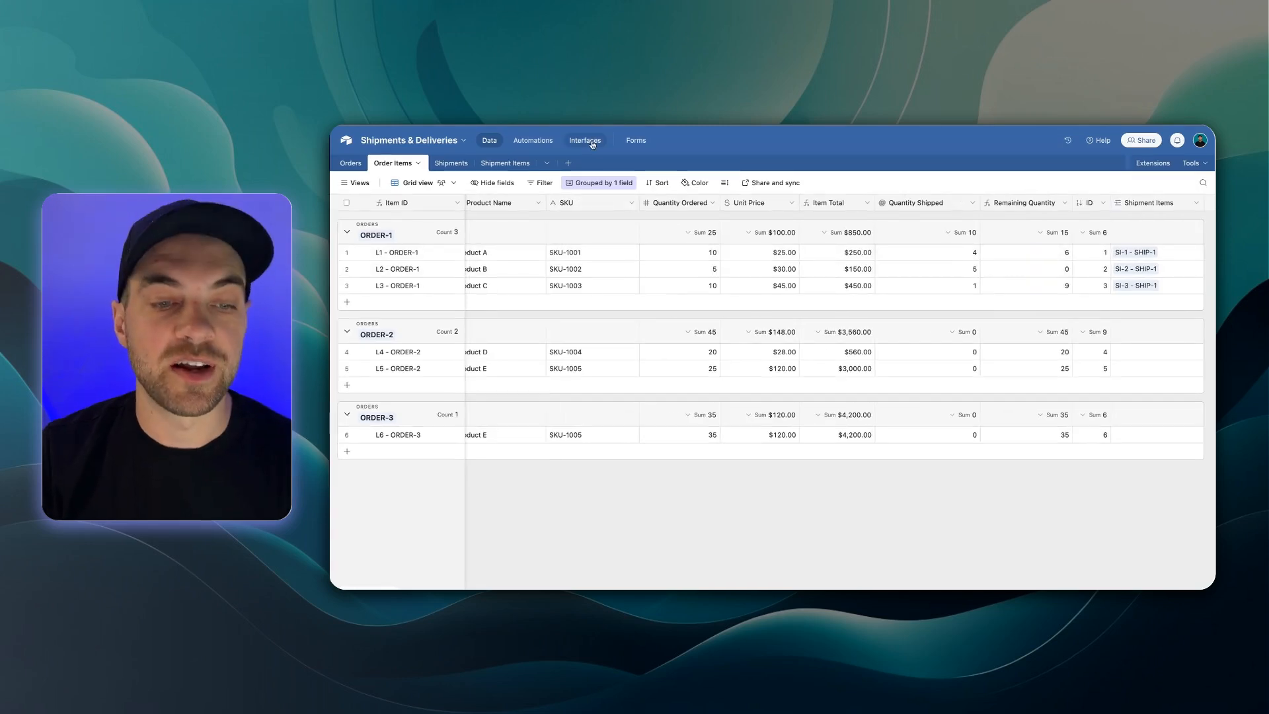
Add a new page to the interface with the Record review layout, connected to the Shipments table.
left_click(584, 140)
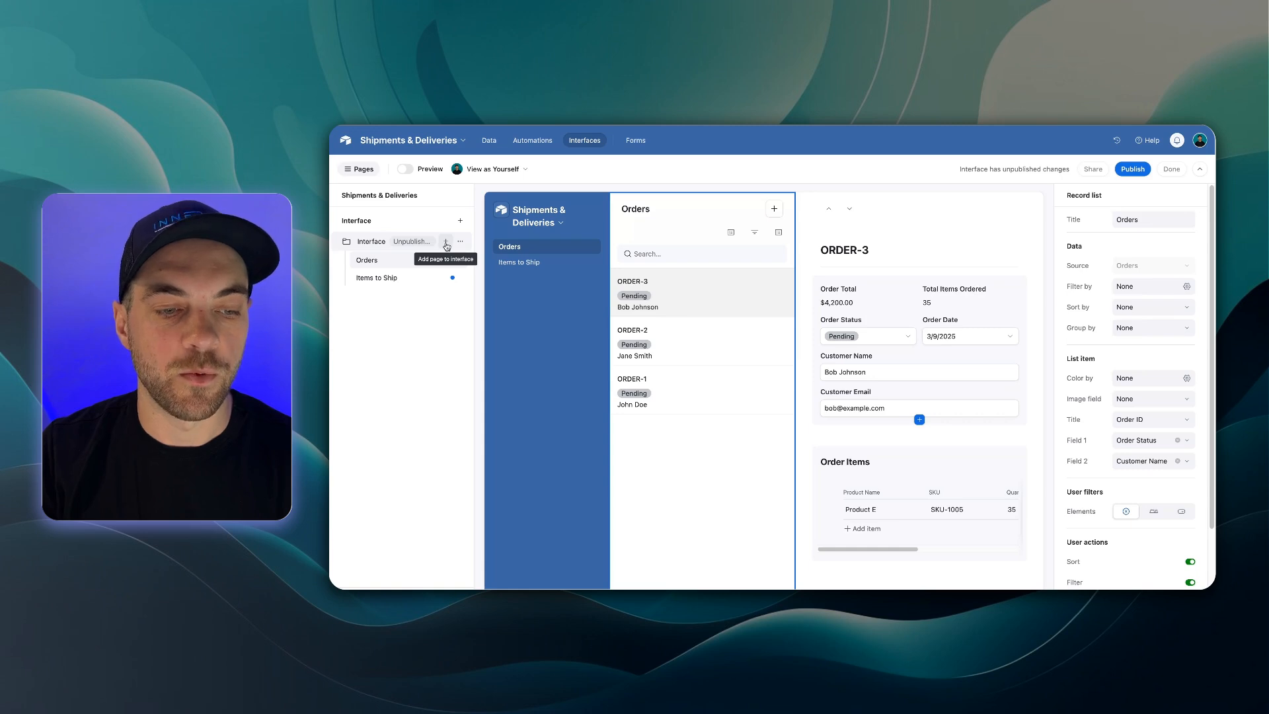
left_click(445, 243)
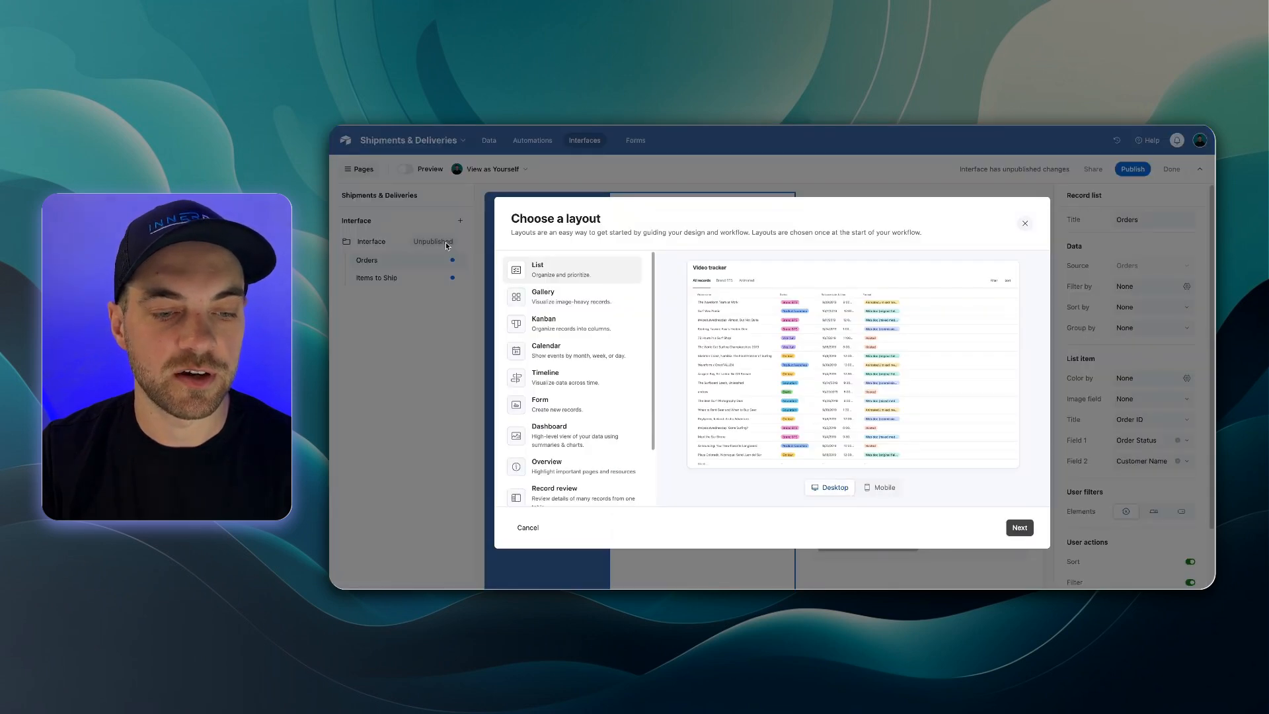
left_click(555, 441)
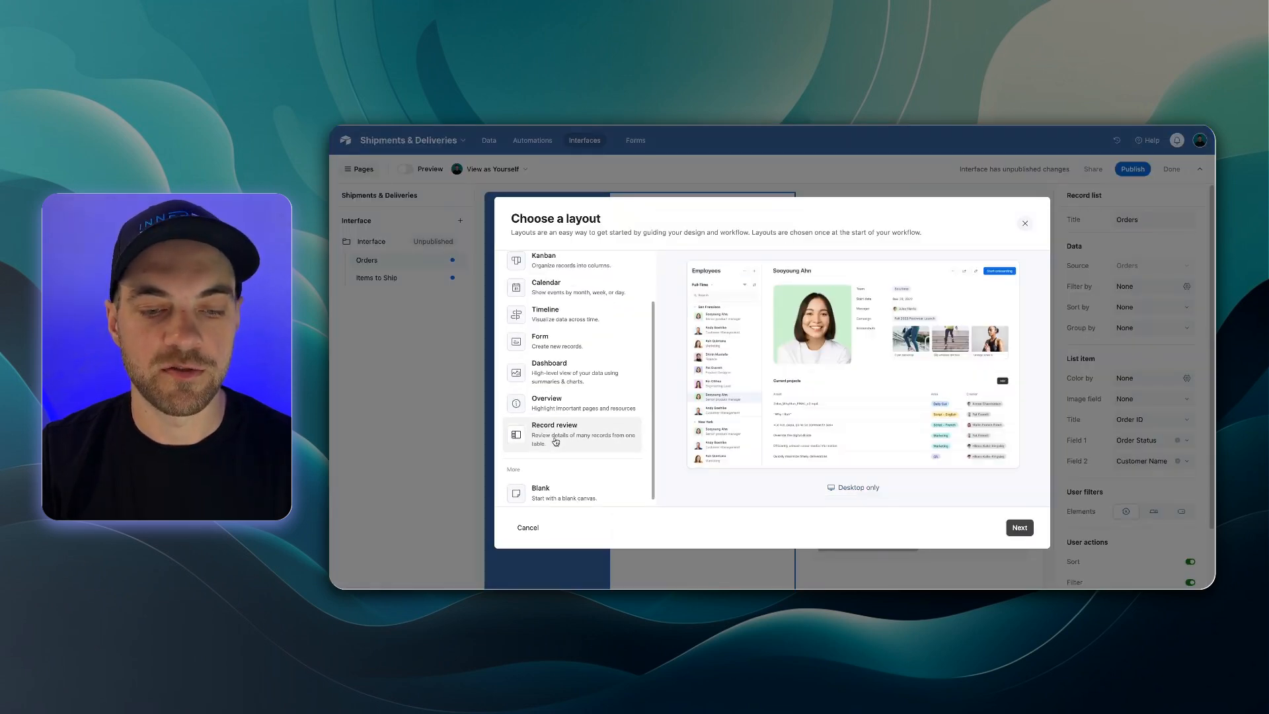
left_click(1018, 531)
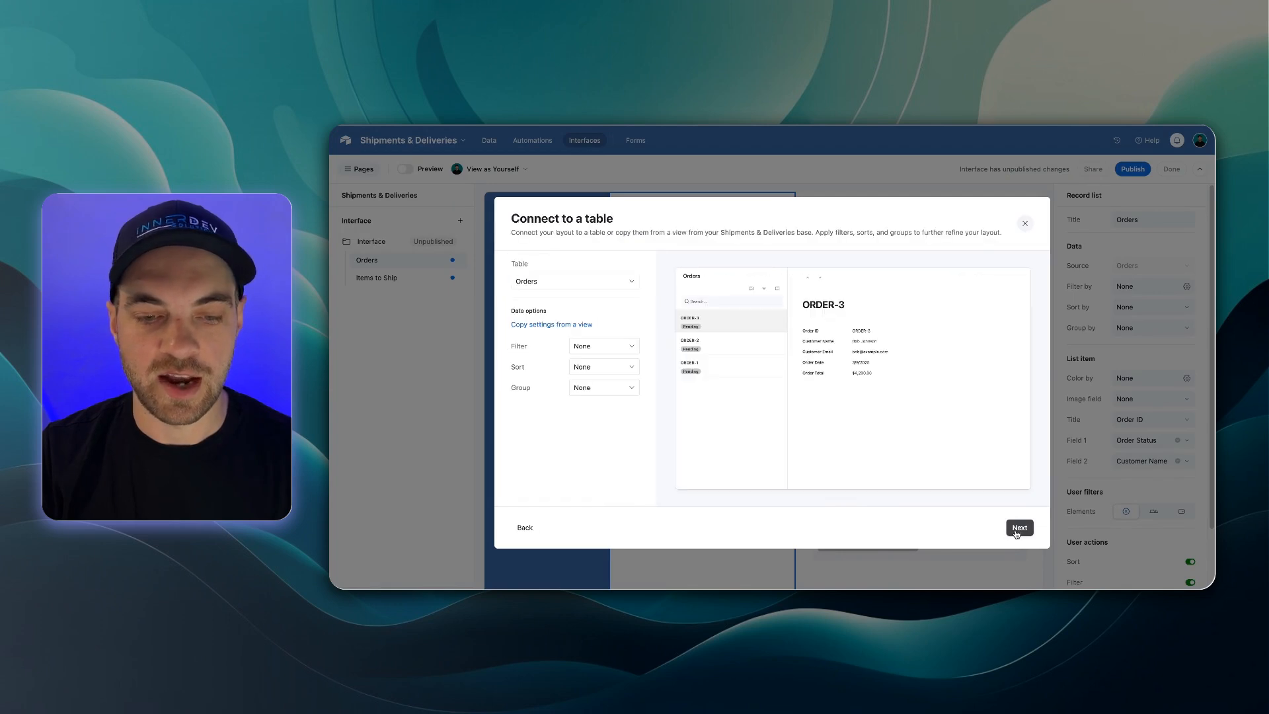
left_click(572, 283)
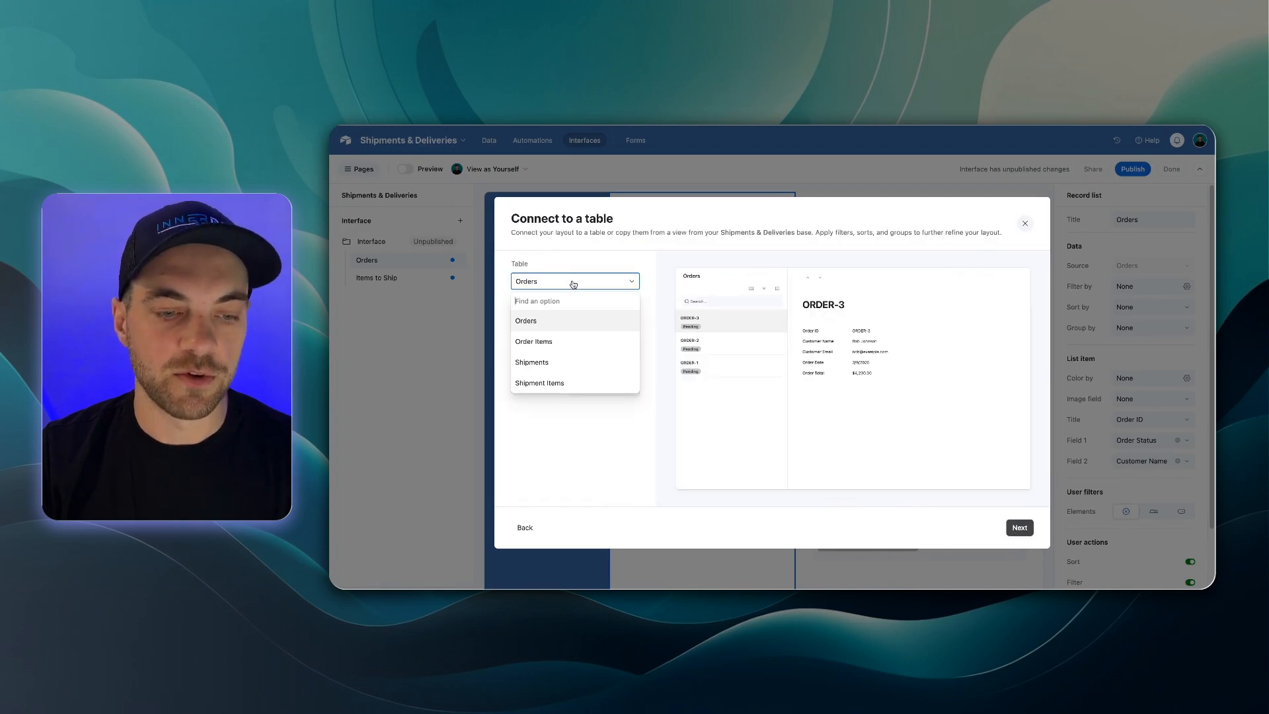
left_click(557, 362)
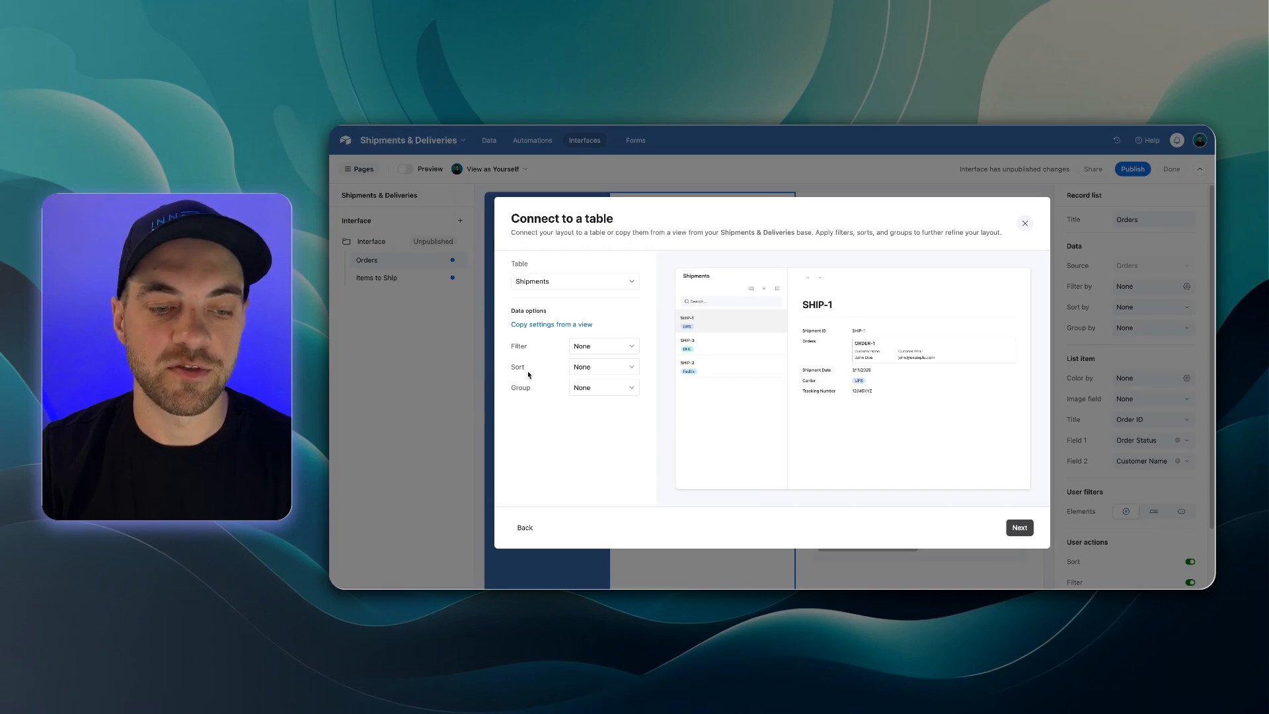
left_click(1020, 528)
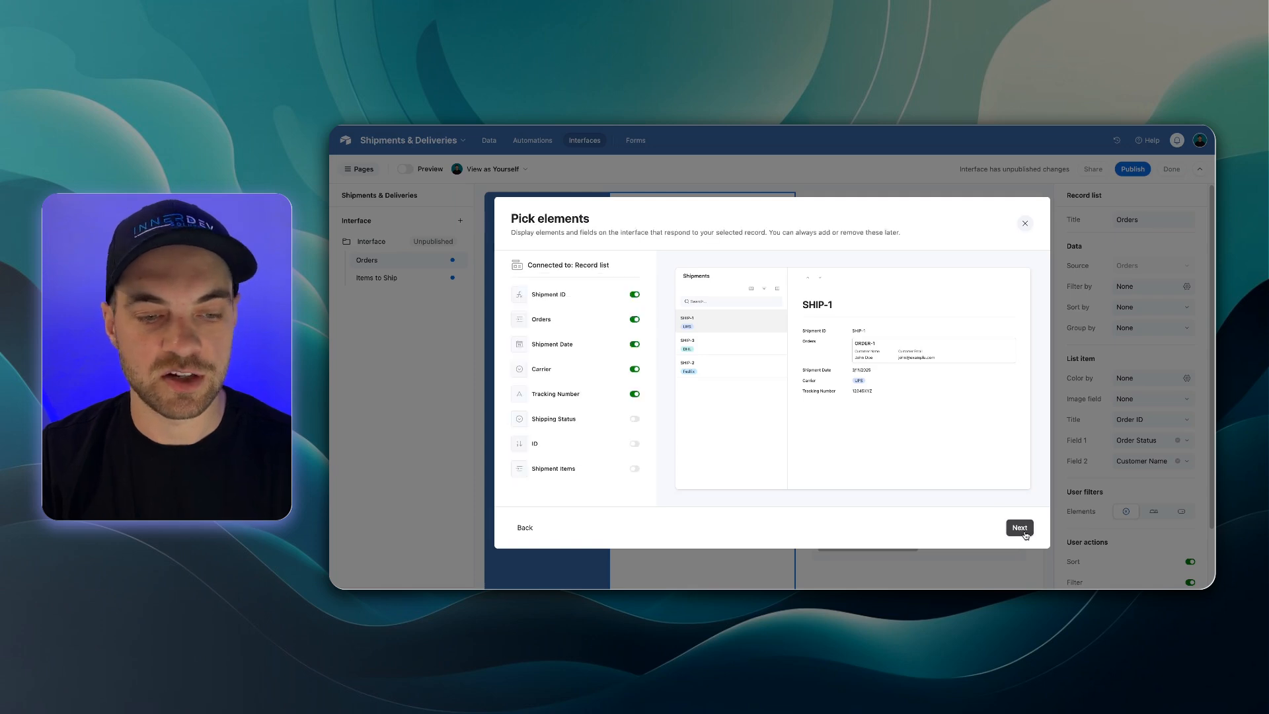
Exclude Shipment ID and include Shipping Status and Shipment Items in the page elements, then name the page Shipments and finish it.
left_click(635, 295)
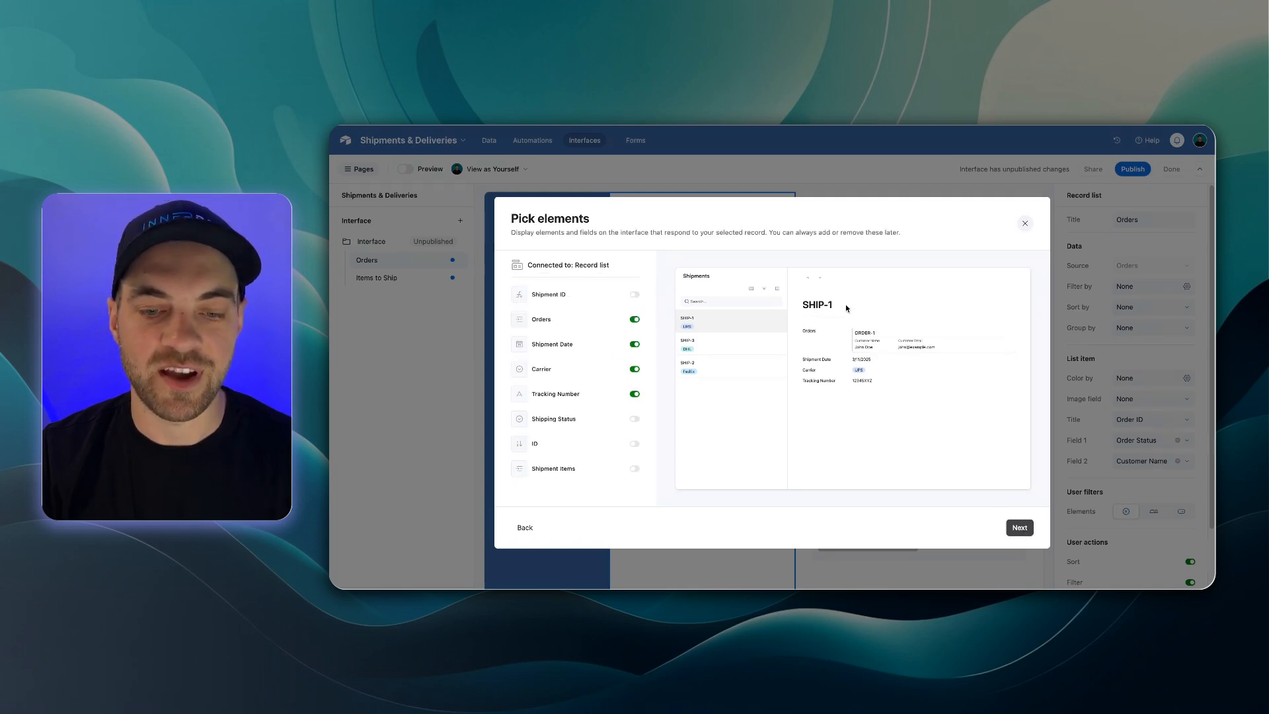
left_click(633, 419)
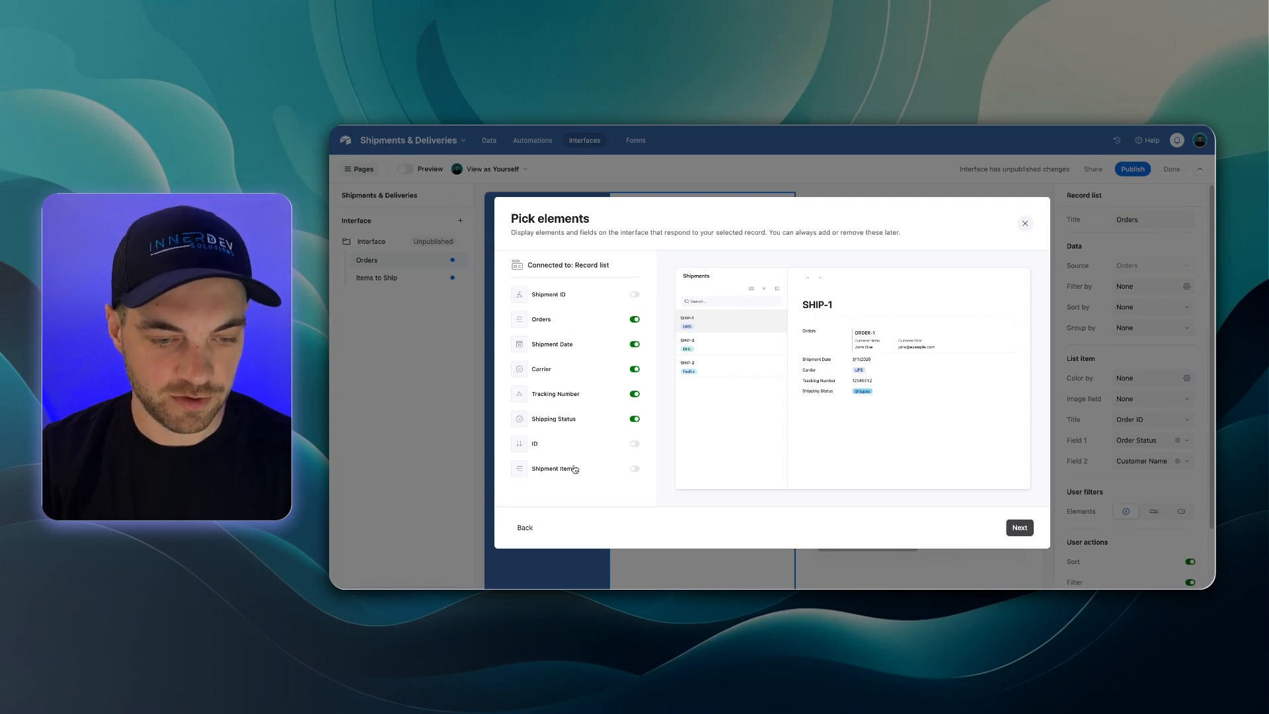
left_click(634, 469)
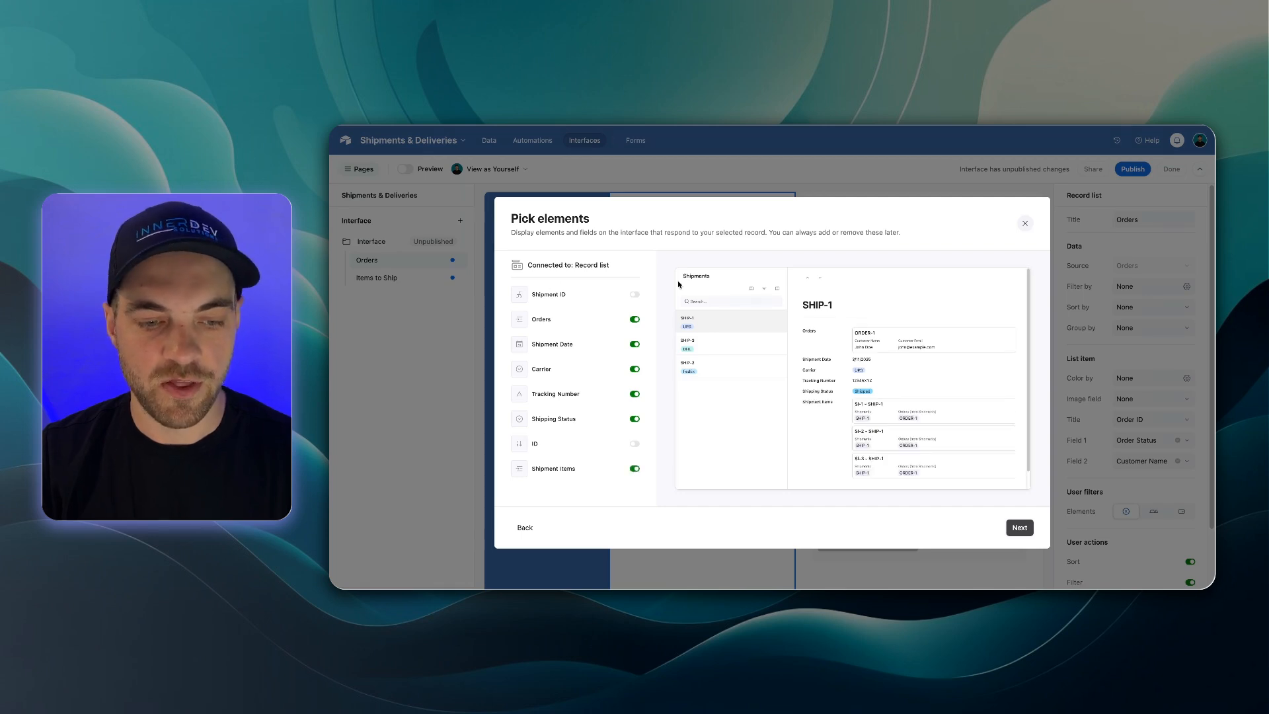
left_click(1020, 533)
type("Shipments")
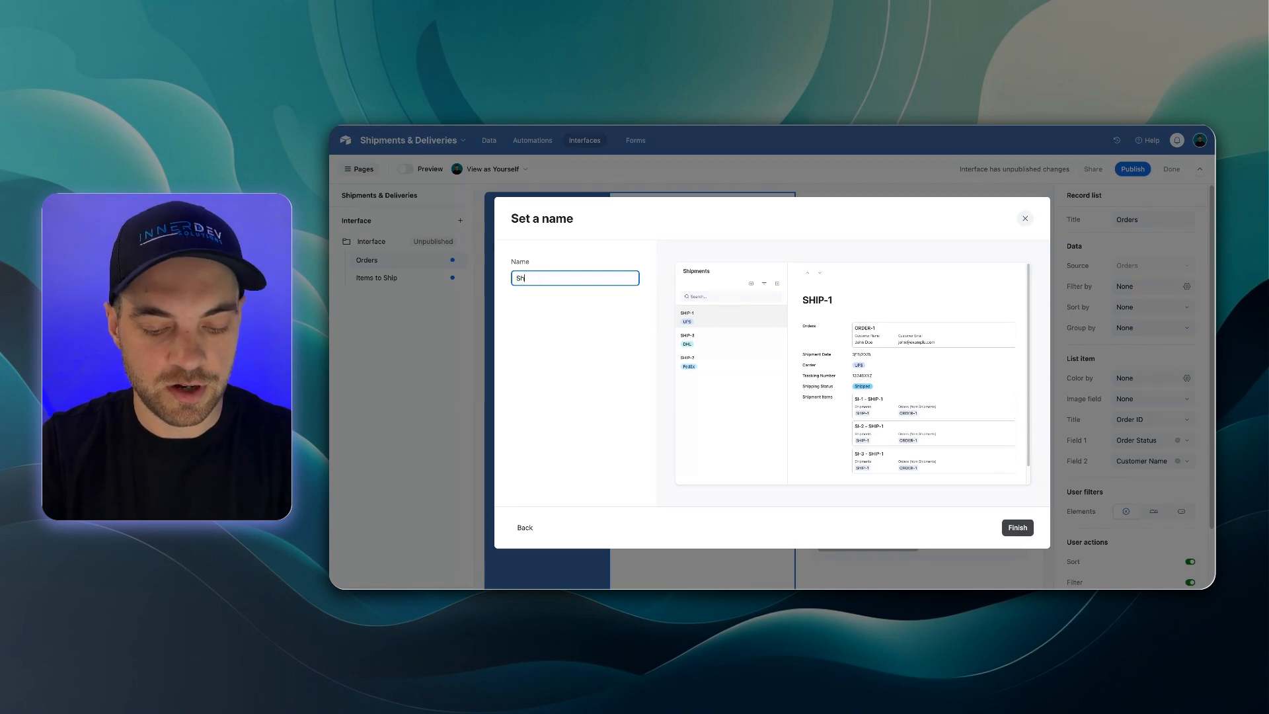
left_click(1015, 531)
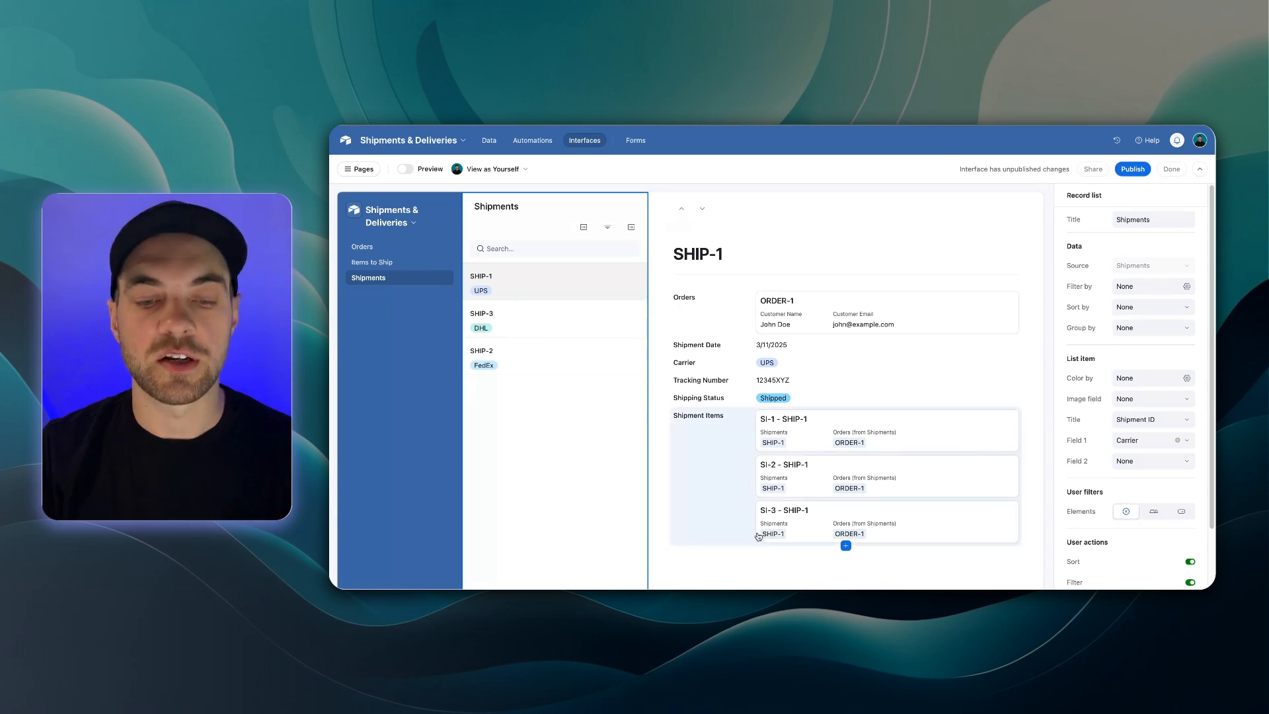
Review the details of SHIP-3, SHIP-2 and SHIP-1 on the new Shipments page.
left_click(511, 322)
left_click(509, 359)
left_click(520, 330)
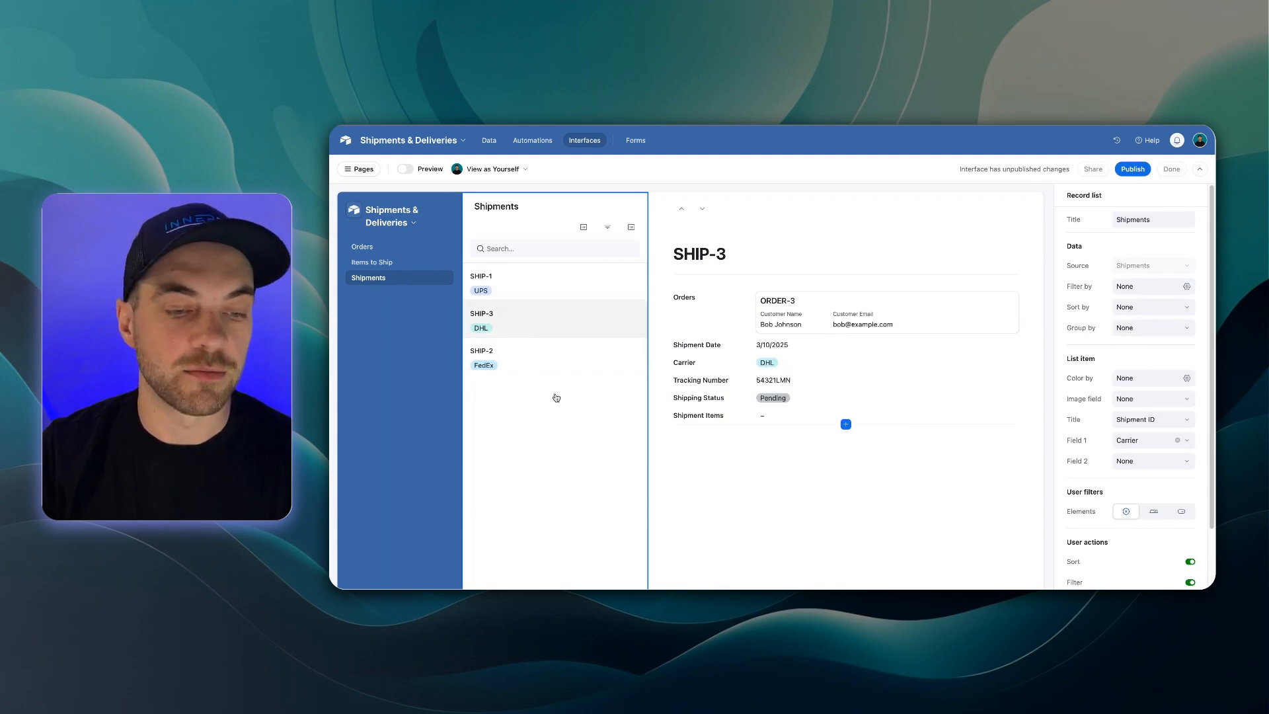
left_click(506, 294)
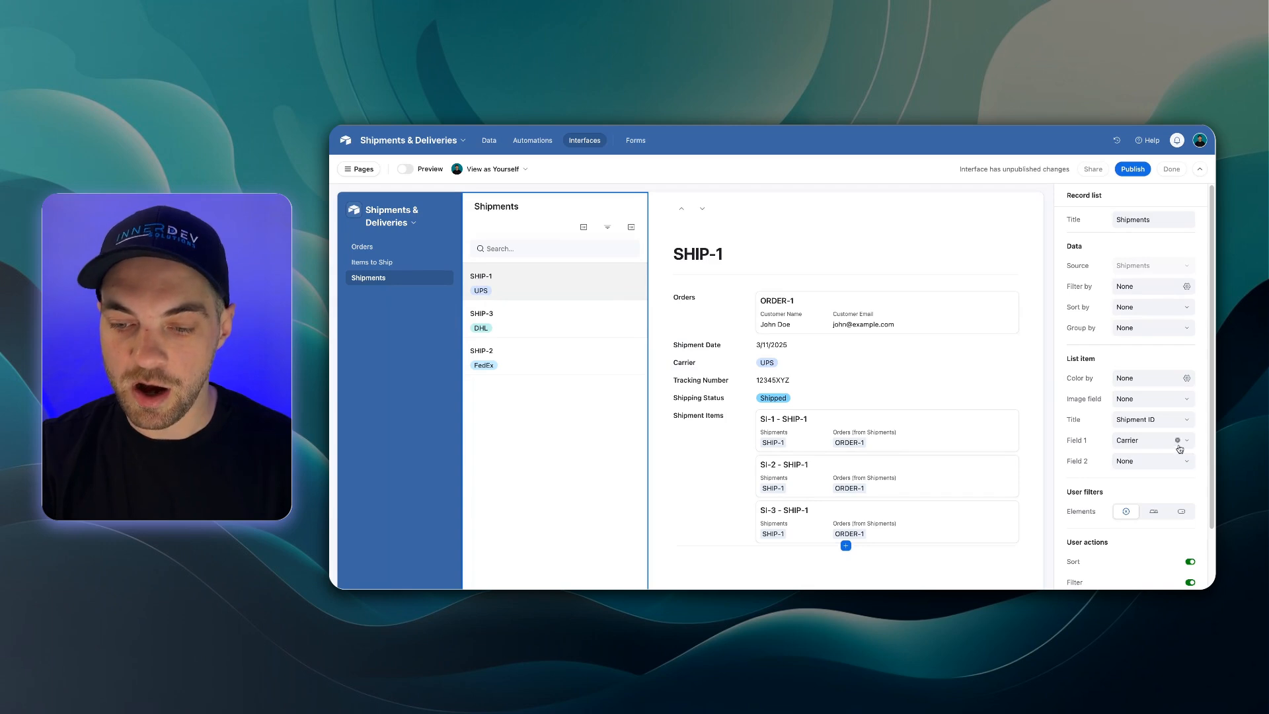
In the Shipments record list, add Shipping Status as a list item field and remove Carrier.
scroll(1183, 409, "down", 1)
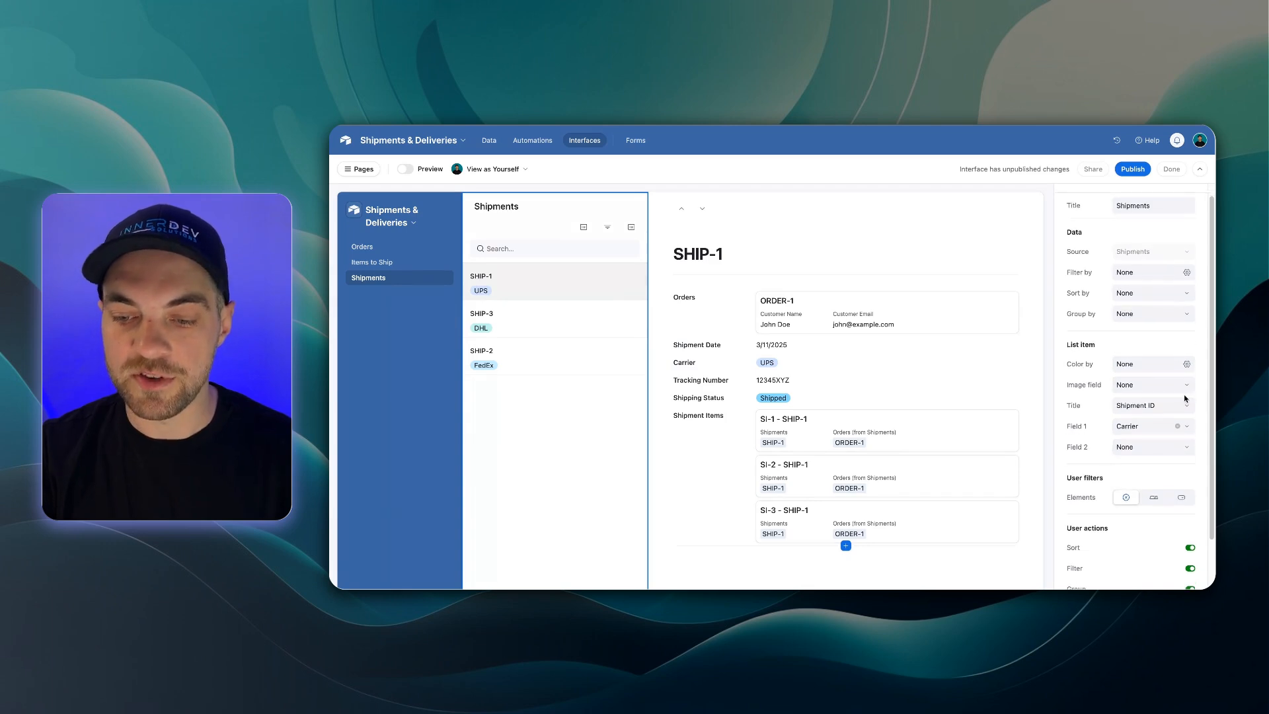
left_click(1186, 439)
scroll(1189, 496, "down", 2)
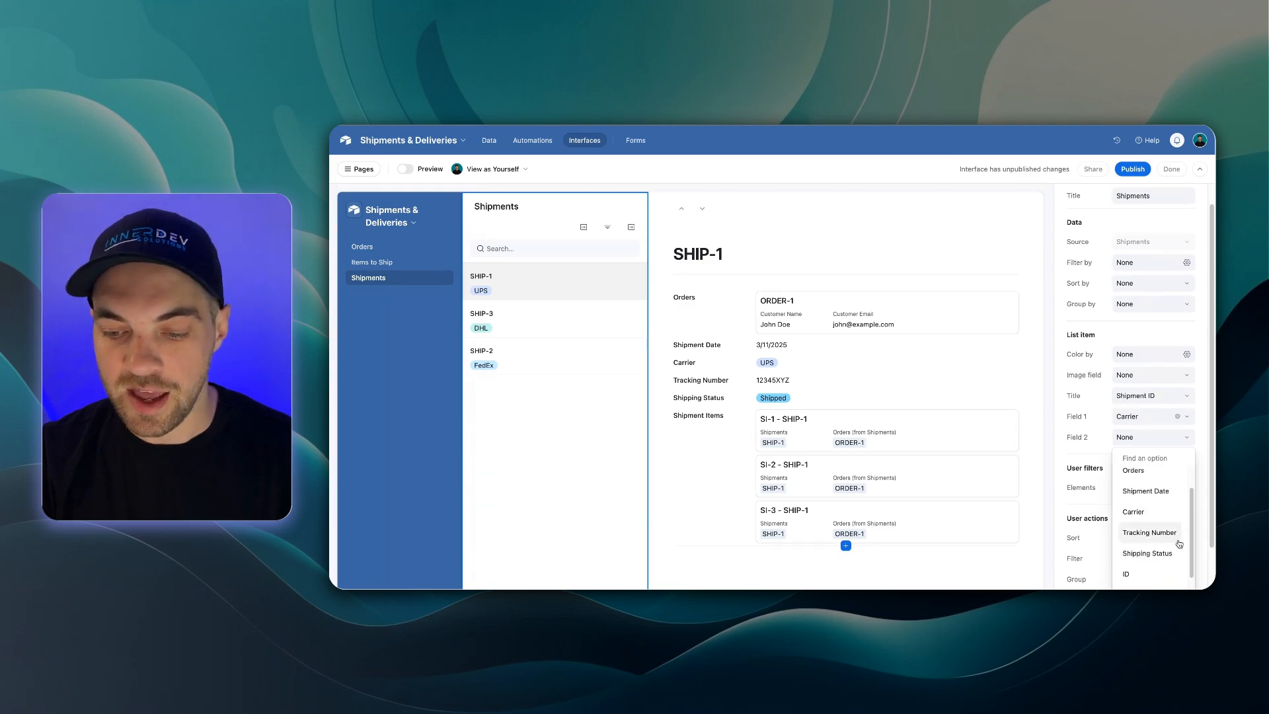
scroll(1156, 523, "up", 1)
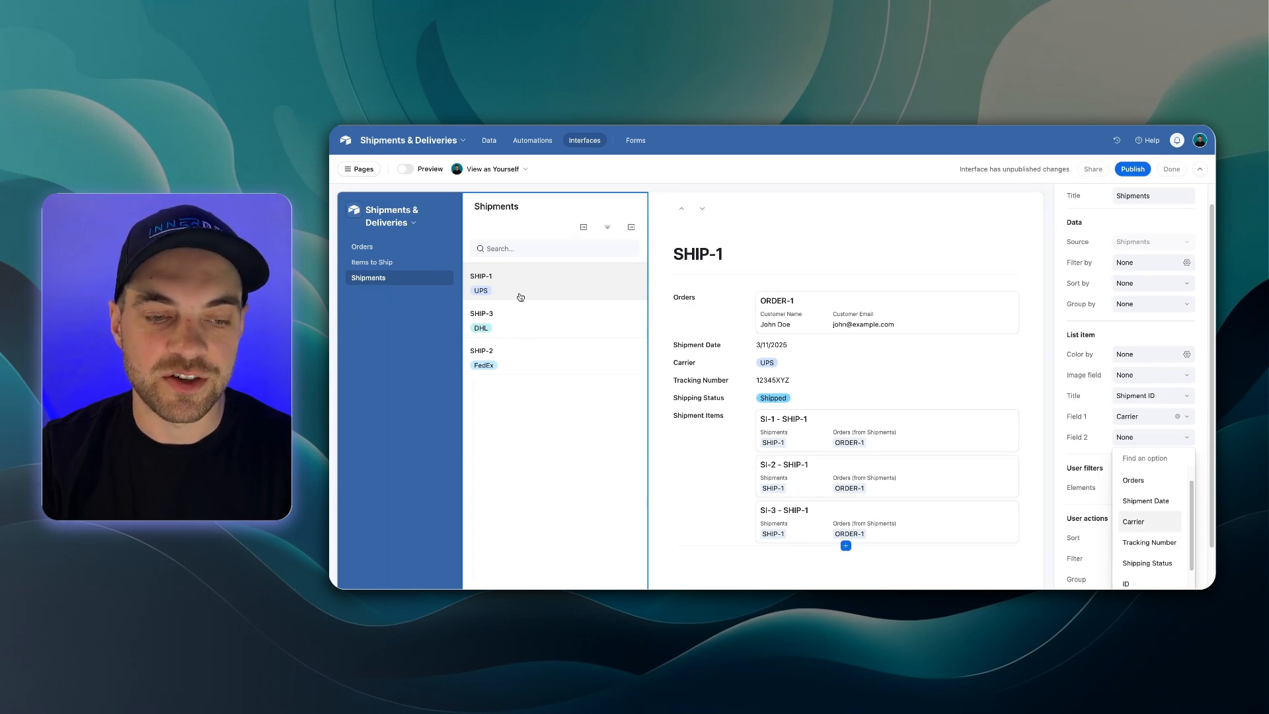
left_click(1153, 563)
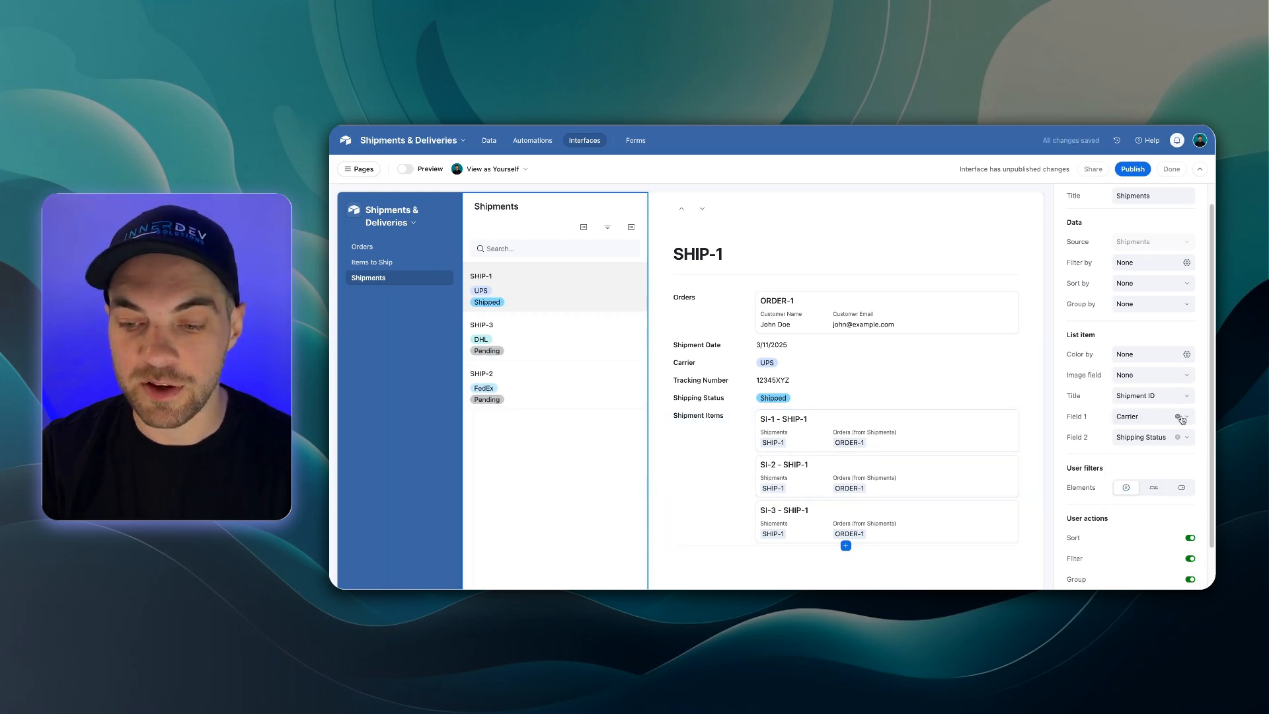
left_click(1177, 416)
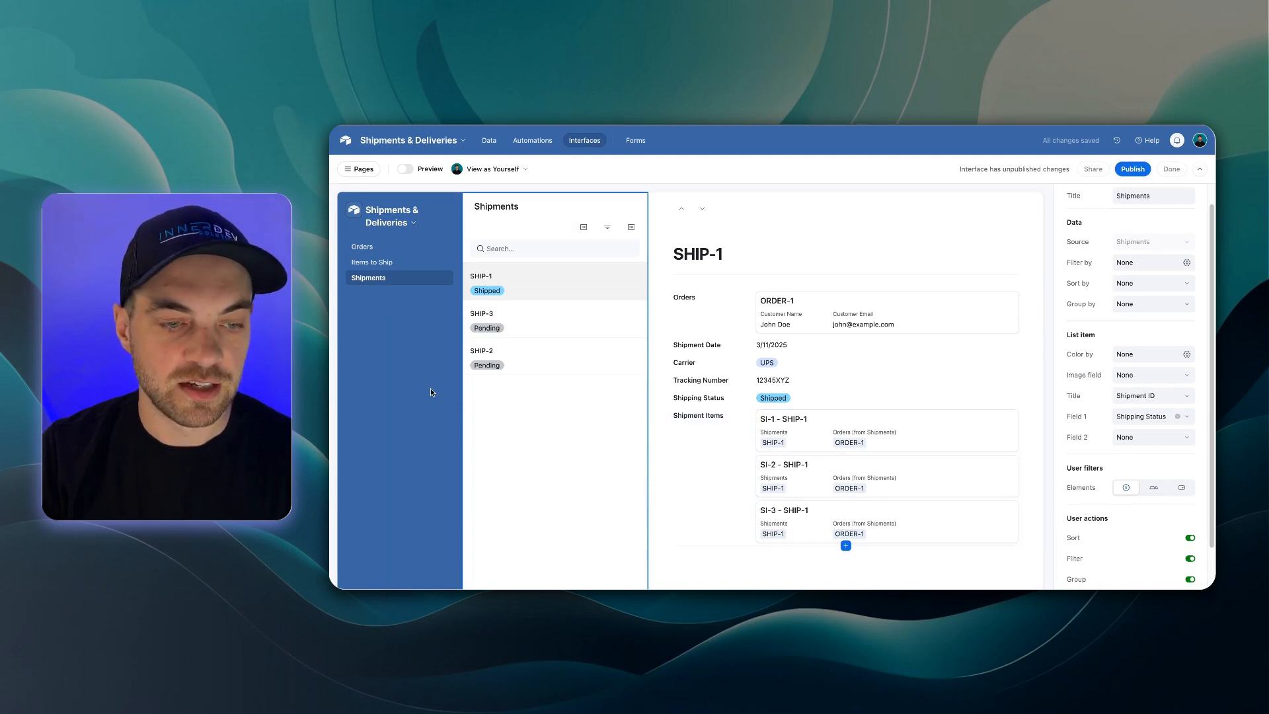
In the Shipments data table, add a Customer Name lookup field from the linked Orders field.
left_click(492, 139)
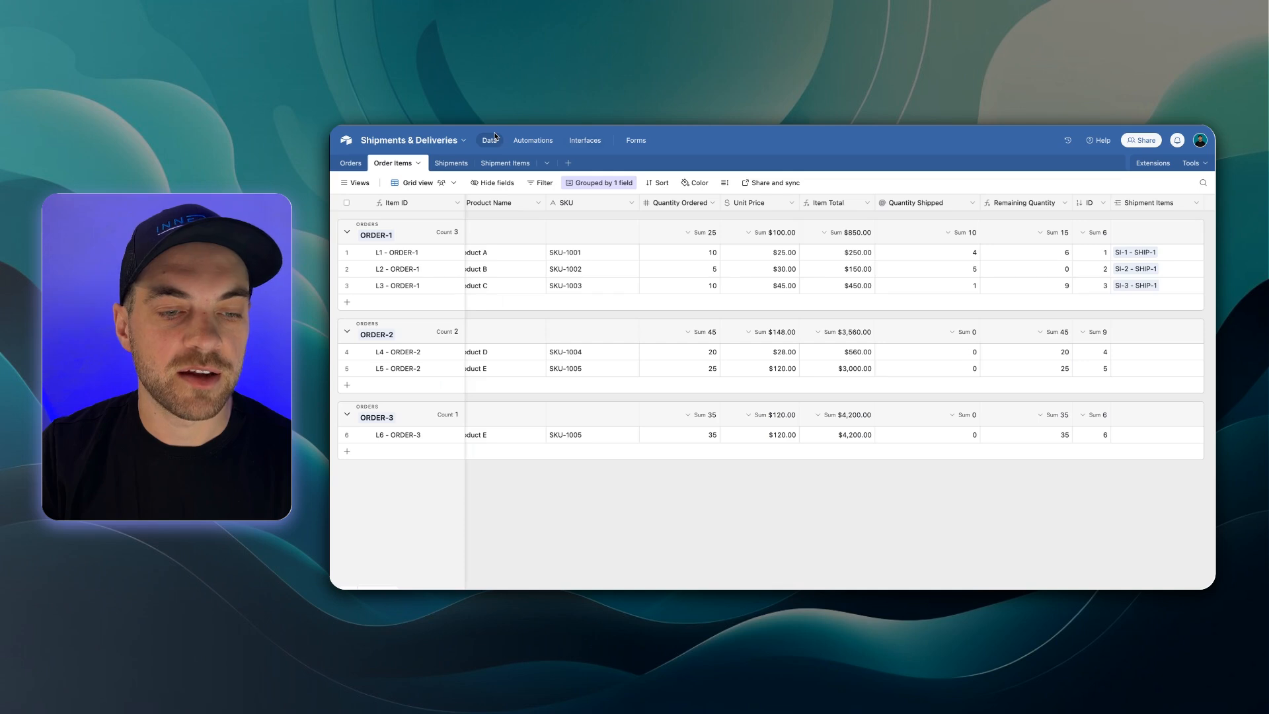
left_click(460, 165)
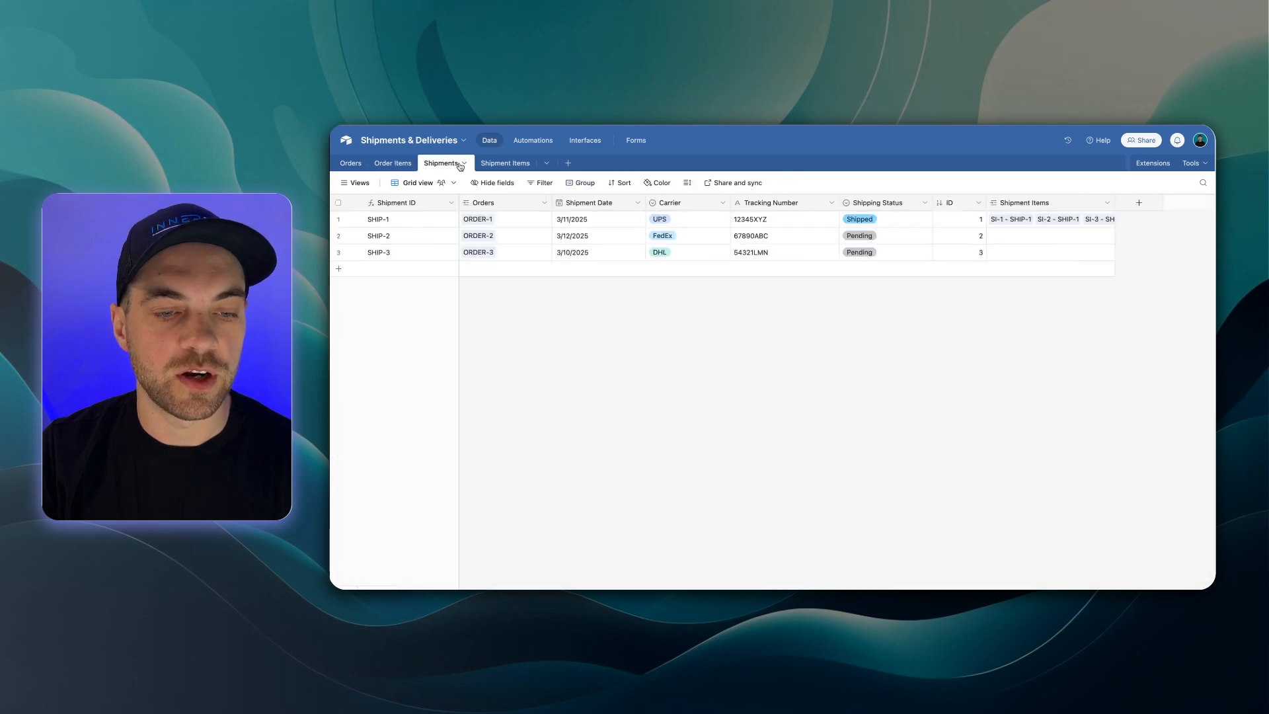
right_click(482, 205)
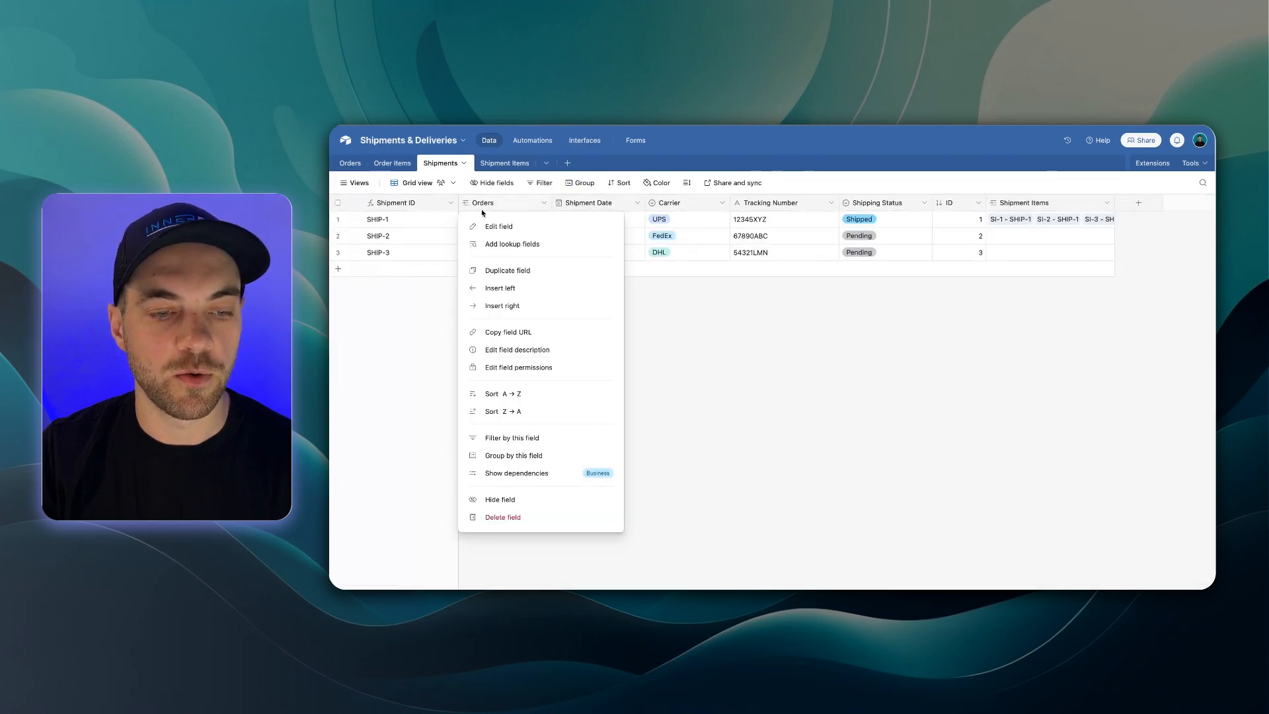
left_click(495, 246)
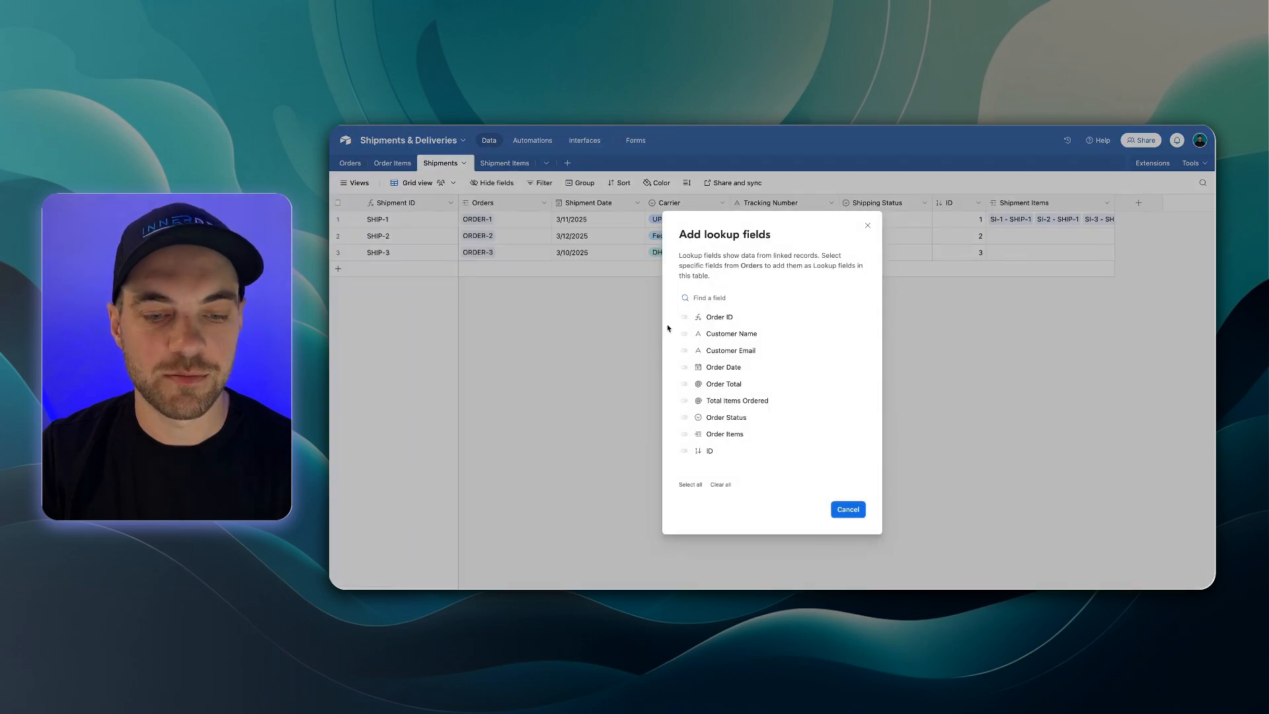
left_click(770, 337)
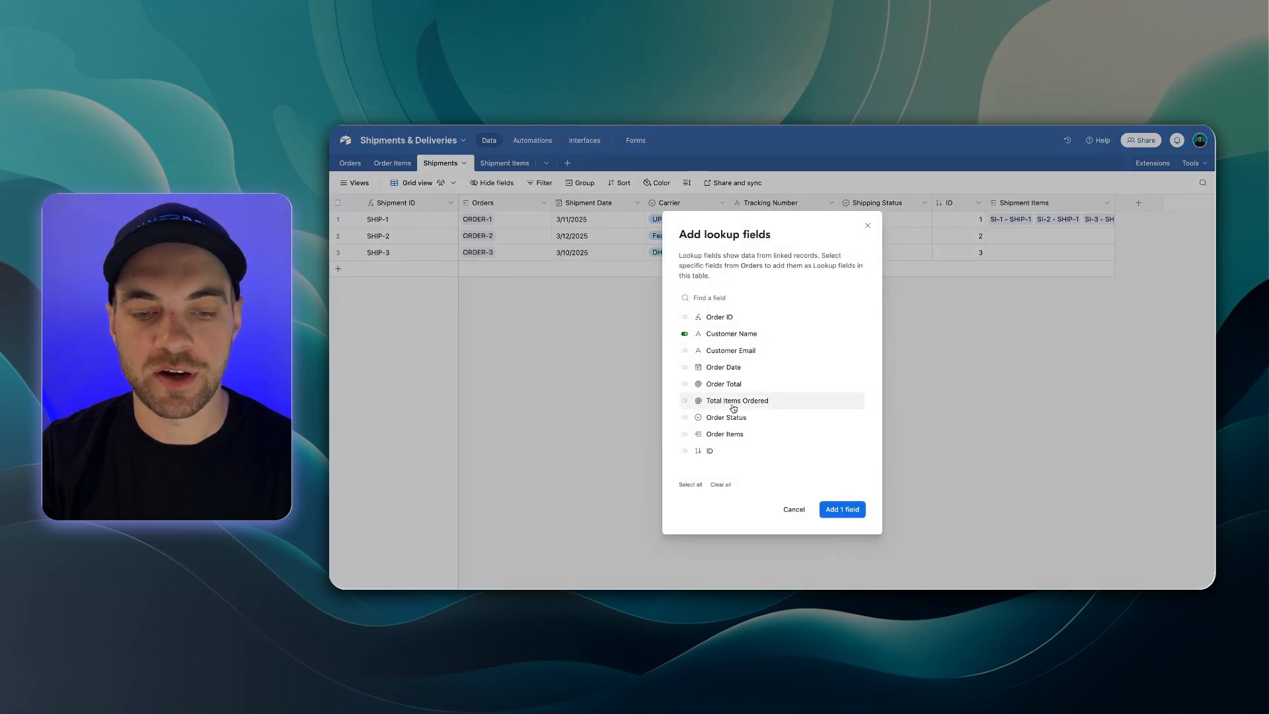
left_click(852, 510)
Back on the Shipments interface page, set the record list's Field 2 to the Customer Name lookup.
left_click(585, 140)
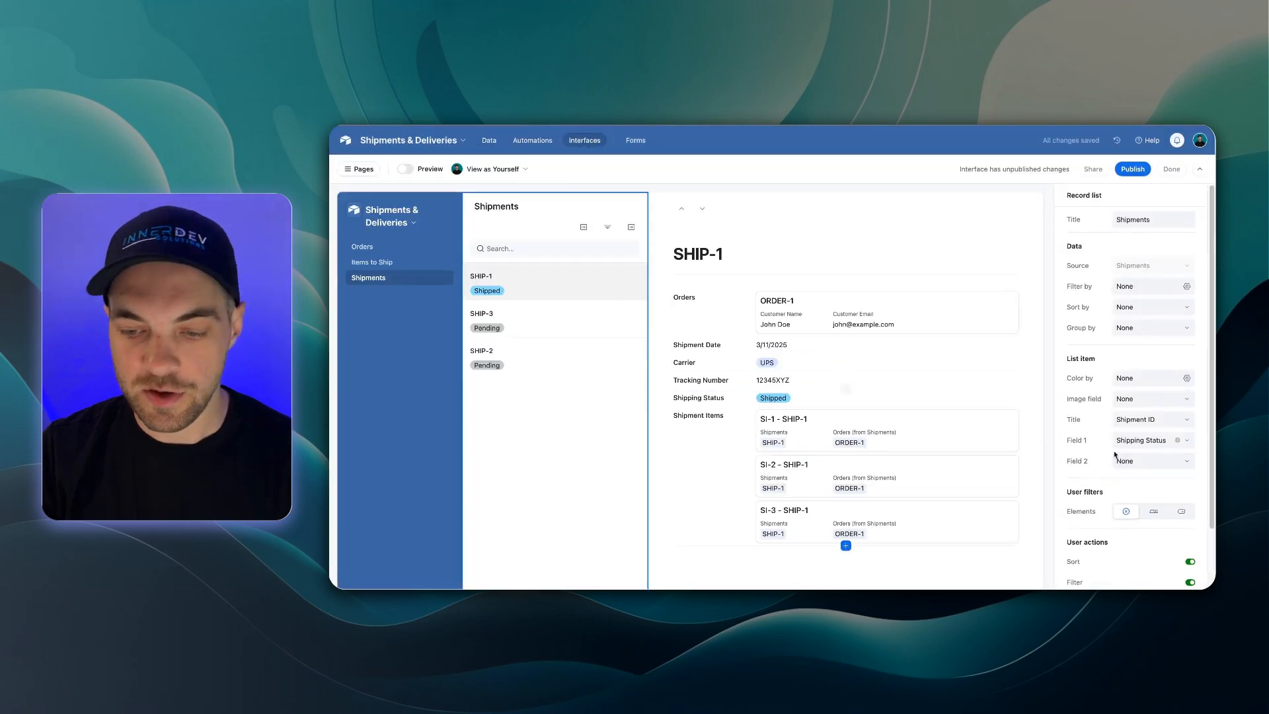
left_click(1182, 465)
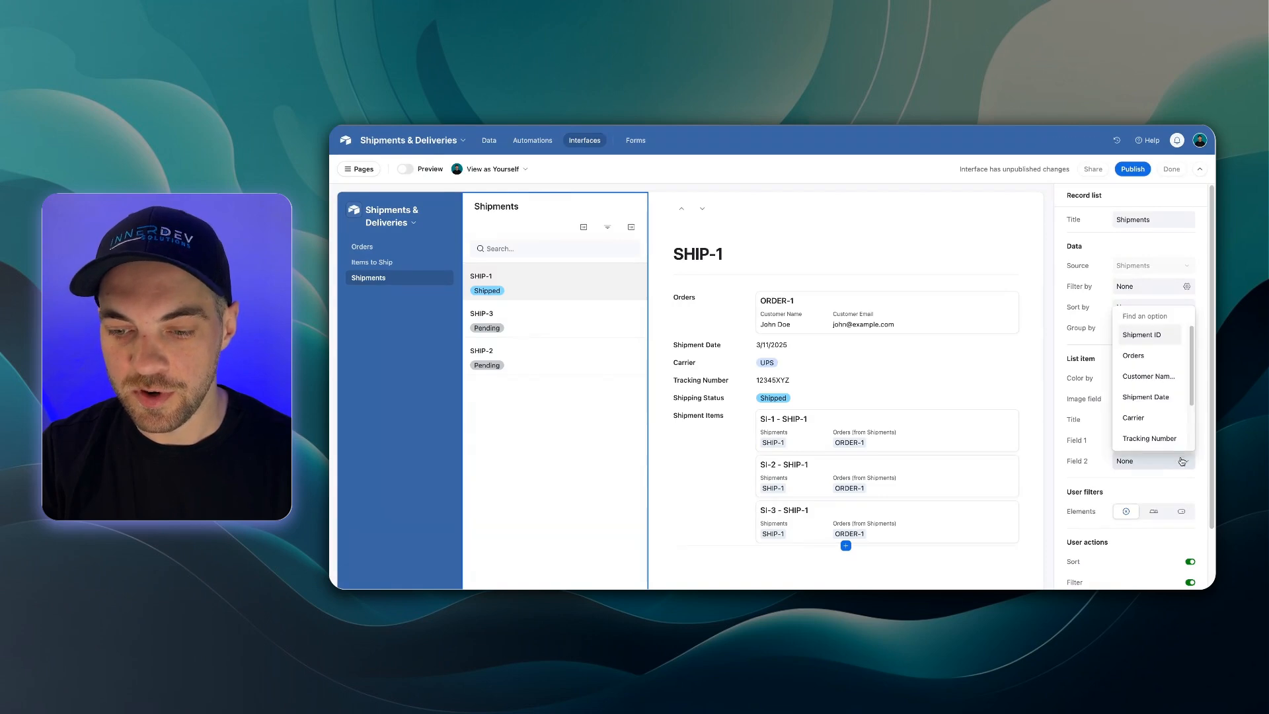
left_click(1158, 382)
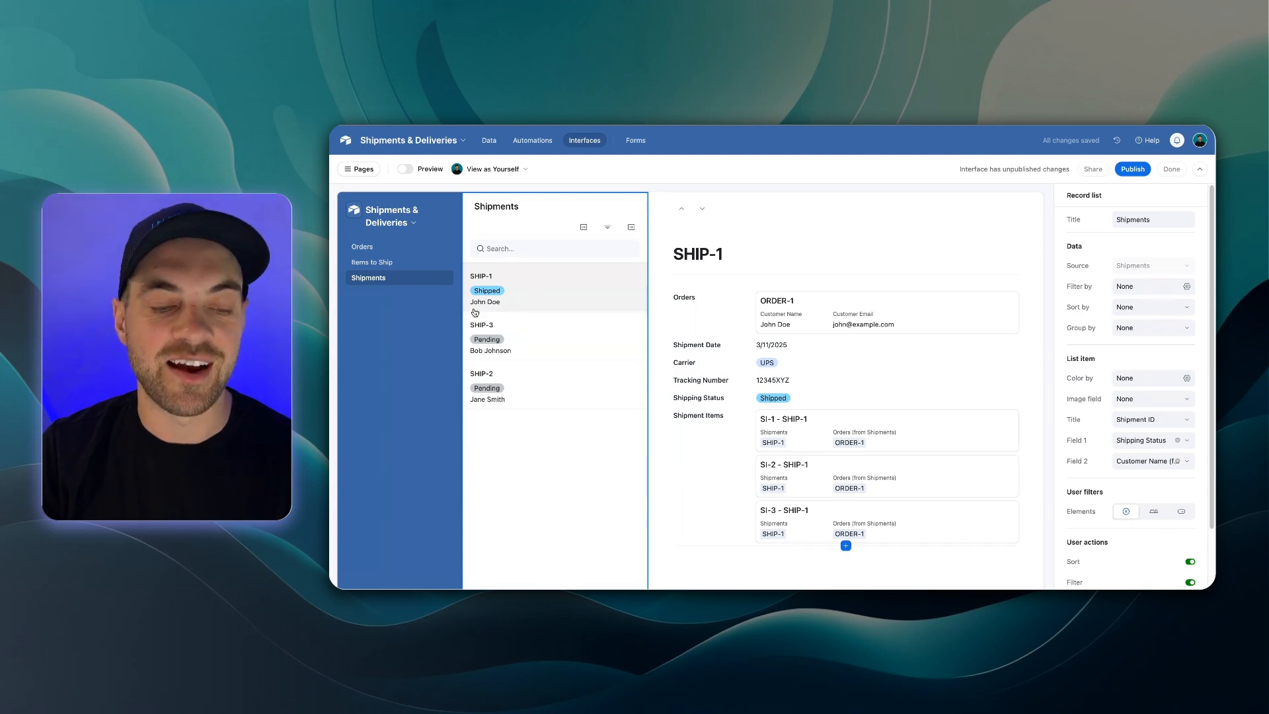
Allow linking and unlinking records in the Orders field and make the shipment details group editable.
left_click(731, 330)
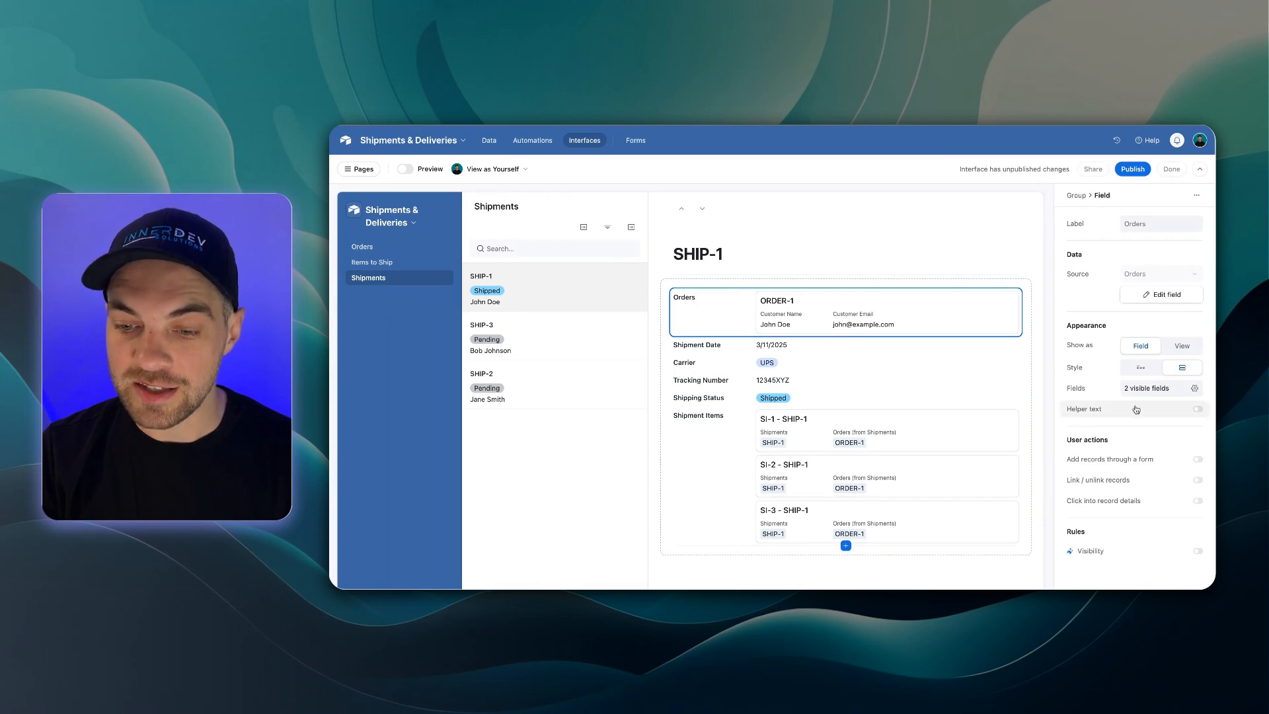
left_click(1197, 480)
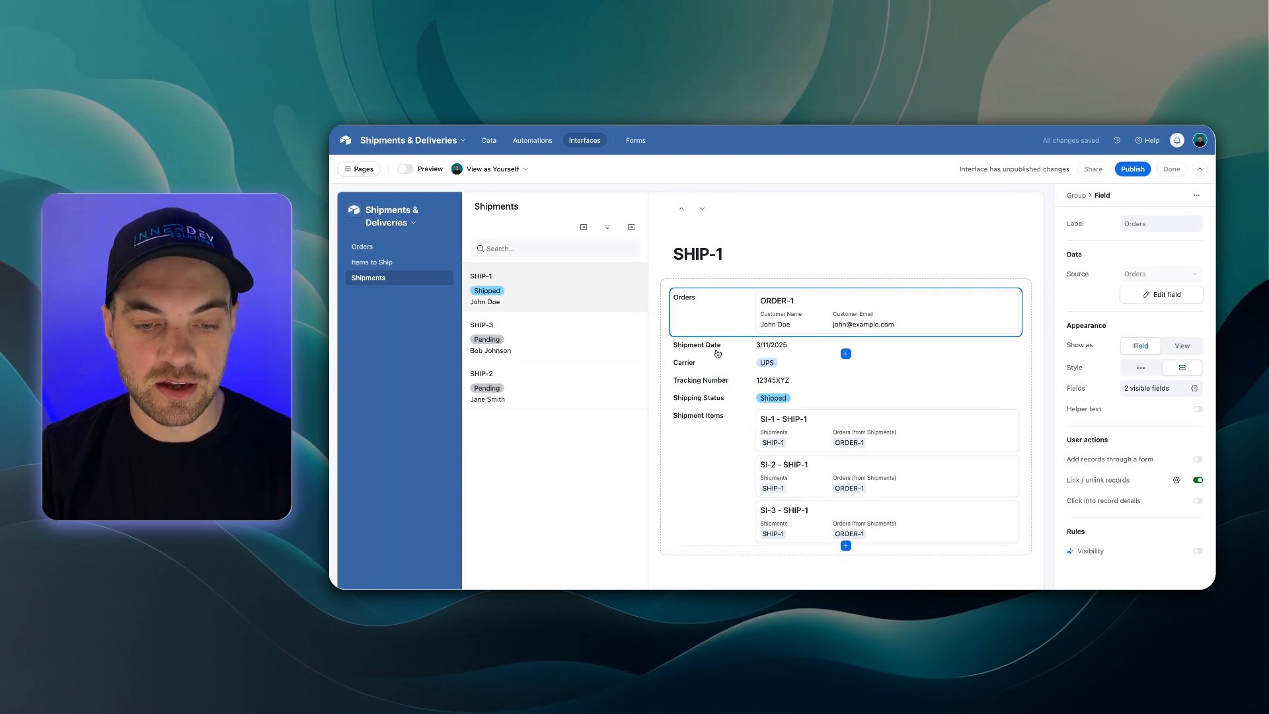
left_click(664, 288)
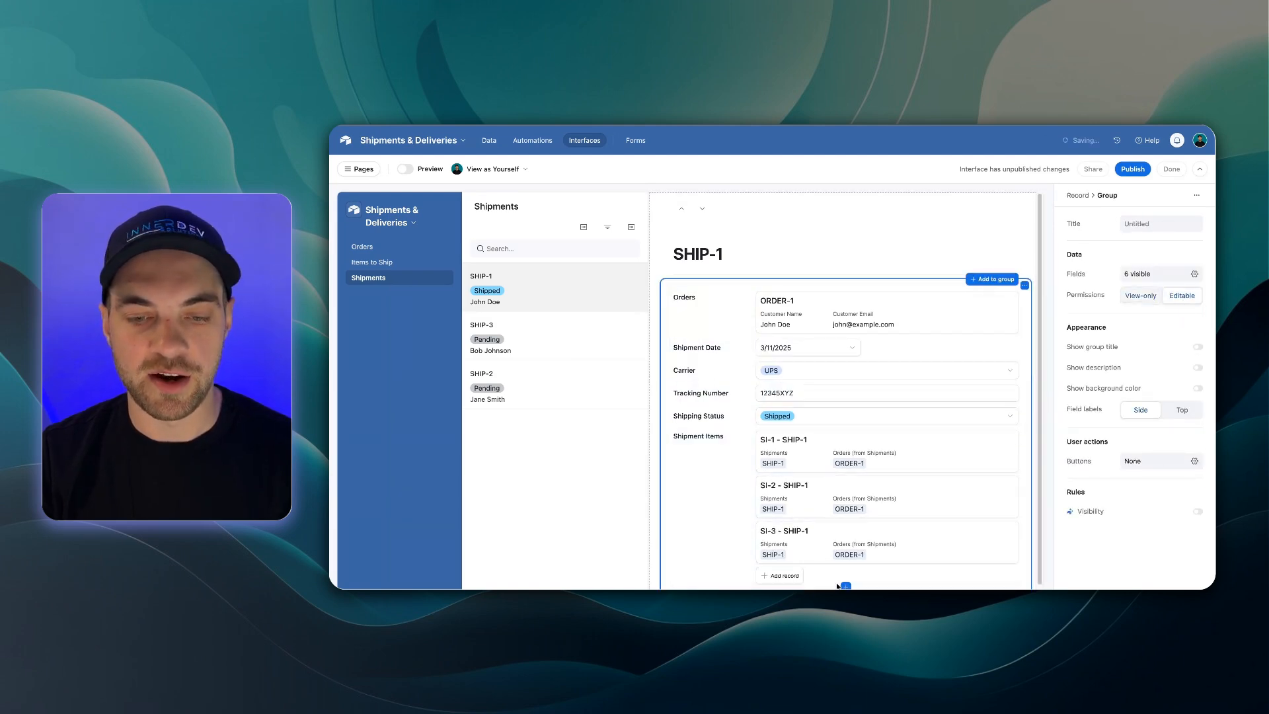
Rearrange the shipment details so Tracking Number sits beside Carrier and Shipping Status sits beside Shipment Date, directly below Orders.
left_click(709, 324)
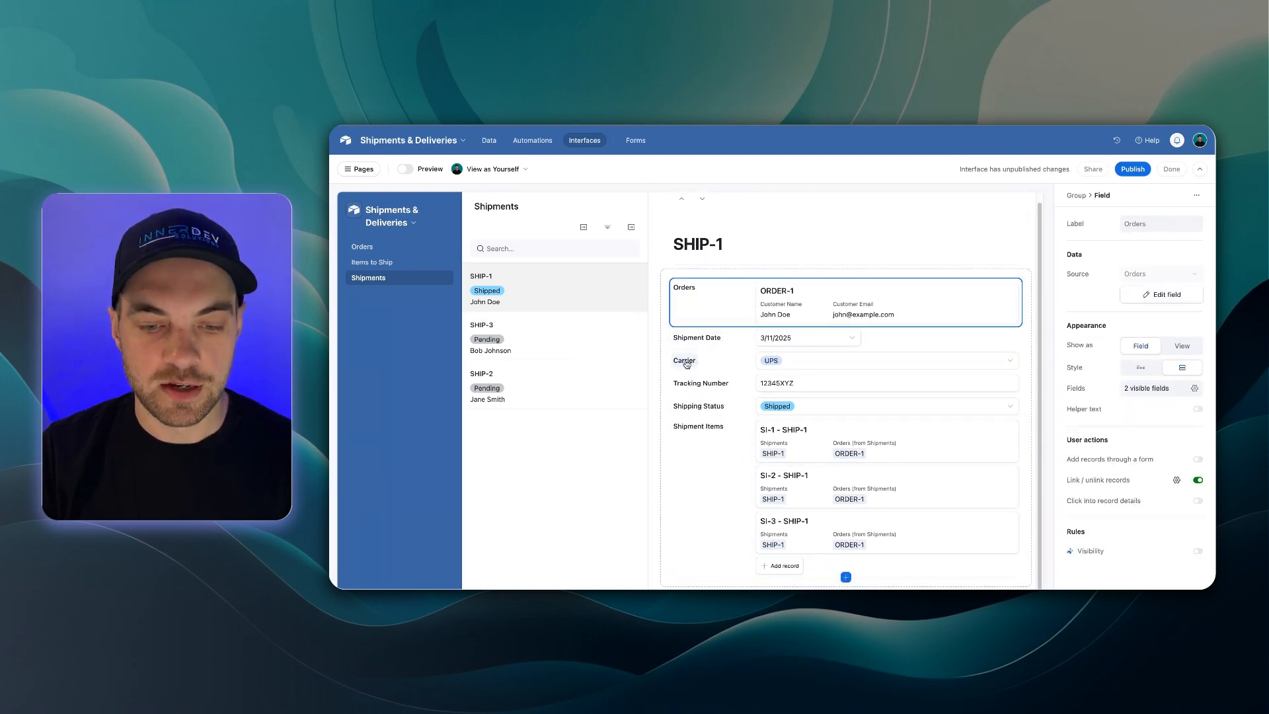
left_click_drag(691, 383, 1027, 365)
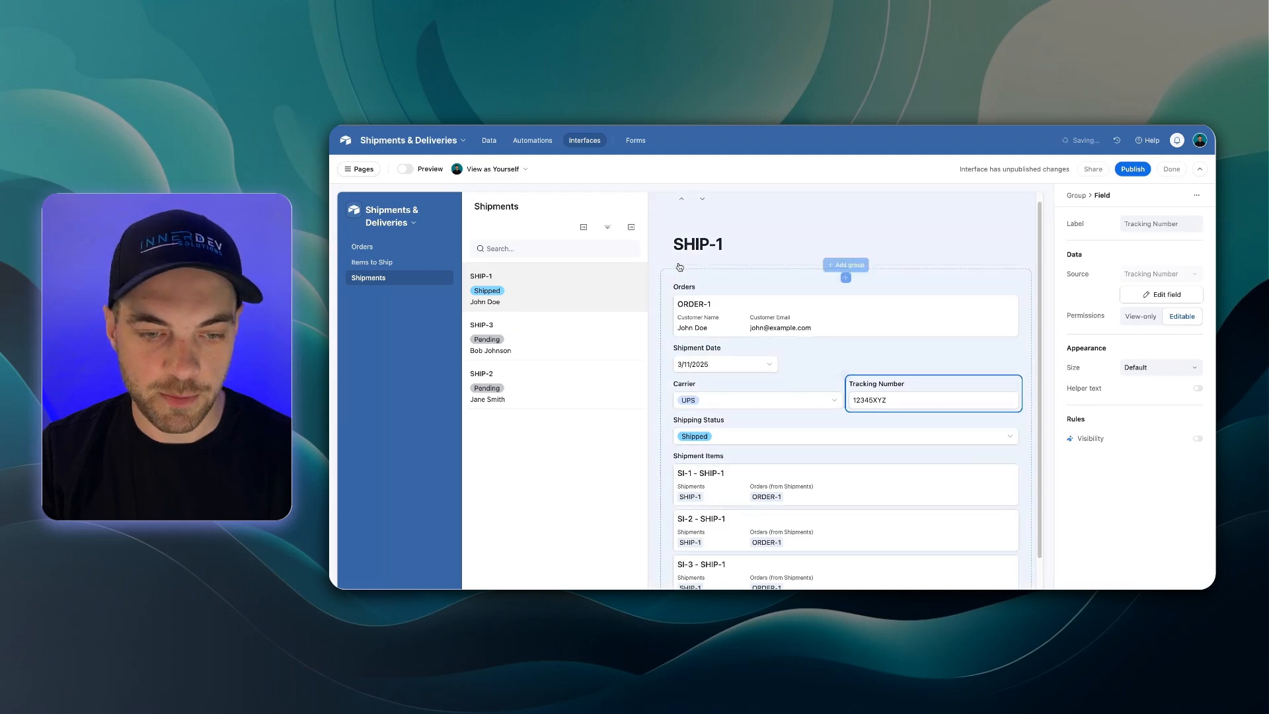
left_click(668, 285)
left_click_drag(698, 420, 672, 336)
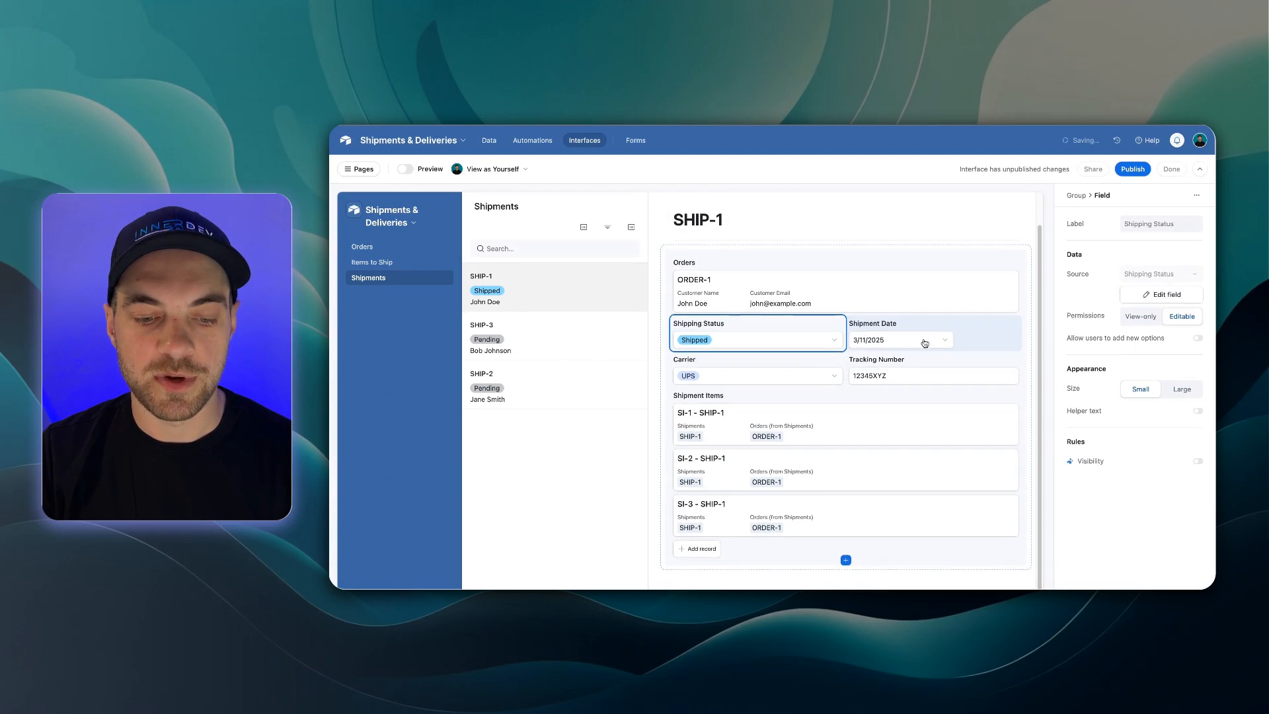
Show the Shipment Items field as a list view and turn off its description.
left_click(945, 420)
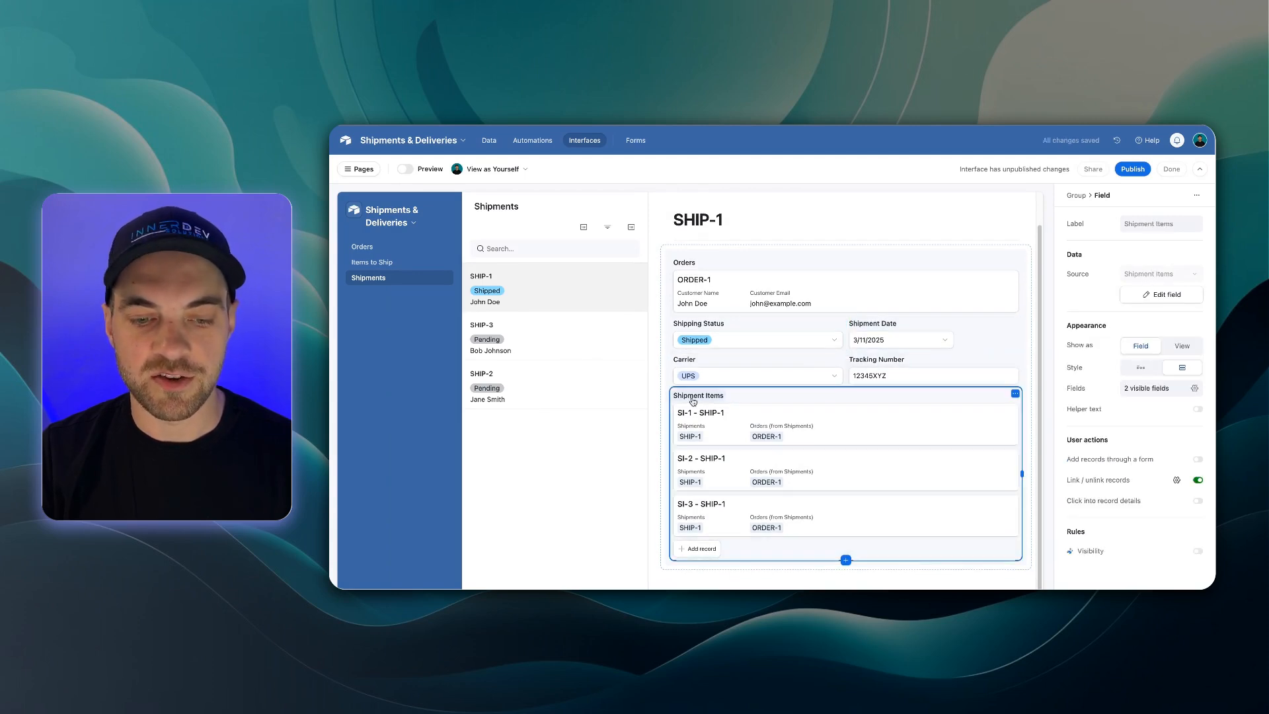
left_click(1182, 347)
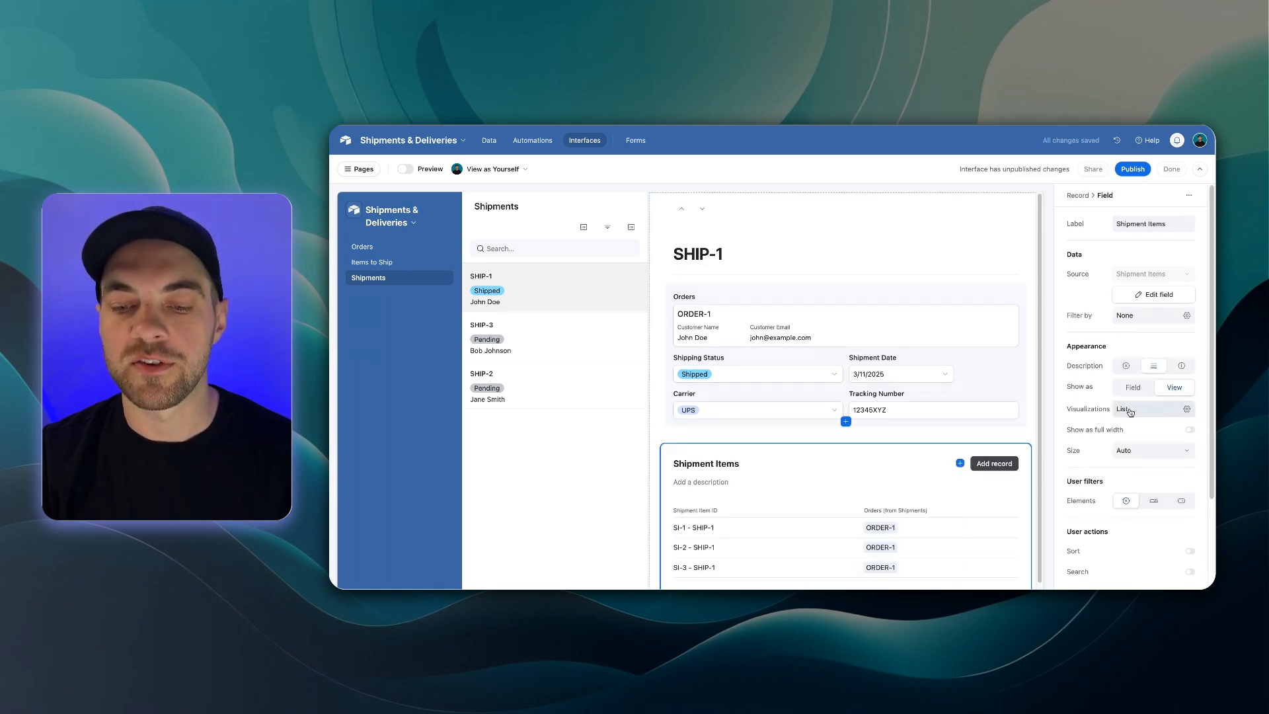
left_click(1125, 365)
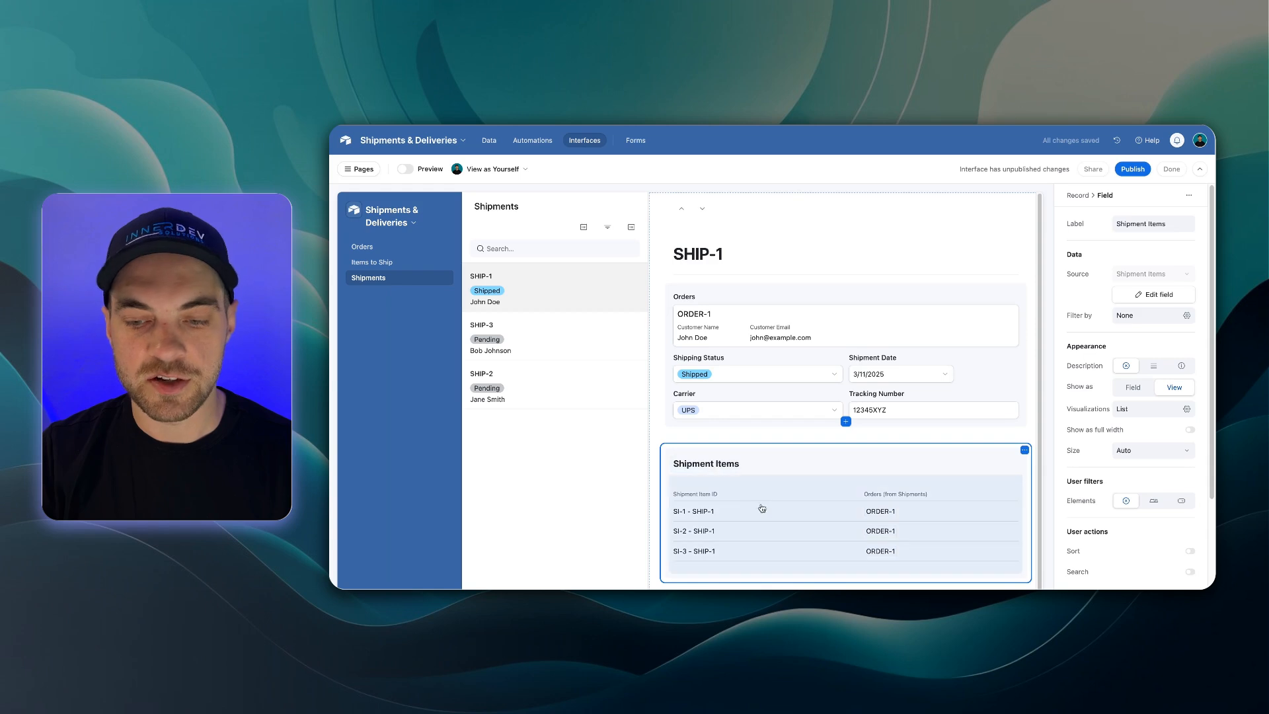
In the Shipment Items list, hide Shipment Item ID and Orders, and show Order Items, Quantity Shipped, Product Name and SKU.
left_click(682, 487)
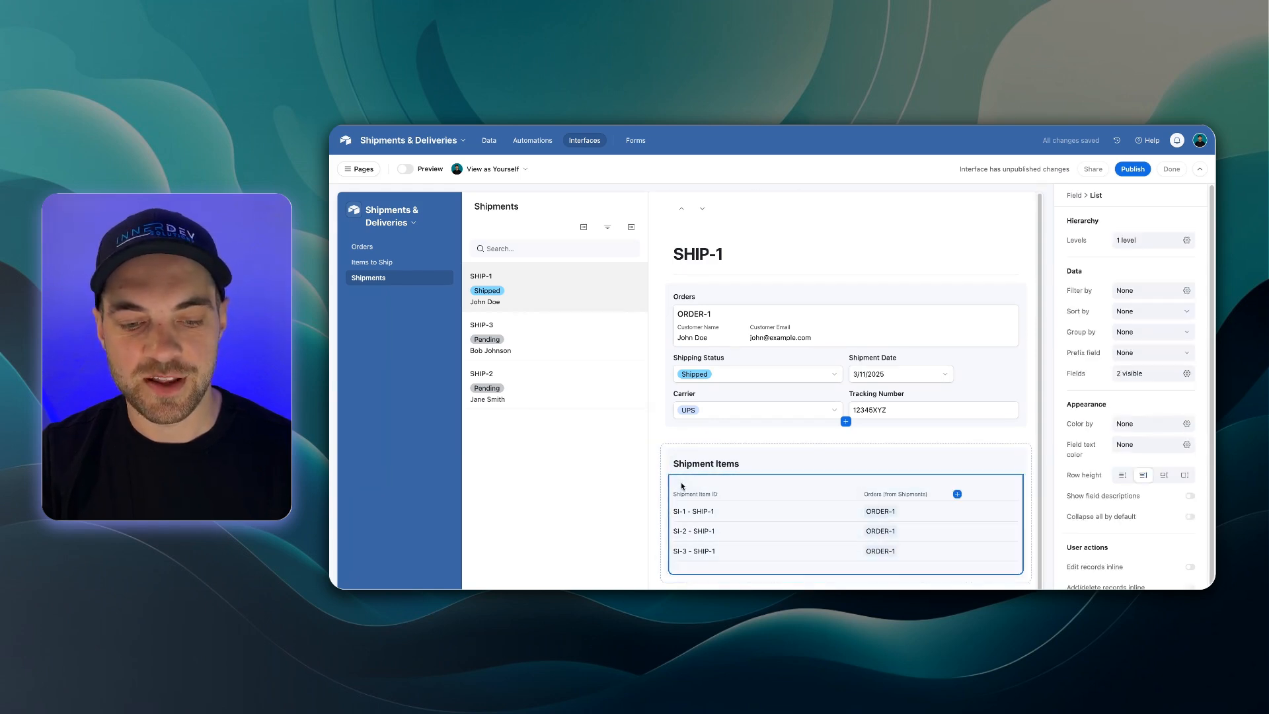
left_click(1186, 374)
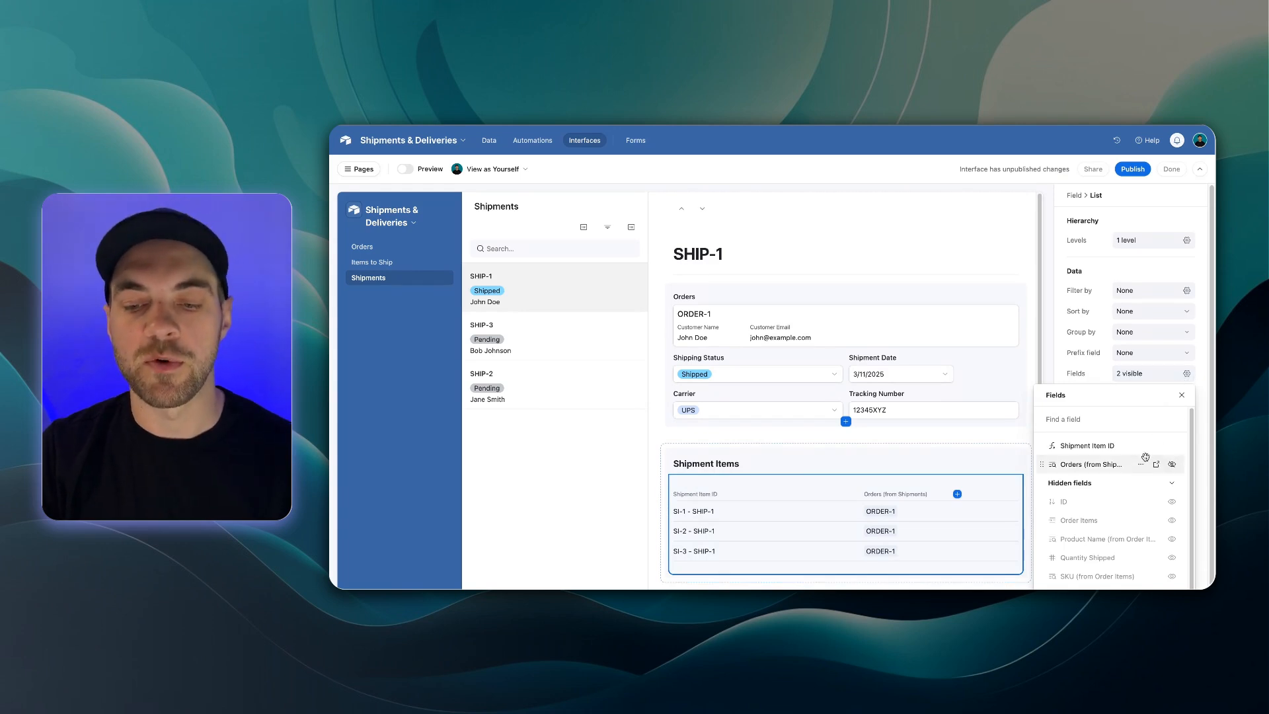
left_click(1171, 445)
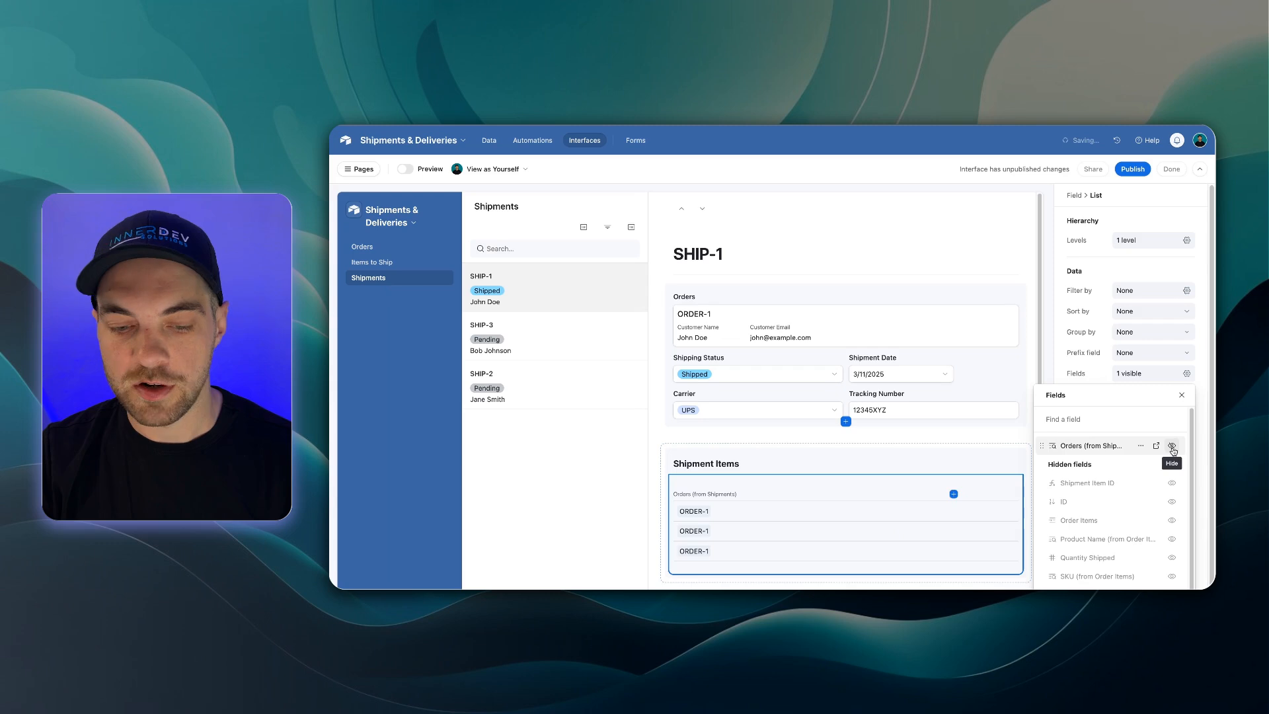
left_click(1172, 447)
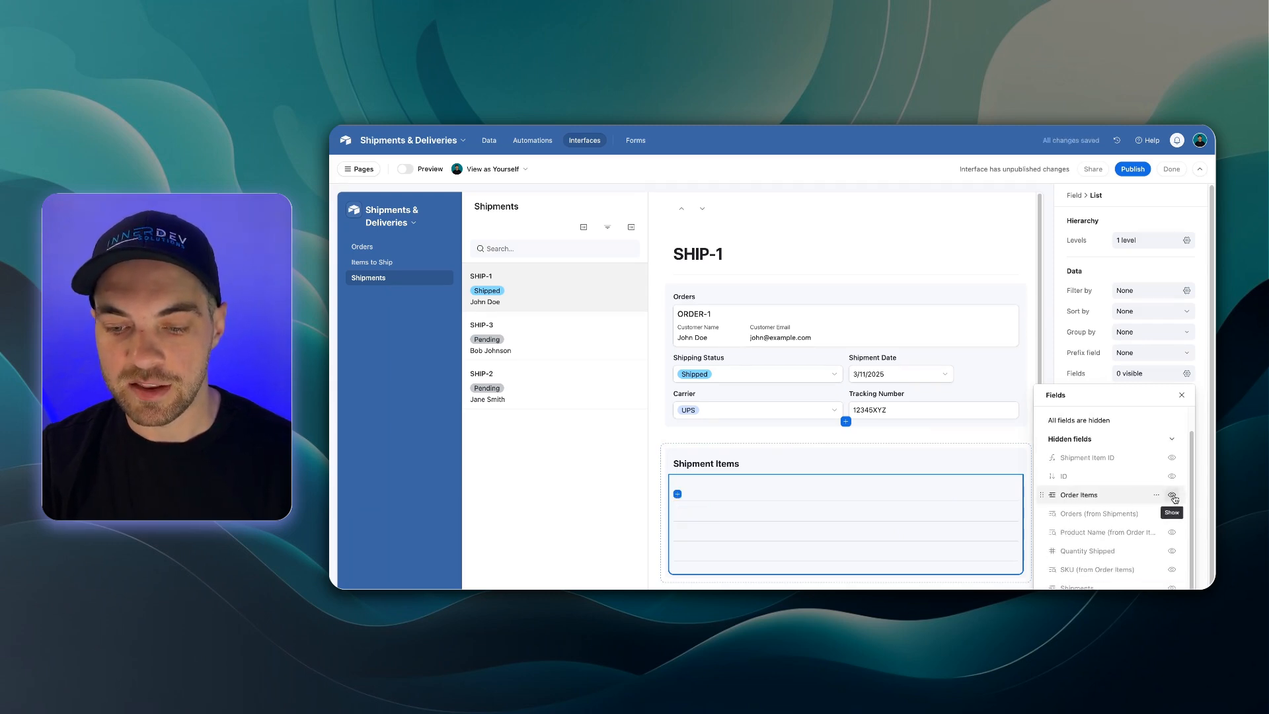
left_click(1172, 496)
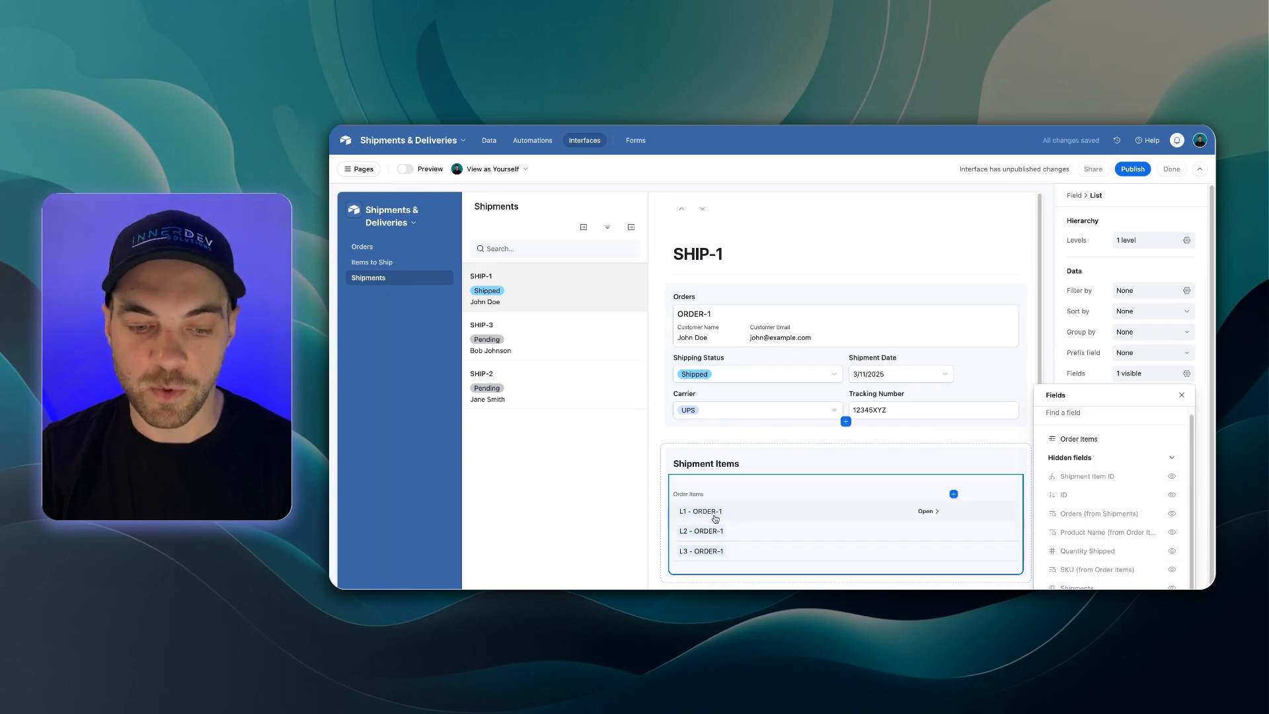
left_click(1172, 554)
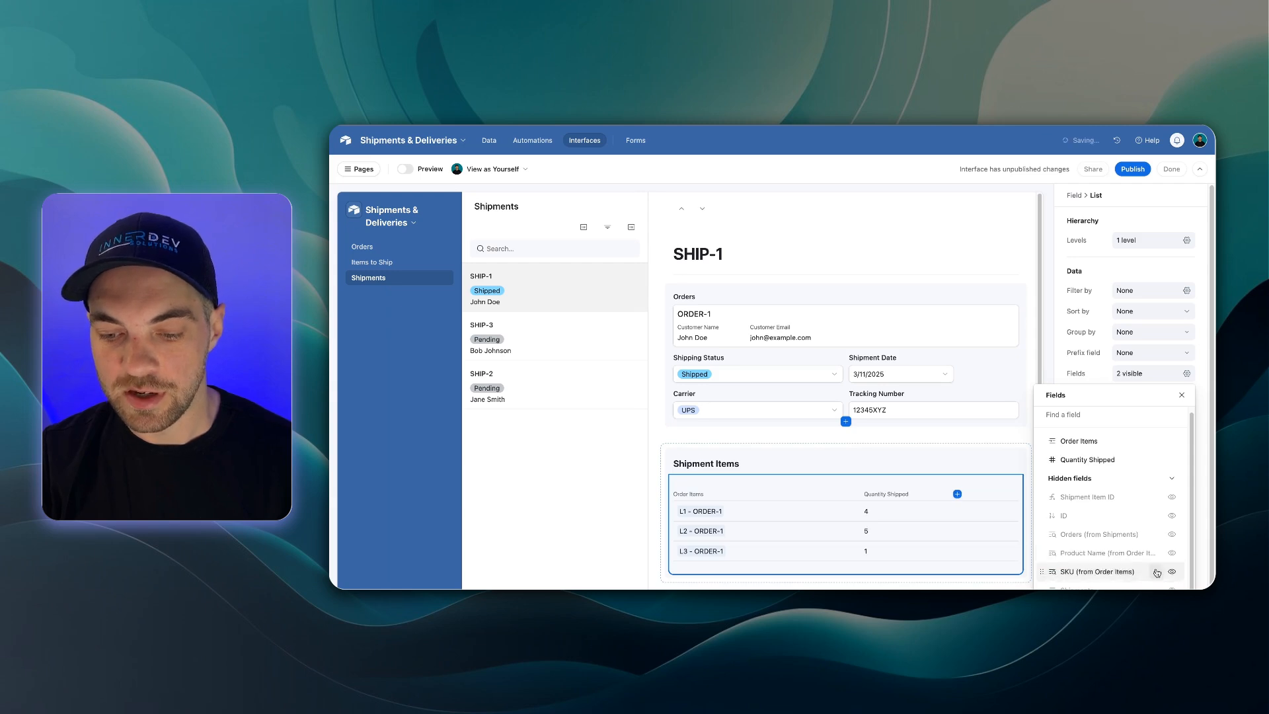
left_click(1171, 555)
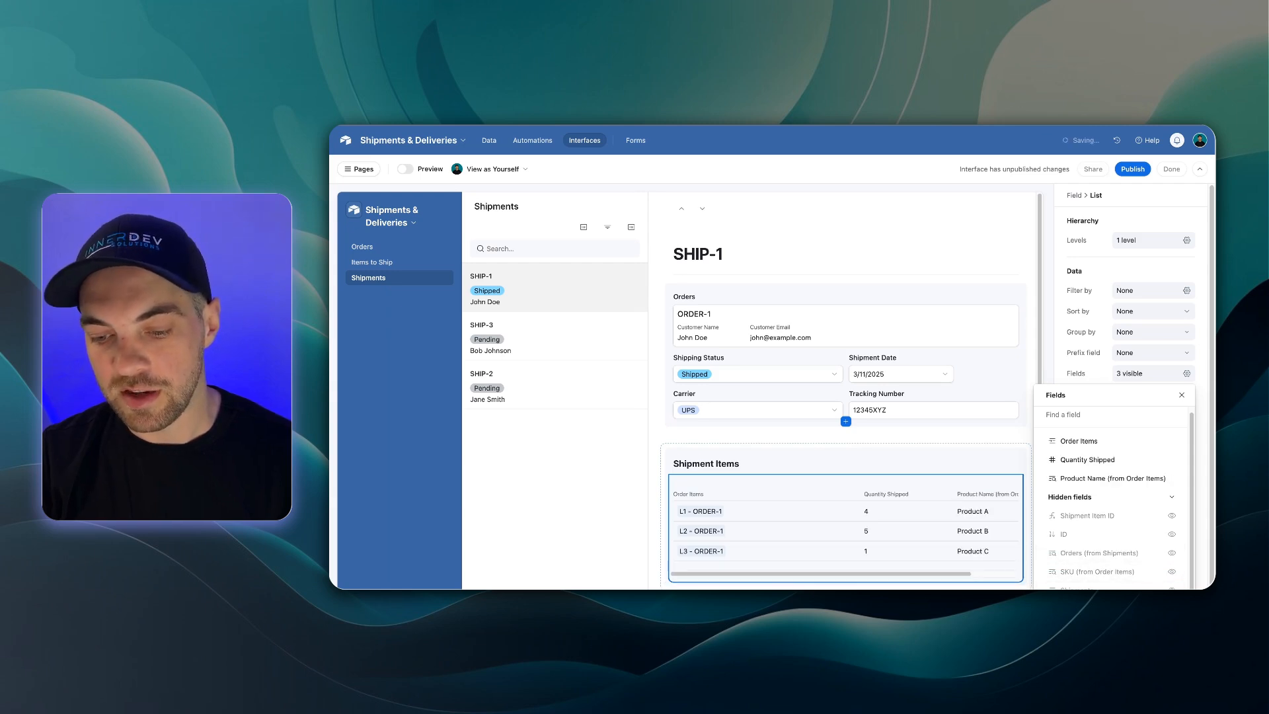
left_click(1171, 572)
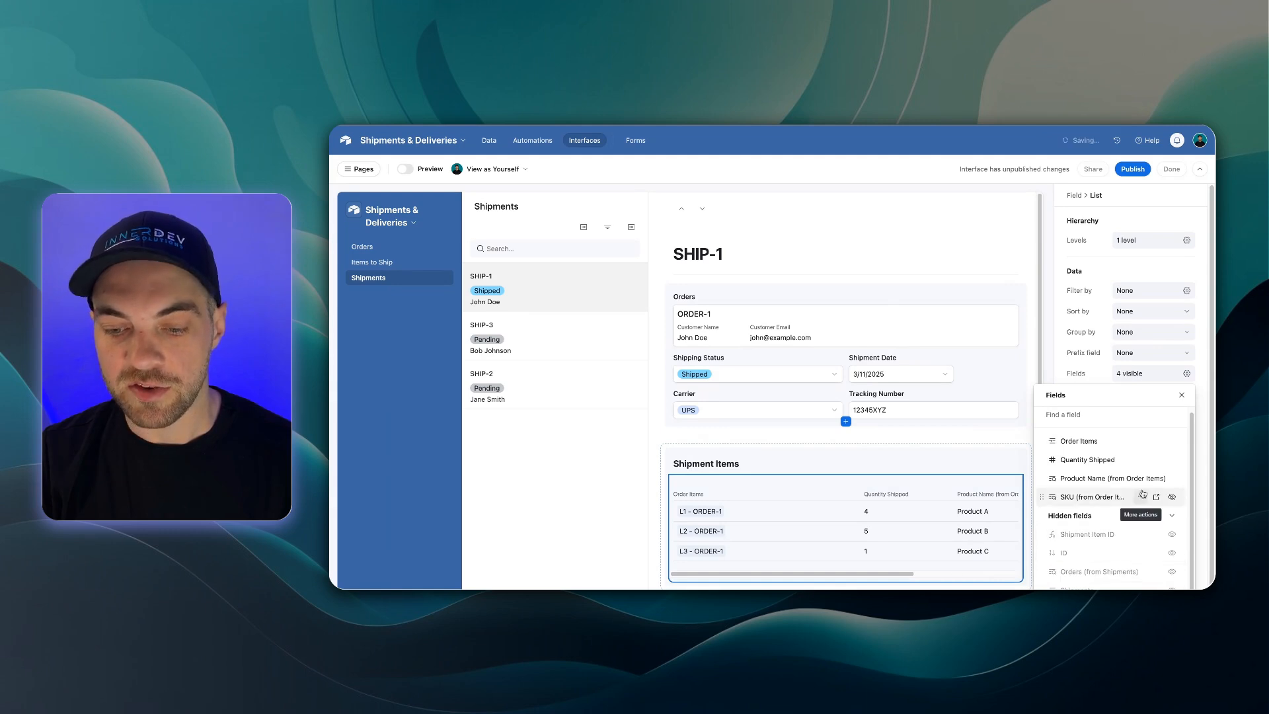
left_click(867, 563)
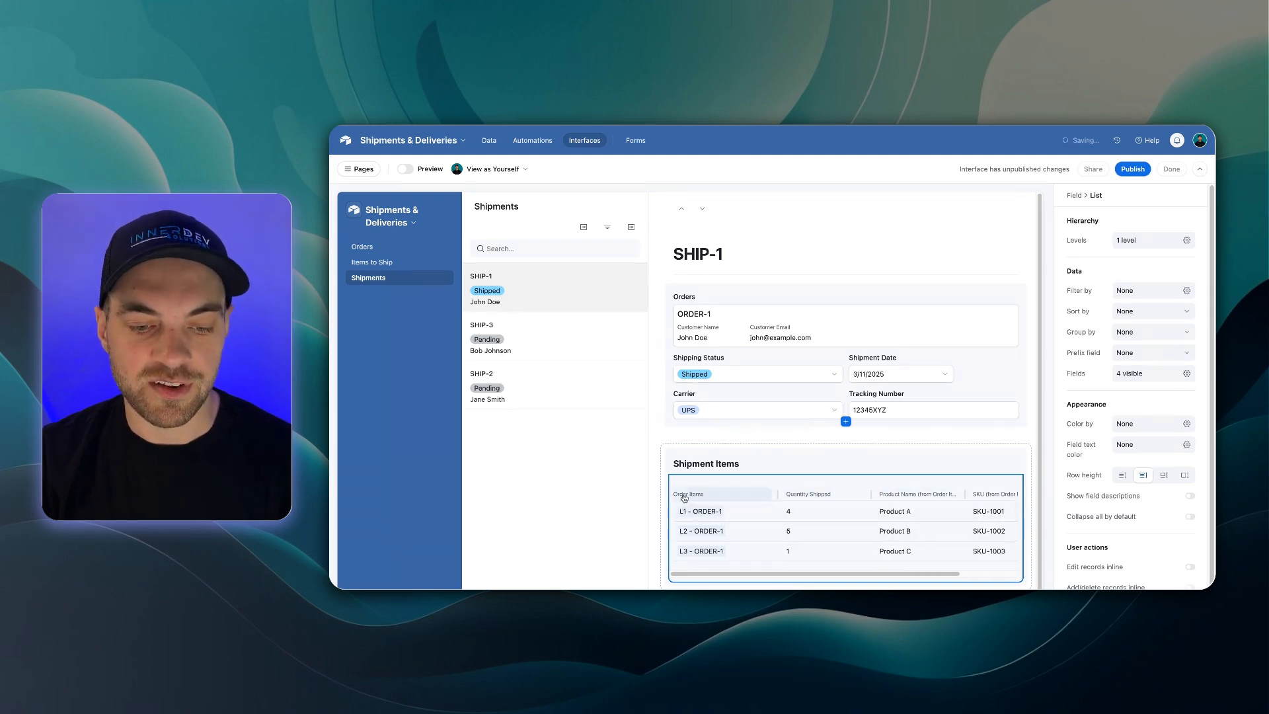
Narrow the Shipment Items list columns to fit, and enable editing and adding or deleting records inline.
left_click_drag(781, 494, 764, 494)
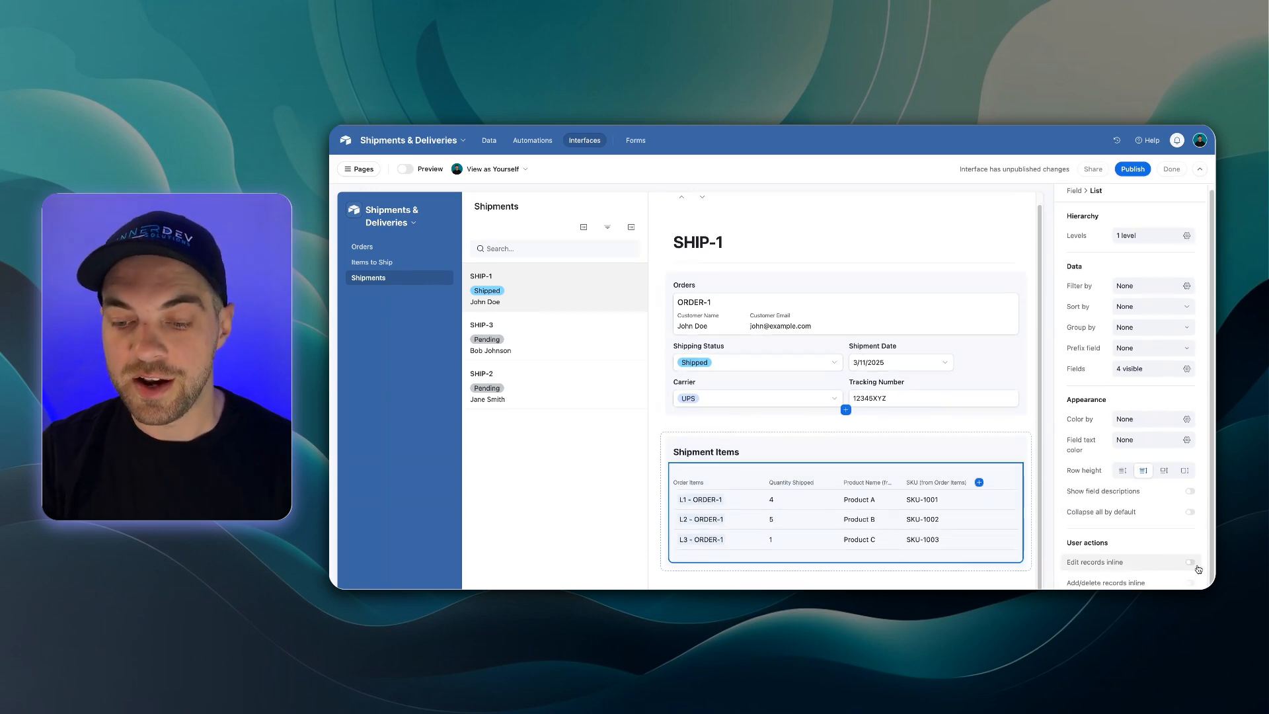
left_click(1190, 567)
left_click(1077, 585)
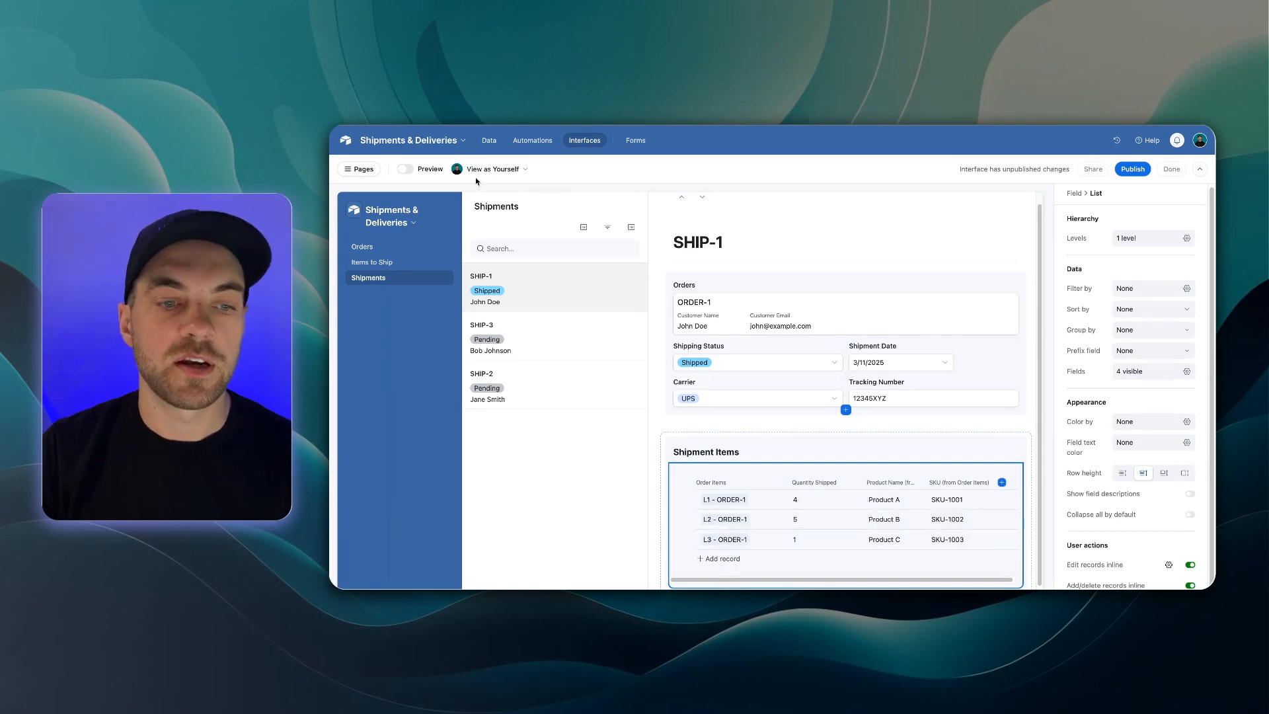
Allow users to add shipments to the Shipments record list through a form, and open that Shipment Form for editing.
left_click(483, 202)
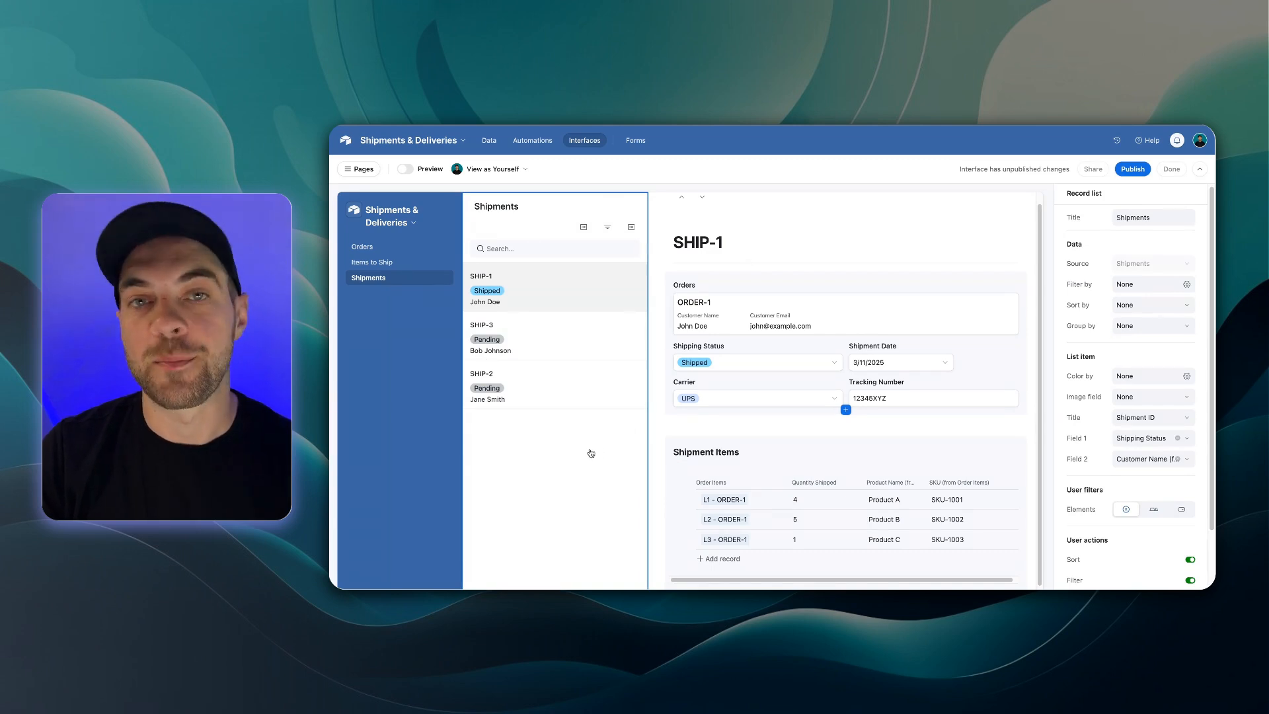
scroll(1153, 397, "down", 3)
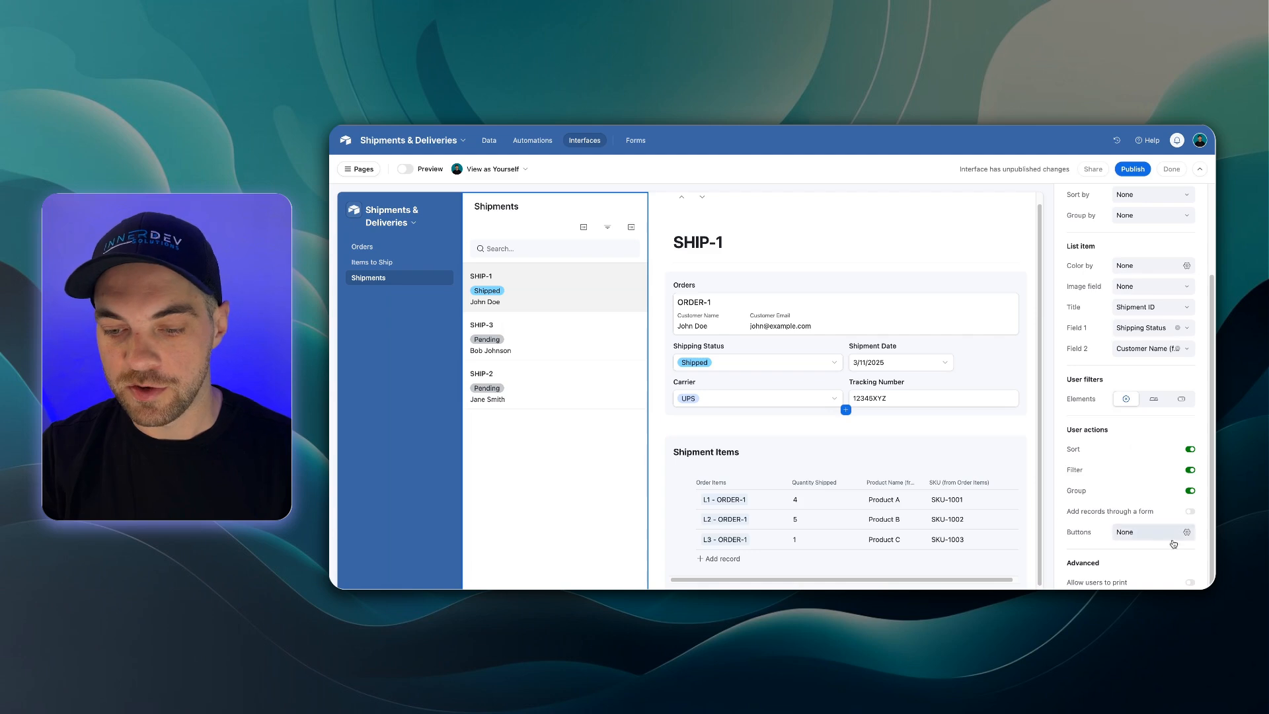
left_click(1190, 512)
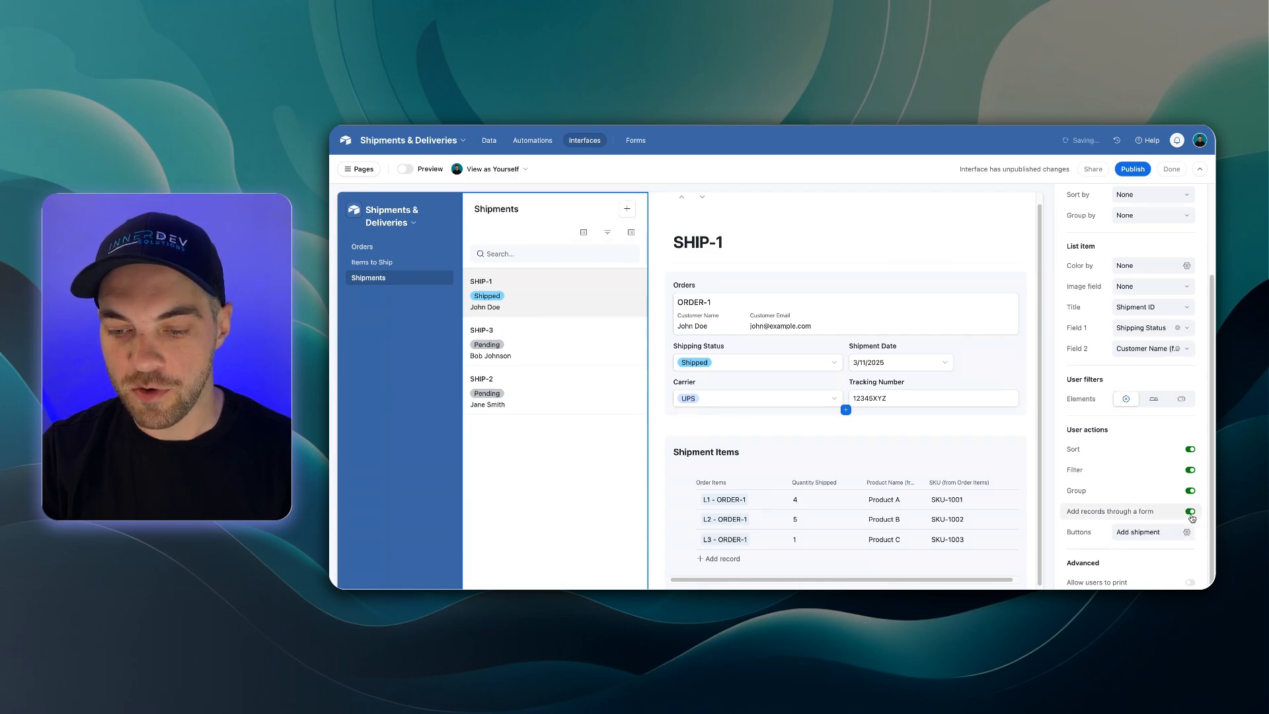
left_click(1187, 534)
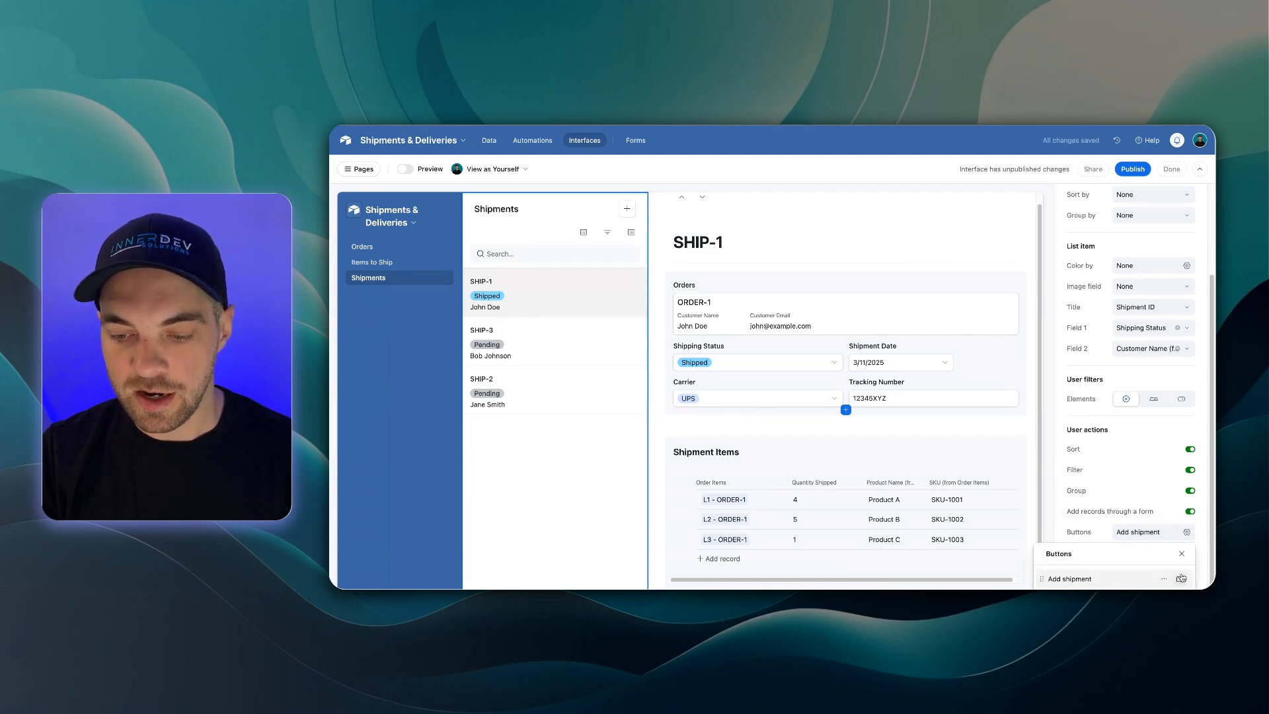
left_click(1181, 580)
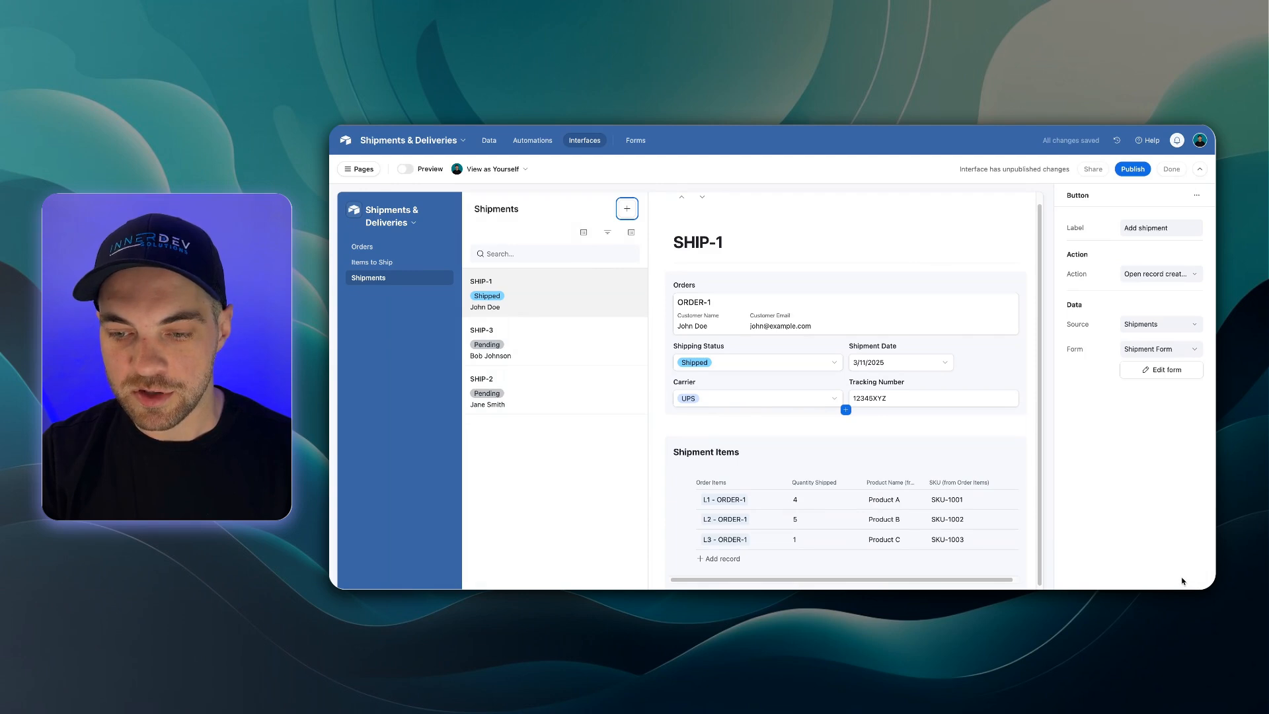
left_click(1165, 372)
Check the order choices in the Shipment Form's Orders field and remove the Shipment Items field from the form.
scroll(640, 323, "down", 1)
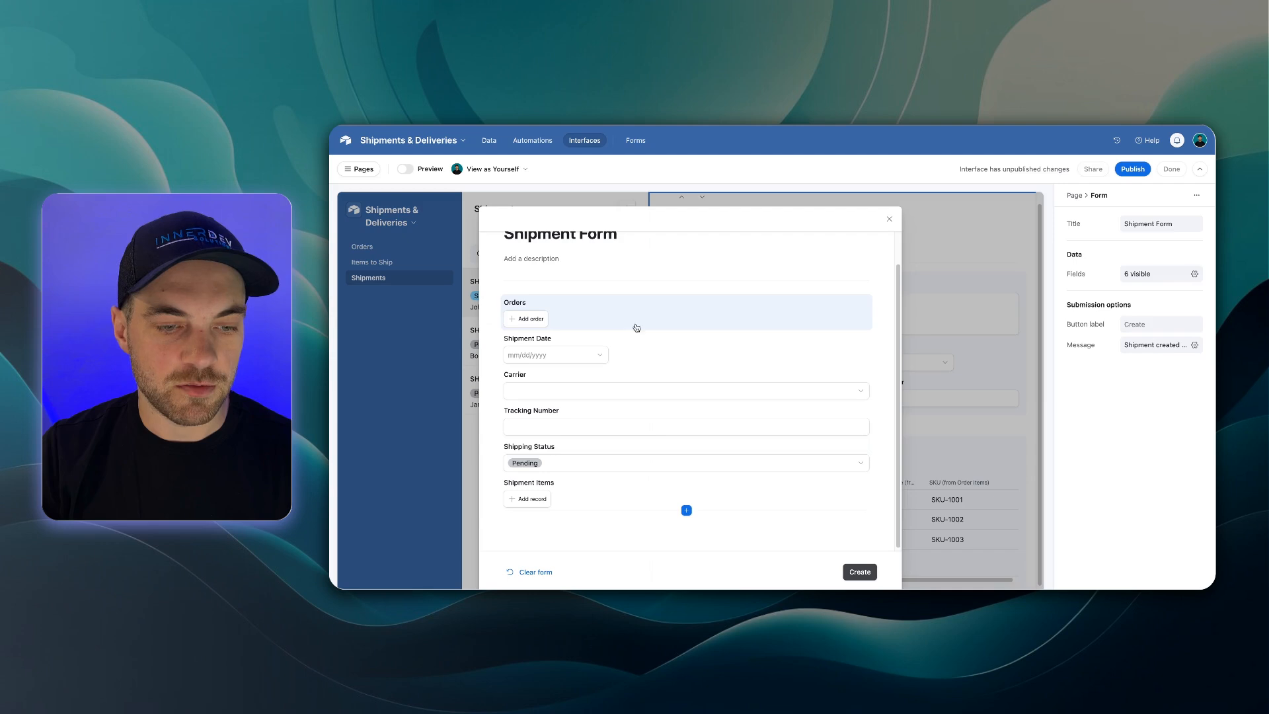
left_click(605, 321)
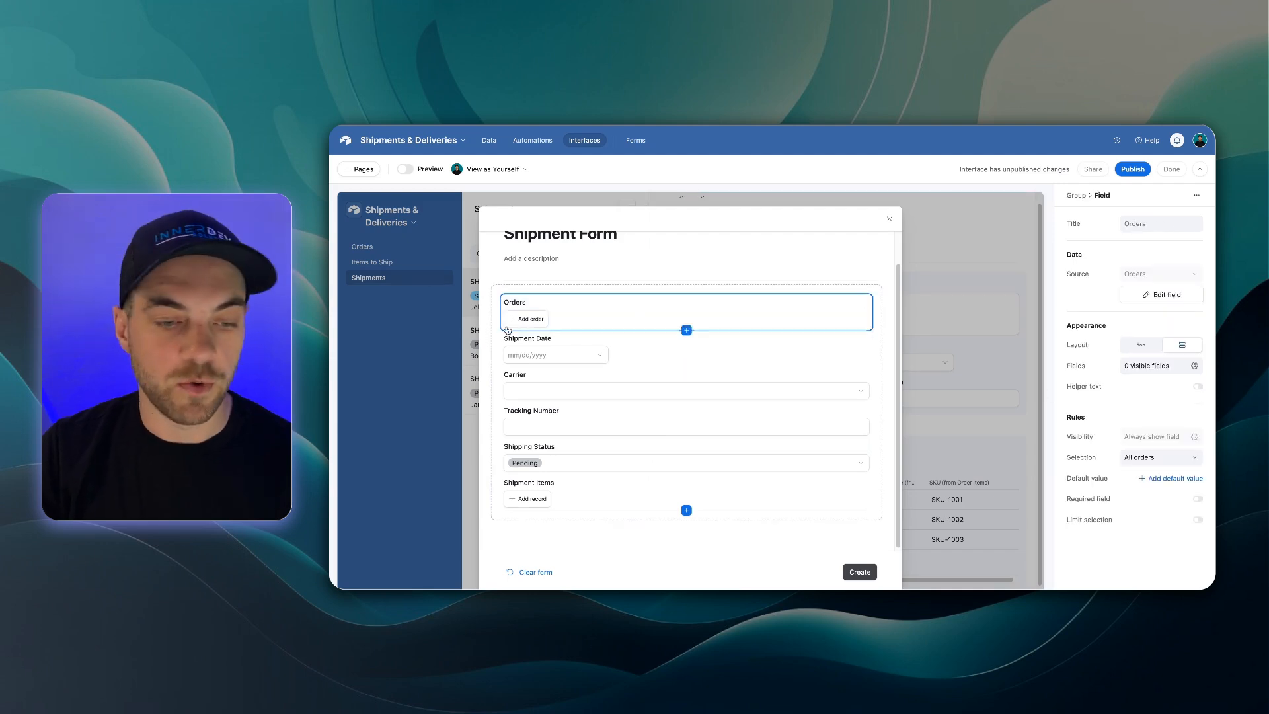
left_click(528, 319)
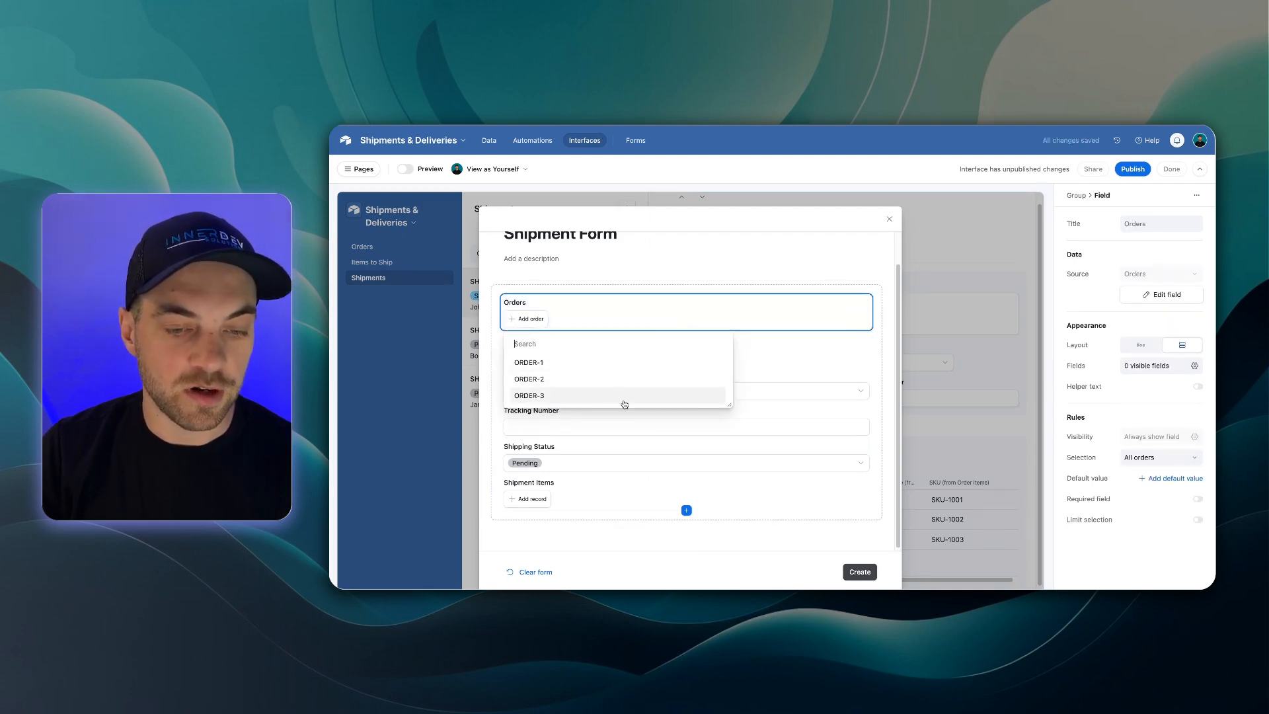
left_click(781, 338)
left_click(784, 344)
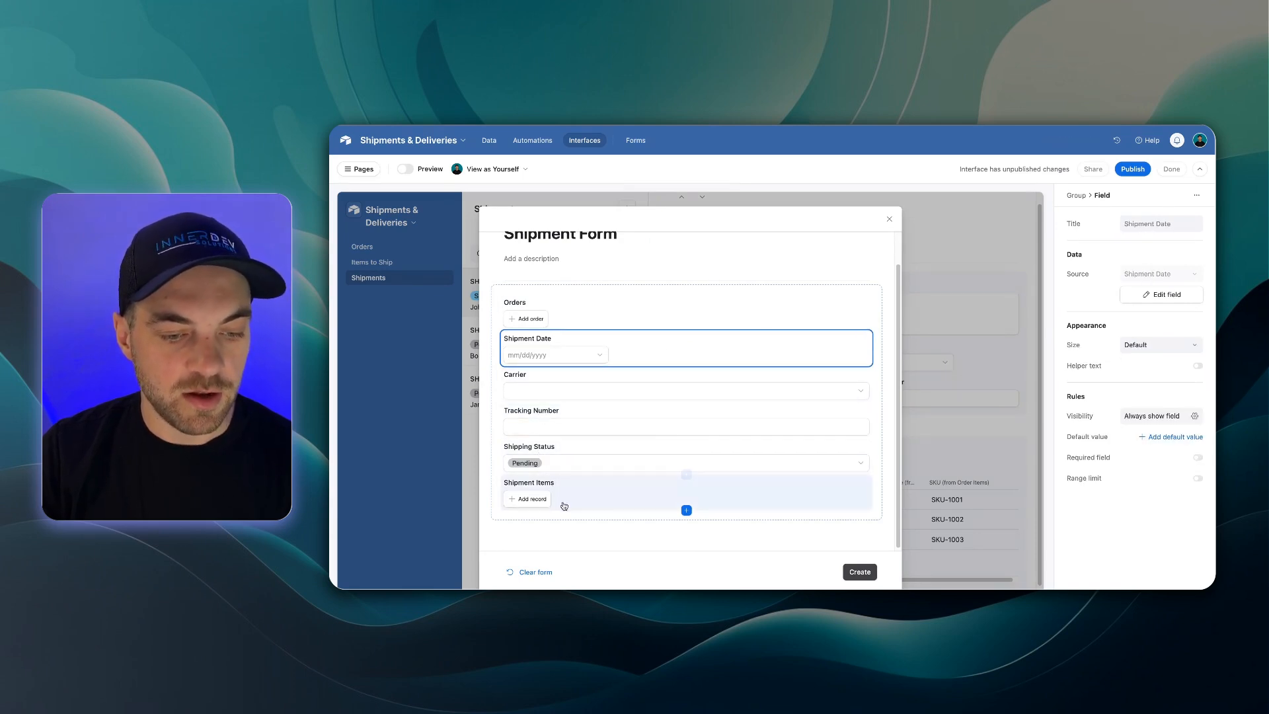
left_click(780, 503)
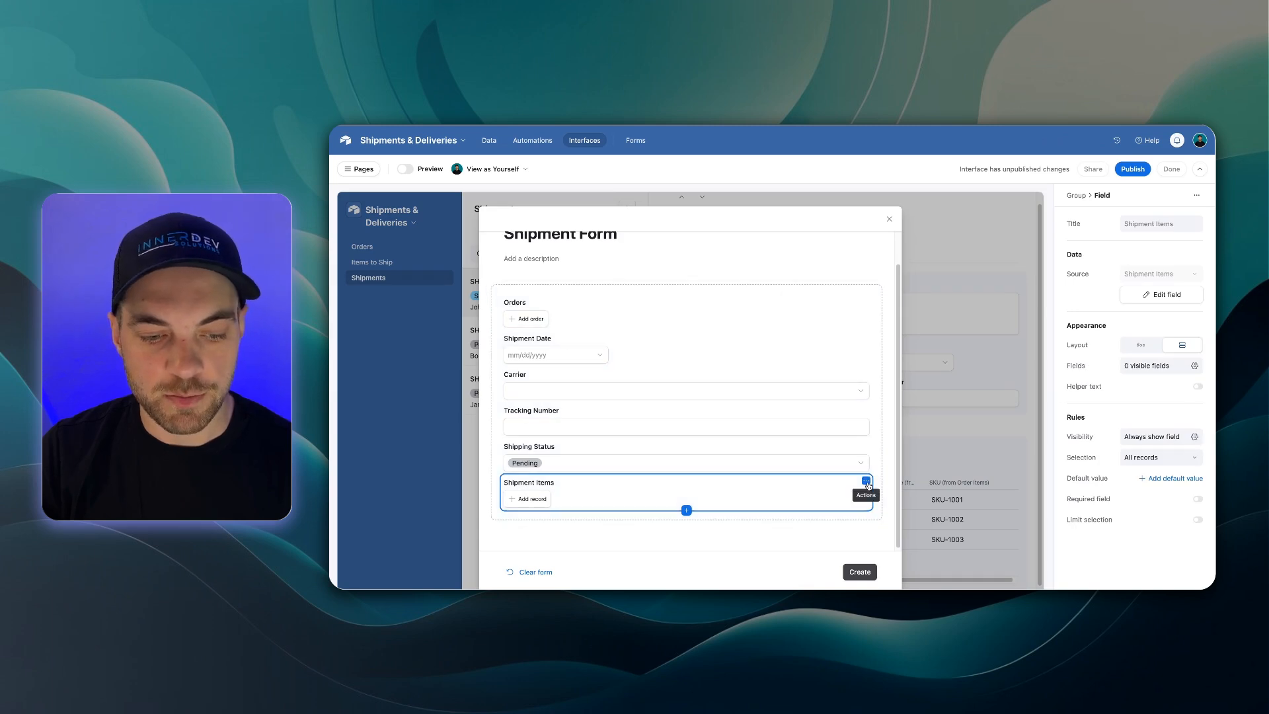
left_click(867, 484)
left_click(817, 510)
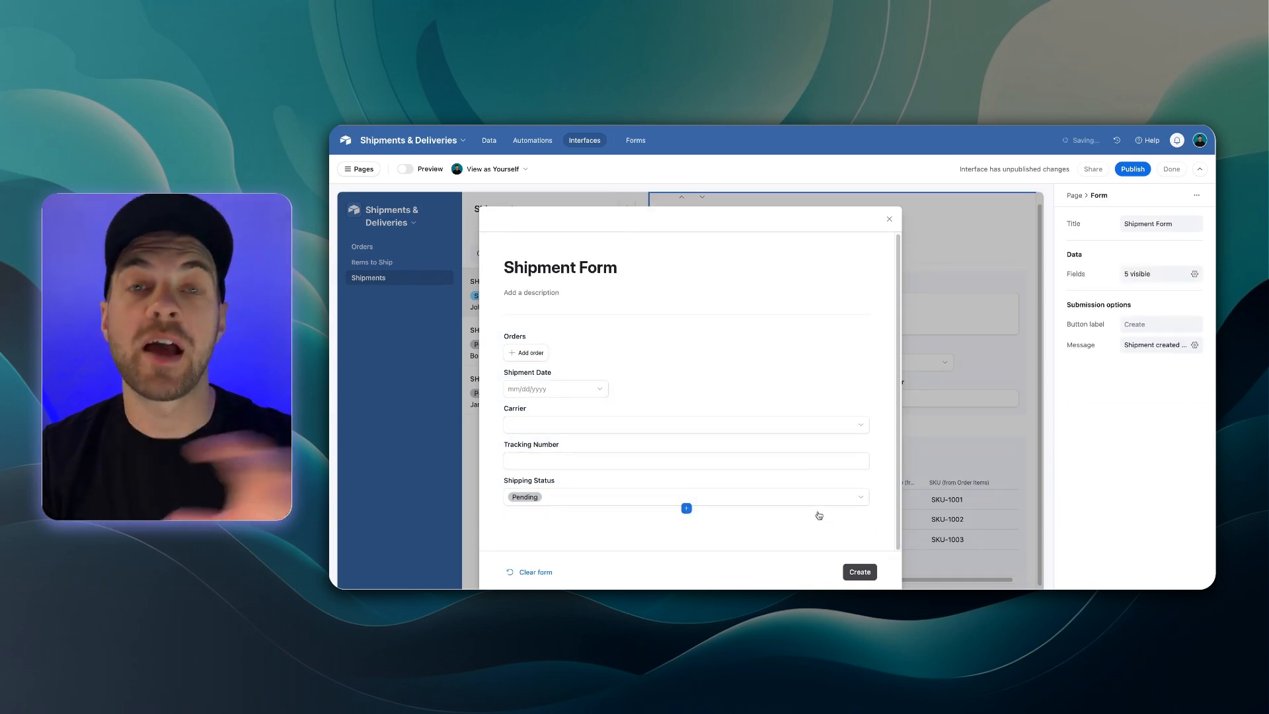
Remove the Shipping Status field from the Shipment Form and close the form.
left_click(568, 484)
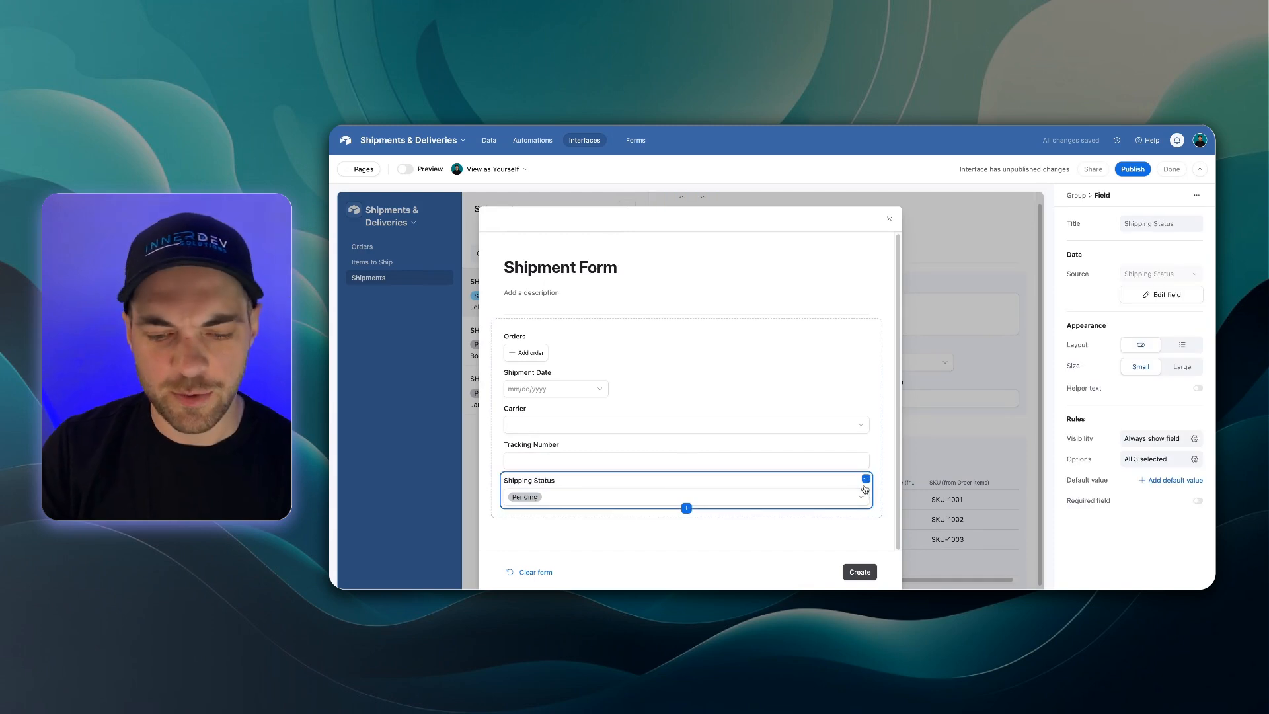
left_click(866, 479)
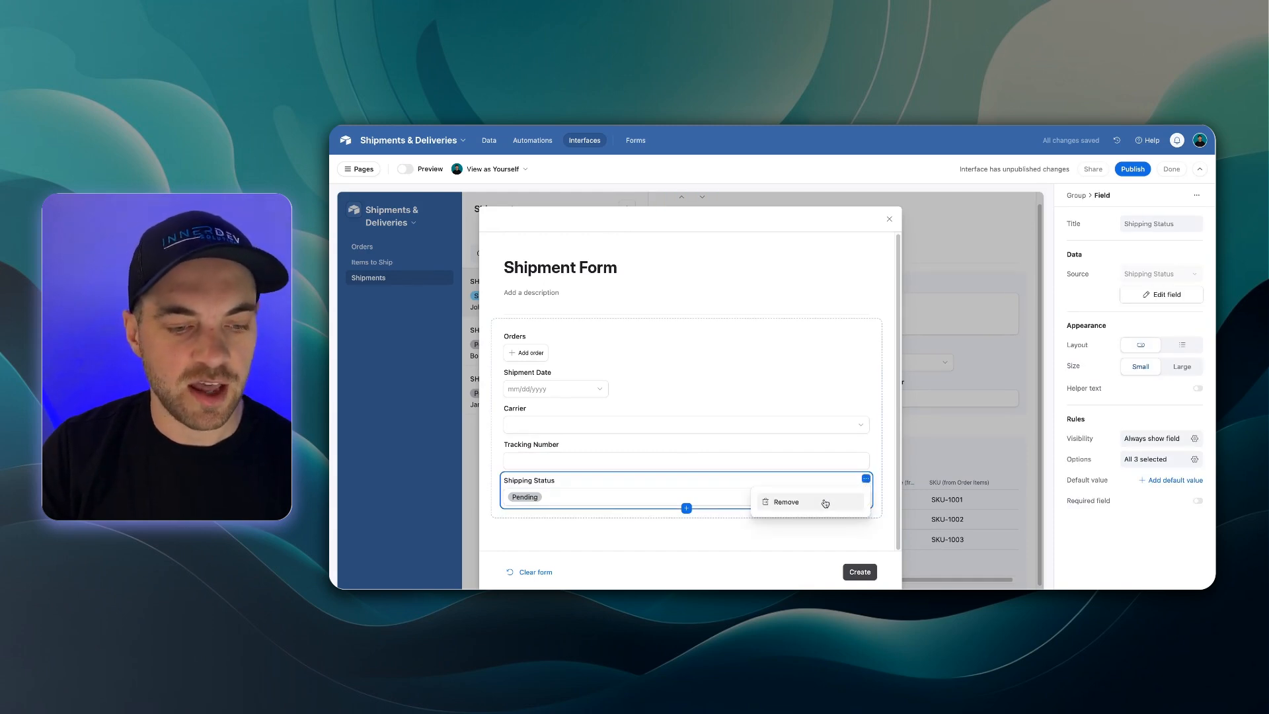
left_click(824, 504)
left_click(913, 313)
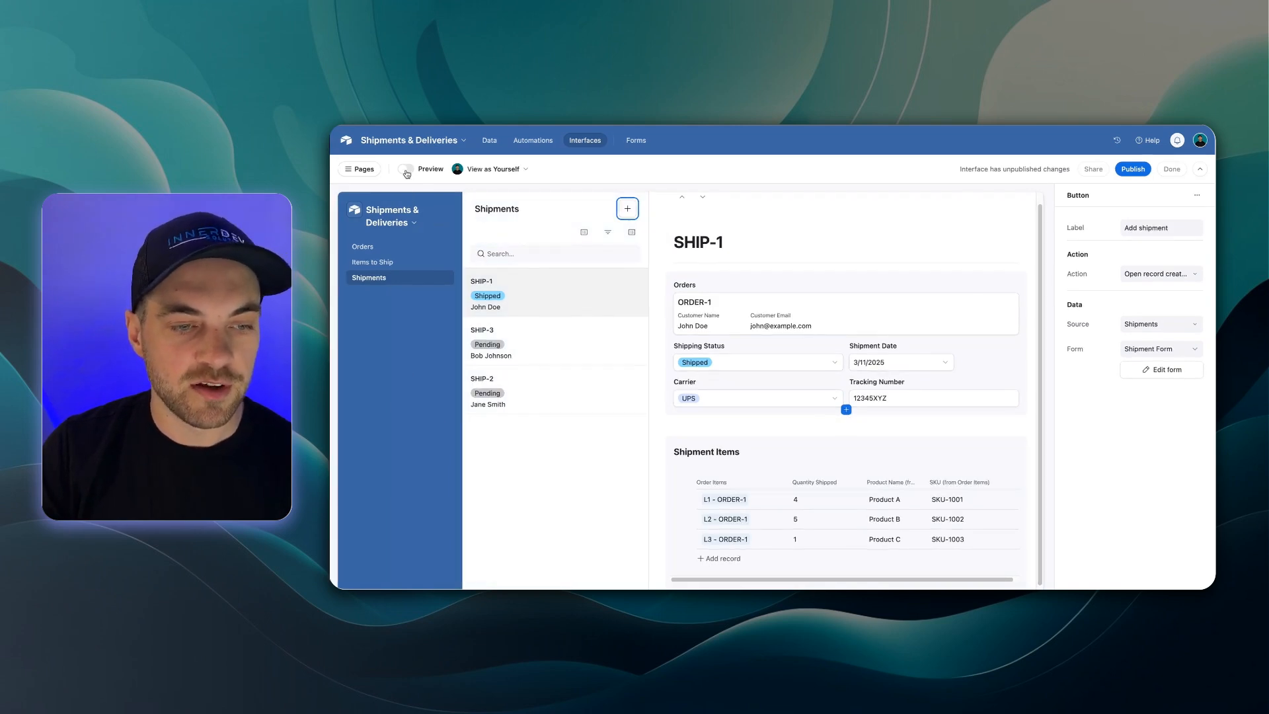
Preview the interface and add a shipment item to SHIP-3, linking it to order item L6.
left_click(404, 170)
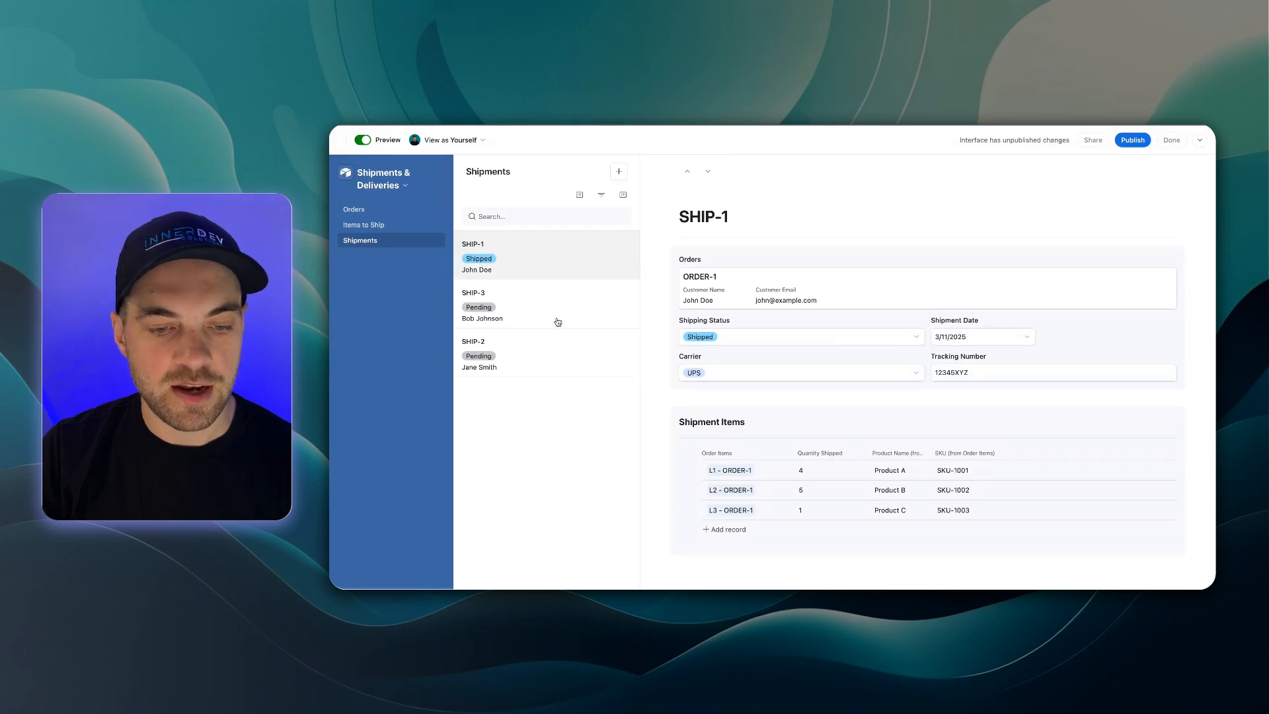
left_click(508, 302)
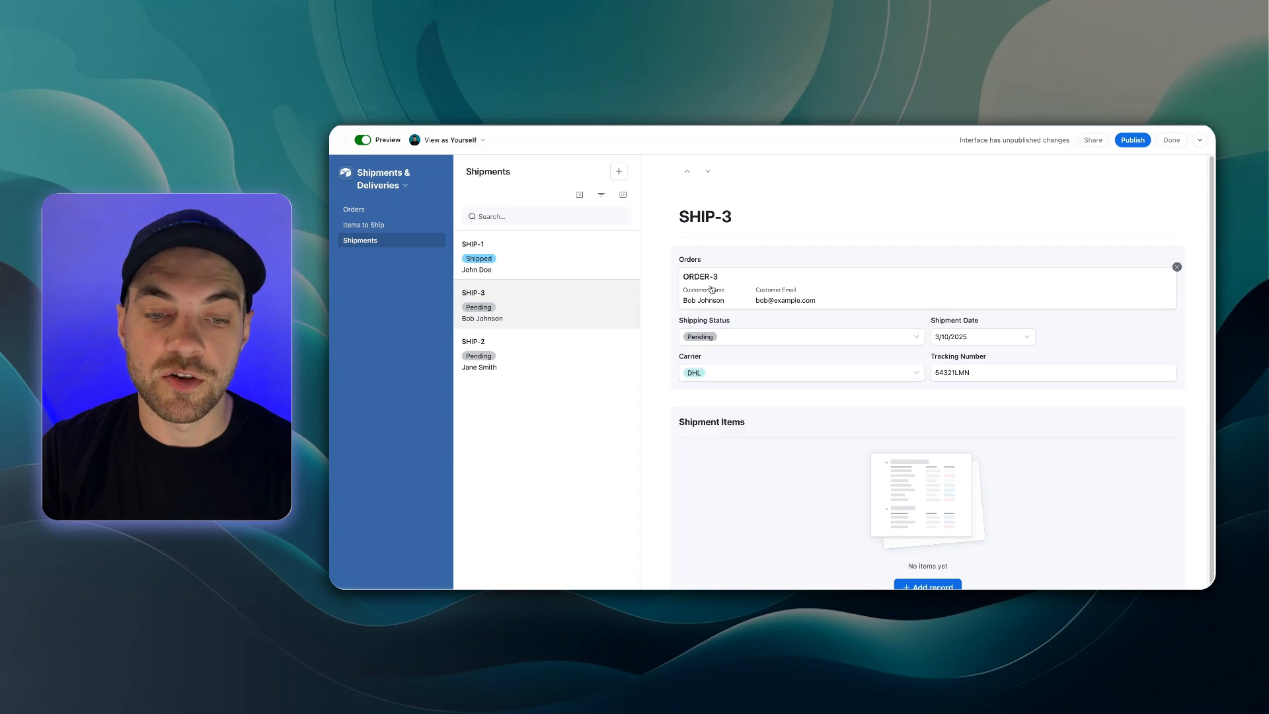
scroll(922, 462, "down", 1)
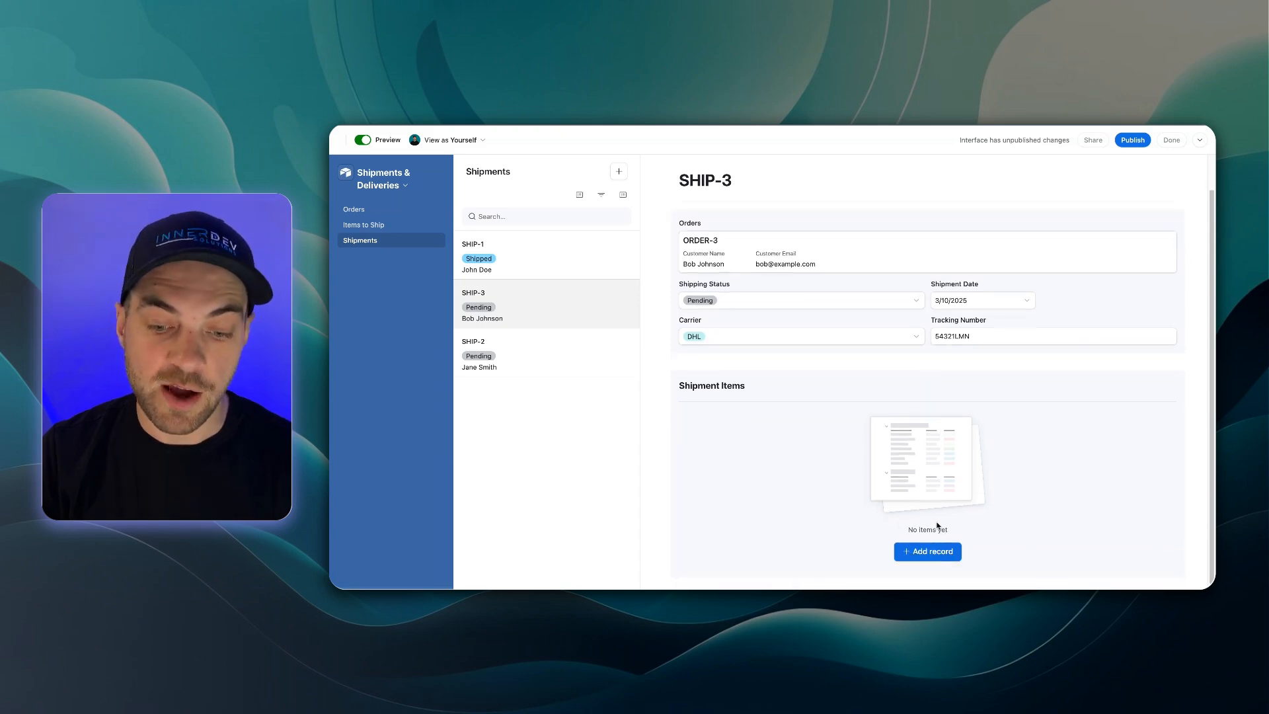
left_click(928, 558)
left_click(779, 472)
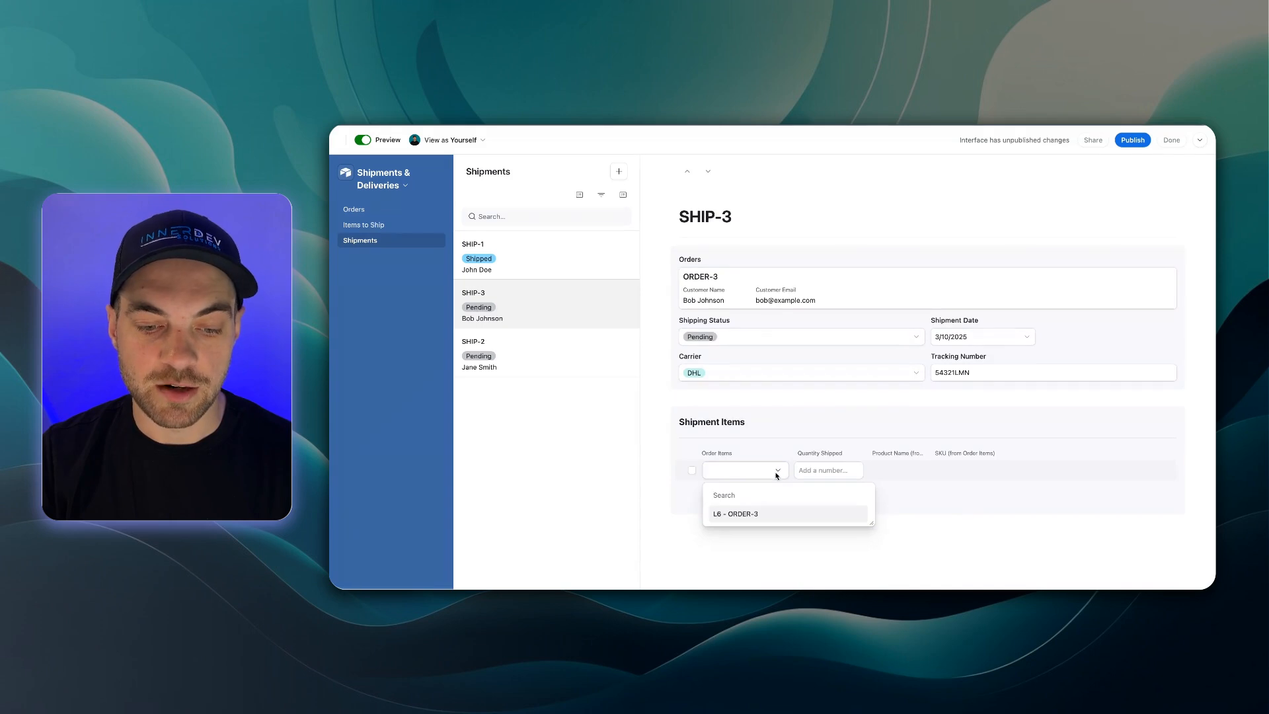
left_click(749, 518)
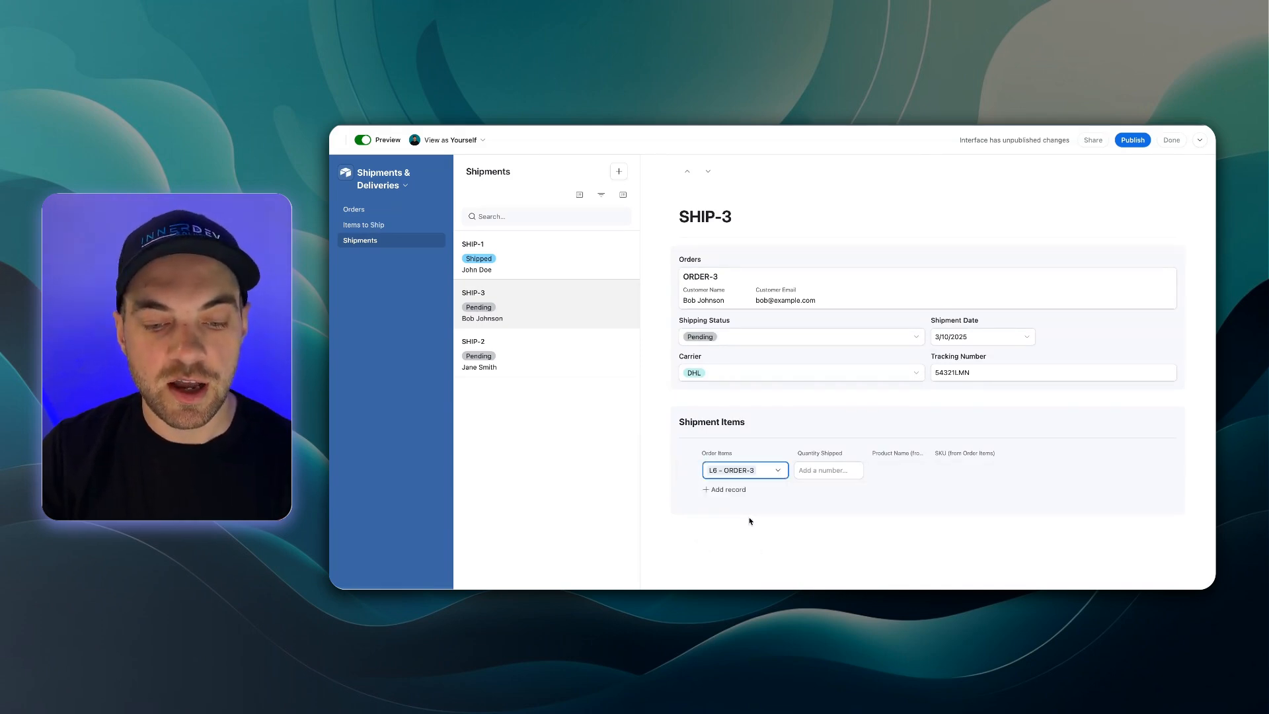
left_click(915, 501)
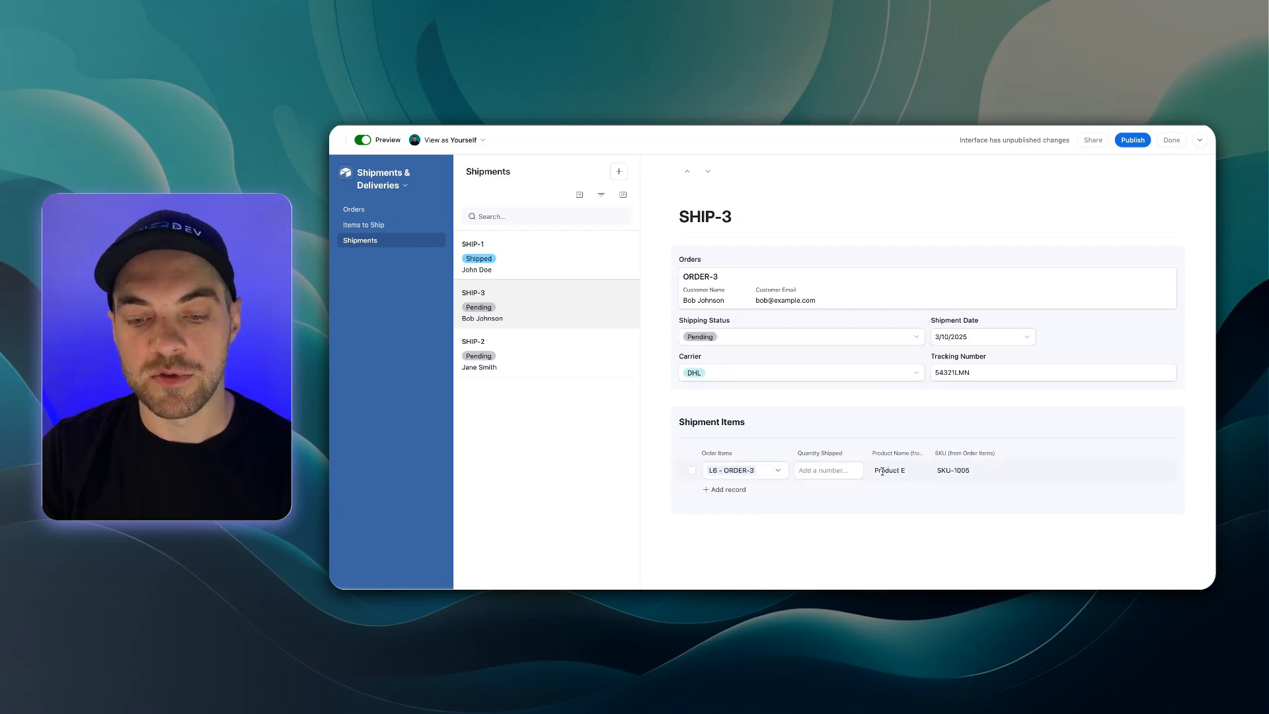
left_click(901, 495)
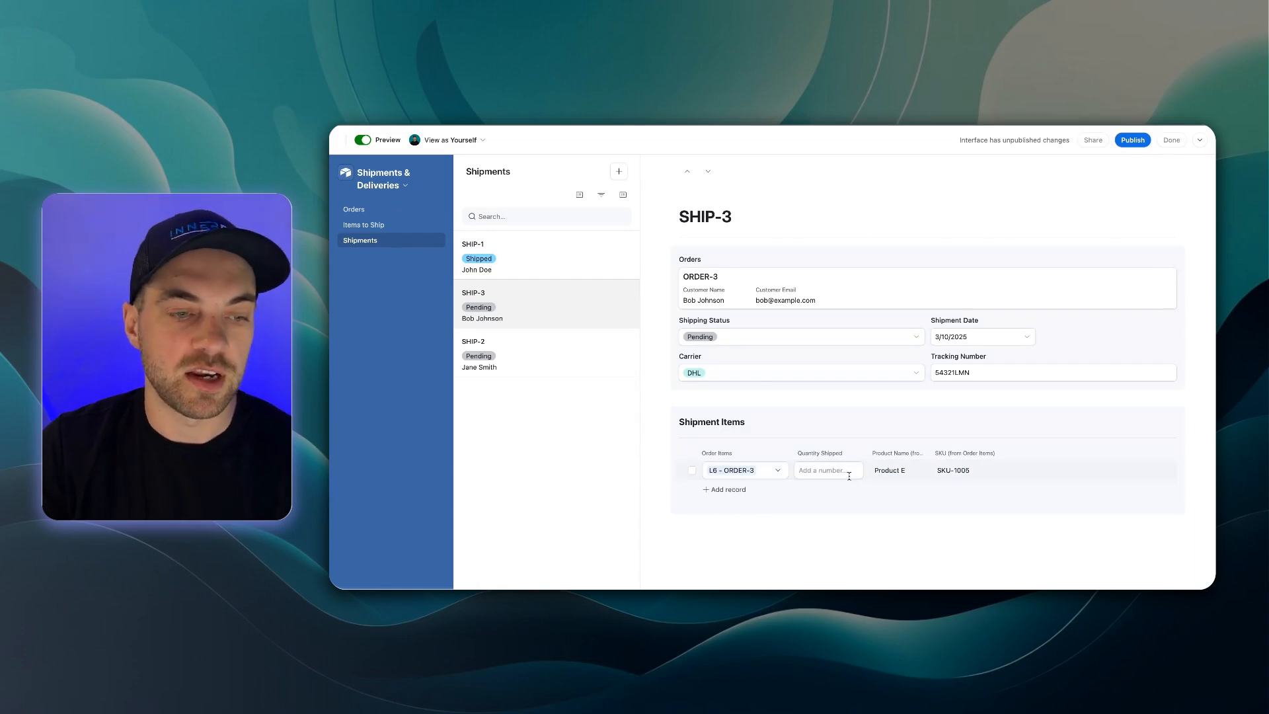
Set the SHIP-3 item's Quantity Shipped to 20 and its Shipping Status to Shipped, and check the linked order's remaining quantity.
left_click(357, 209)
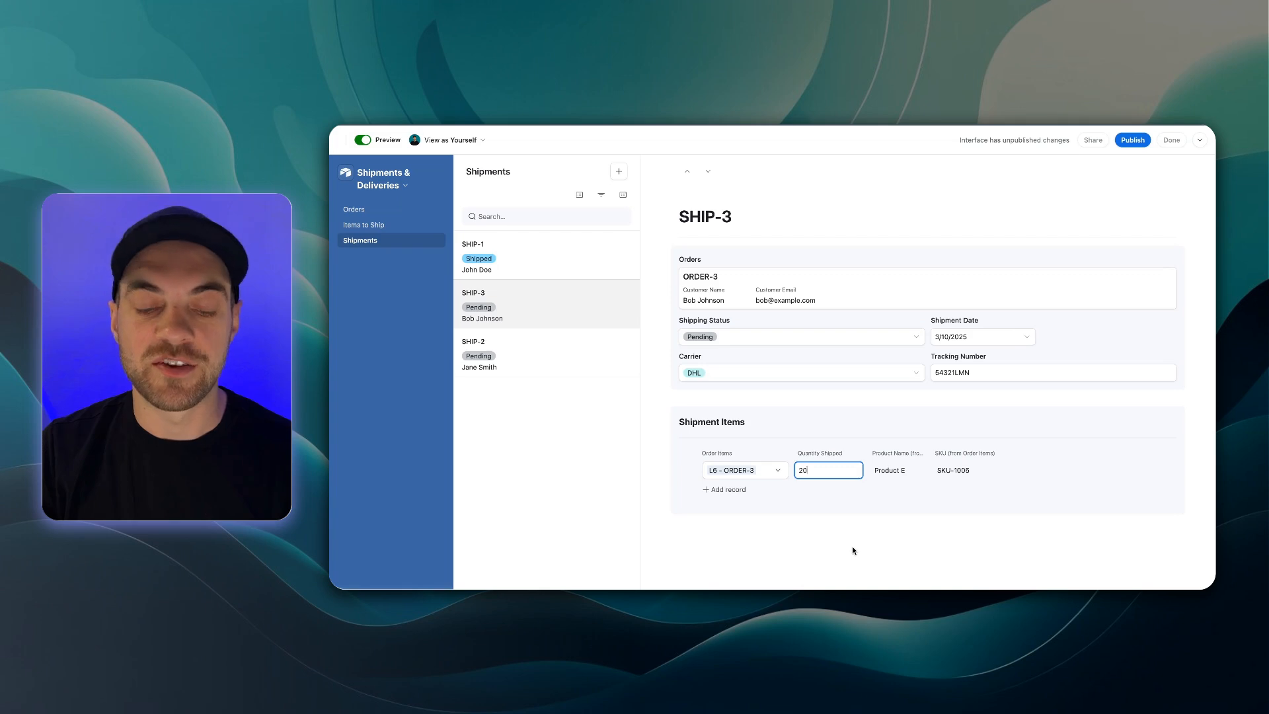
left_click(738, 337)
left_click(738, 419)
left_click(855, 535)
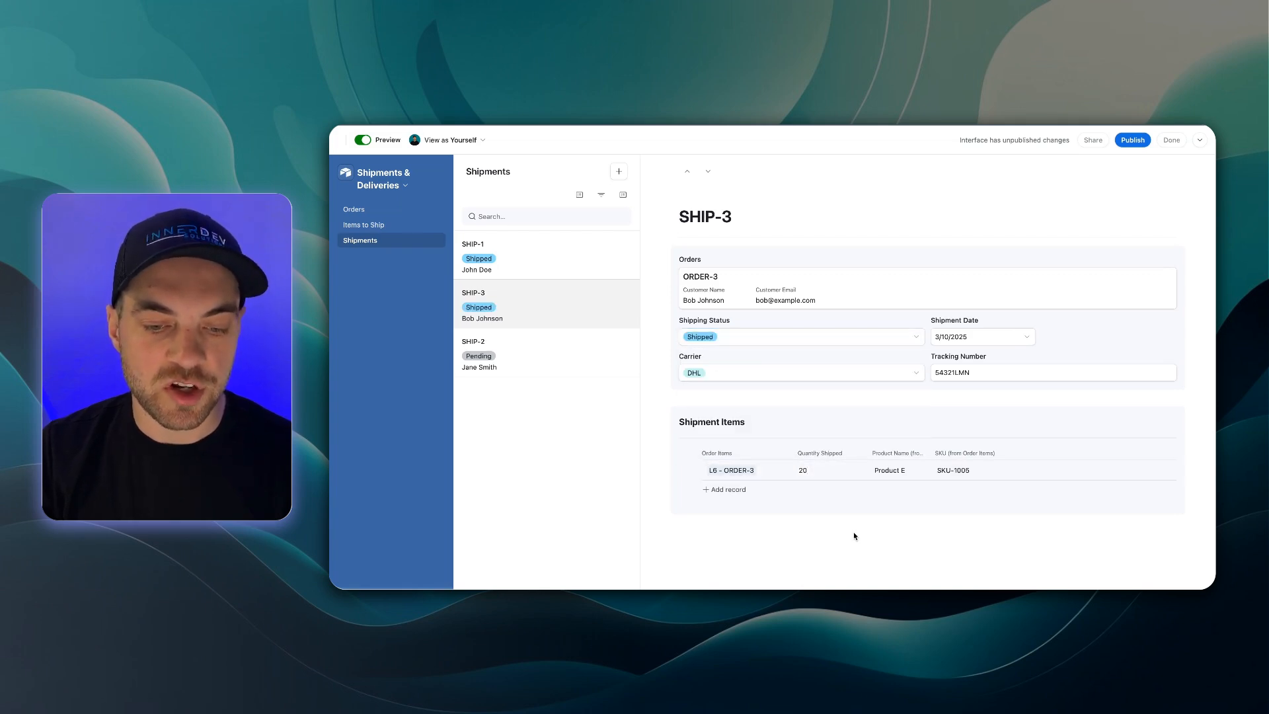
left_click(370, 213)
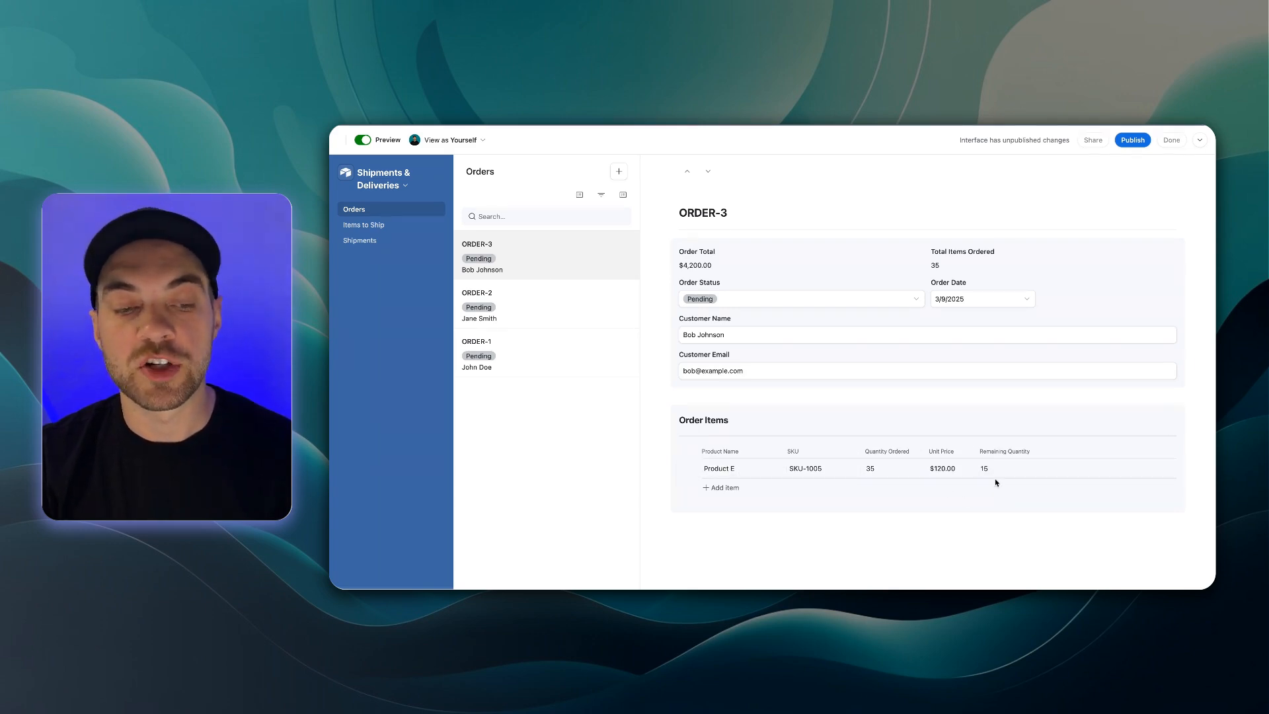
Create a shipment through the Shipment Form for the same order as SHIP-3, dated 3/14/2025 with carrier UPS.
left_click(362, 245)
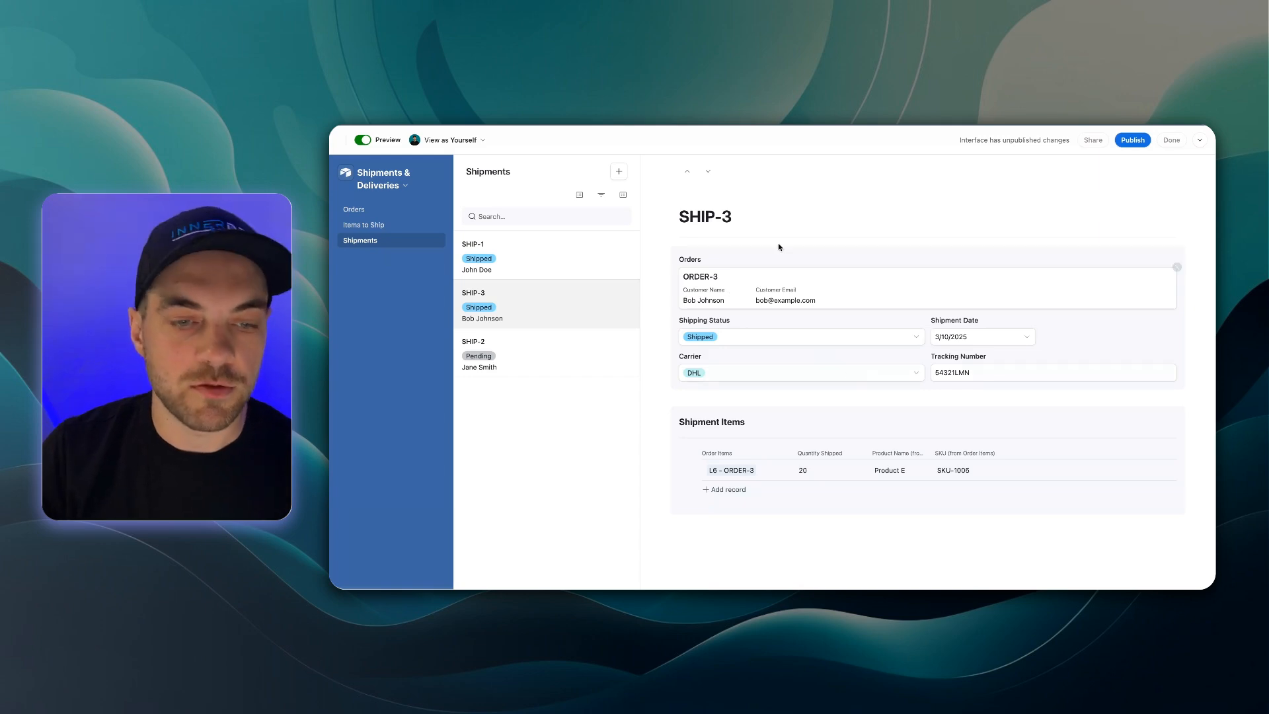
left_click(615, 172)
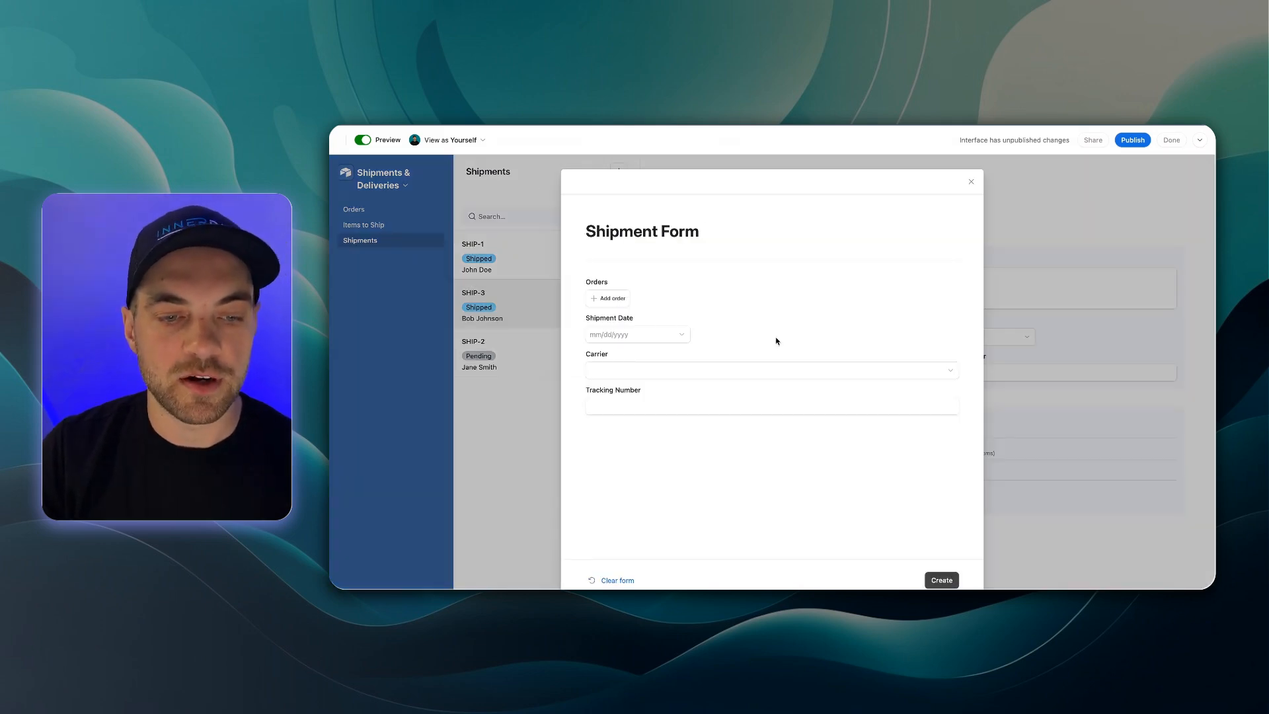
left_click(611, 299)
left_click(611, 323)
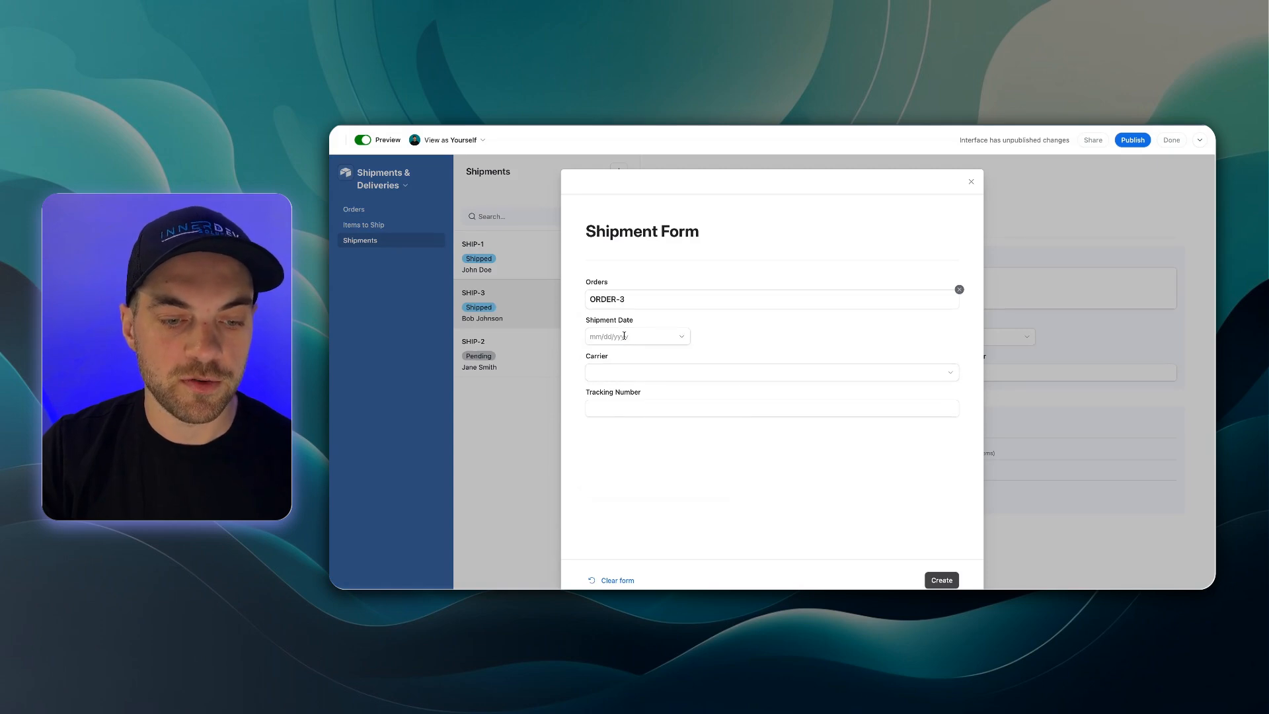
left_click(621, 337)
left_click(689, 428)
left_click(617, 372)
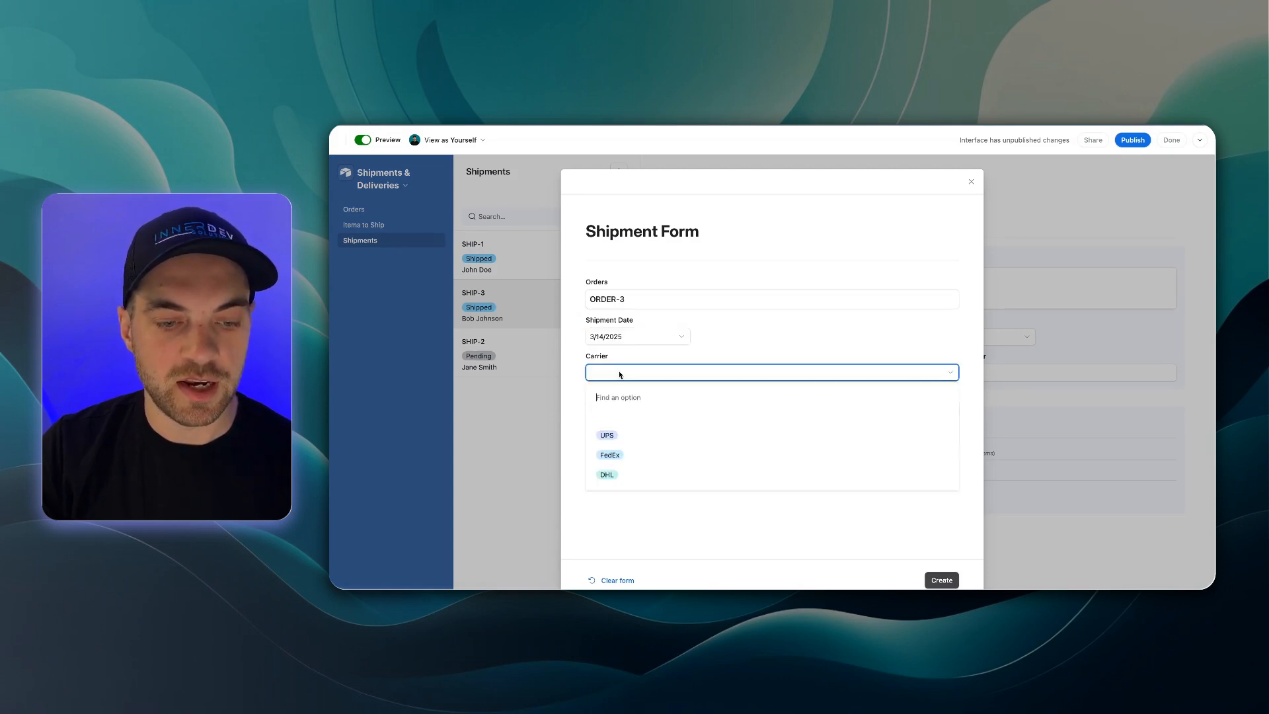
left_click(609, 430)
key("Tab")
left_click(954, 584)
Add order item L6 to the new shipment with Quantity Shipped 15, and set the Shipping Status to Shipped.
scroll(913, 466, "down", 1)
scroll(873, 501, "down", 2)
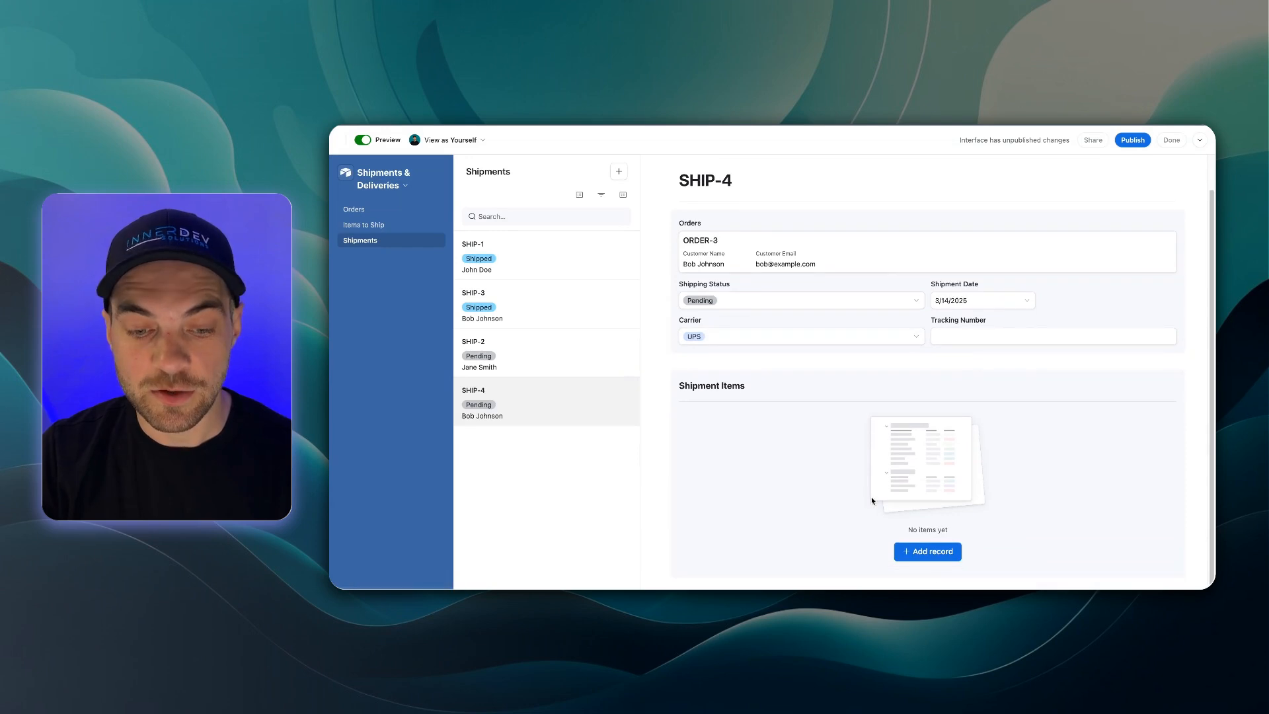
left_click(932, 550)
left_click(779, 470)
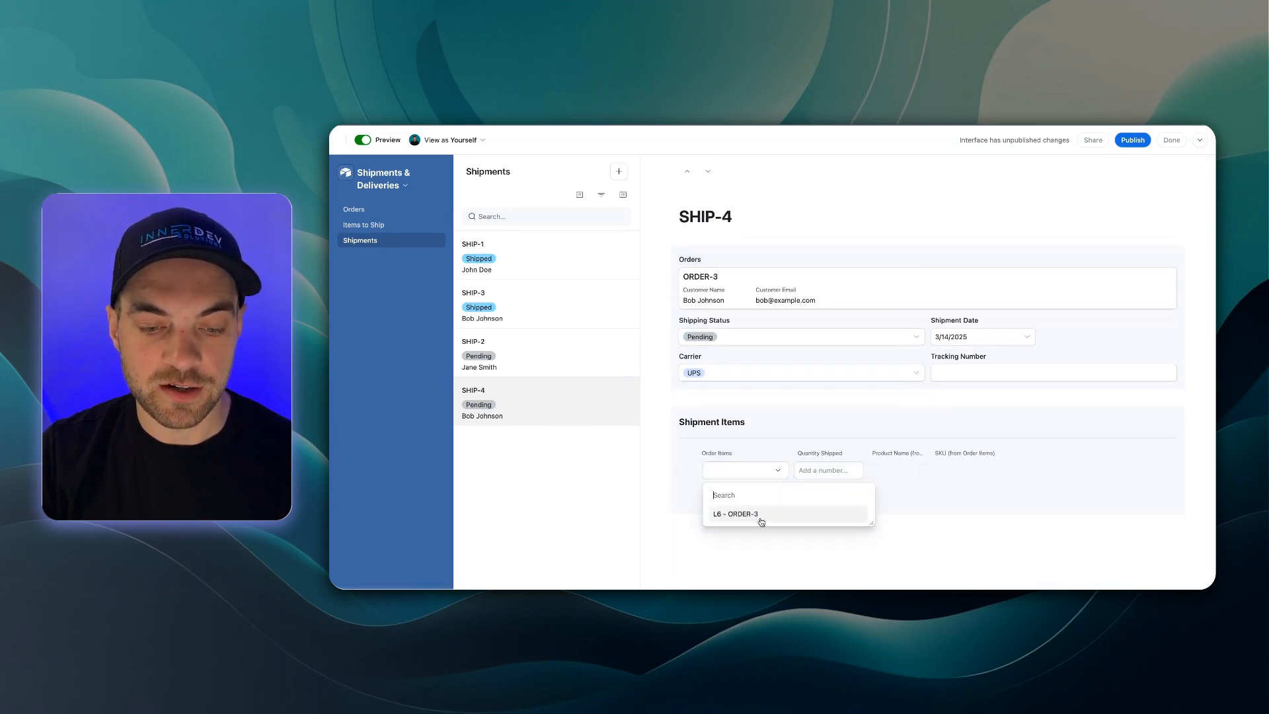
left_click(742, 515)
left_click(839, 476)
type("15")
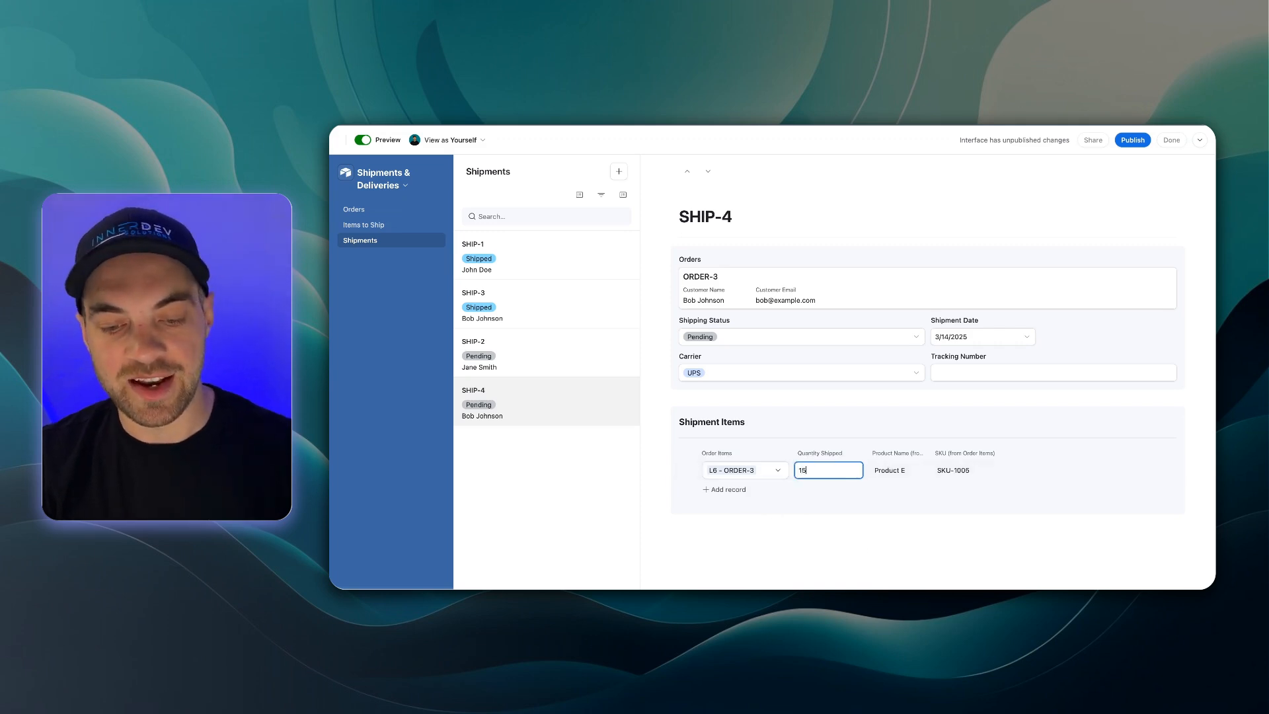
left_click(890, 555)
left_click(793, 337)
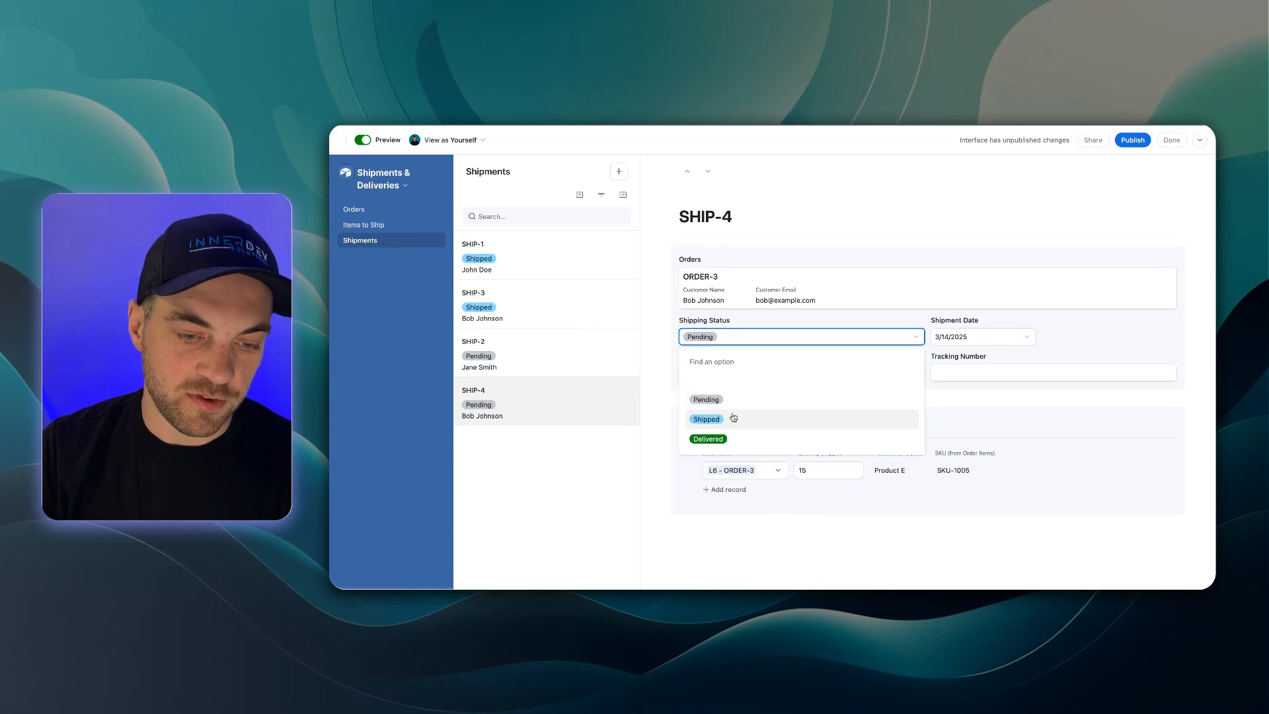
left_click(699, 416)
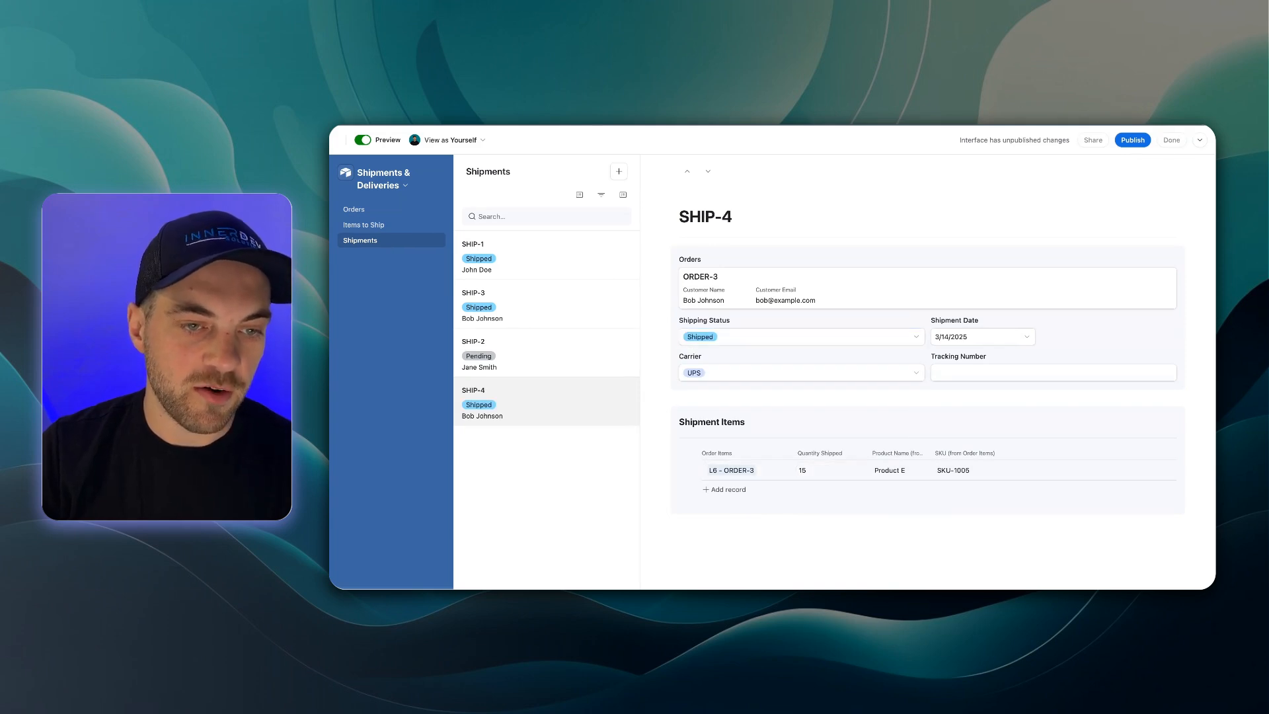
Set the SHIP-4 item's Quantity Shipped to 35 and check the linked order's remaining quantity.
left_click(354, 210)
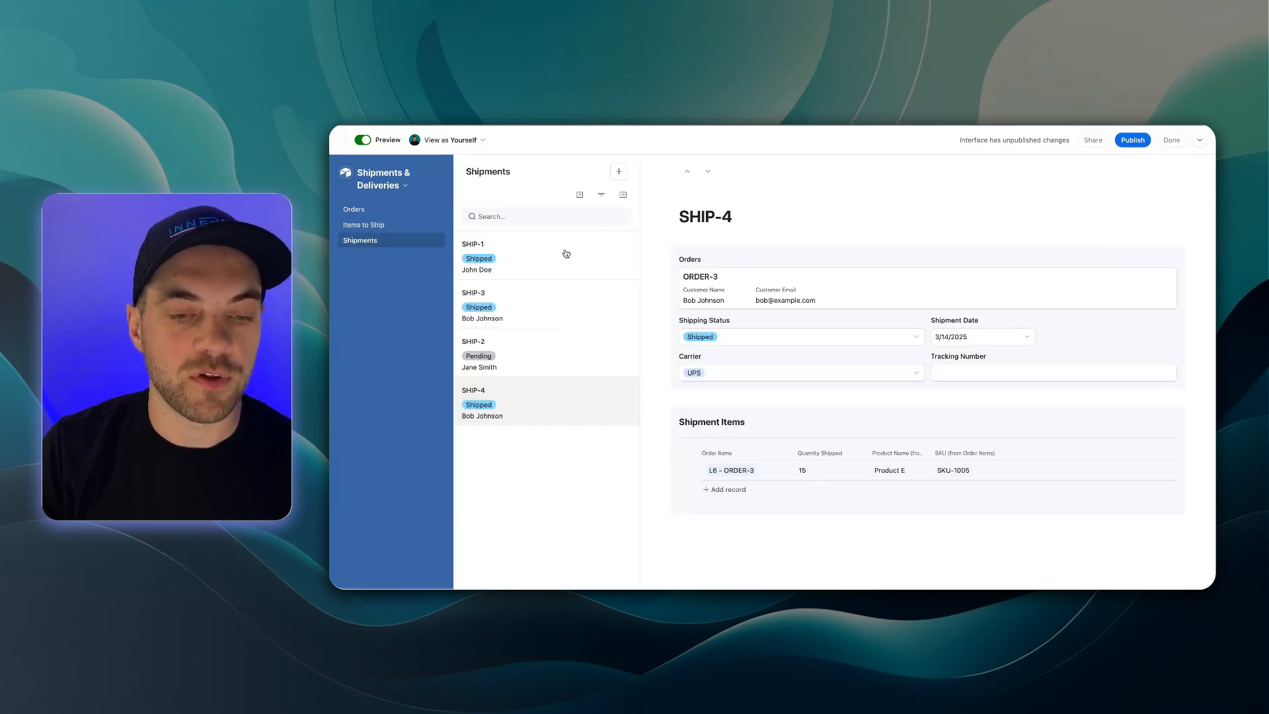
left_click(838, 468)
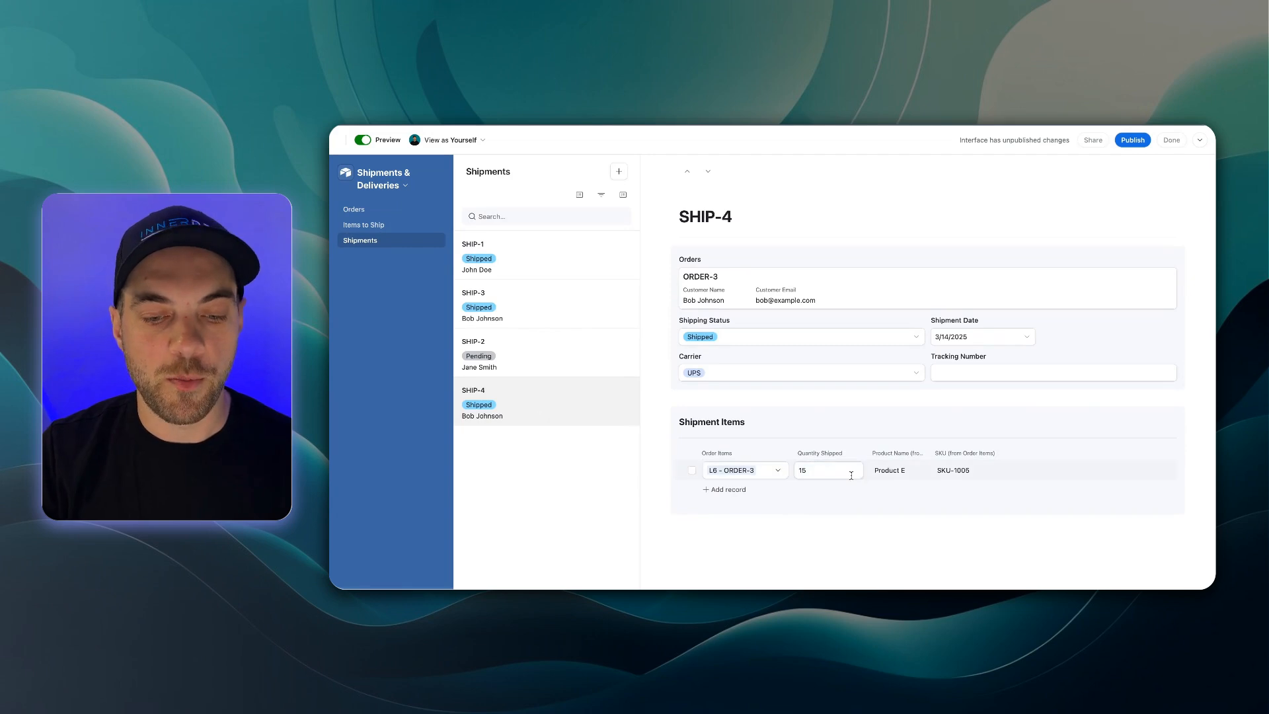
type("35")
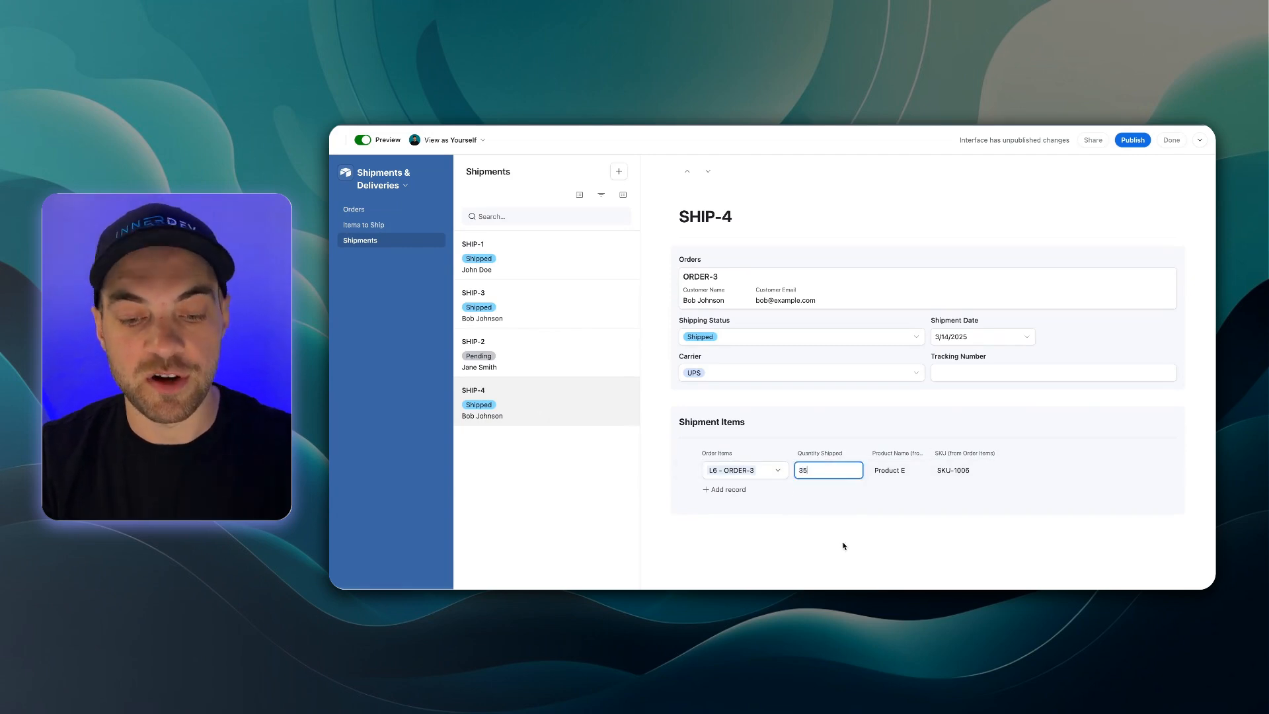
left_click(861, 524)
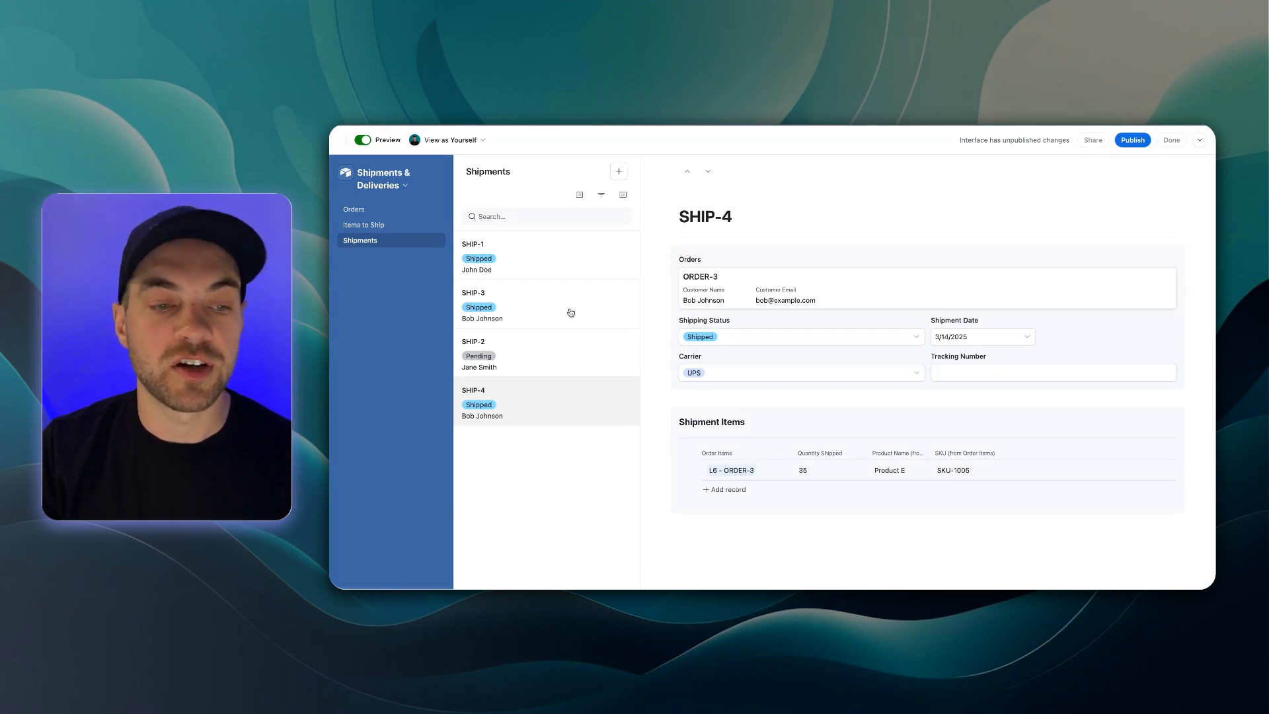
left_click(355, 209)
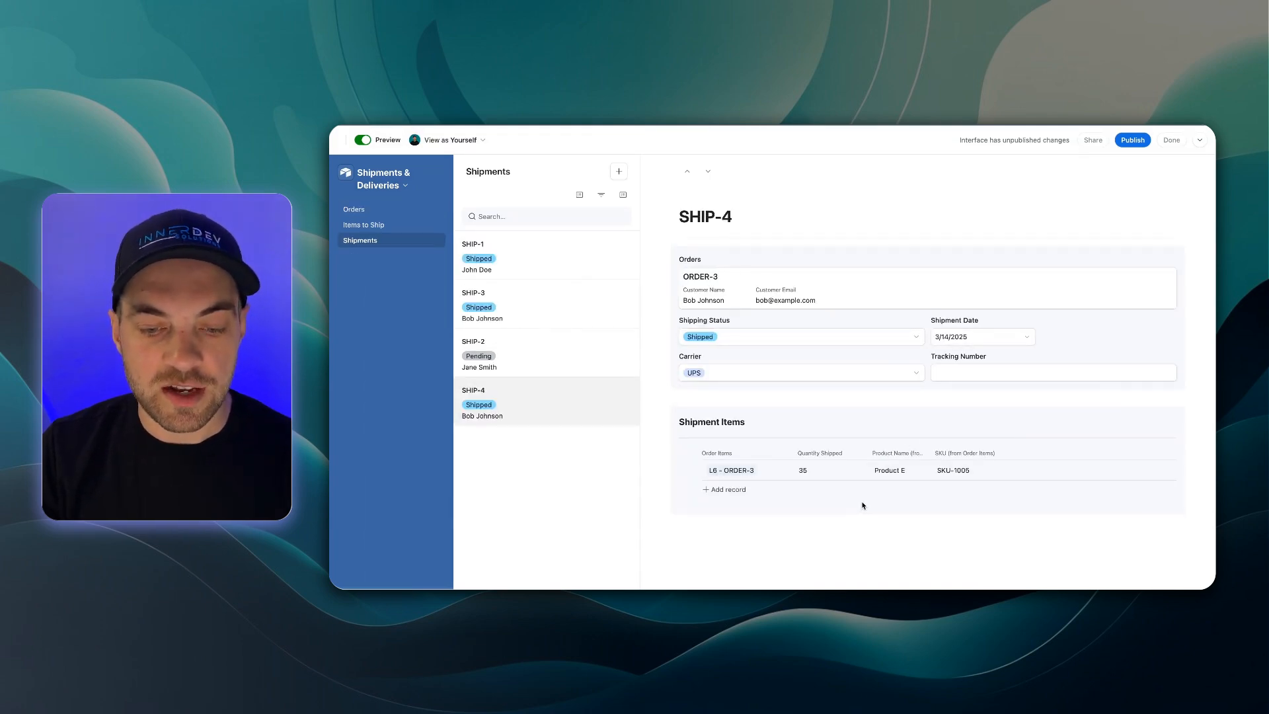
Leave the preview and check the shipped and remaining quantities of ORDER-3 in the Order Items table.
left_click(363, 141)
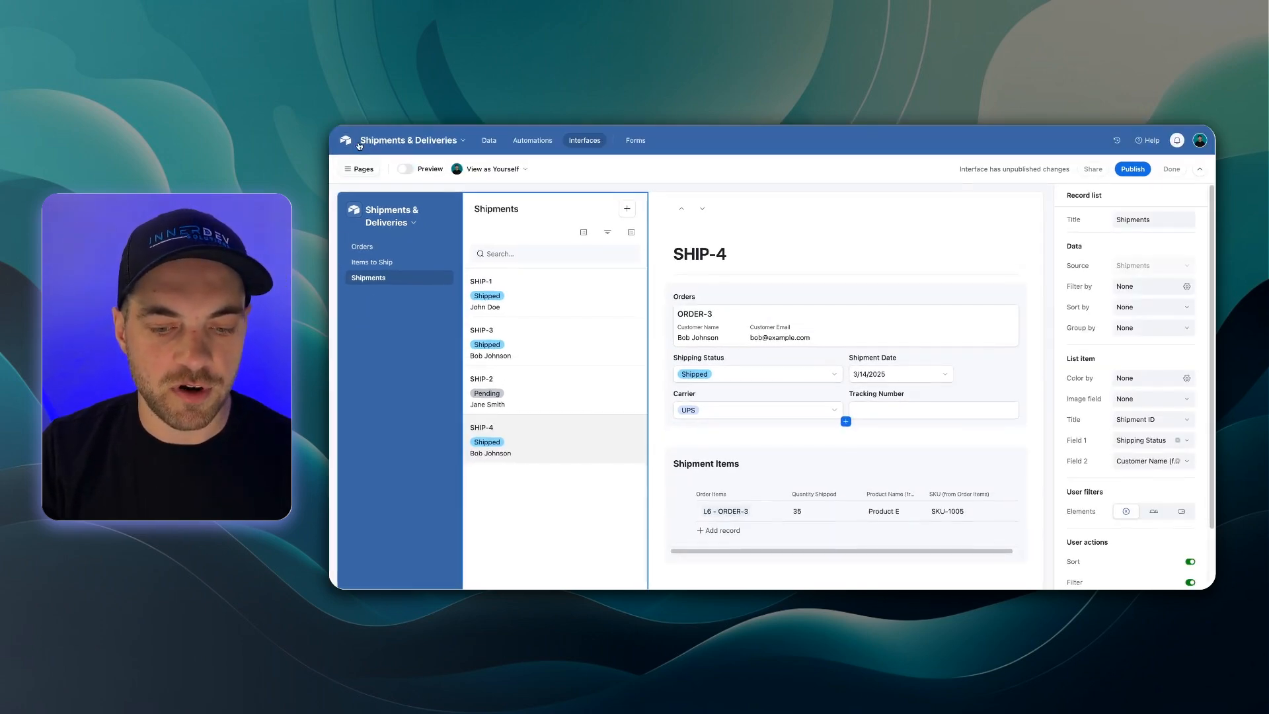
left_click(489, 141)
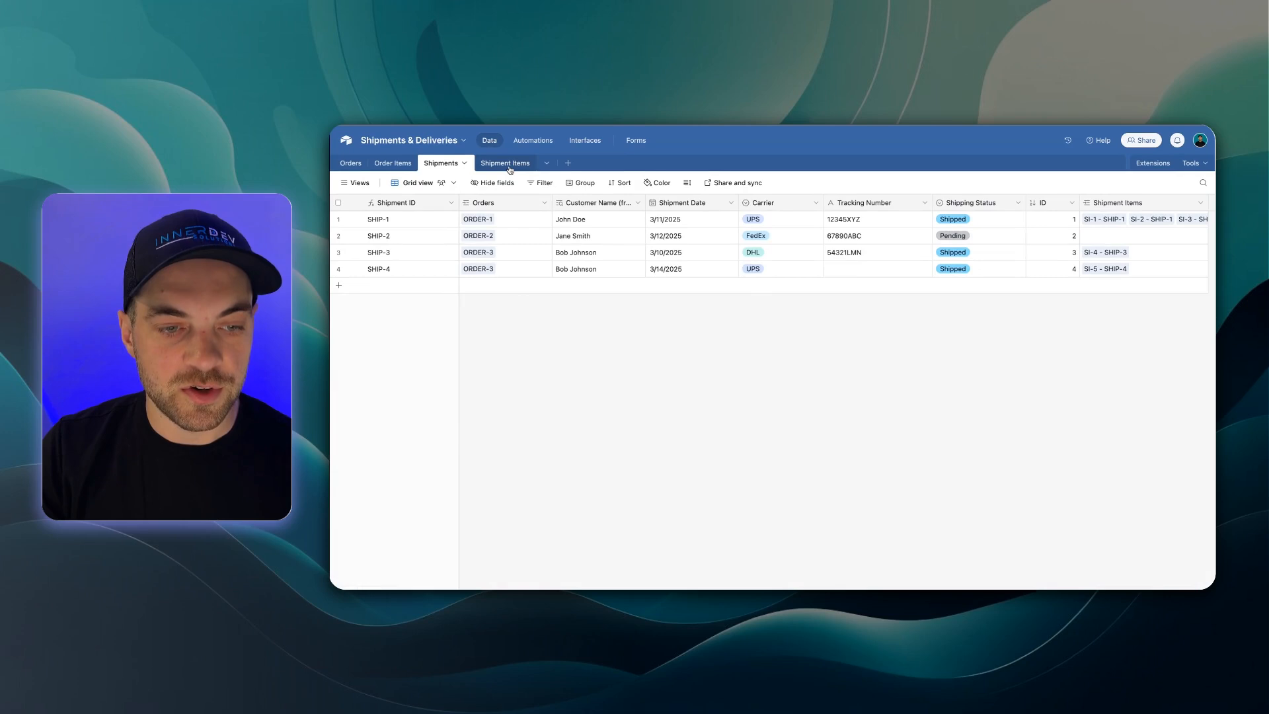
left_click(506, 165)
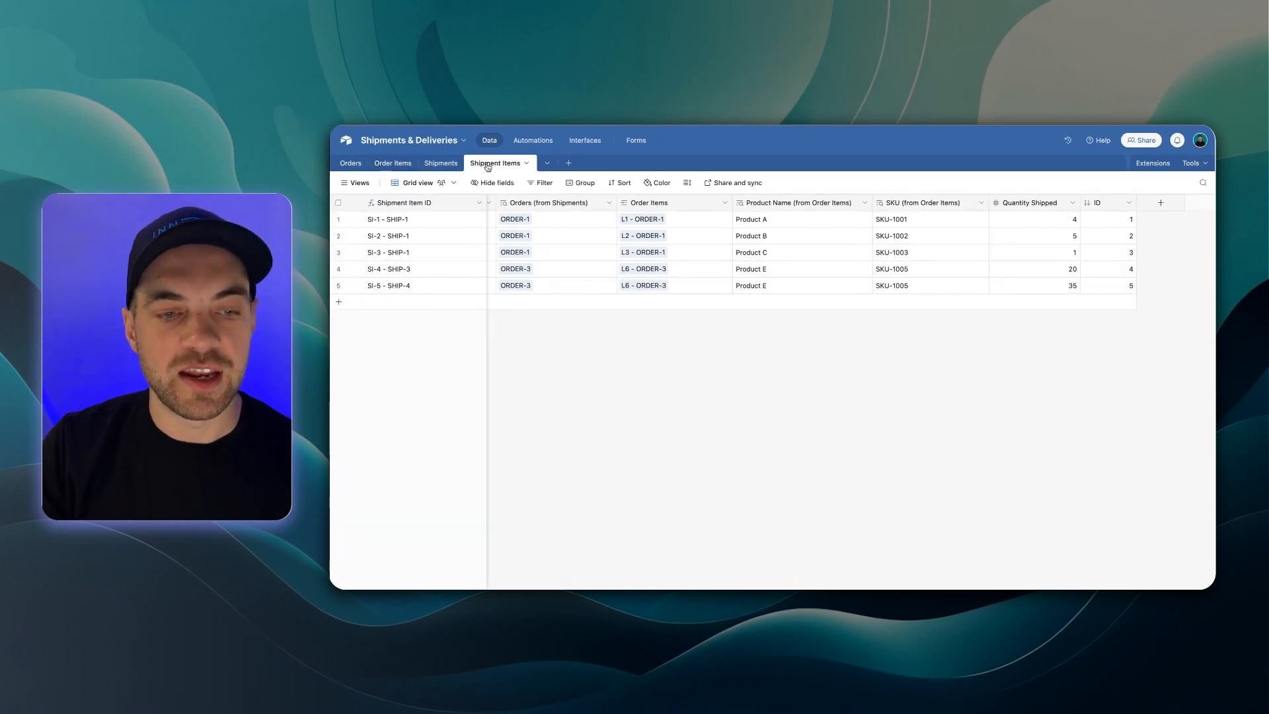
left_click(396, 164)
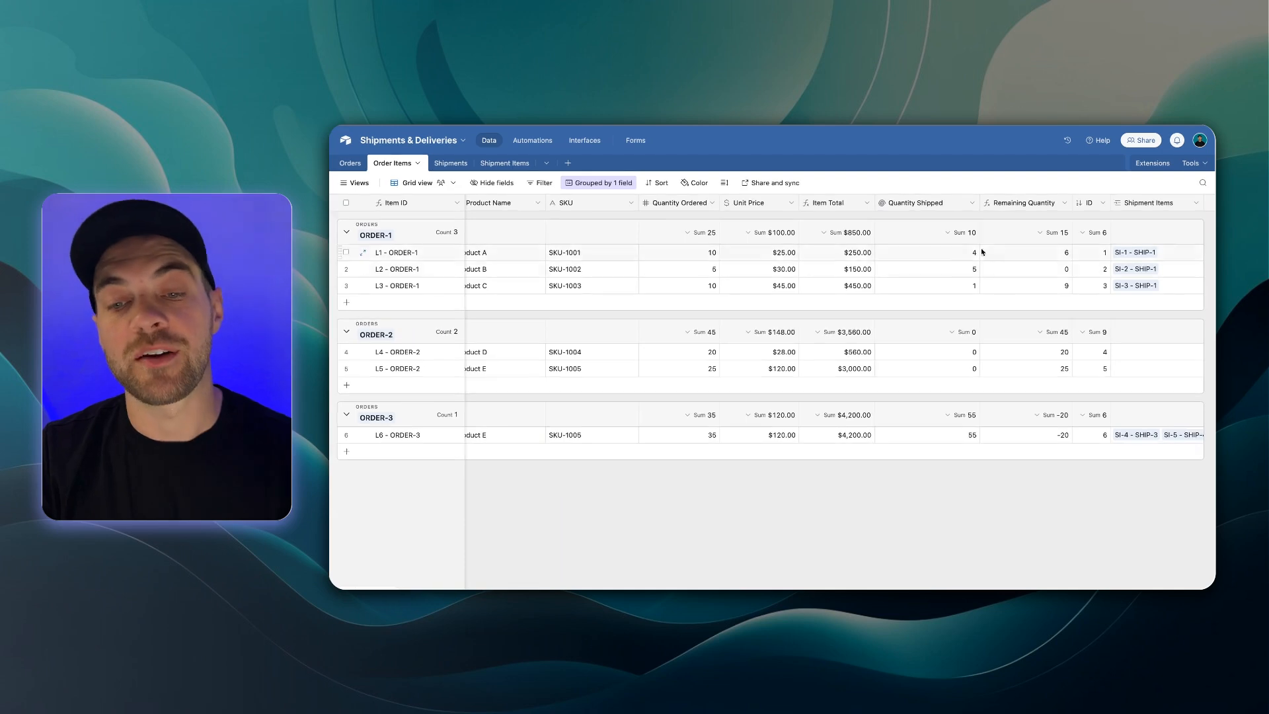
Add a Remaining Quantity lookup from Order Items to the Shipment Items table, limited to the last 1 item.
left_click(510, 164)
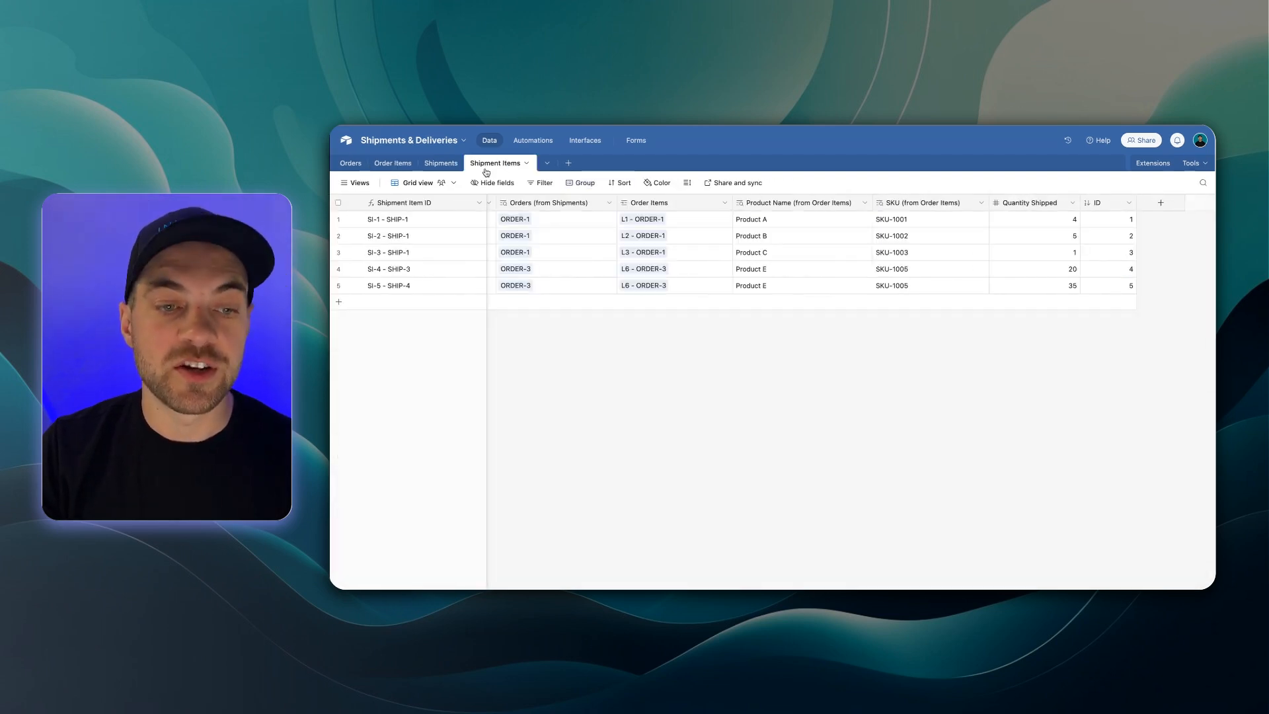
right_click(666, 204)
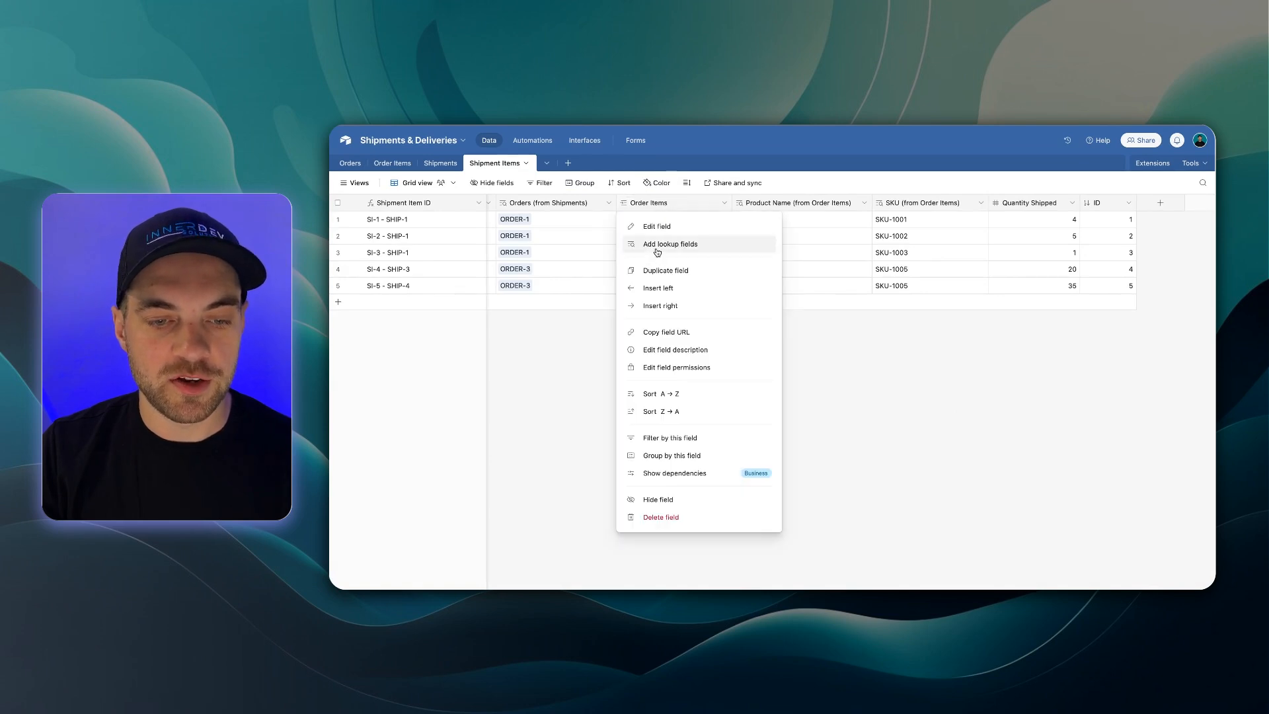
left_click(657, 252)
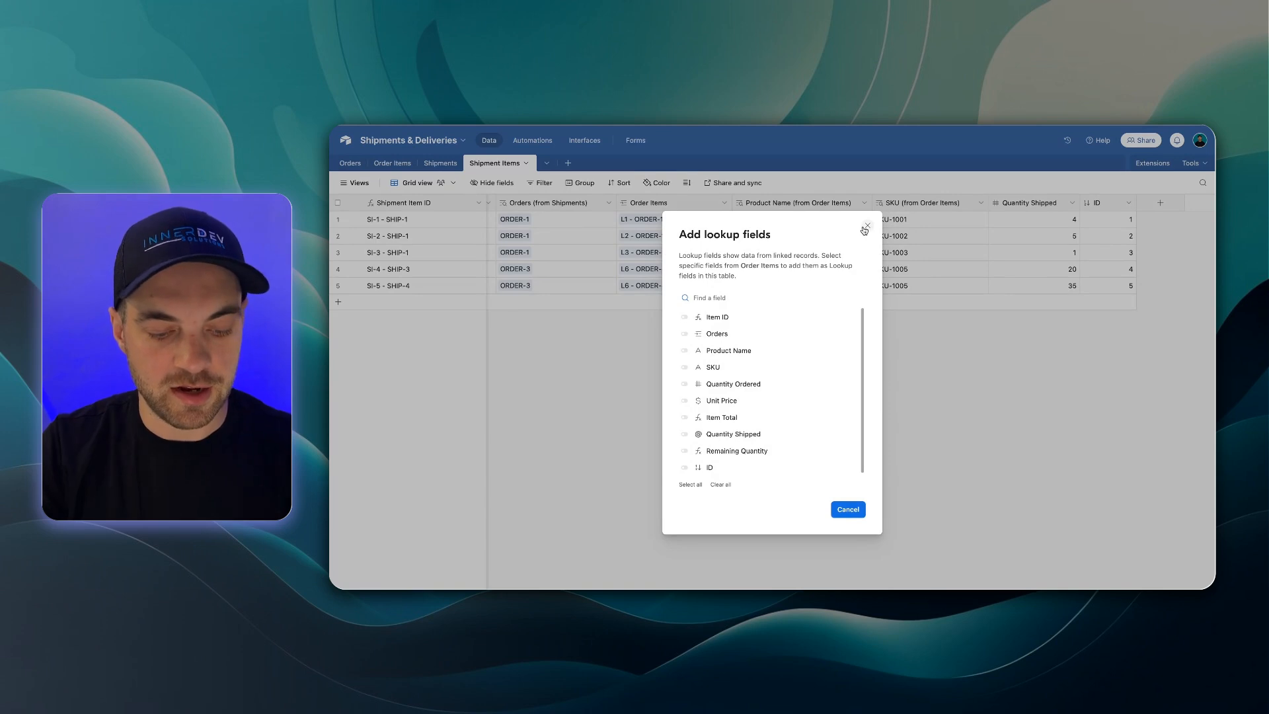
type("remai")
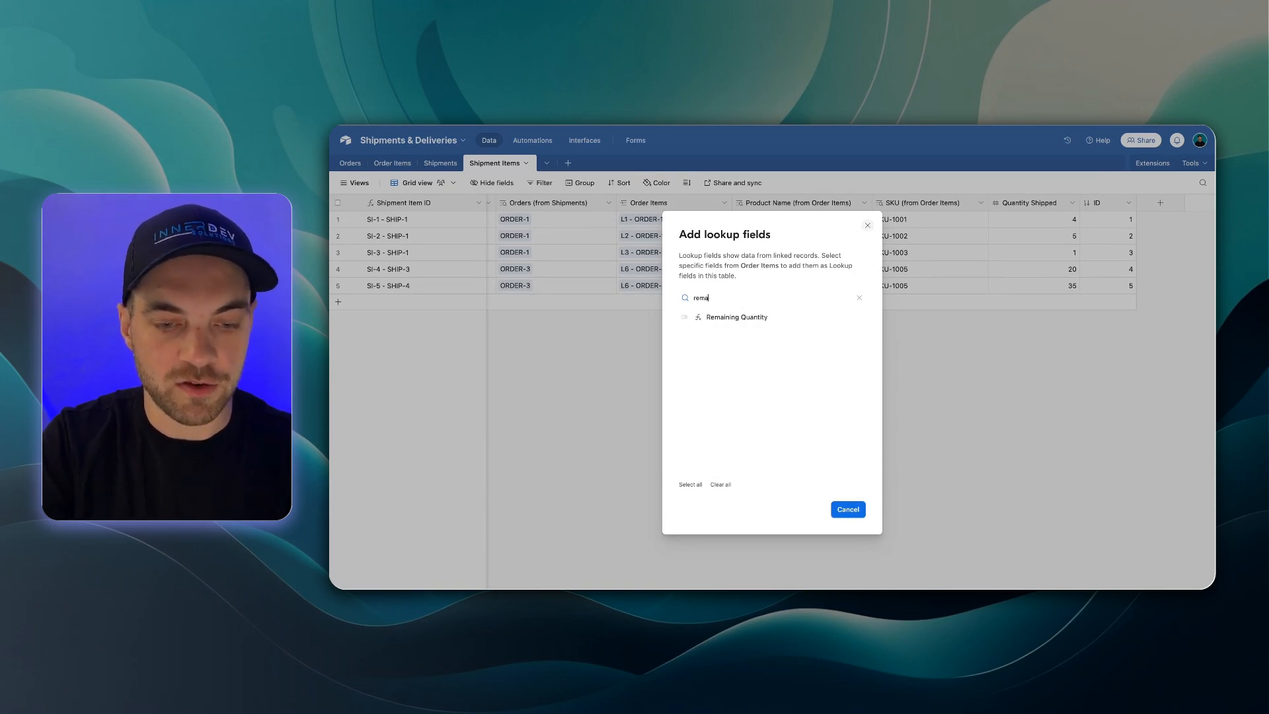
left_click(765, 318)
left_click(843, 509)
left_click(745, 420)
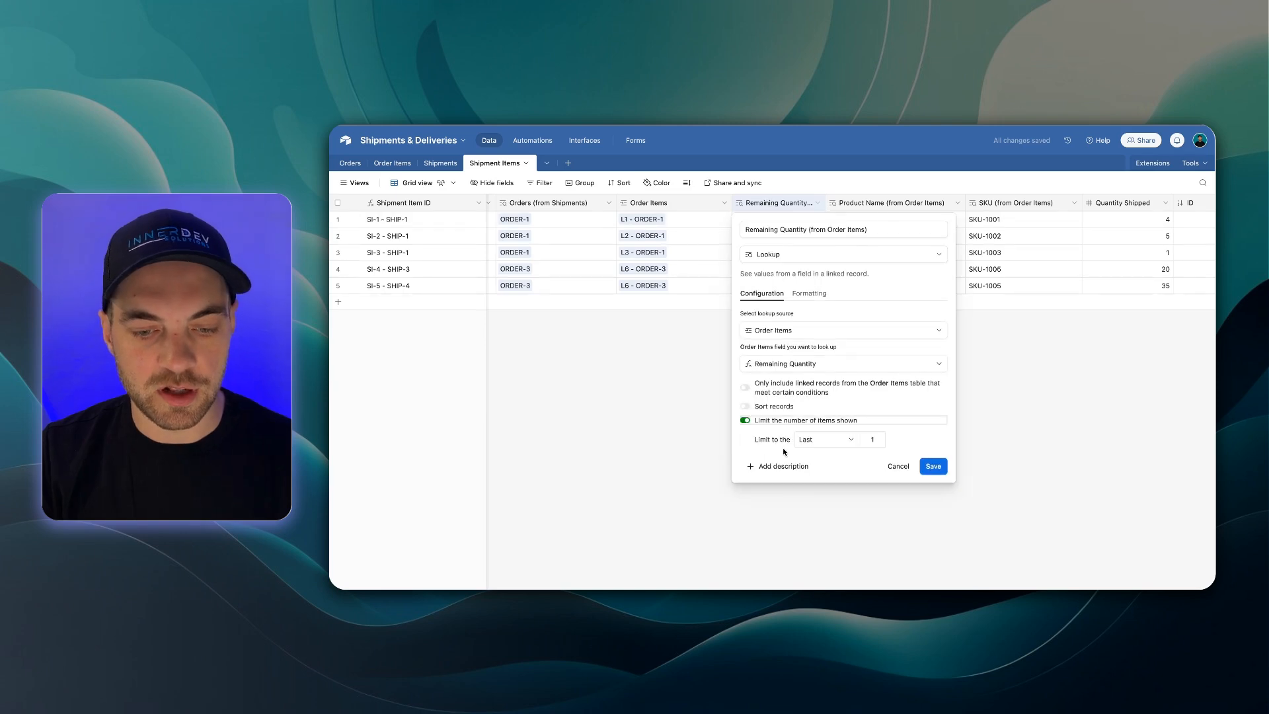
left_click(931, 466)
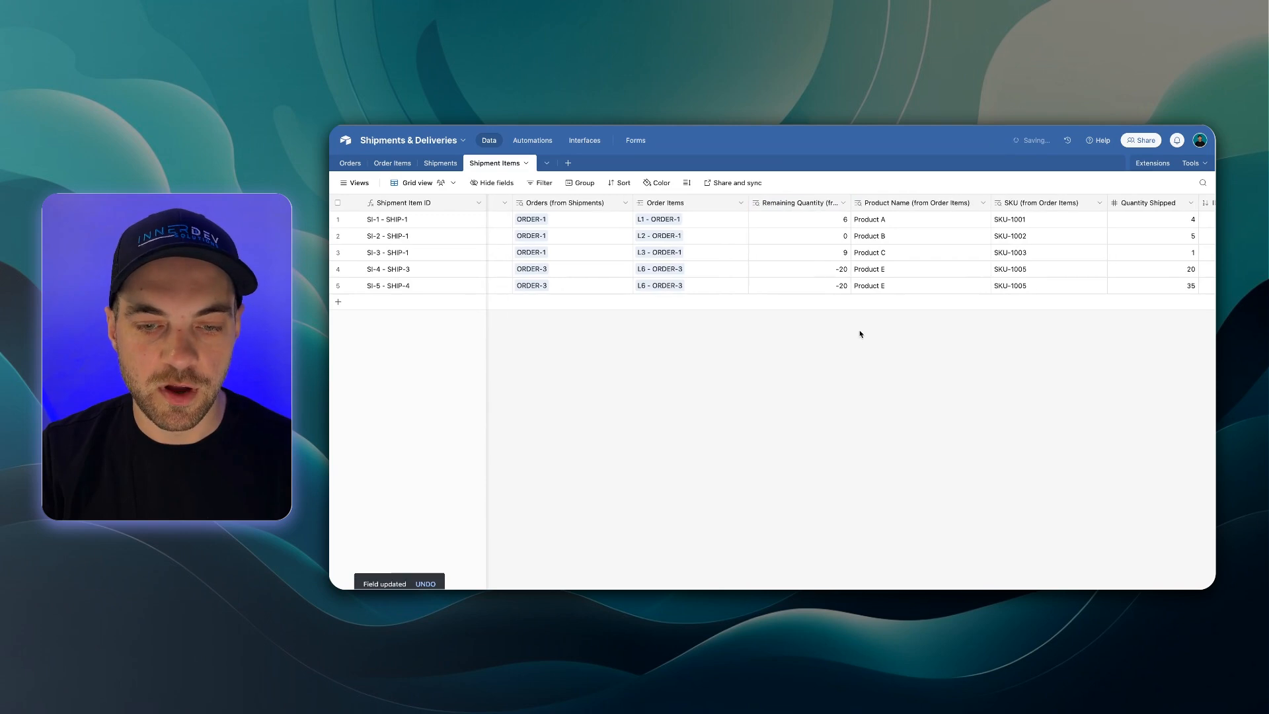
left_click(830, 274)
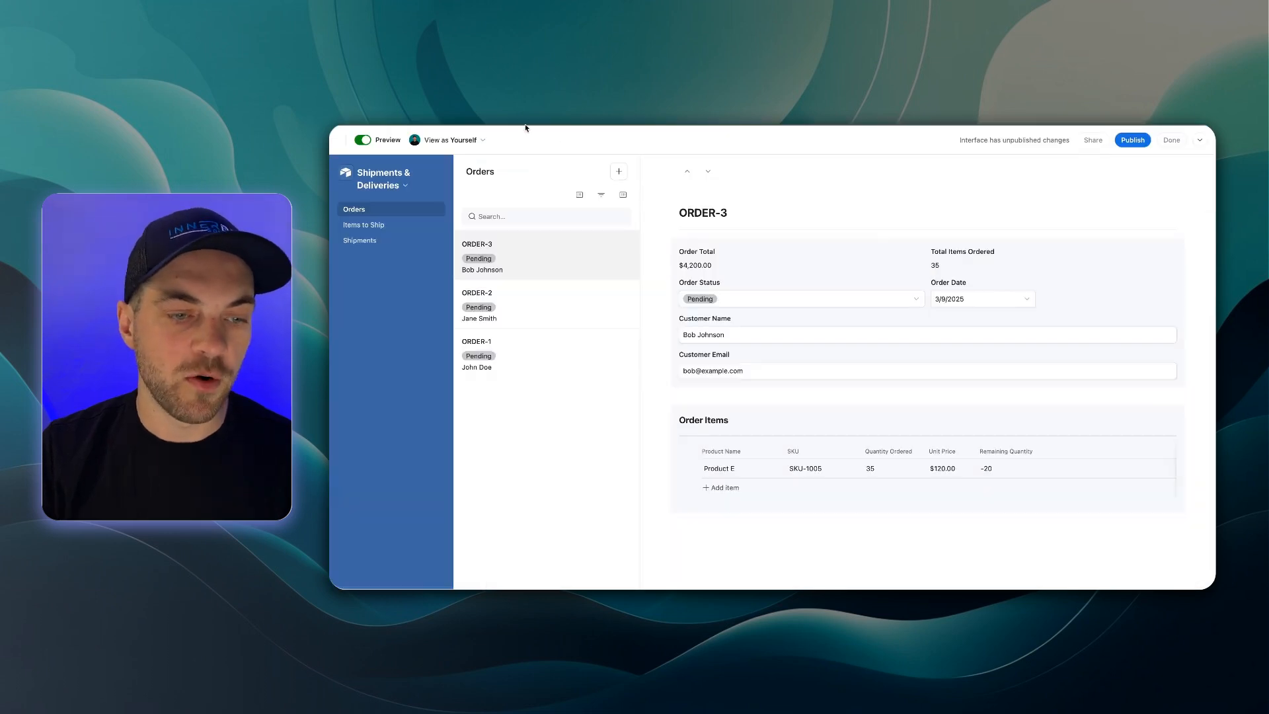
Show the Remaining Quantity (from Order Items) field in the Shipment Items list on the Shipments interface page.
left_click(367, 243)
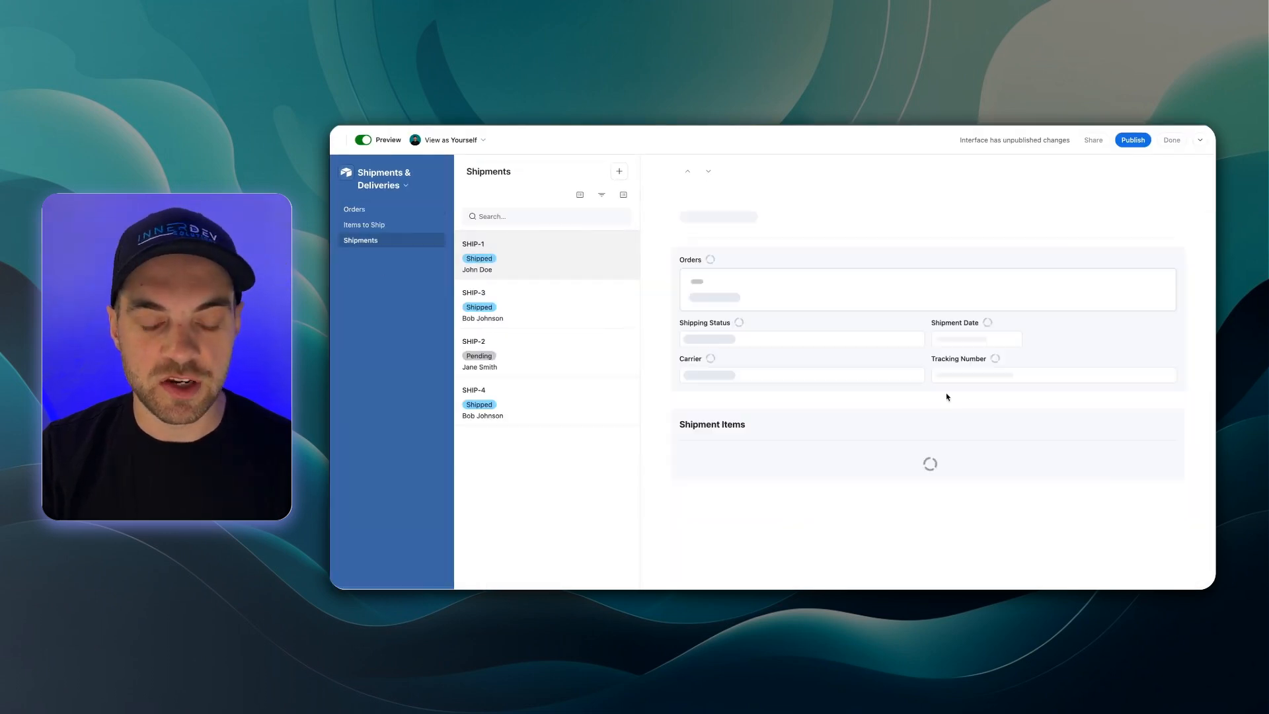
left_click(526, 400)
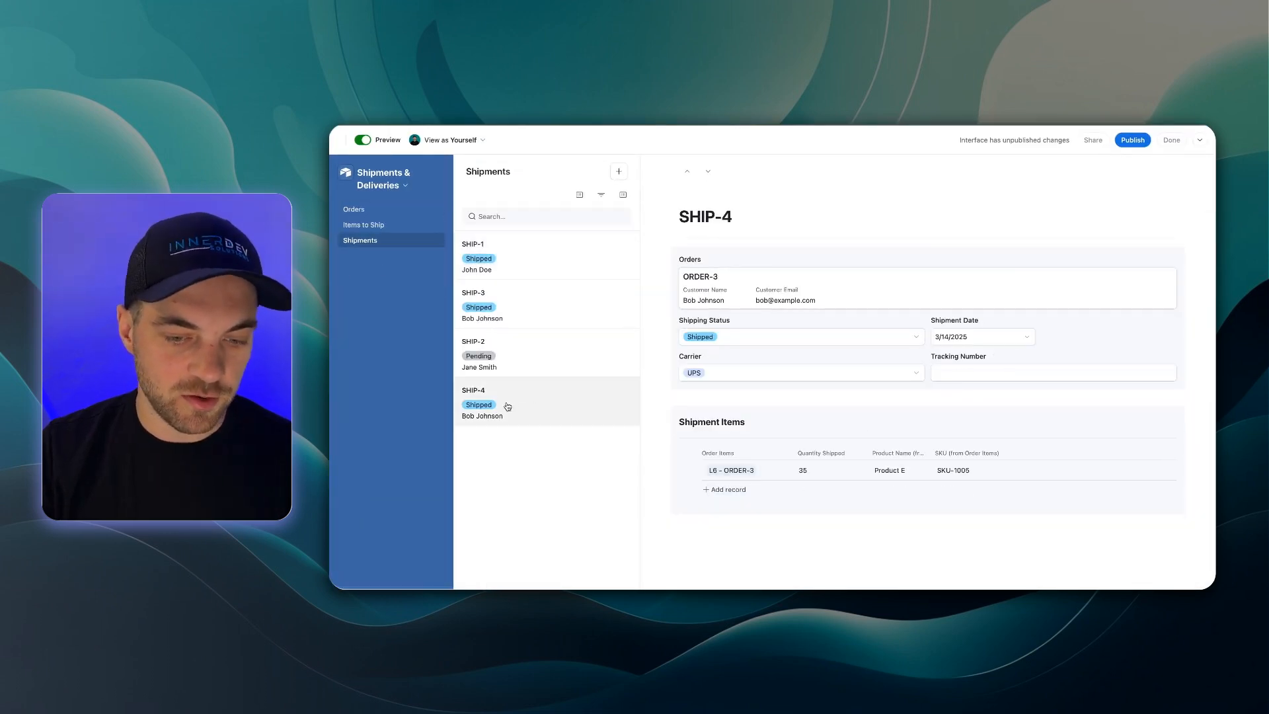
left_click(363, 139)
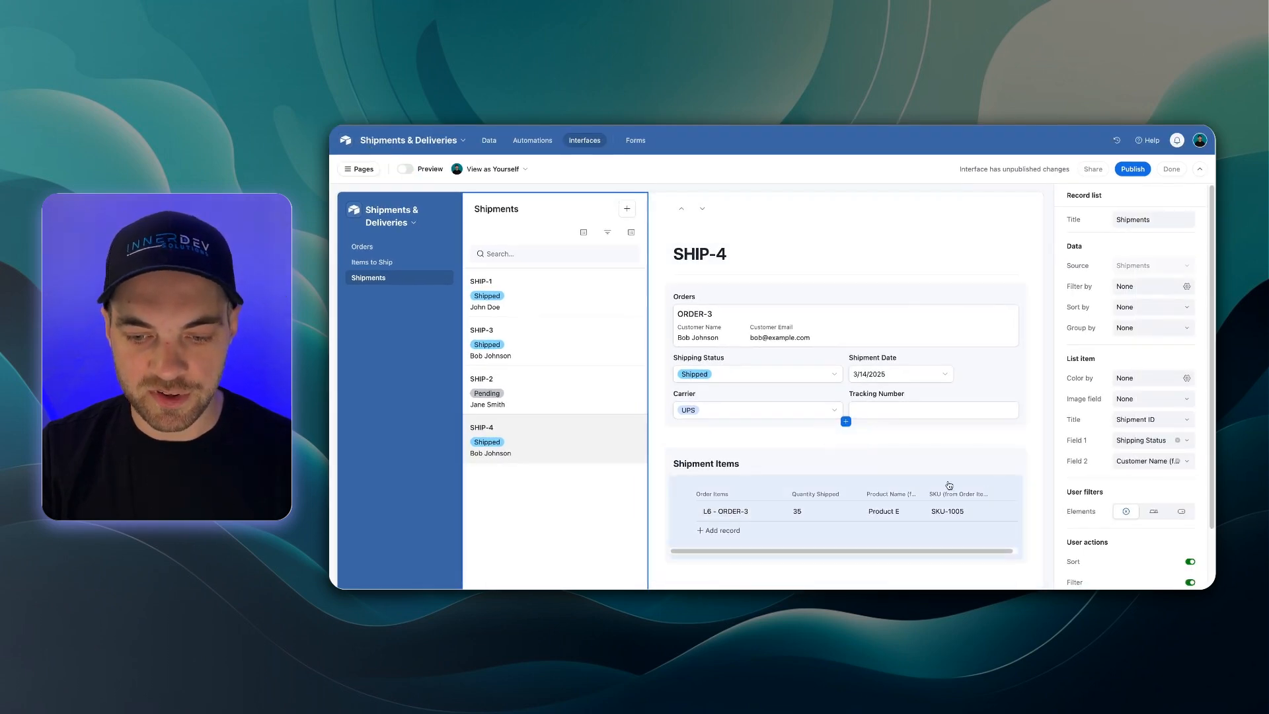
left_click(709, 485)
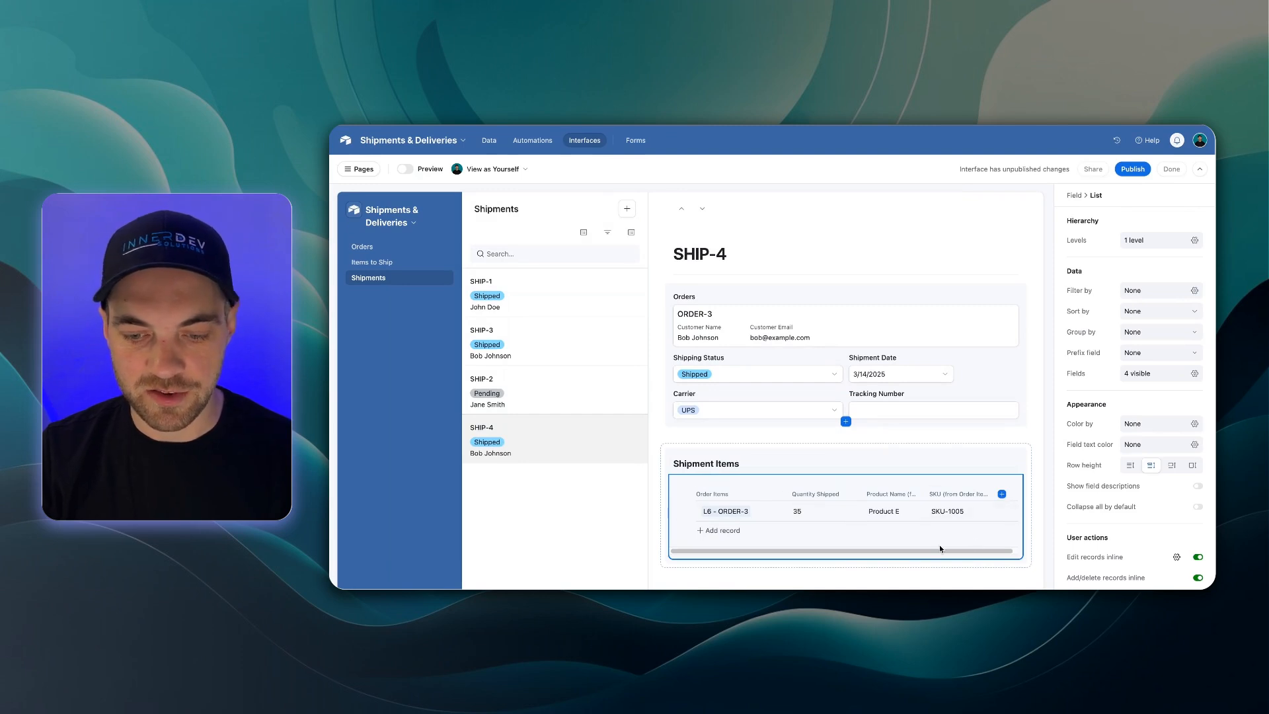
left_click(1195, 375)
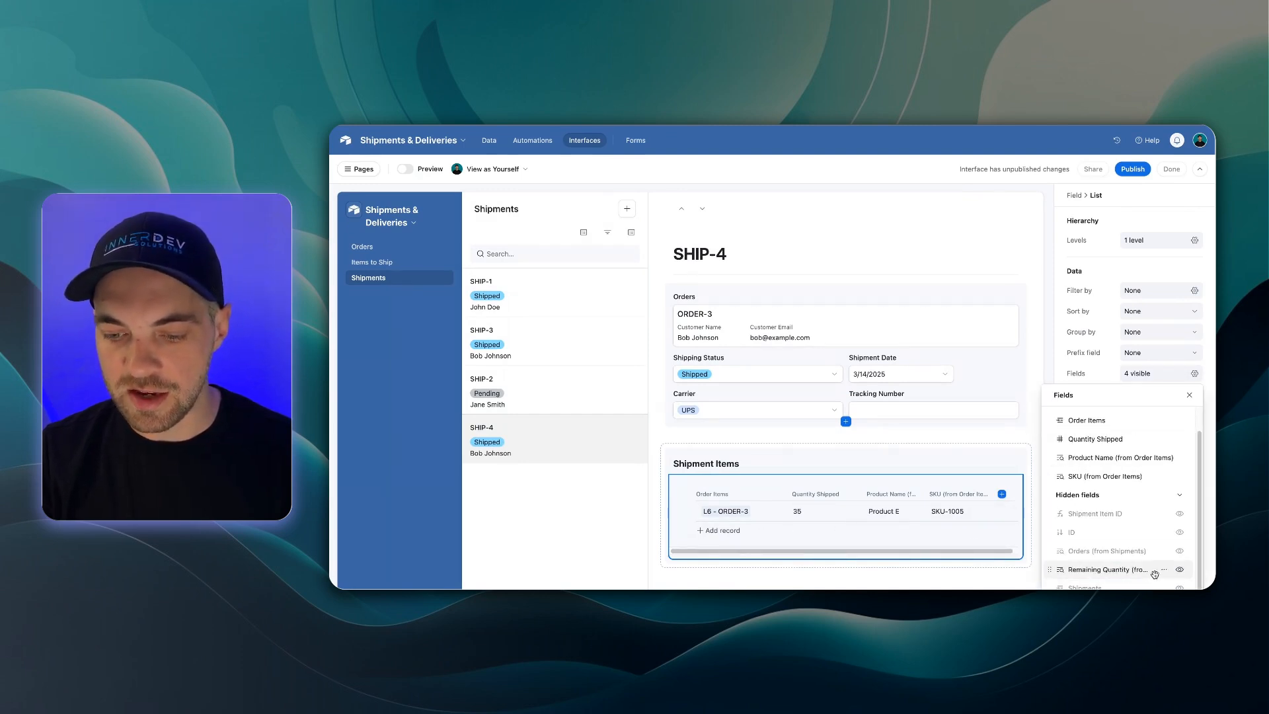
left_click(1179, 569)
left_click(911, 587)
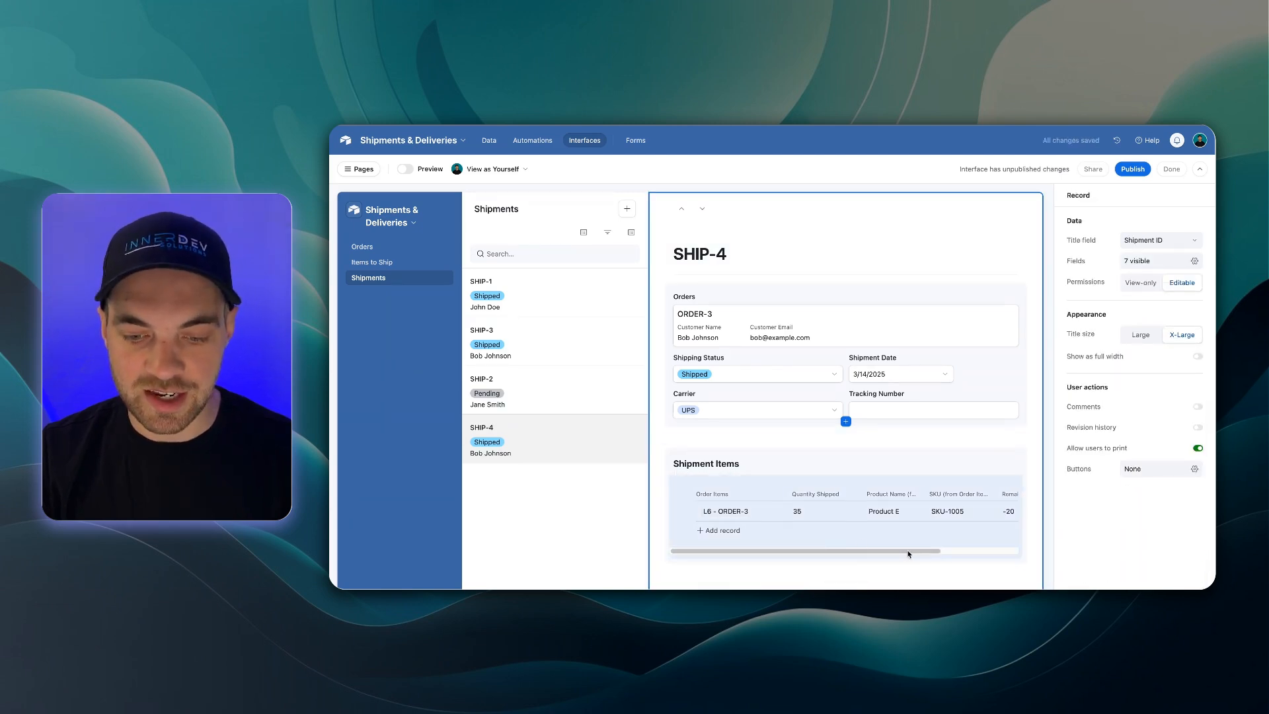
left_click(908, 554)
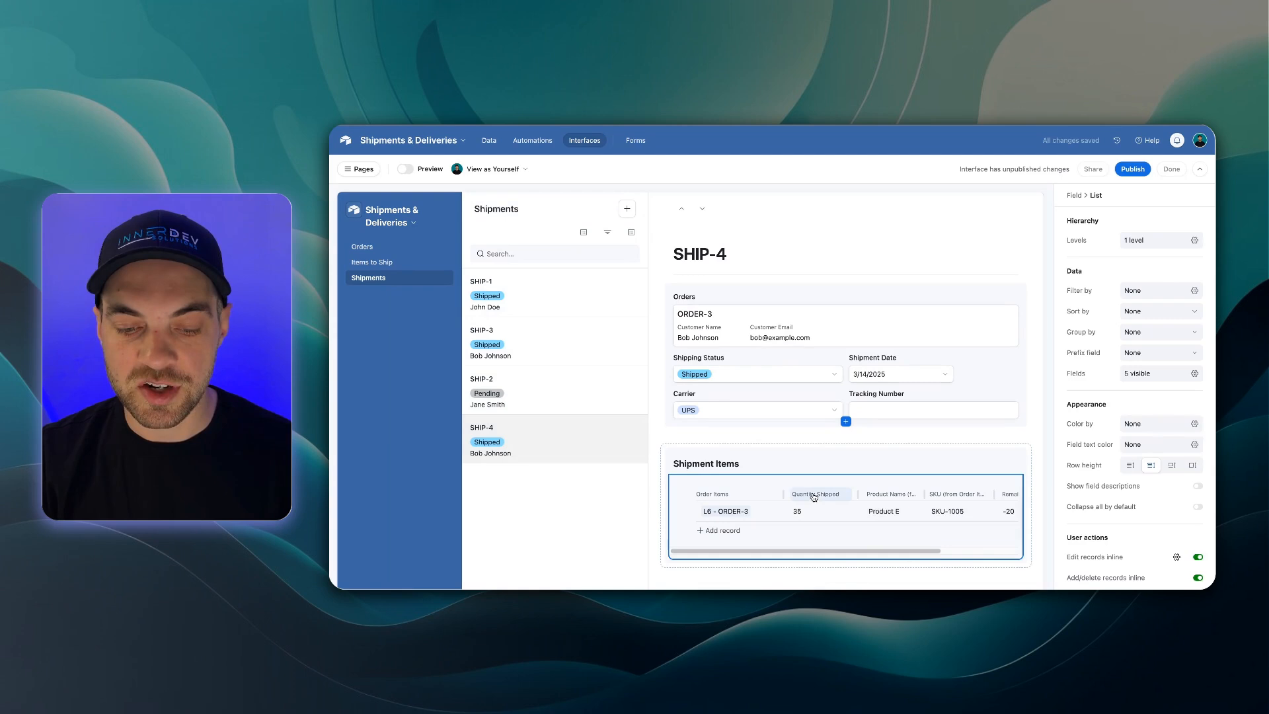
left_click_drag(835, 550, 872, 552)
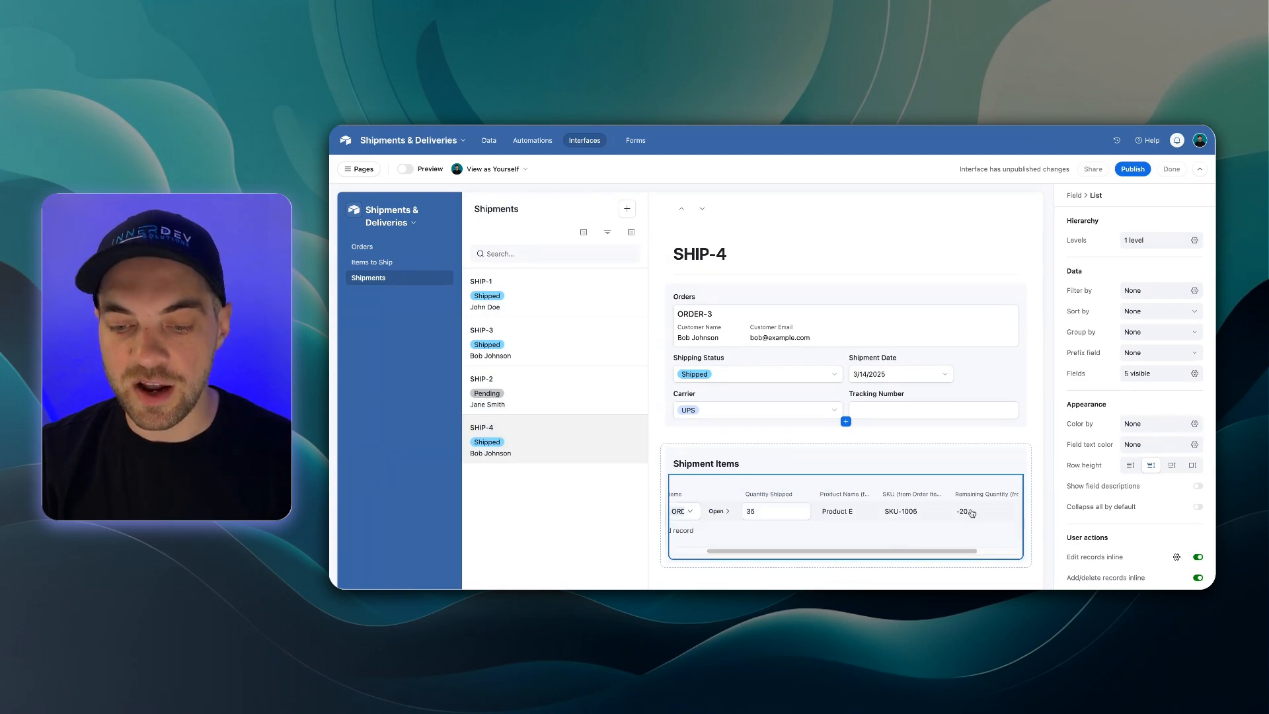
left_click_drag(953, 554, 917, 552)
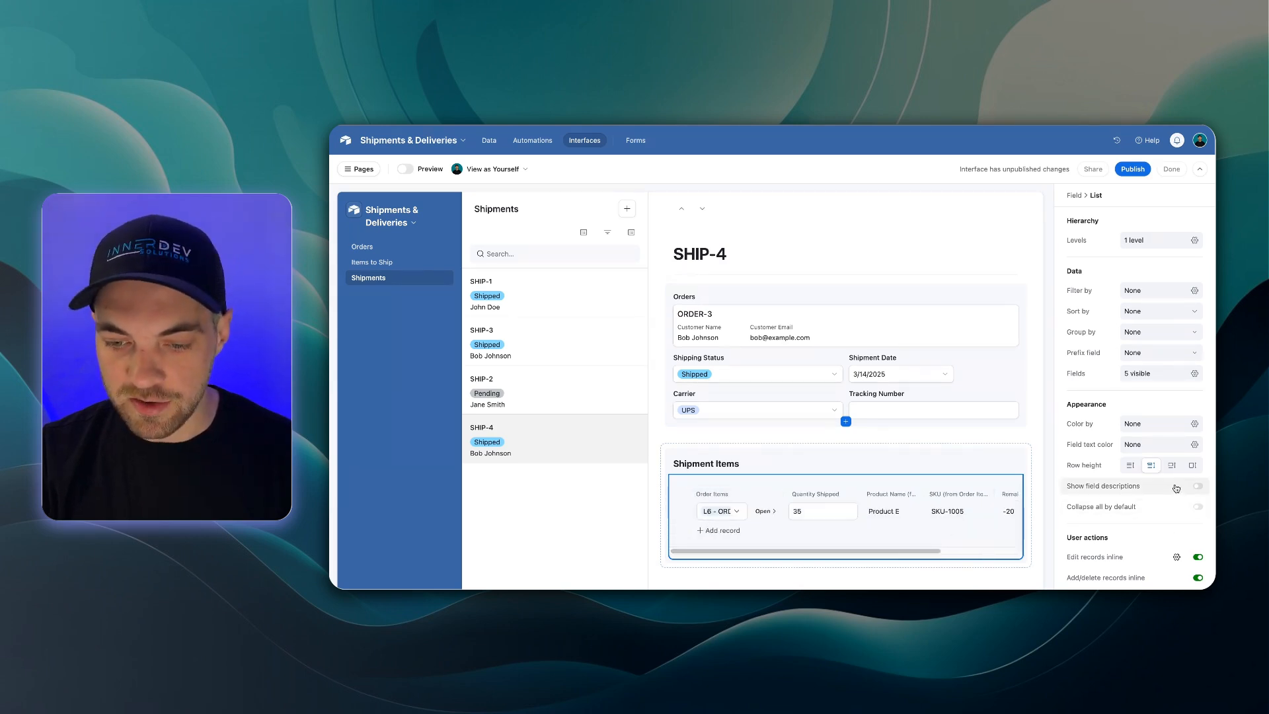
Color the Shipment Items list's records red where Remaining Quantity (from Order Items) is less than 0.
left_click(1192, 424)
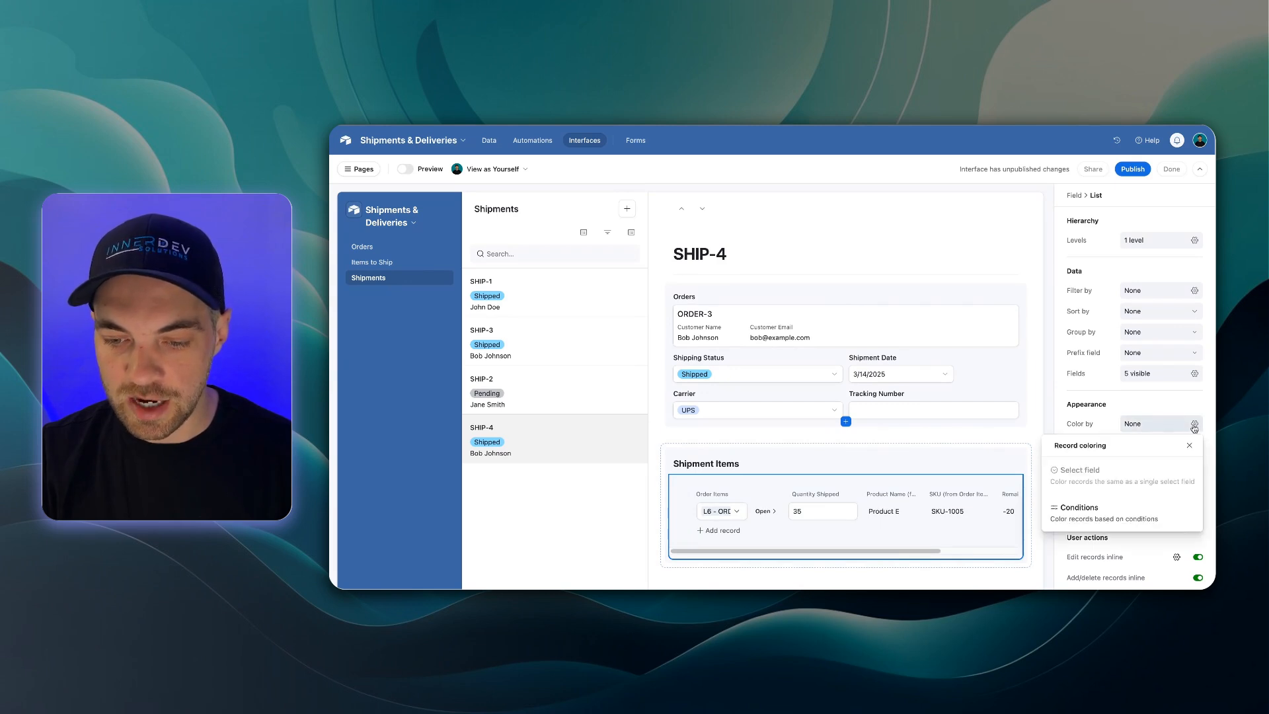
left_click(1079, 521)
left_click(850, 505)
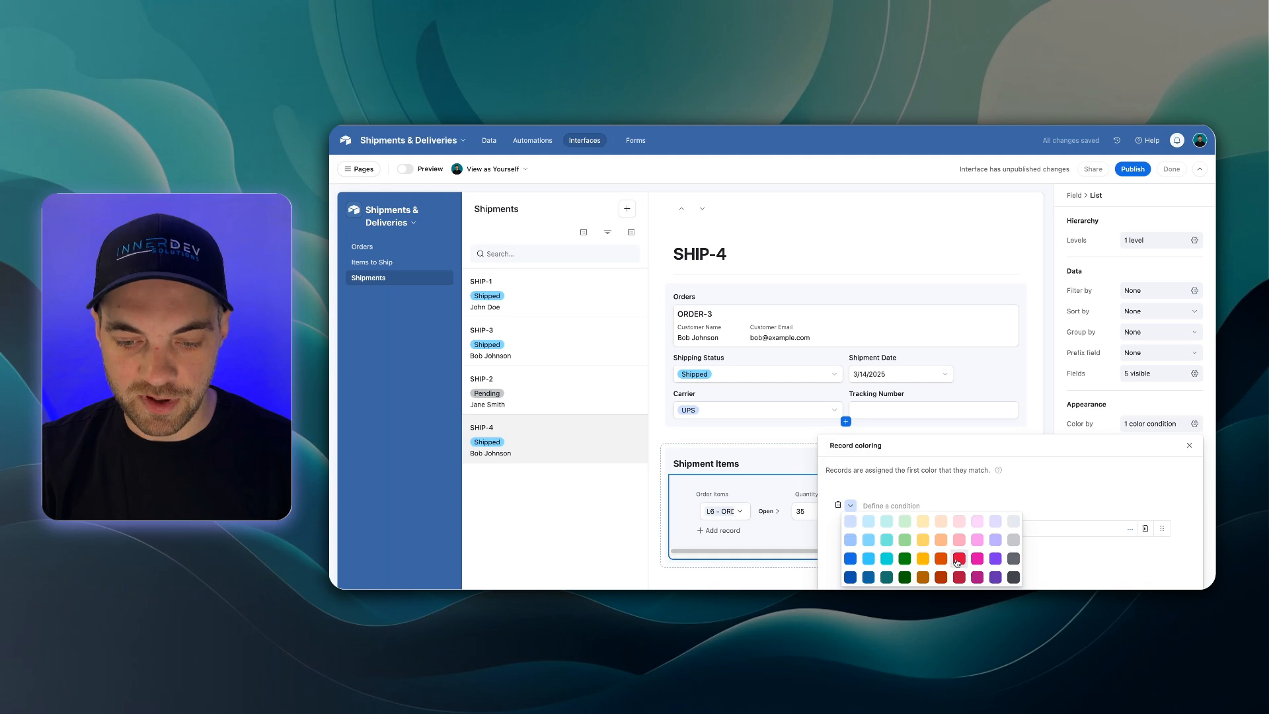
left_click(955, 563)
left_click(1066, 504)
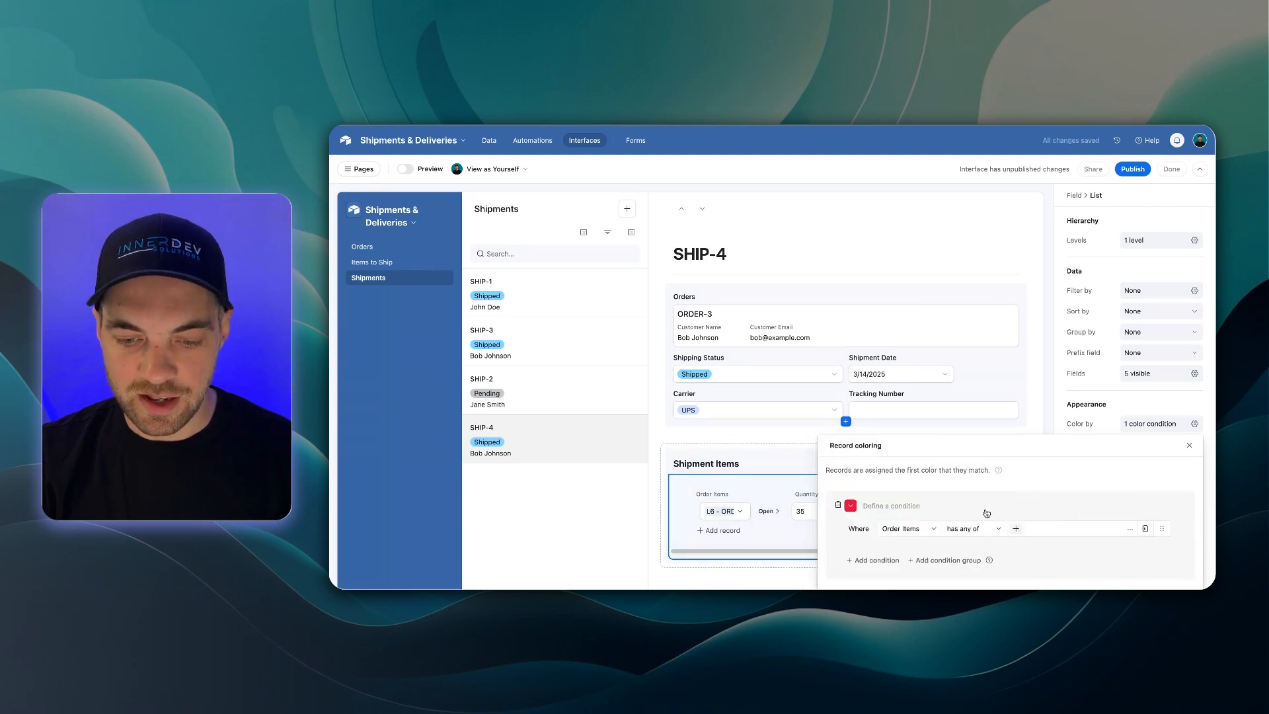
left_click(912, 528)
type("rema")
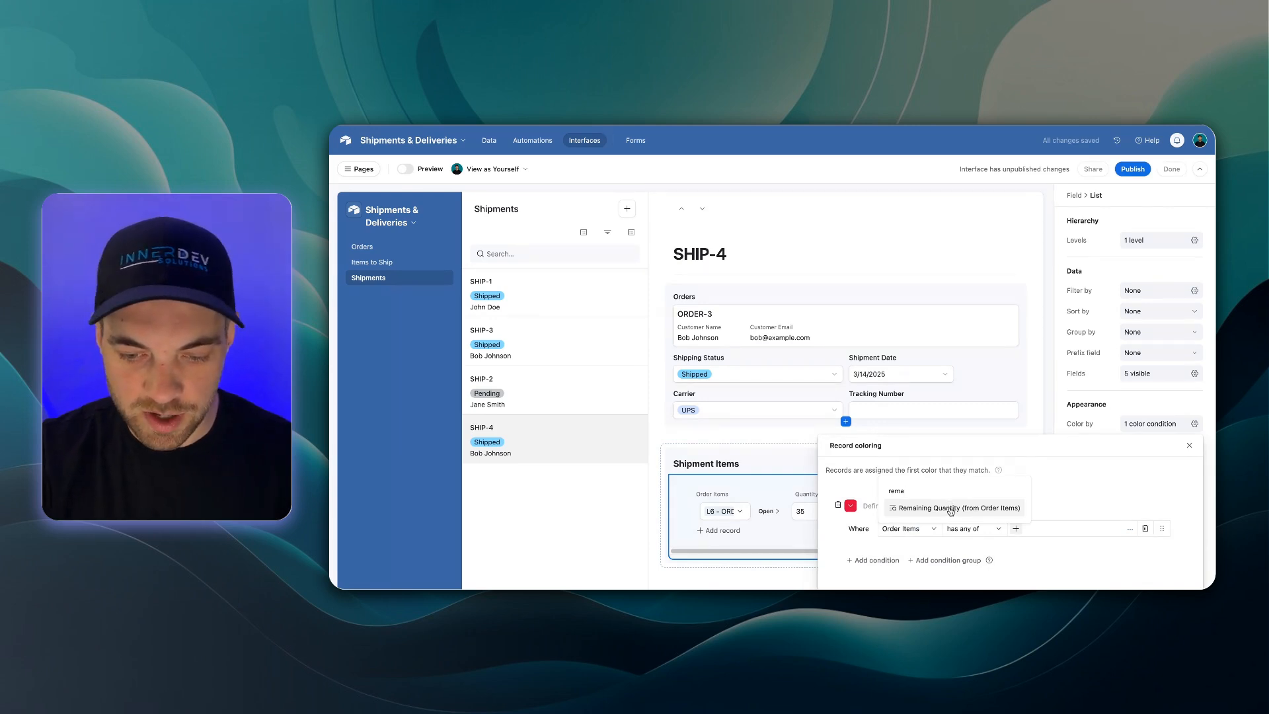
left_click(949, 508)
type("0")
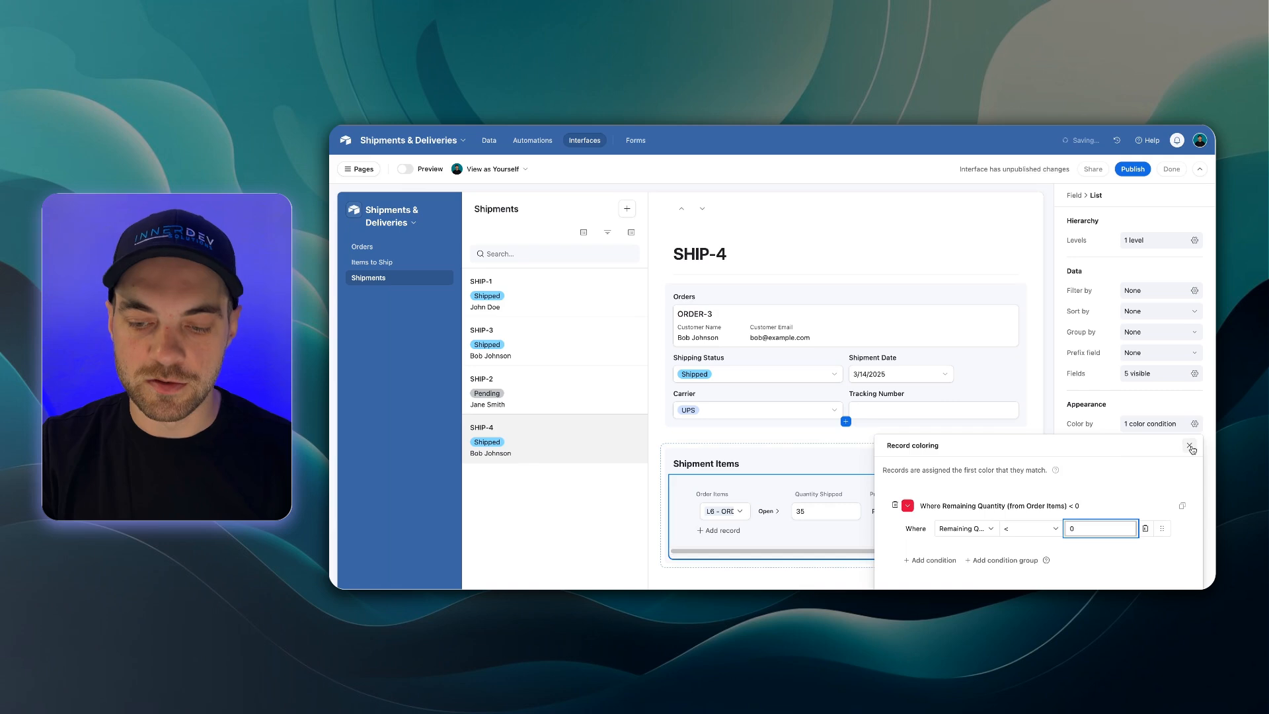
left_click(1189, 447)
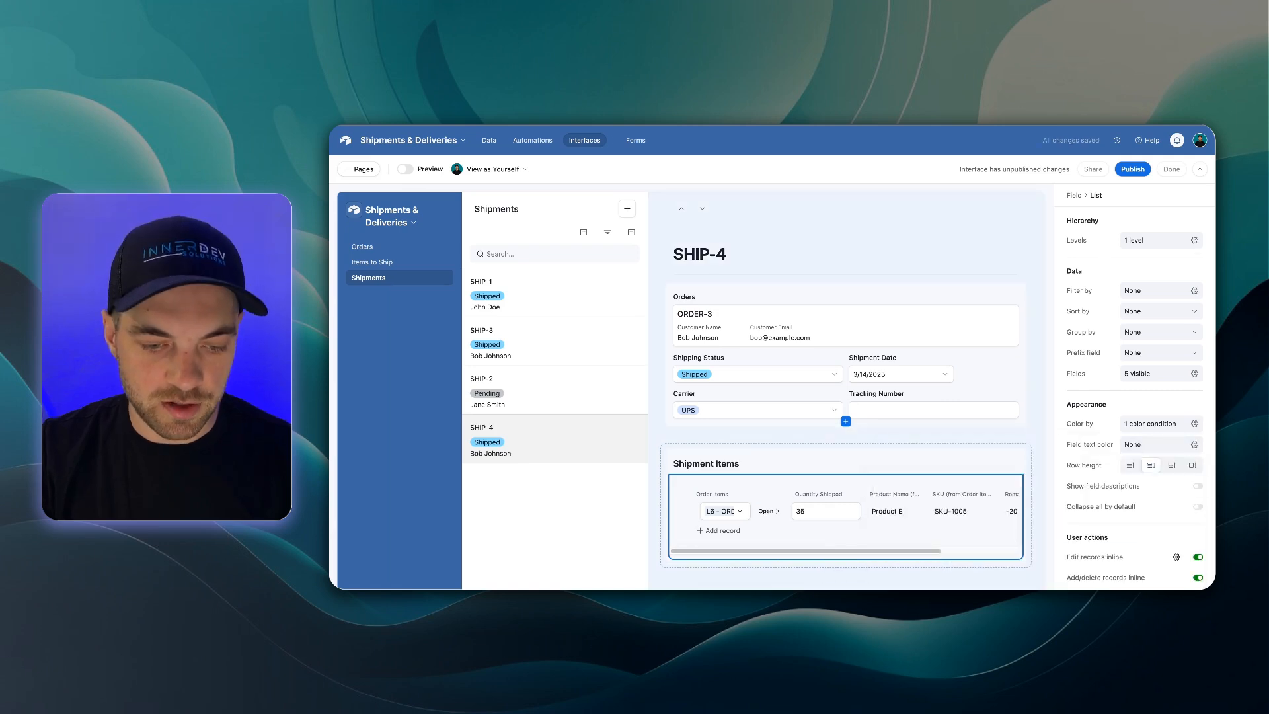
left_click_drag(756, 549, 798, 554)
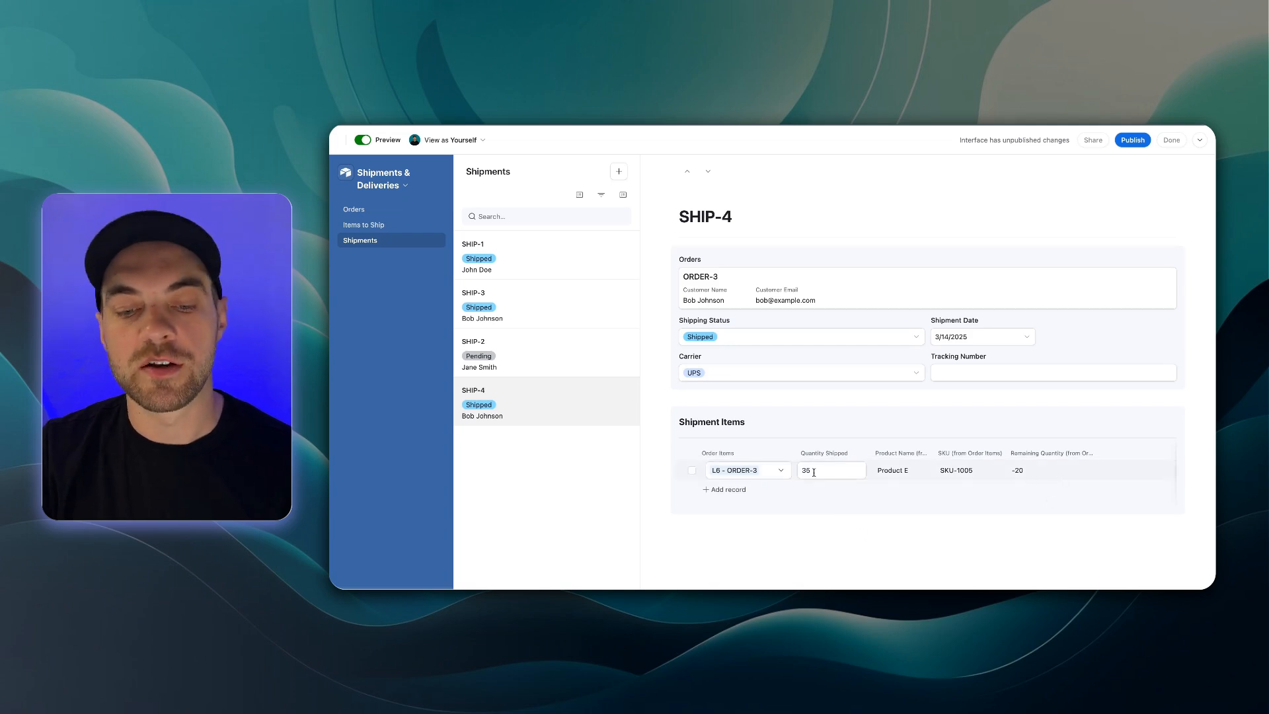
Preview the Shipments page, set the SHIP-4 item's Quantity Shipped to 10, and open that value for editing again.
left_click(825, 470)
left_click(1044, 475)
double_click(835, 470)
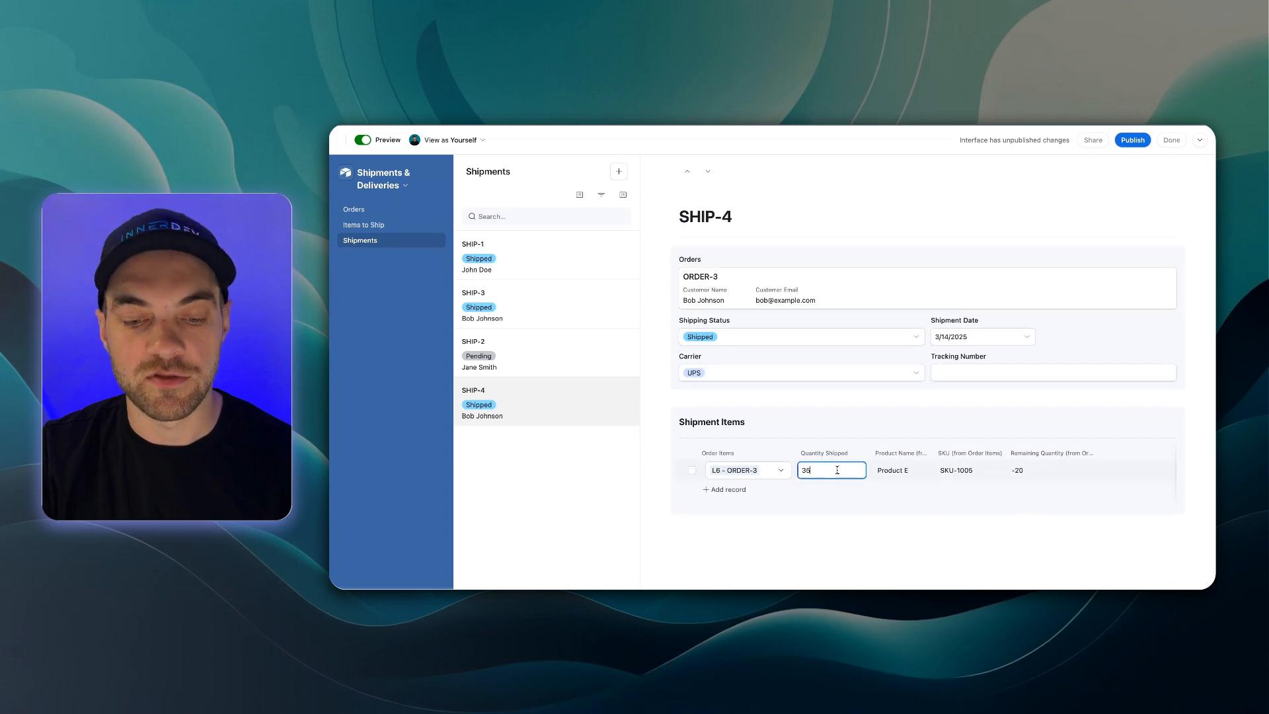
type("10")
left_click(892, 555)
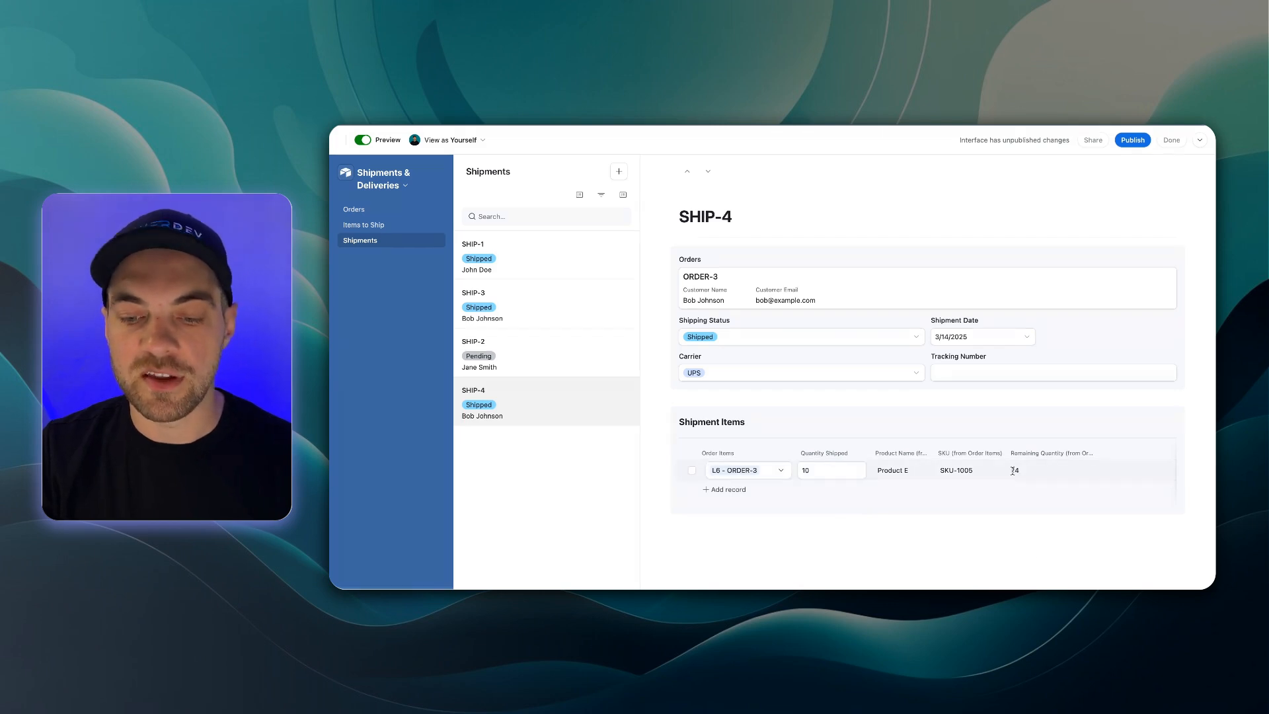
left_click(817, 471)
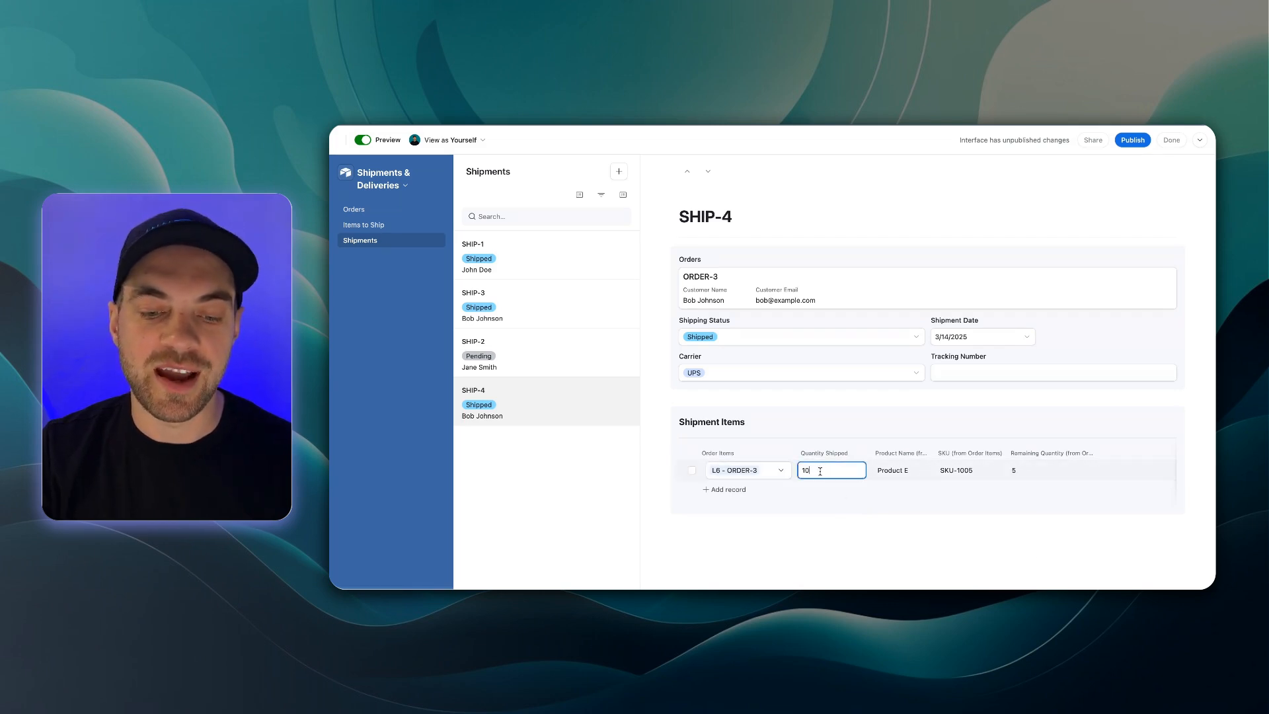